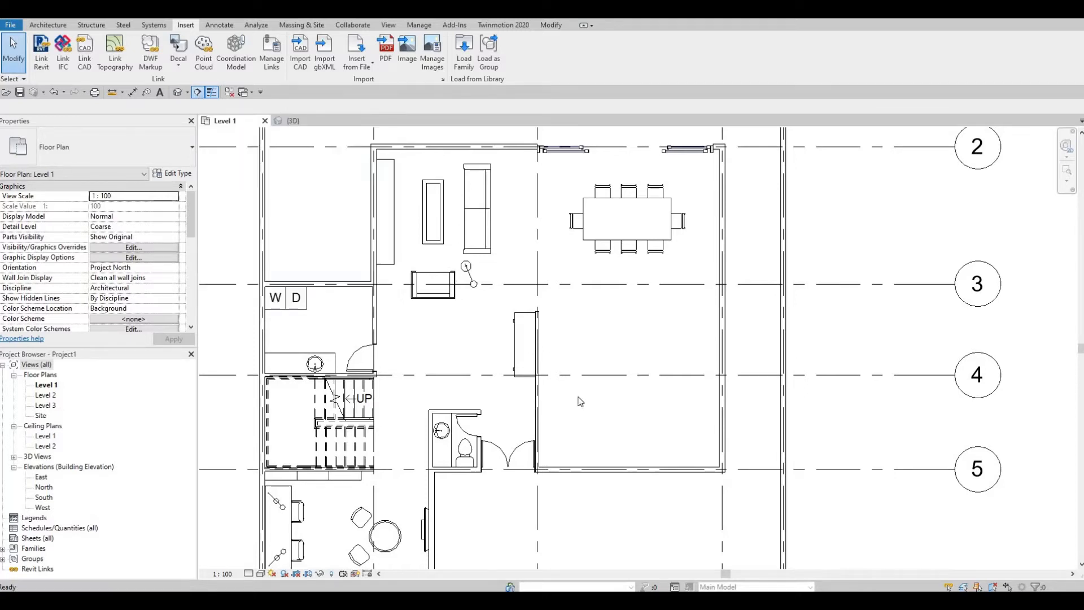
# Step: Draw a building section vertically through the dining side of the plan, from below grid 5 to just above grid 3
pyautogui.click(634, 205)
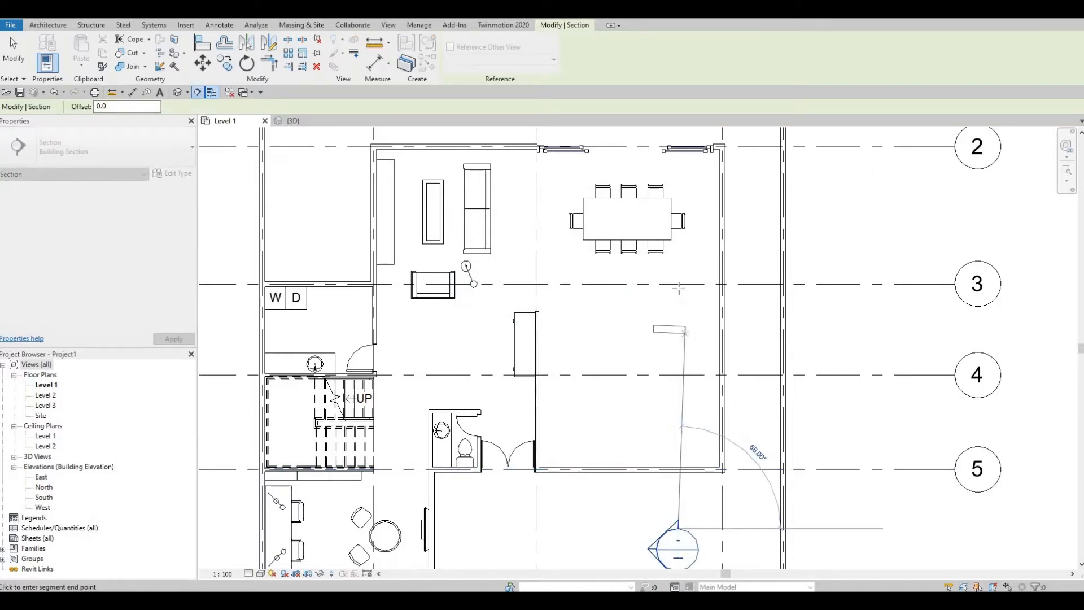
pyautogui.click(678, 267)
pyautogui.press('Escape')
pyautogui.press('Escape')
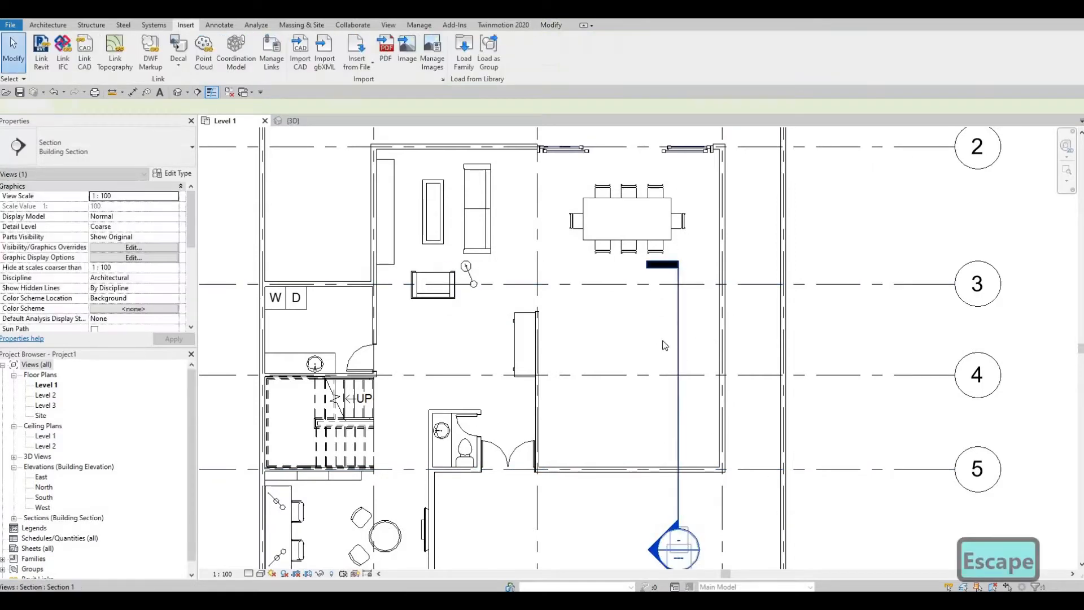
# Step: Flip the section so it looks toward the right-hand exterior wall, and shift its line closer to the middle of the room
pyautogui.moveTo(677, 409); pyautogui.dragTo(677, 320, button='middle')
pyautogui.scroll(-1, 676, 320)
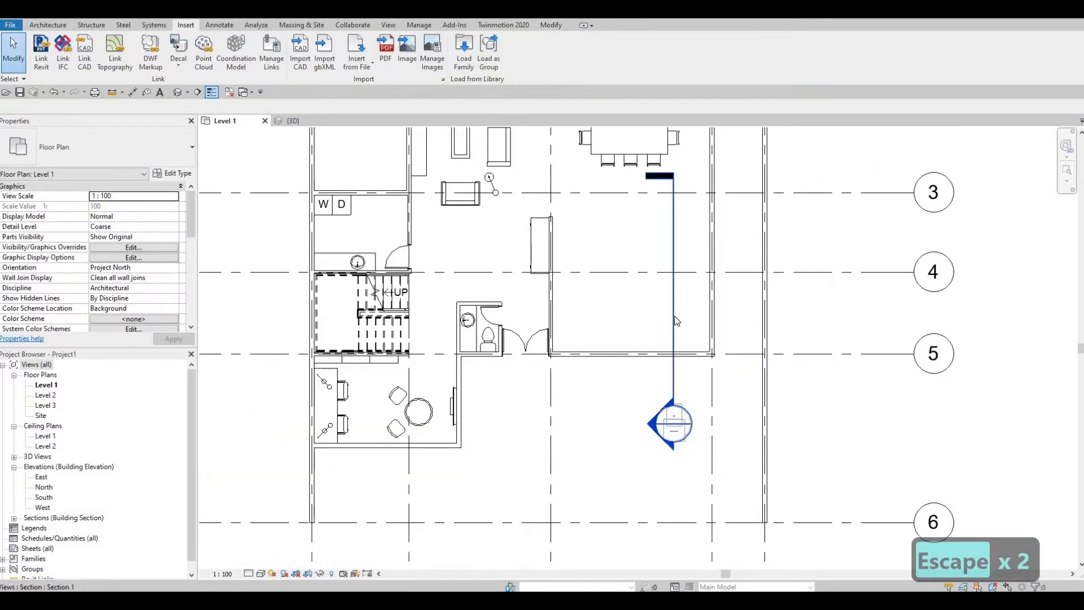
pyautogui.click(693, 378)
pyautogui.click(706, 383)
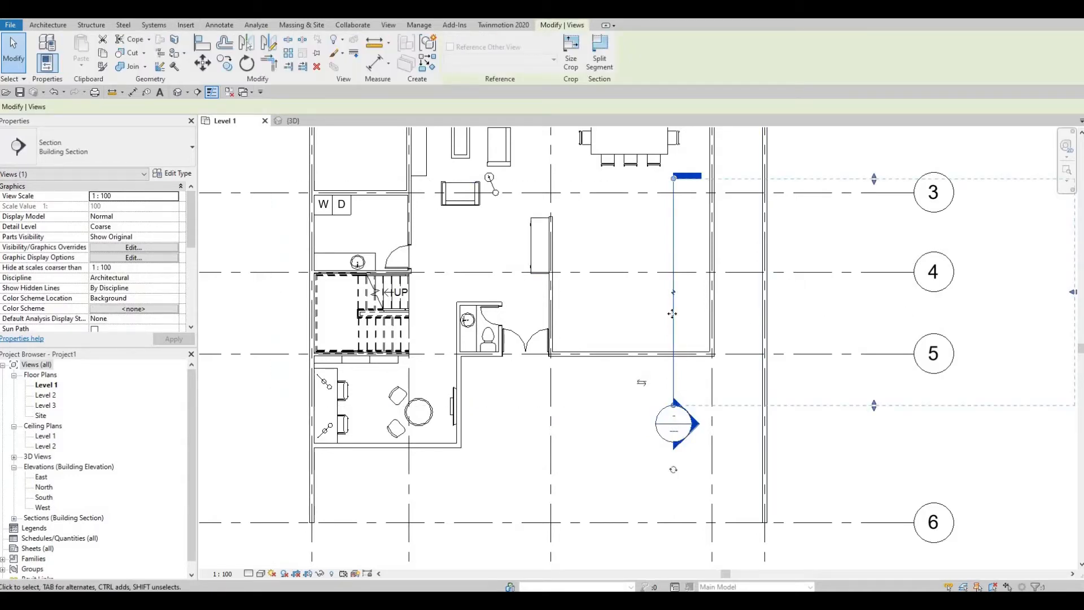
pyautogui.moveTo(672, 313); pyautogui.dragTo(641, 309)
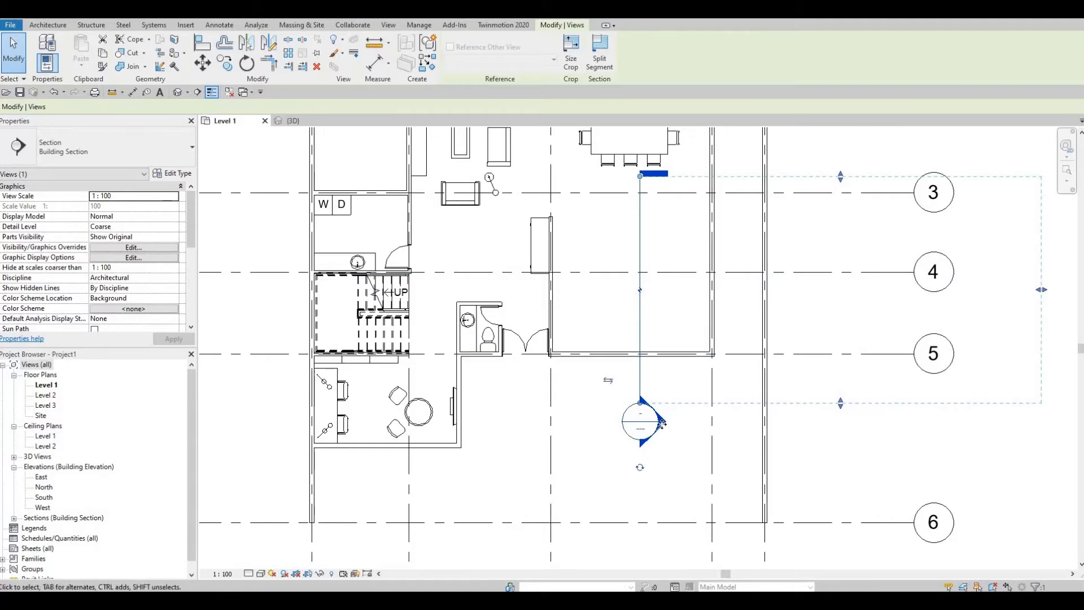
pyautogui.press('Escape')
pyautogui.press('Escape')
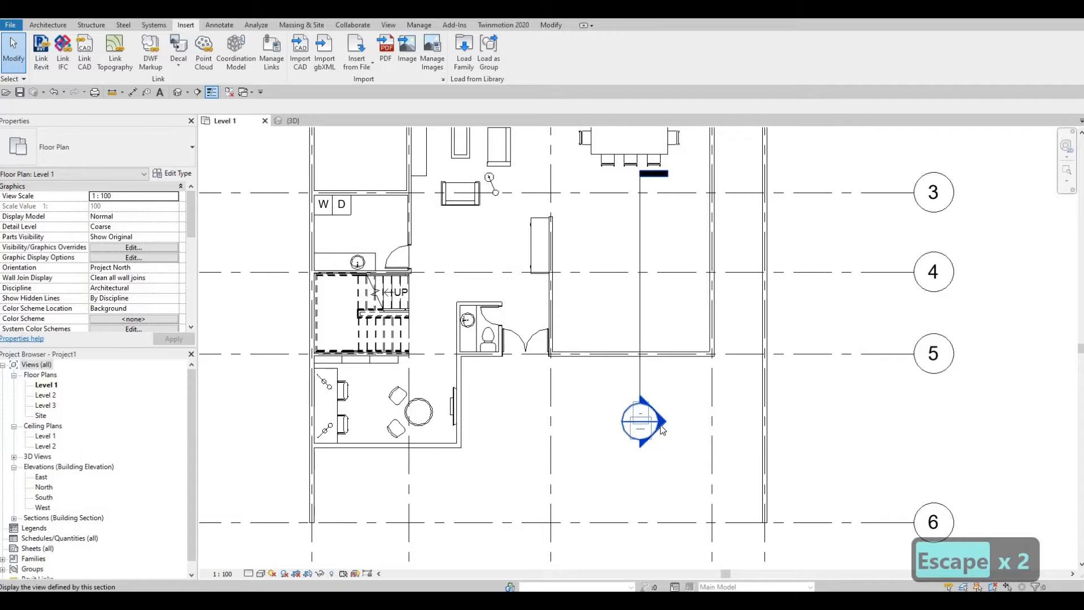
# Step: Open the section's view from its marker in the plan and inspect it
pyautogui.doubleClick(661, 427)
pyautogui.moveTo(523, 418); pyautogui.dragTo(529, 358, button='middle')
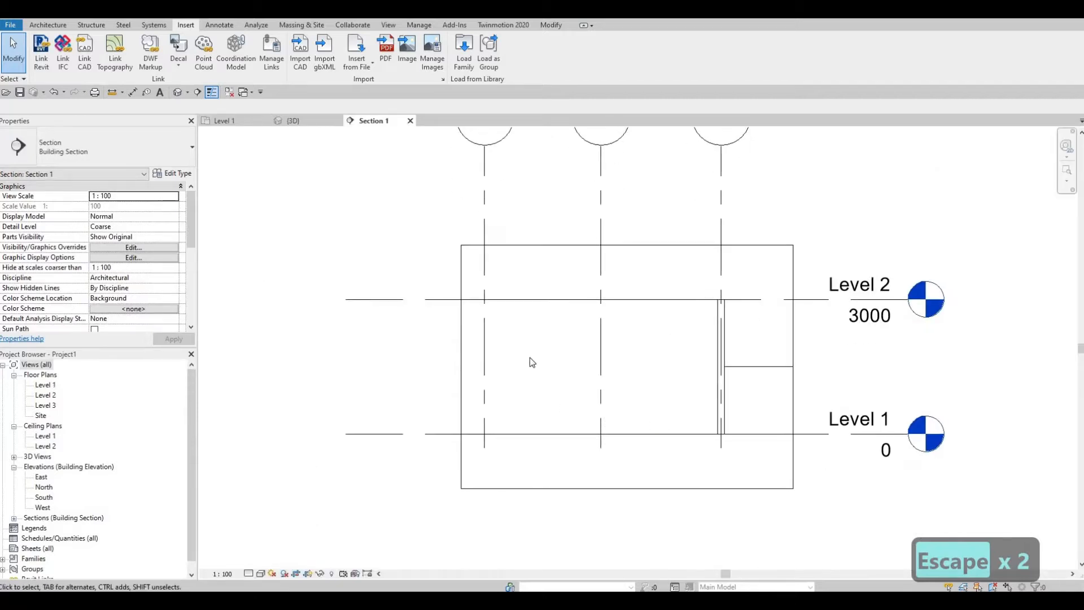
pyautogui.moveTo(601, 396); pyautogui.dragTo(693, 373, button='middle')
pyautogui.scroll(-2, 416, 241)
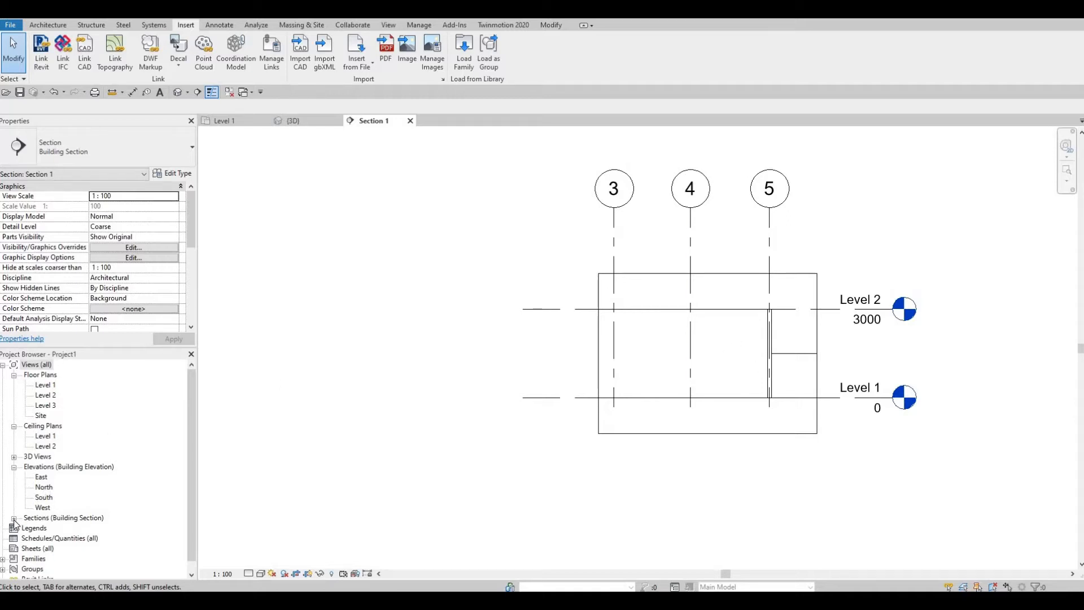
# Step: Close the section view and reopen Section 1 from the project's list of building sections
pyautogui.click(55, 534)
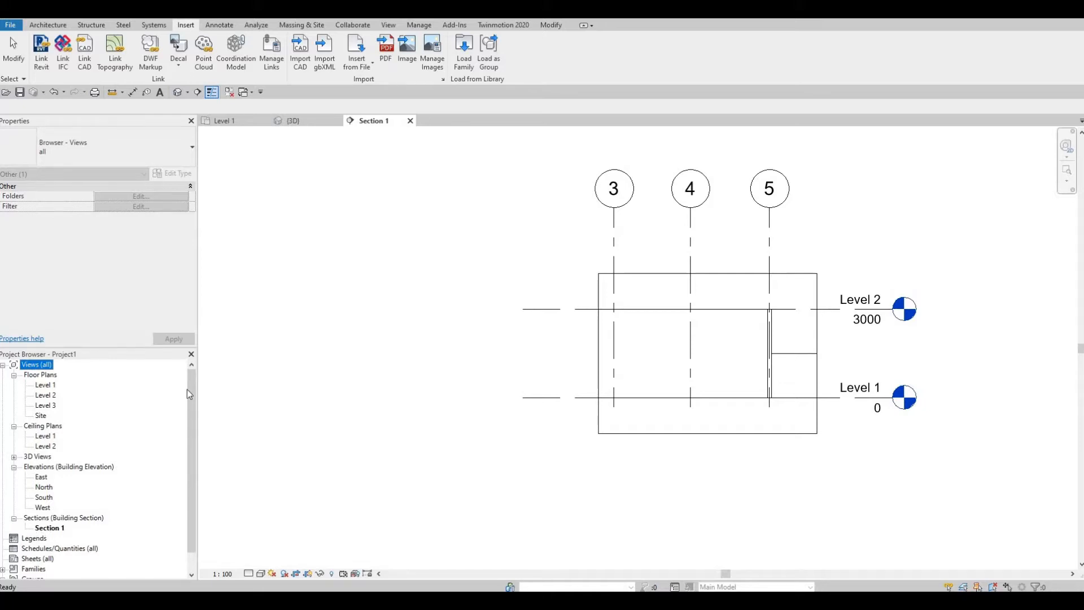
pyautogui.click(410, 121)
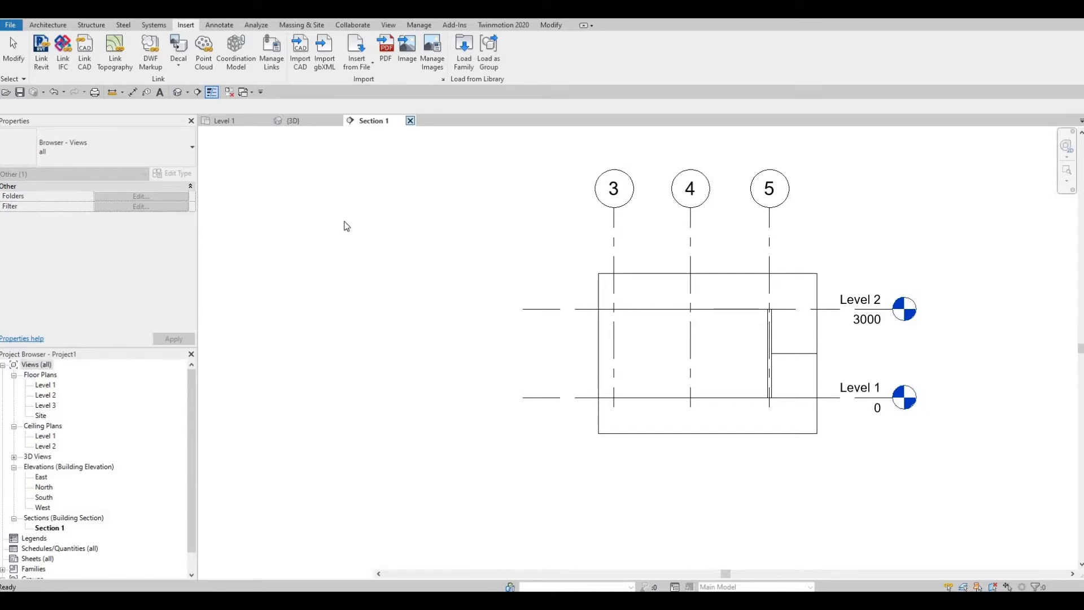
pyautogui.doubleClick(47, 529)
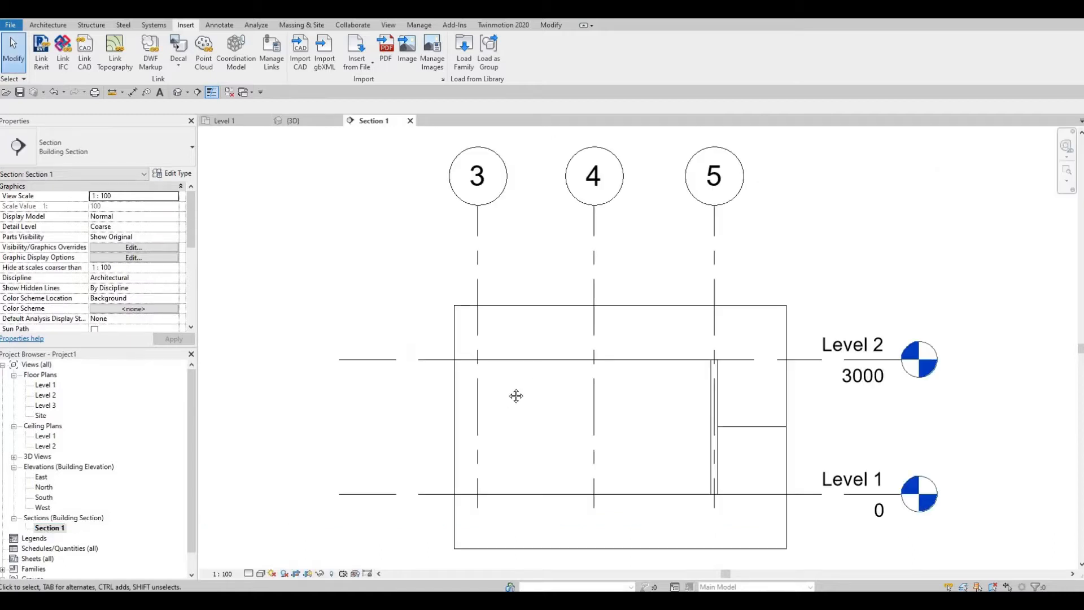
pyautogui.scroll(-1, 559, 331)
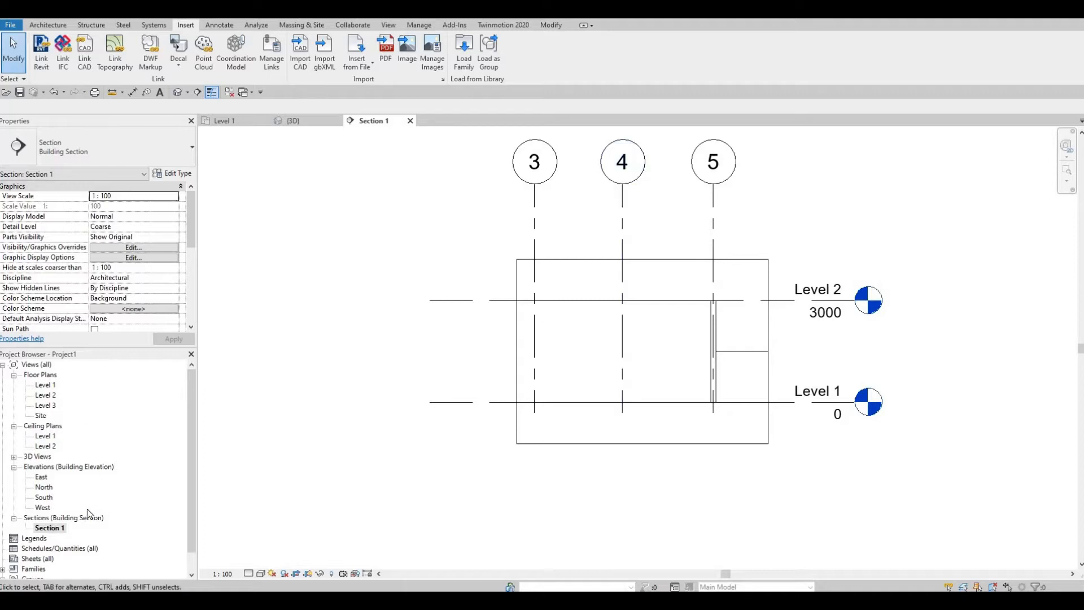
# Step: Return to the Level 1 floor plan and extend the section line past the dining table to just below grid 2
pyautogui.click(14, 426)
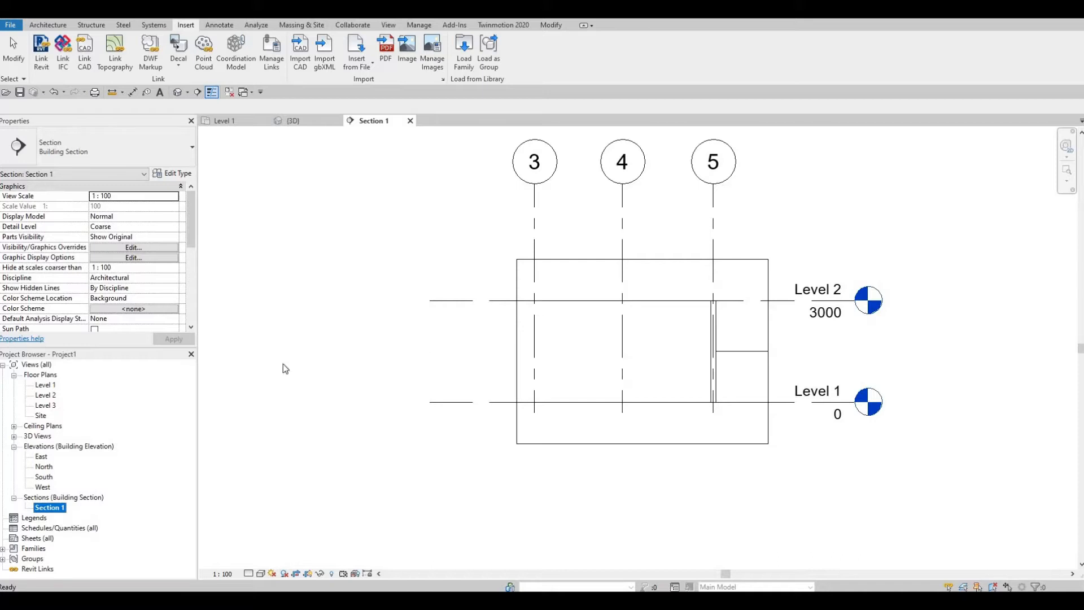
pyautogui.doubleClick(45, 386)
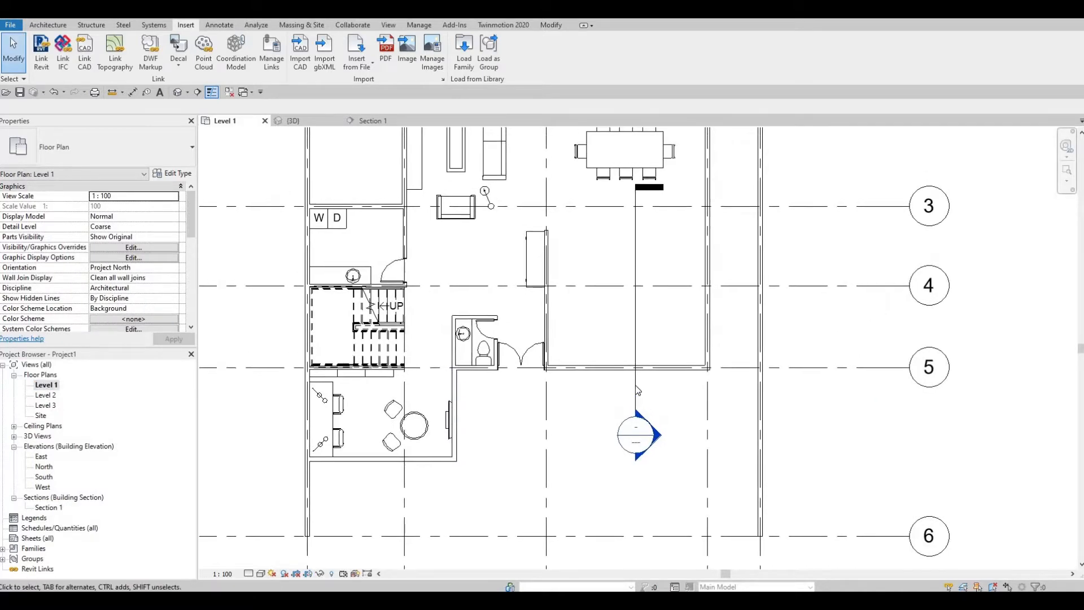
pyautogui.click(659, 418)
pyautogui.scroll(-1, 656, 410)
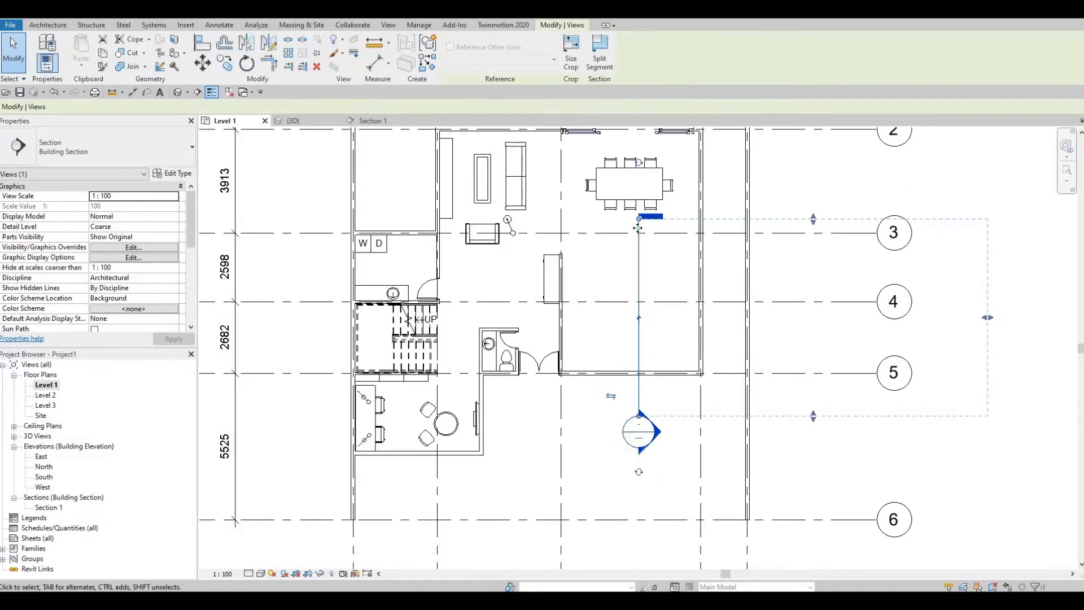
pyautogui.moveTo(638, 218); pyautogui.dragTo(638, 150)
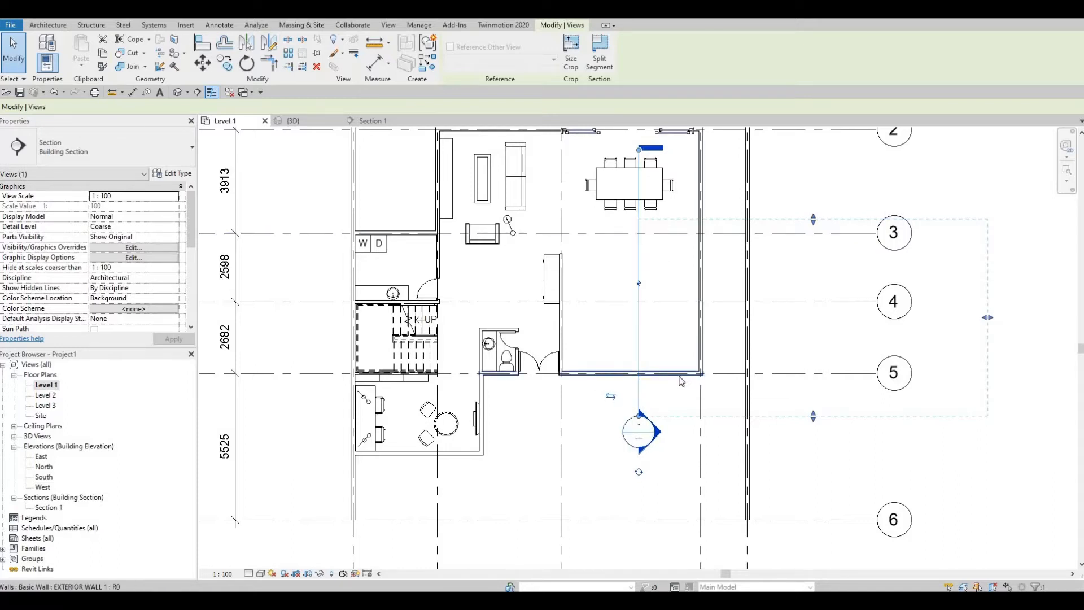
pyautogui.press('Escape')
pyautogui.doubleClick(649, 433)
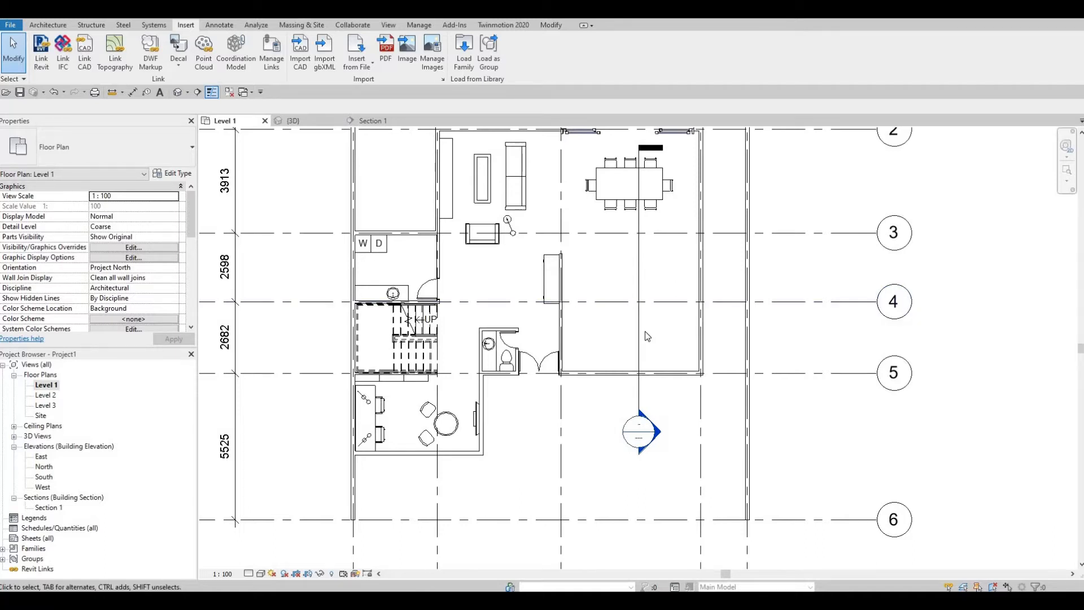
# Step: Create an in-place component in the Generic Models category with the name Generic Models 1
pyautogui.moveTo(653, 405); pyautogui.dragTo(660, 458, button='middle')
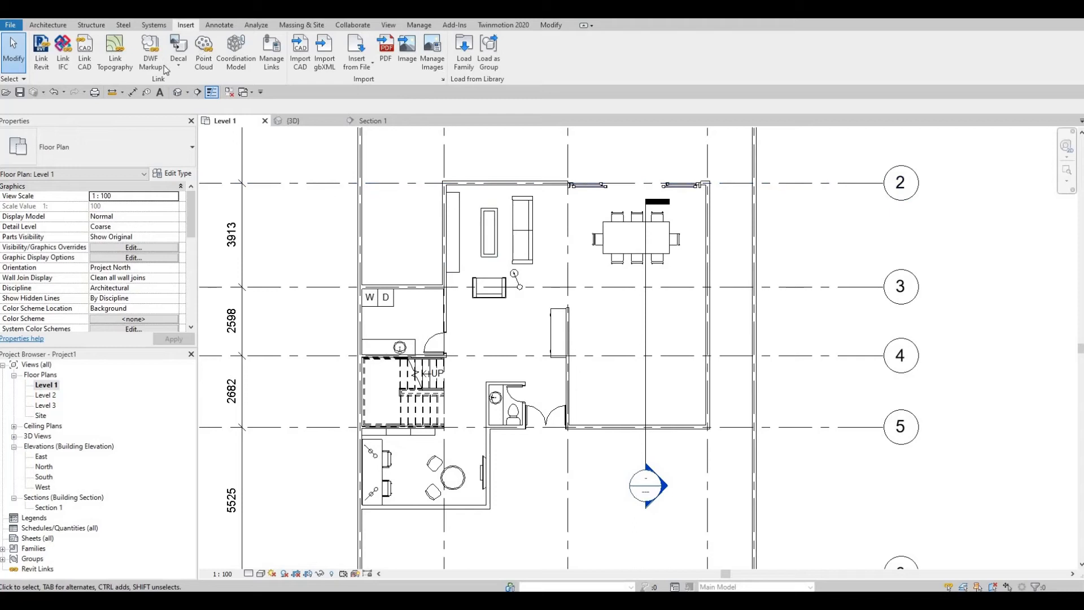
pyautogui.click(47, 25)
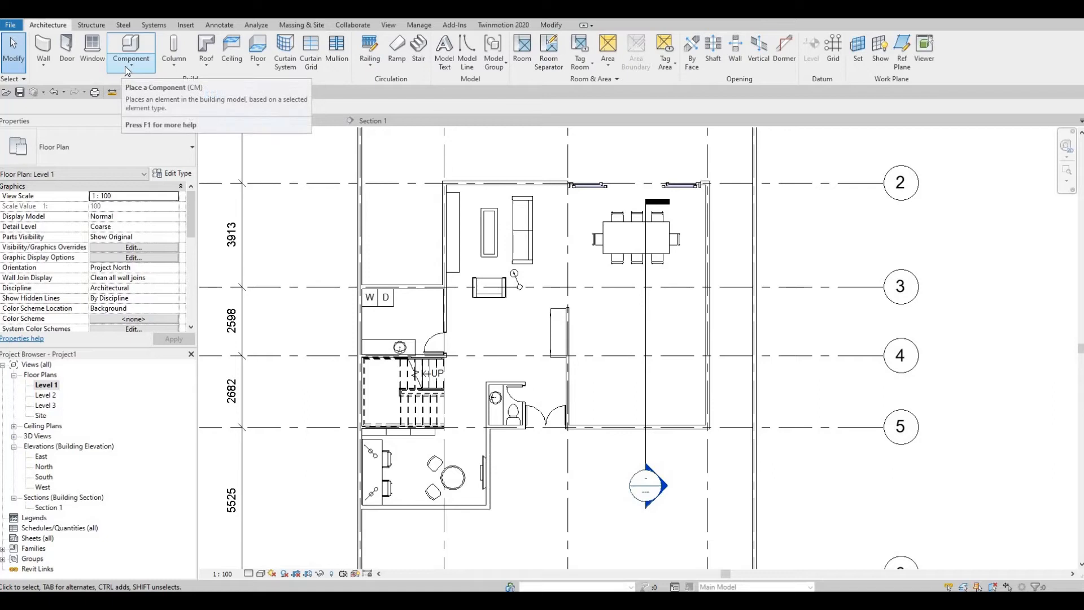
pyautogui.click(128, 69)
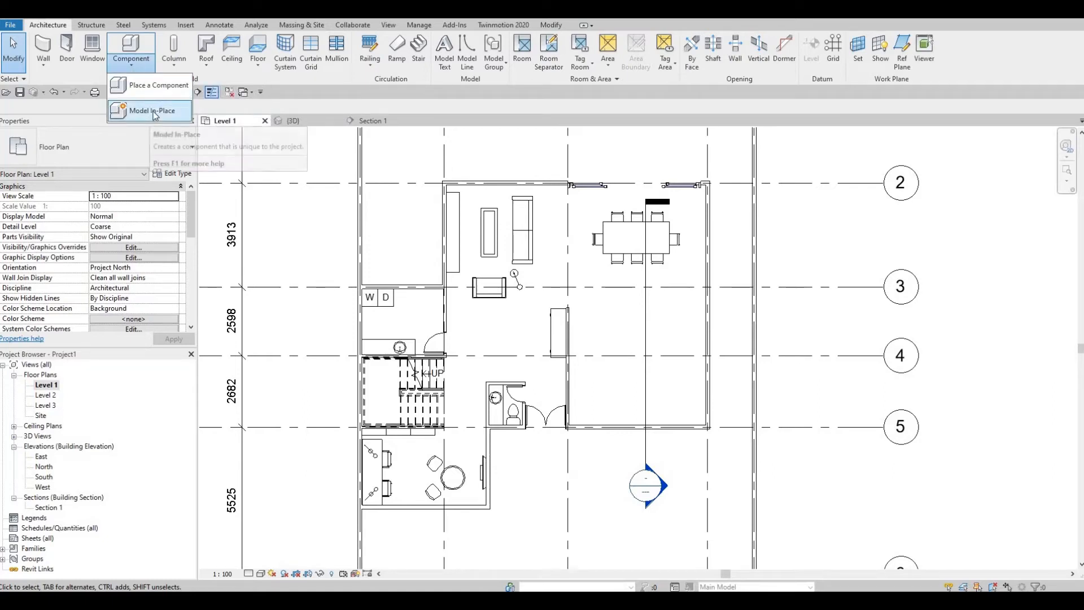
pyautogui.click(156, 112)
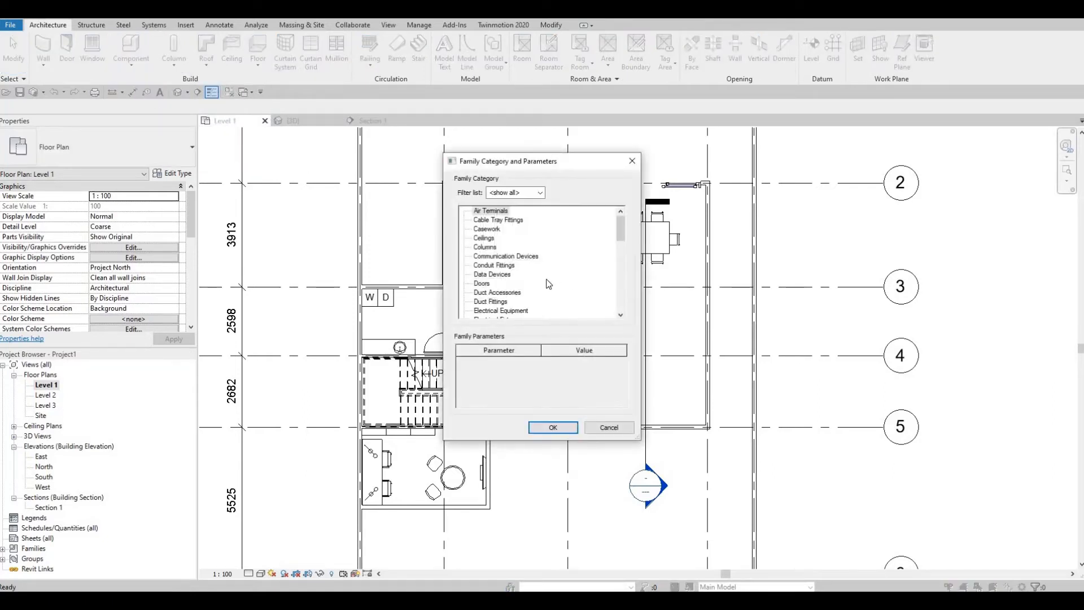
pyautogui.scroll(-3, 549, 284)
pyautogui.click(495, 301)
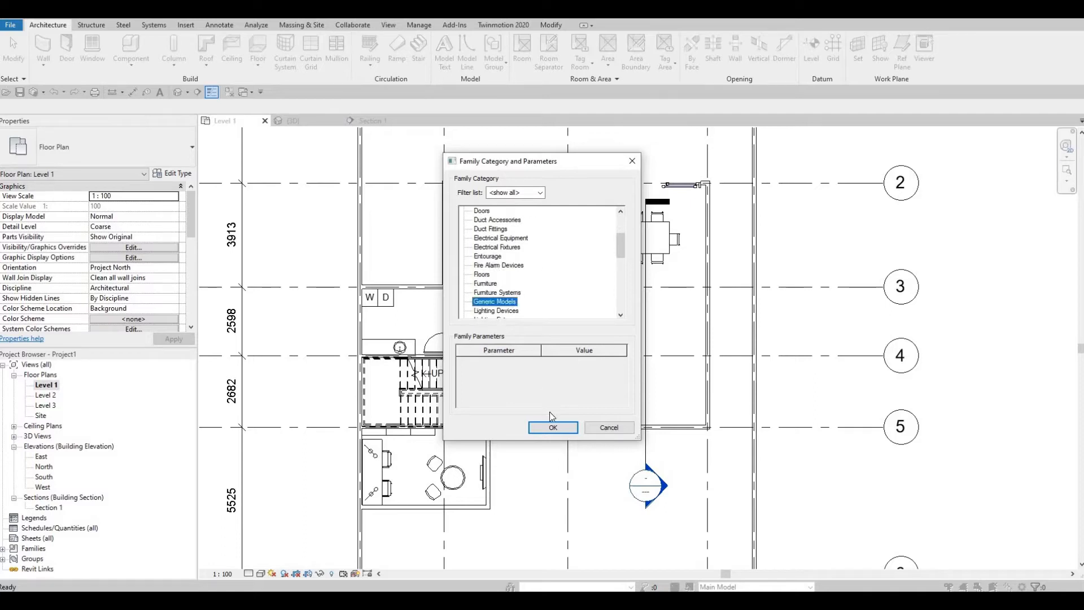
pyautogui.click(550, 427)
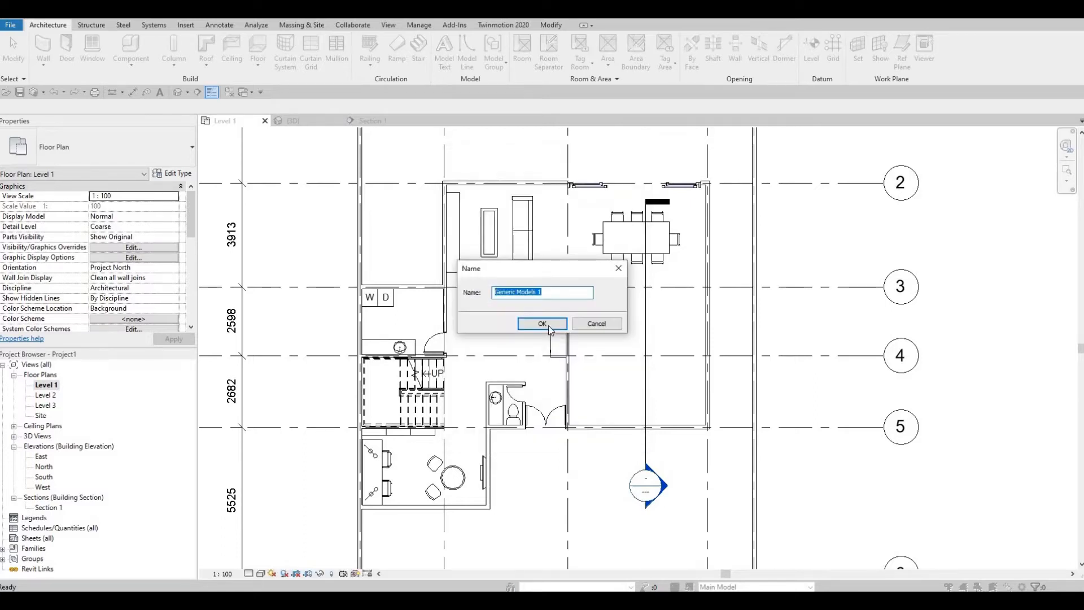
pyautogui.click(548, 325)
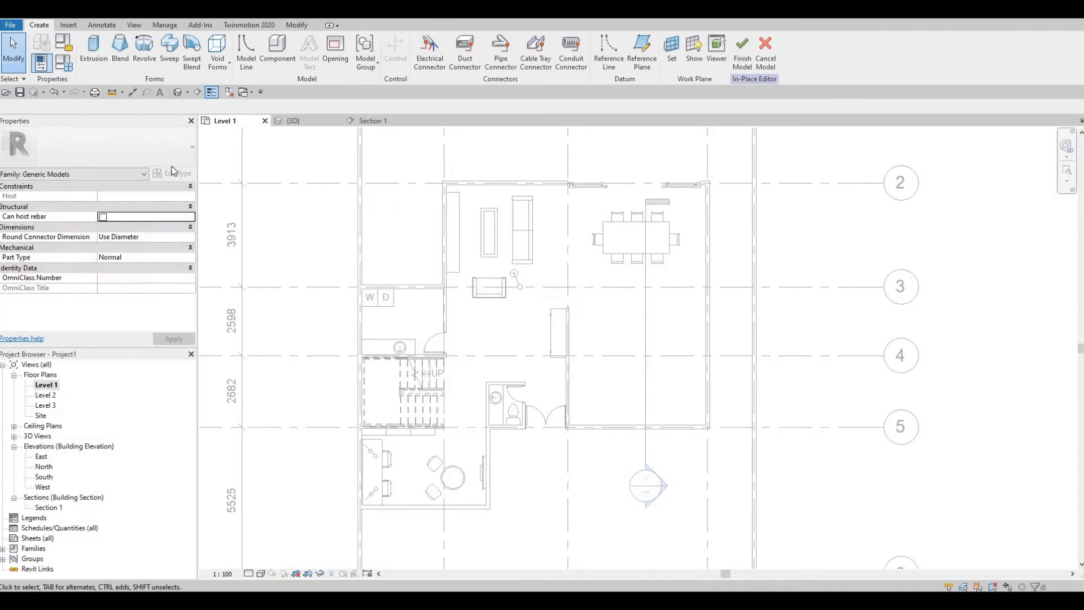
# Step: Start an extrusion and assign it the Birch - Glossy material from the AEC Wood library
pyautogui.click(94, 47)
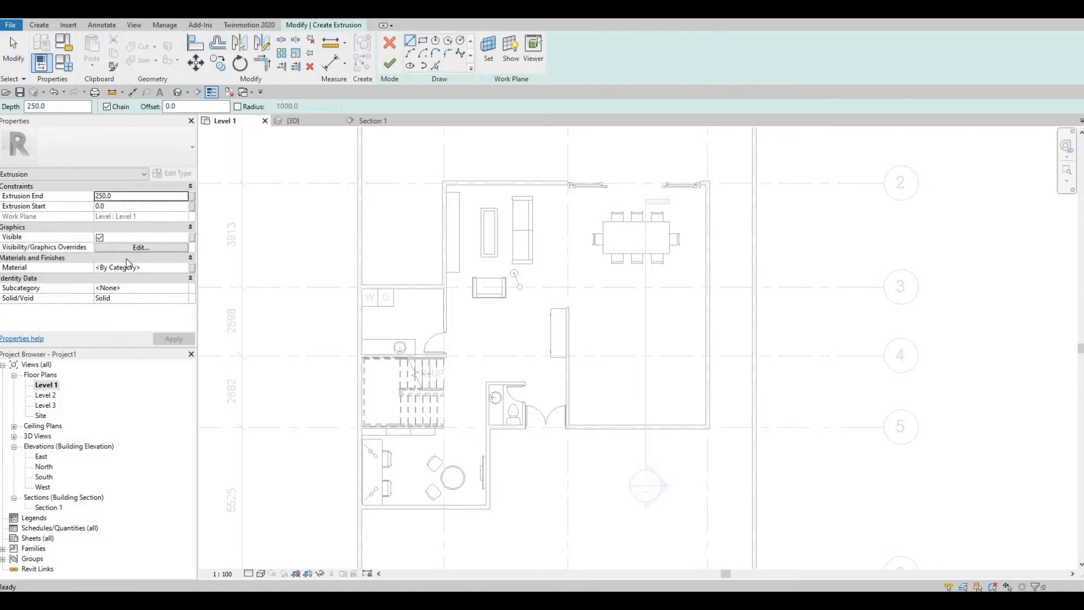
pyautogui.click(162, 269)
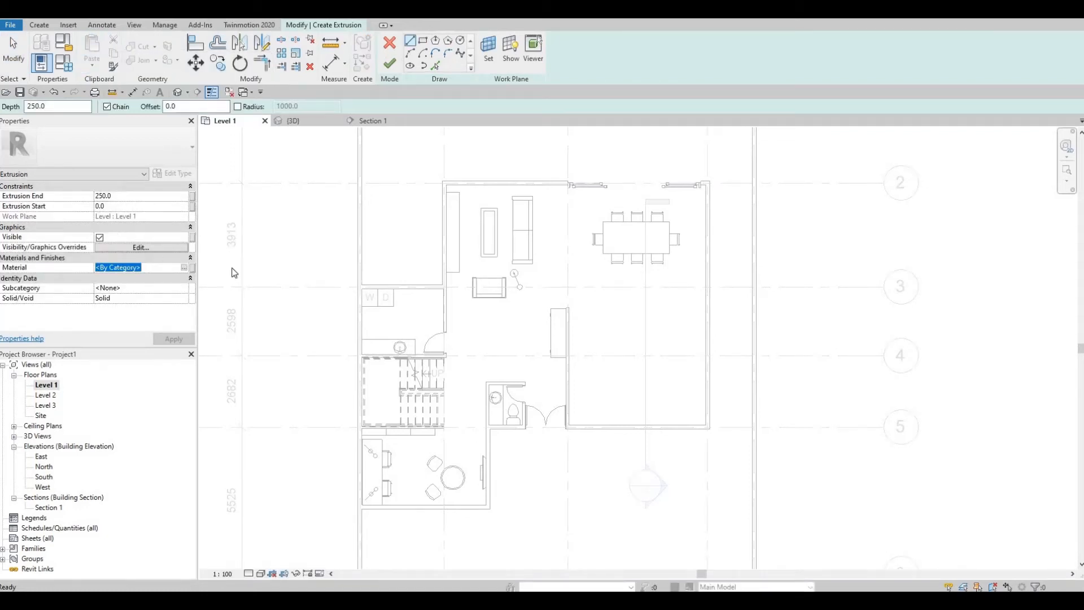
pyautogui.click(183, 267)
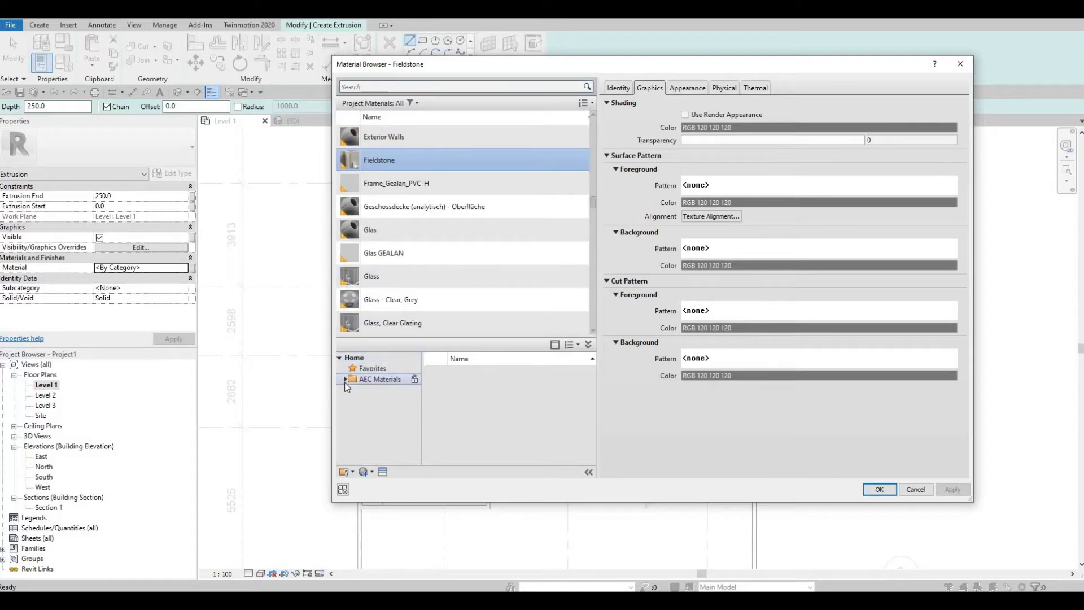
pyautogui.scroll(-4, 395, 443)
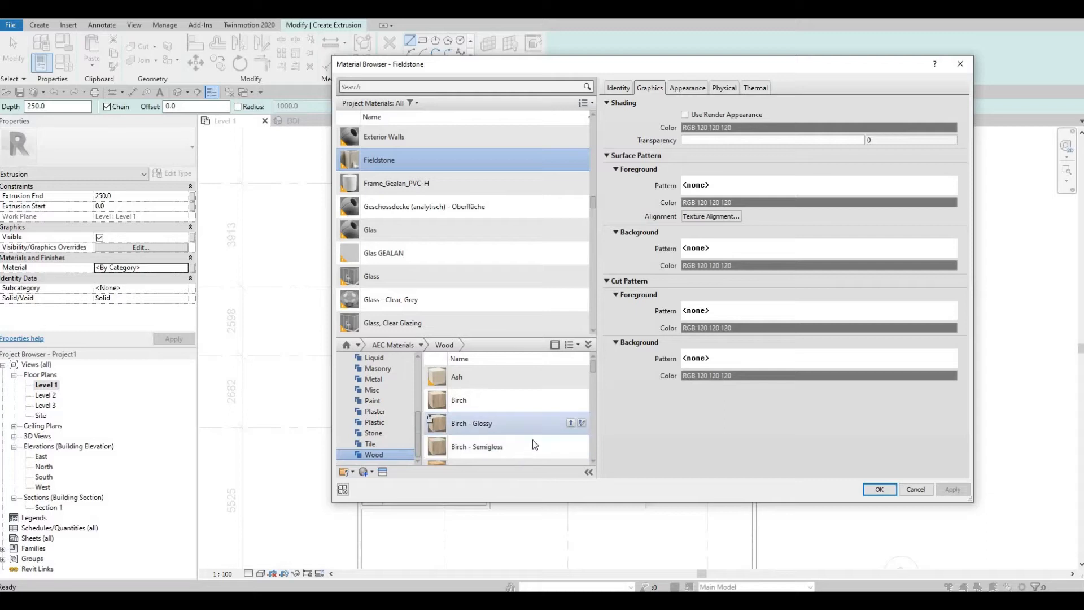
pyautogui.click(571, 423)
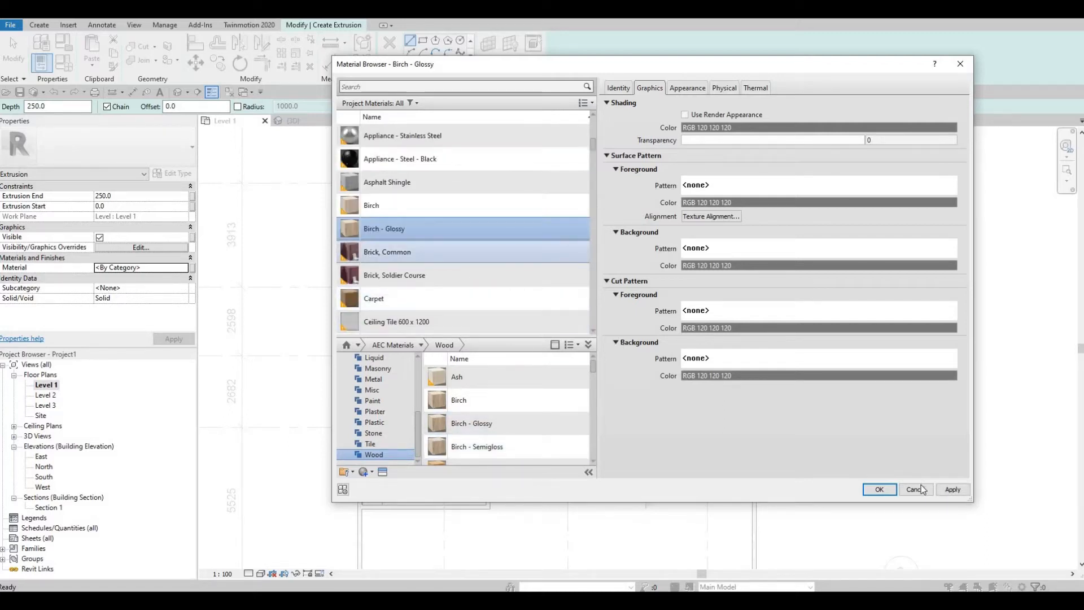
pyautogui.click(952, 489)
pyautogui.click(872, 489)
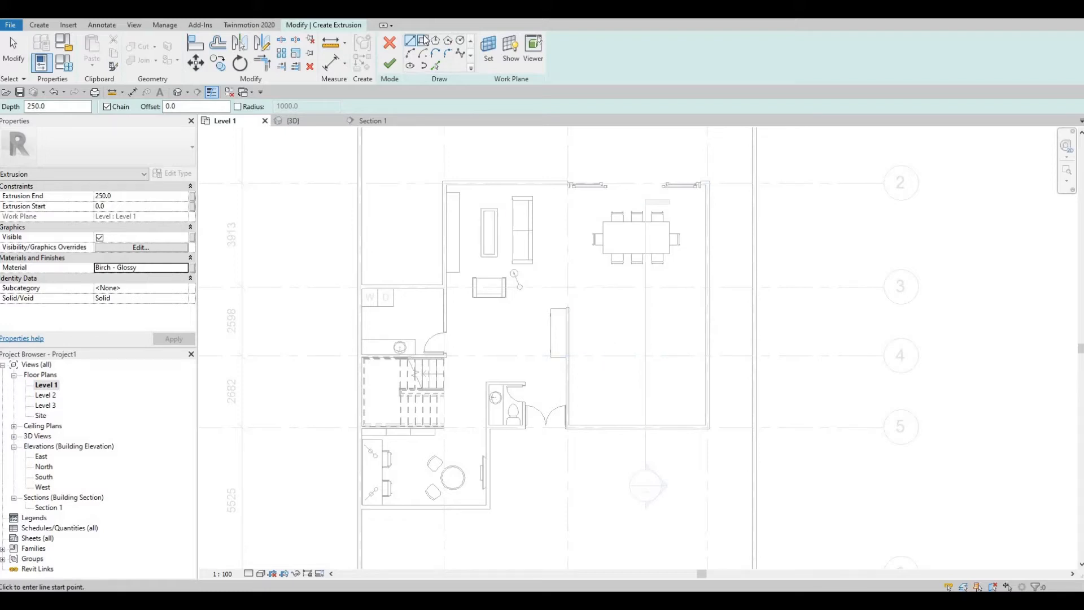
# Step: Sketch a rectangle about 865 mm wide and 4015 mm long against the right-hand exterior wall, ending at the grid 5 wall
pyautogui.click(423, 42)
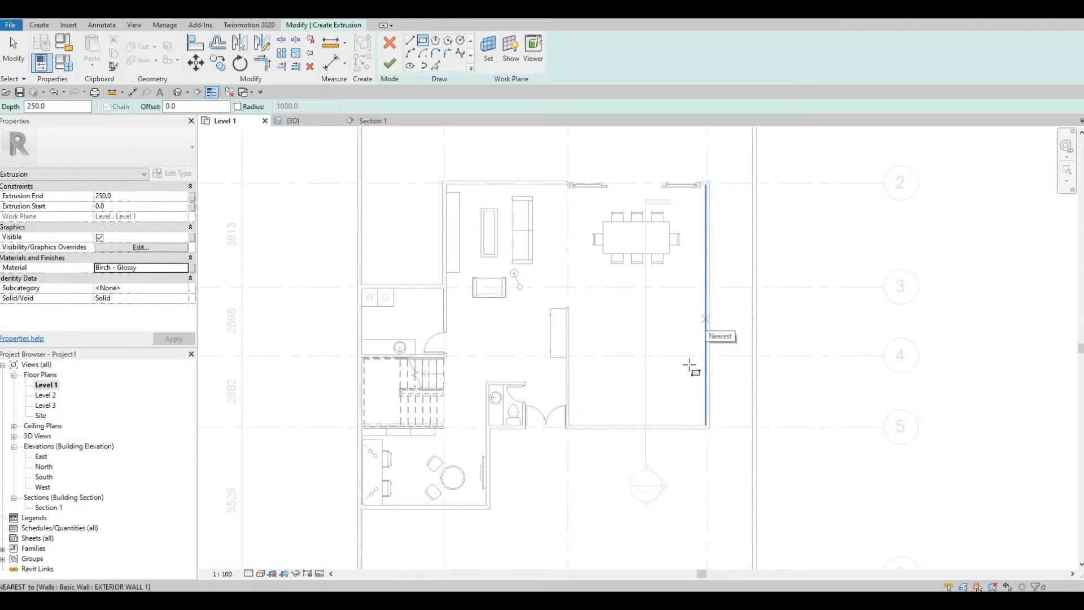
pyautogui.click(705, 318)
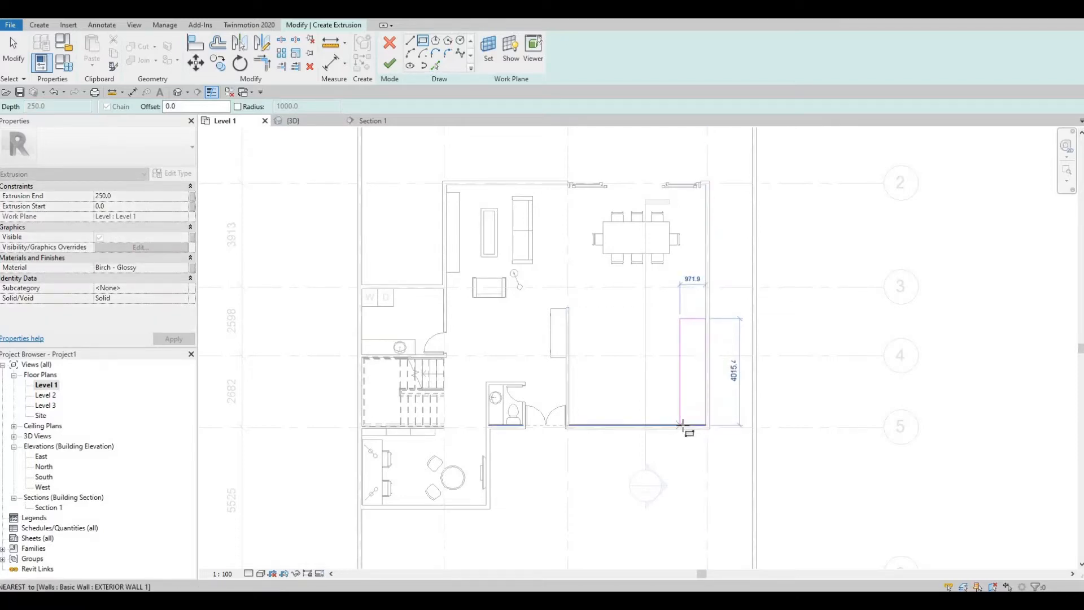
pyautogui.click(683, 425)
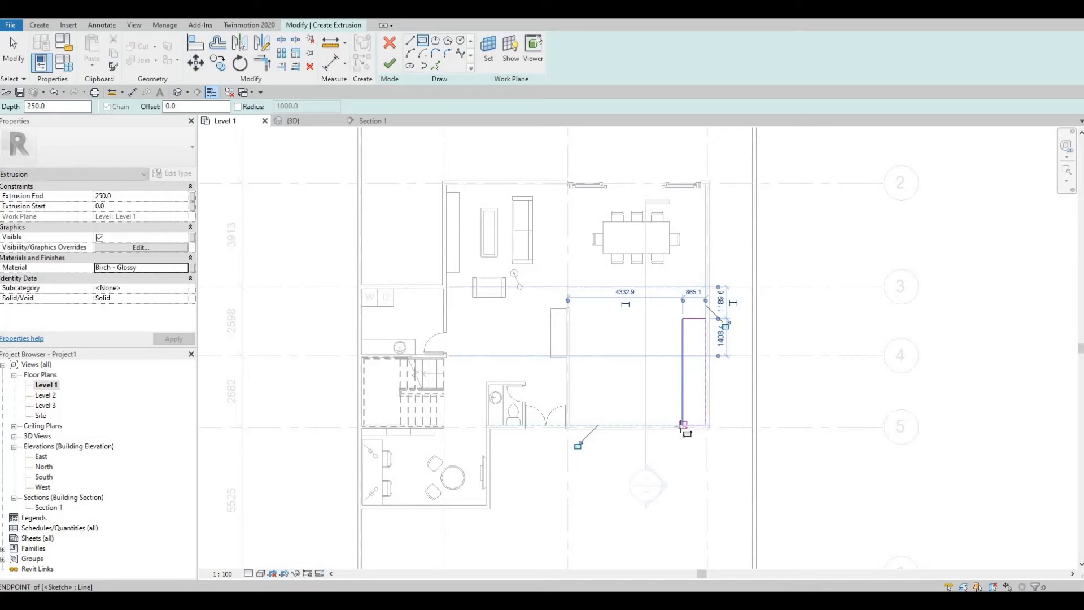
# Step: Sketch a second rectangle about 4333 mm long along the grid 5 wall, from the interior wall to the first rectangle
pyautogui.click(569, 425)
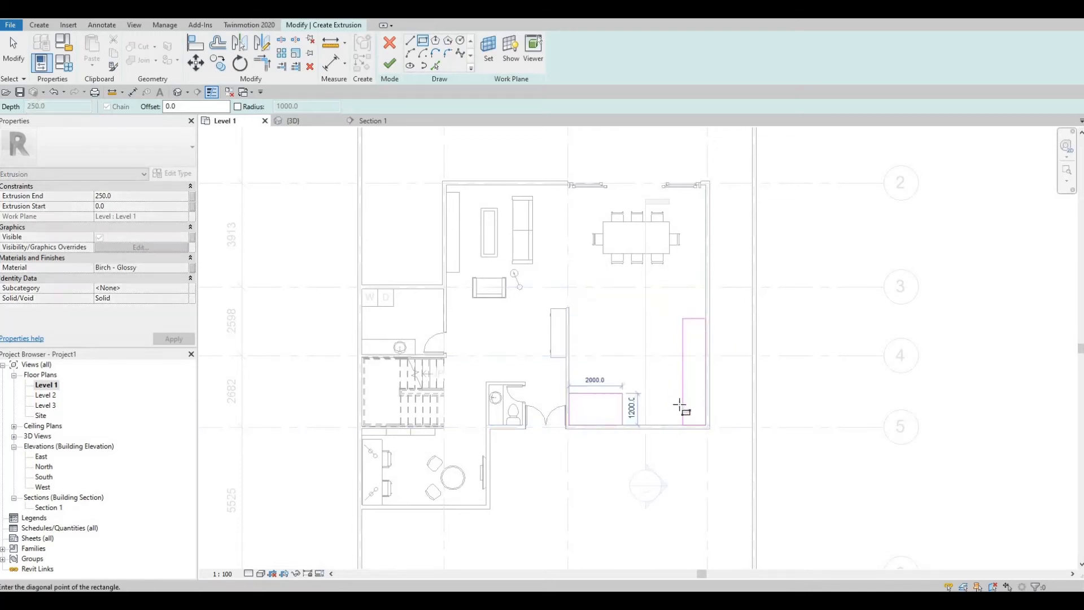
pyautogui.click(682, 403)
pyautogui.press('Escape')
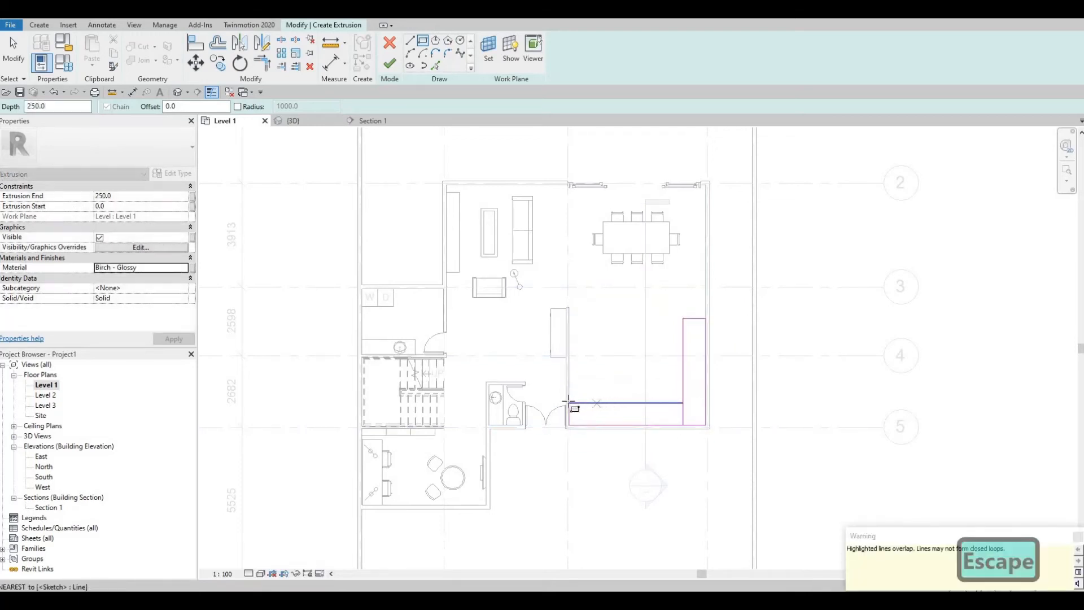
# Step: Sketch a third rectangle about 991 mm wide and 3594 mm long along the interior wall, from the grid 5 rectangle to the wall's end
pyautogui.click(569, 403)
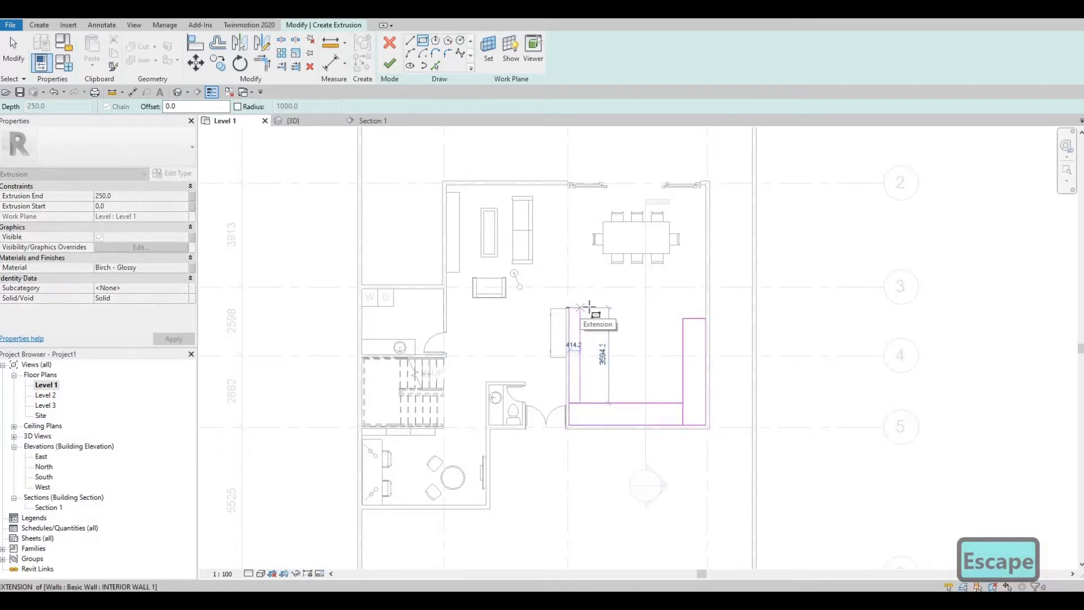
pyautogui.click(624, 308)
pyautogui.press('Escape')
pyautogui.press('Escape')
pyautogui.press('Escape')
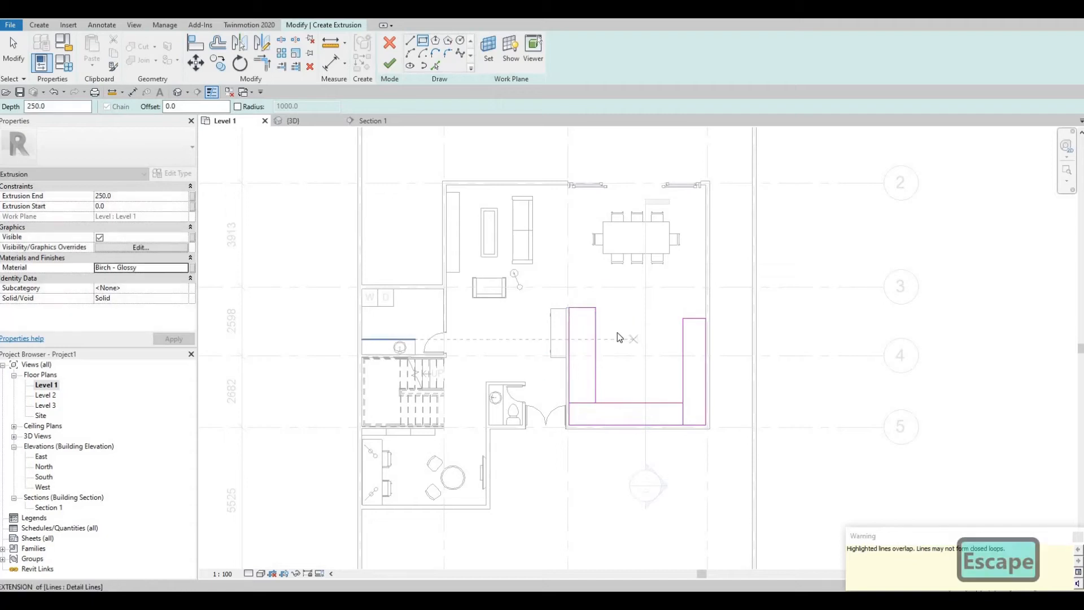
pyautogui.scroll(2, 634, 338)
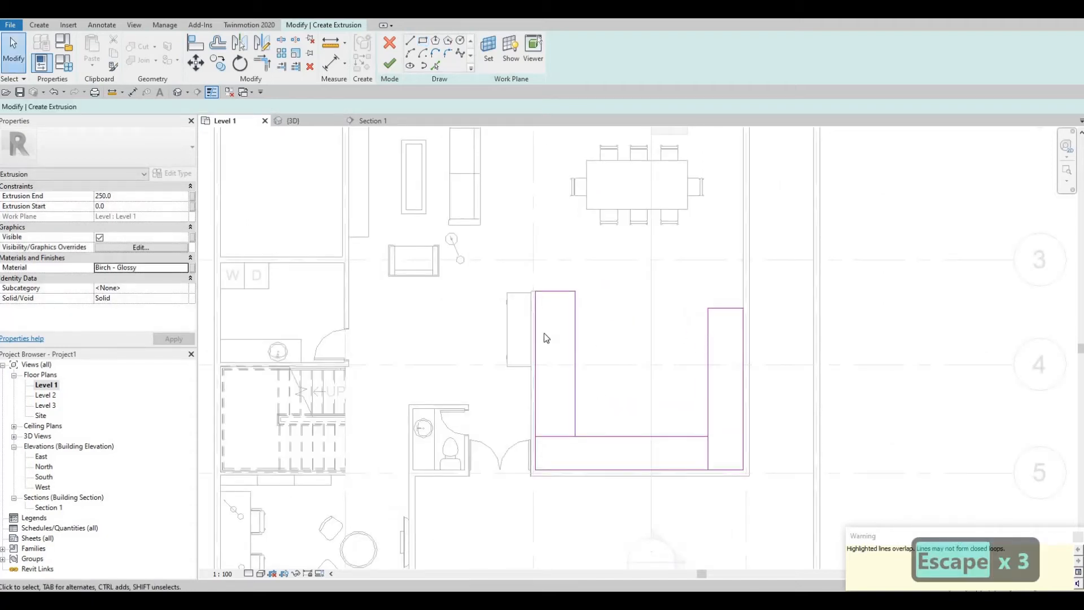
pyautogui.press('Escape')
# Step: Try shortening the interior-wall rectangle by moving its free end edge towards grid 4, and return the edge to the wall's end
pyautogui.click(555, 291)
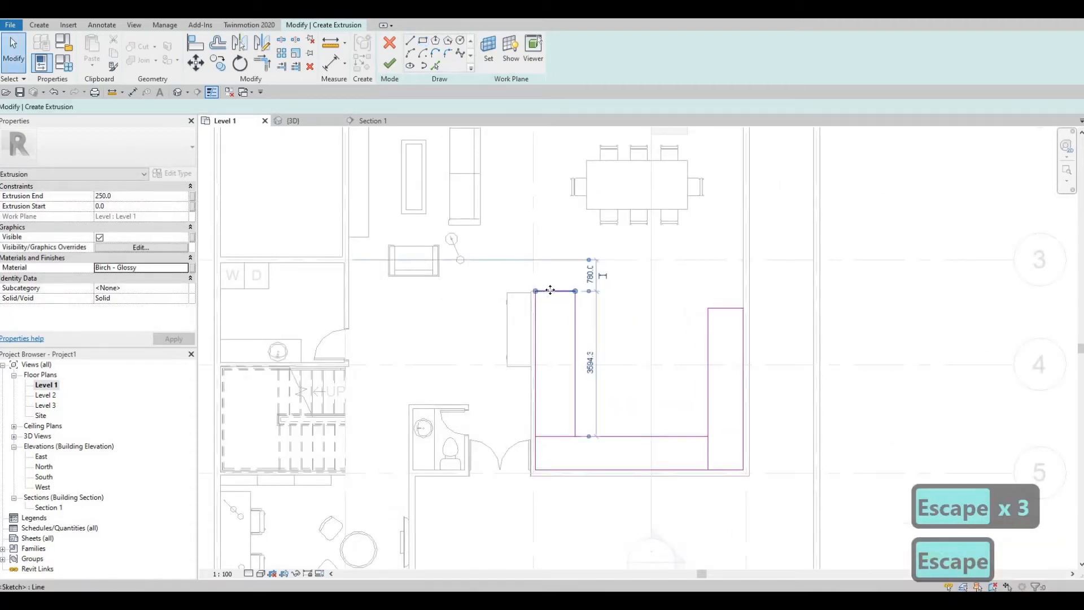
pyautogui.moveTo(556, 291); pyautogui.dragTo(556, 334)
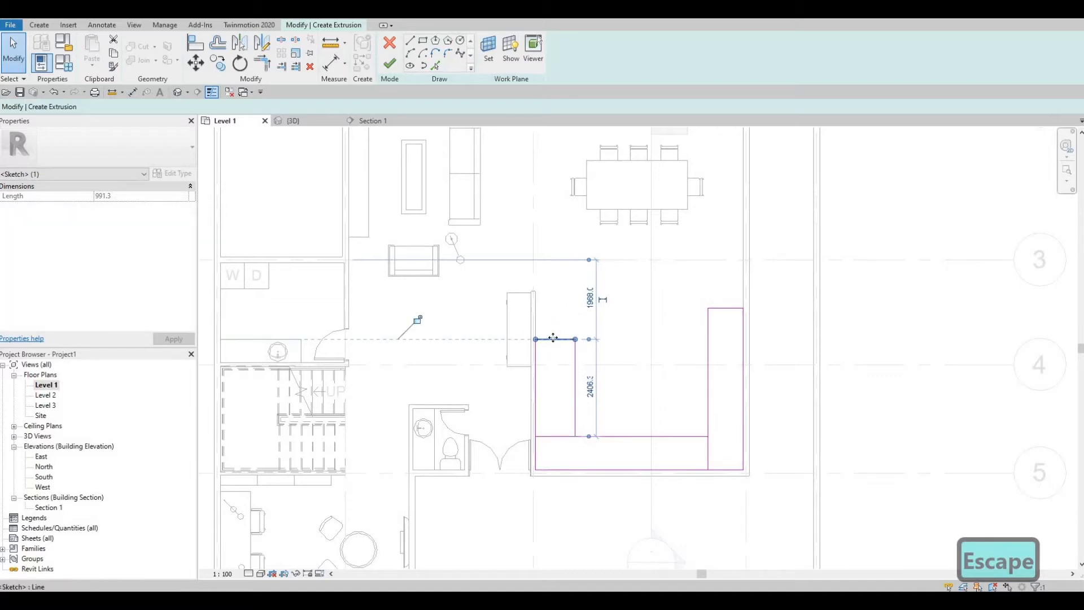
pyautogui.moveTo(553, 337); pyautogui.dragTo(553, 352)
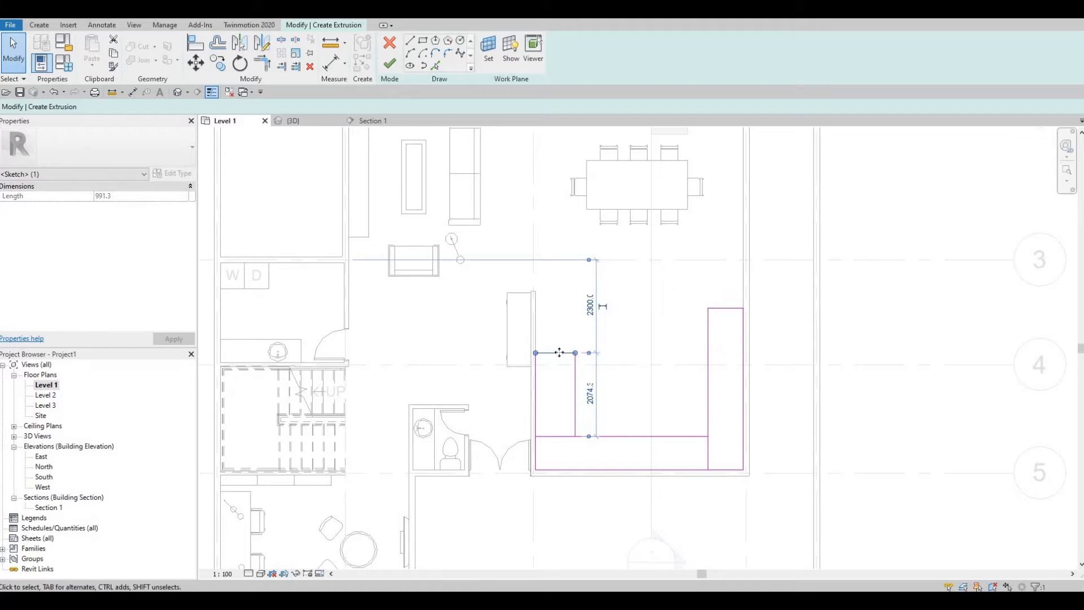
pyautogui.moveTo(558, 352); pyautogui.dragTo(563, 290)
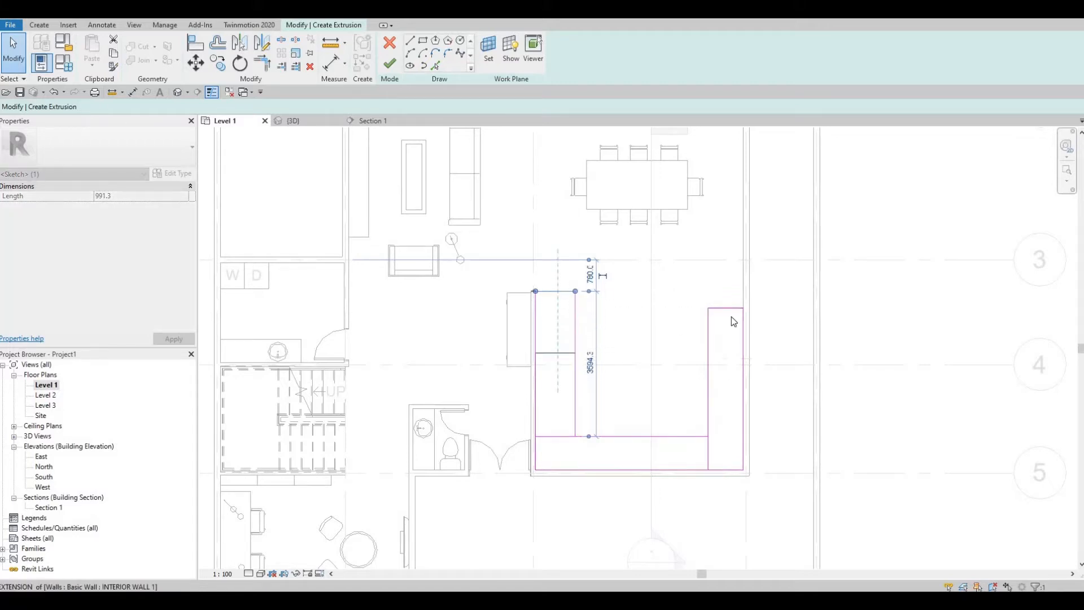
pyautogui.press('Escape')
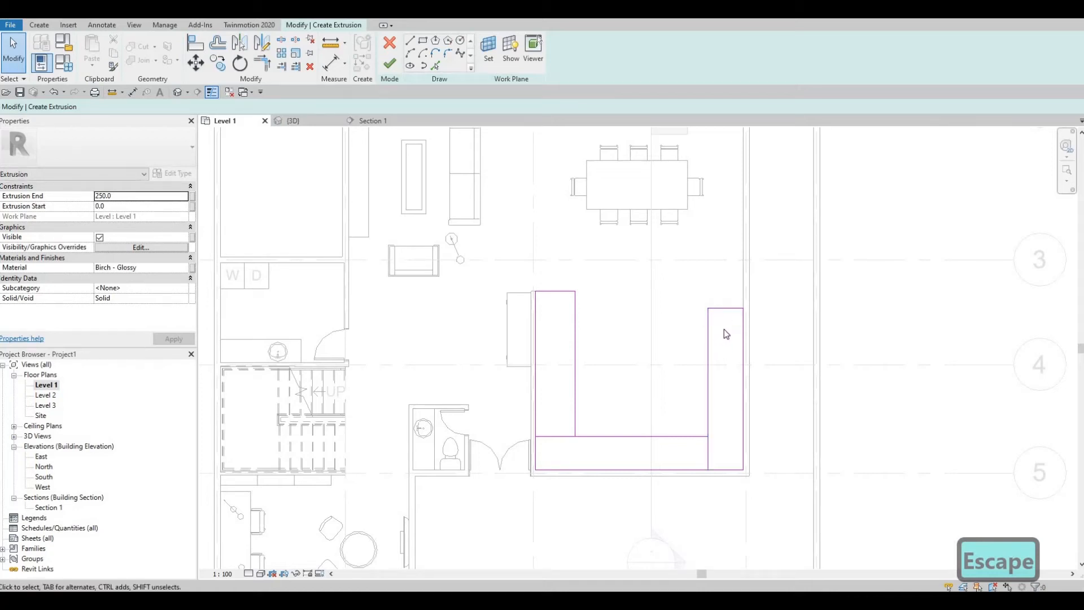
# Step: Shorten the exterior-wall rectangle to about 3405 mm by moving its free end edge towards grid 4
pyautogui.click(724, 308)
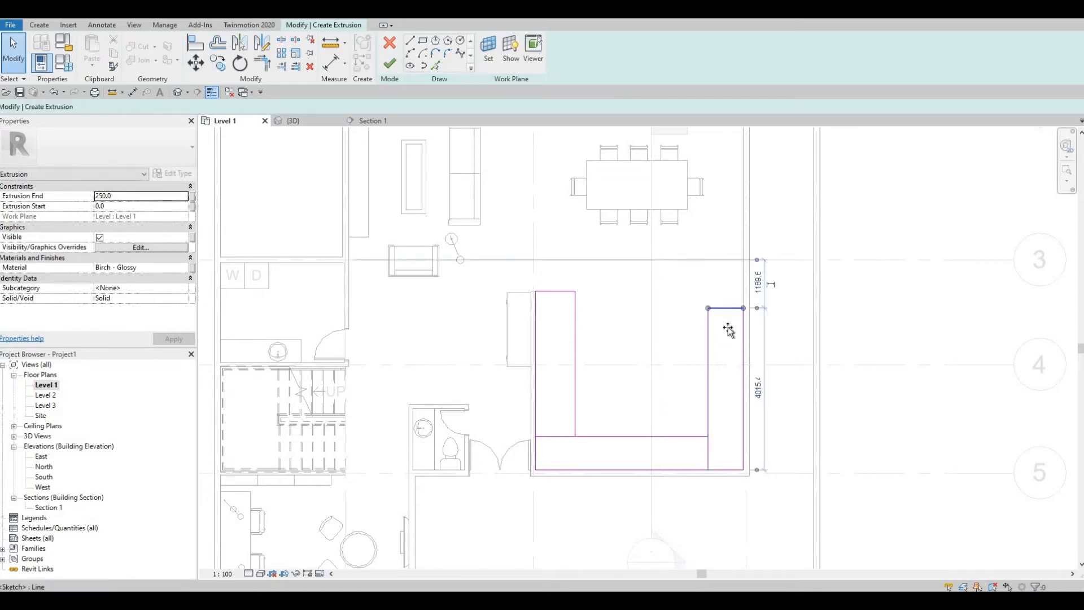
pyautogui.moveTo(729, 333); pyautogui.dragTo(728, 332)
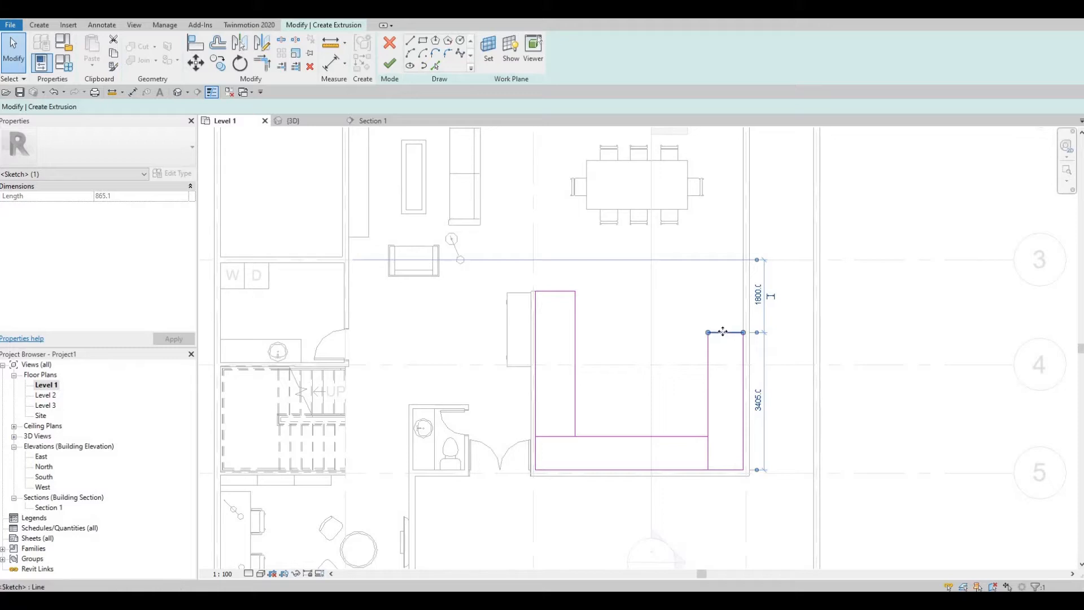
pyautogui.press('Escape')
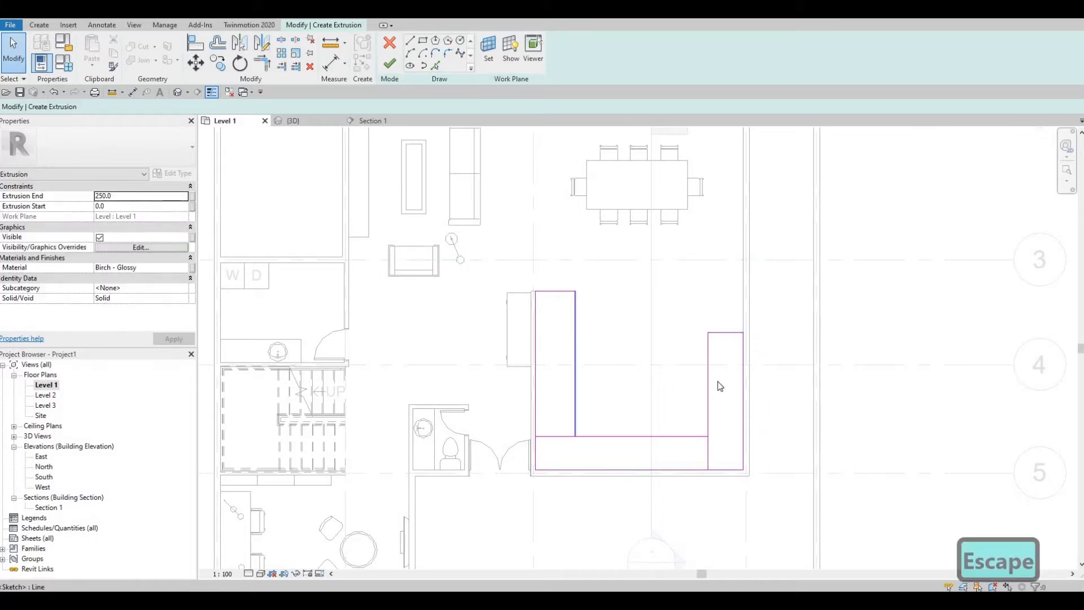
pyautogui.click(709, 367)
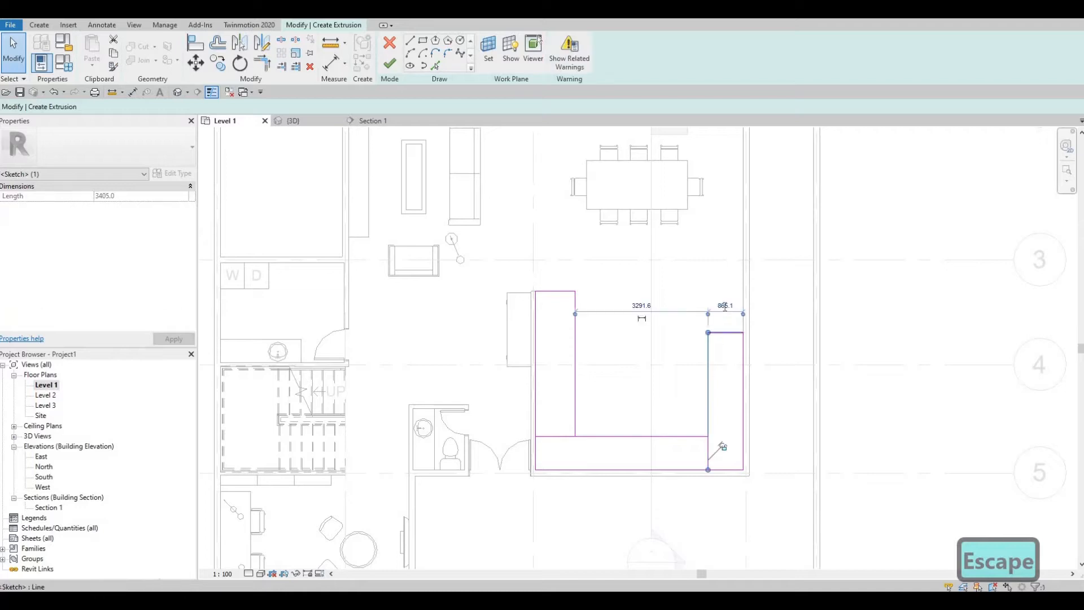
pyautogui.click(718, 305)
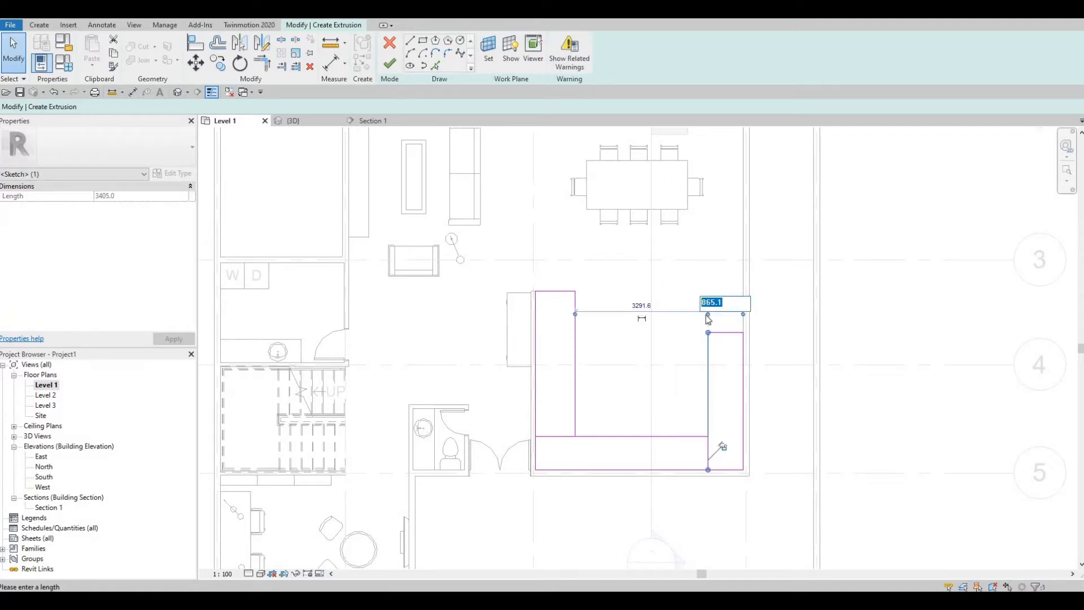
pyautogui.click(727, 303)
pyautogui.press('Escape')
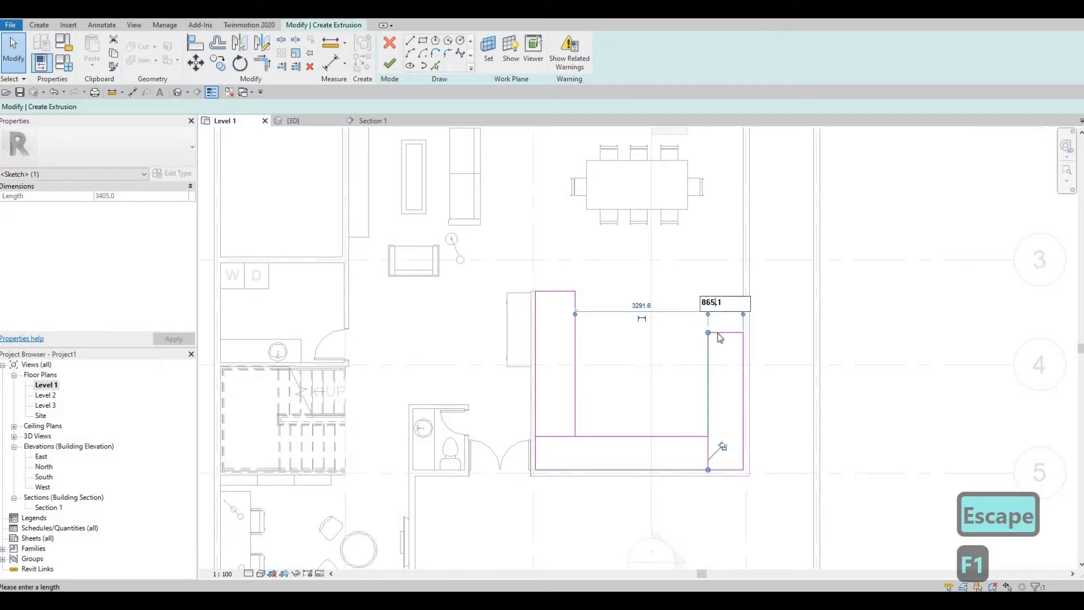
pyautogui.press('Escape')
pyautogui.press('Escape')
# Step: Set the widths of the exterior-wall rectangle and the grid 5 wall rectangle to 650 mm each
pyautogui.click(709, 356)
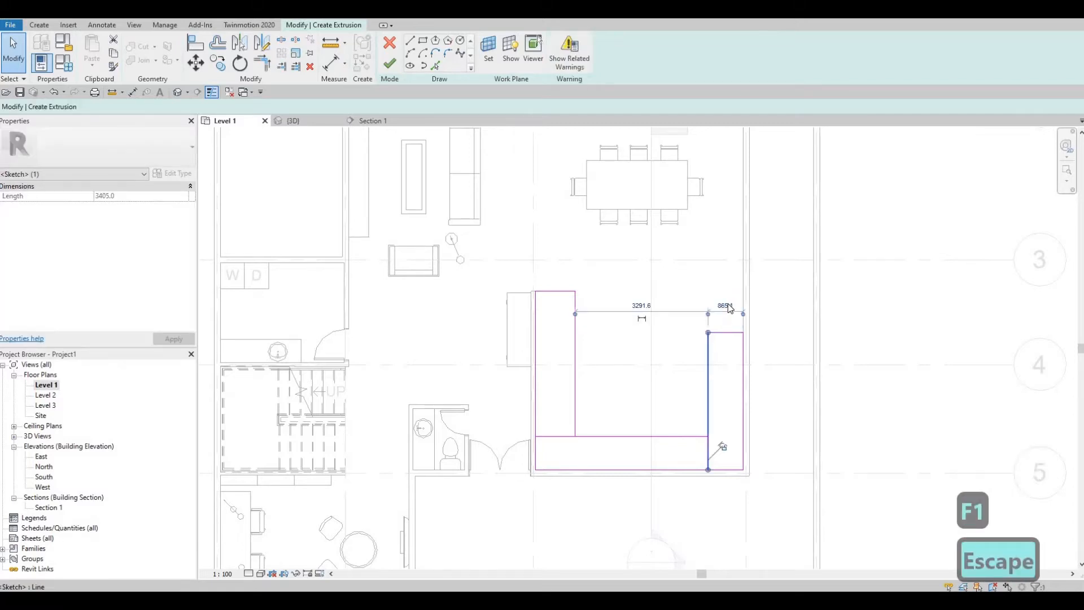
pyautogui.click(729, 304)
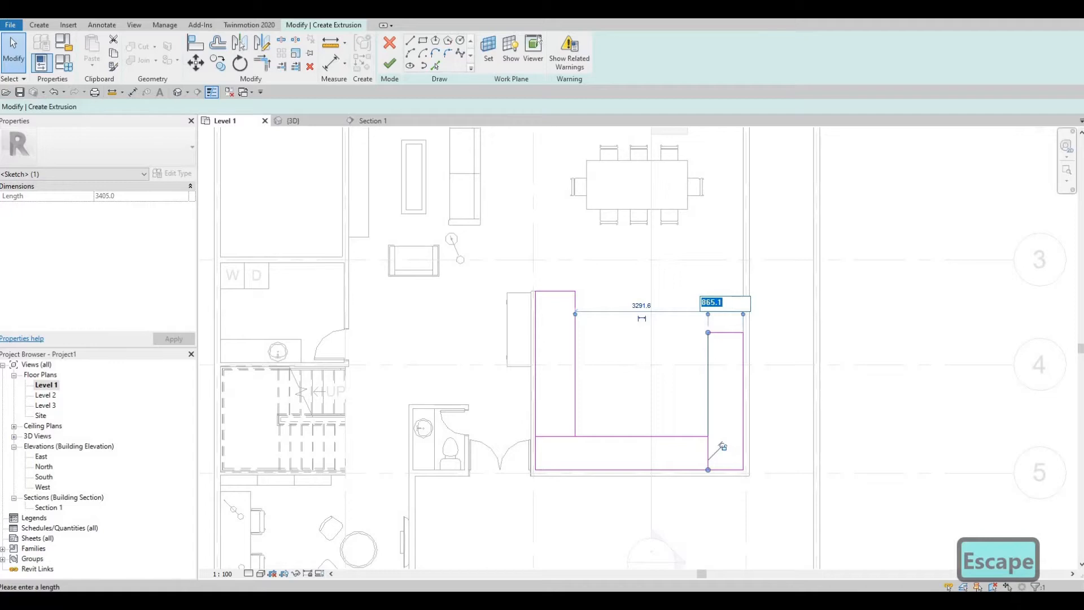
pyautogui.write('650')
pyautogui.press('Return')
pyautogui.press('Escape')
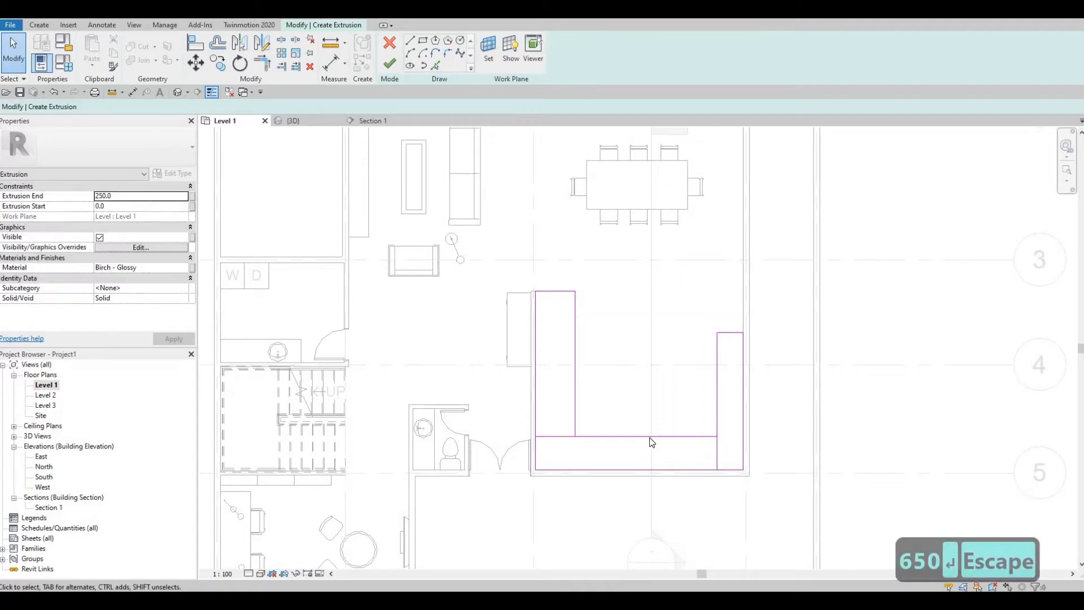
pyautogui.click(708, 437)
pyautogui.click(733, 453)
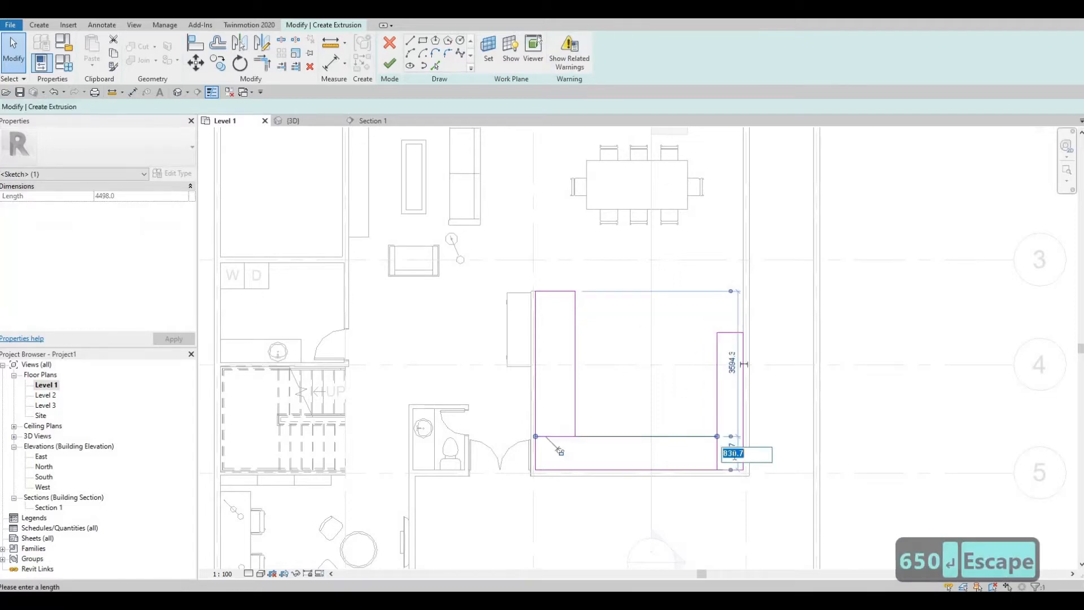
pyautogui.write('650')
pyautogui.press('Return')
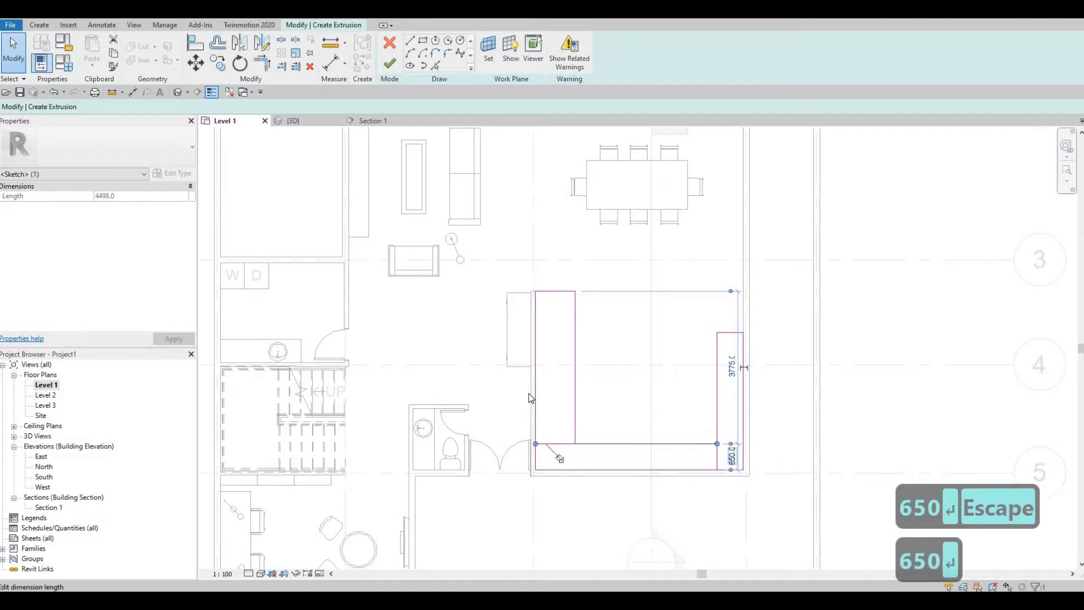
# Step: Set the widths of the exterior-wall rectangle and the grid 5 wall rectangle to 750 mm each
pyautogui.click(728, 332)
pyautogui.click(717, 350)
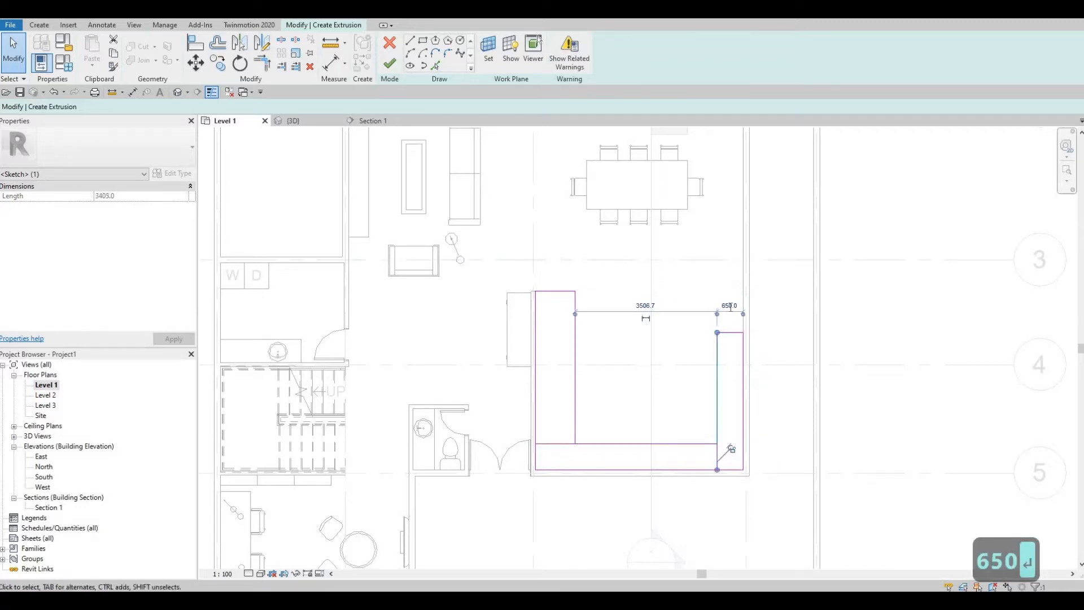
pyautogui.click(729, 308)
pyautogui.write('750')
pyautogui.press('Return')
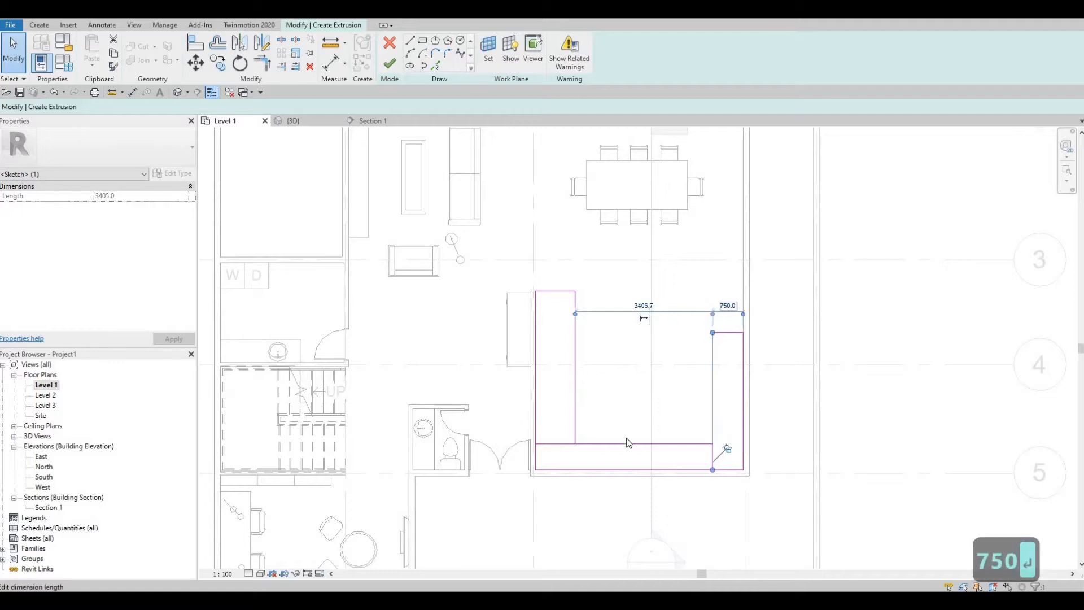
pyautogui.click(625, 444)
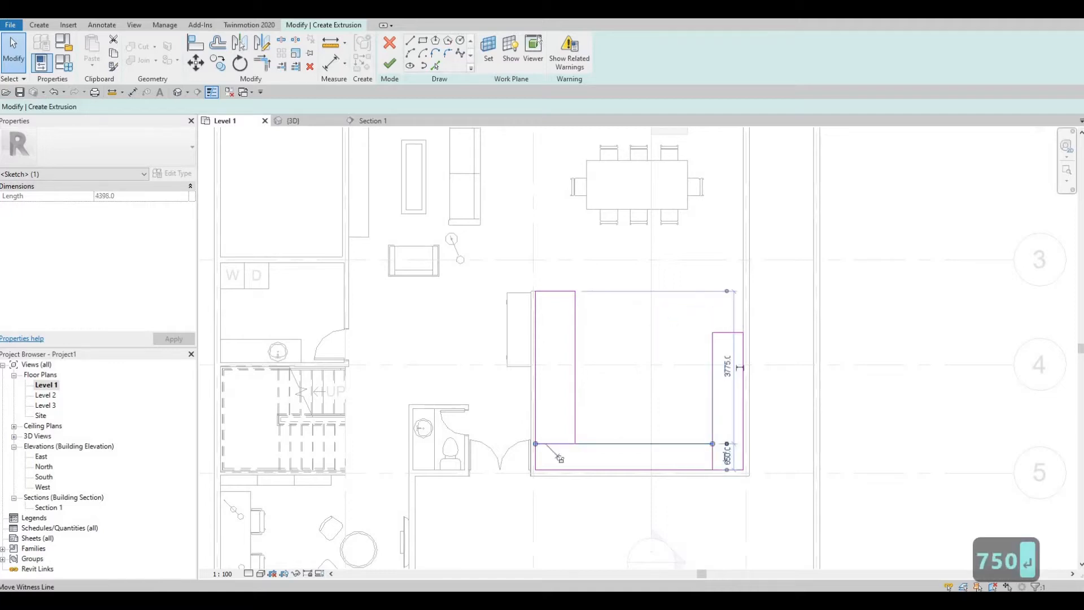
pyautogui.click(726, 457)
pyautogui.write('750')
pyautogui.press('Return')
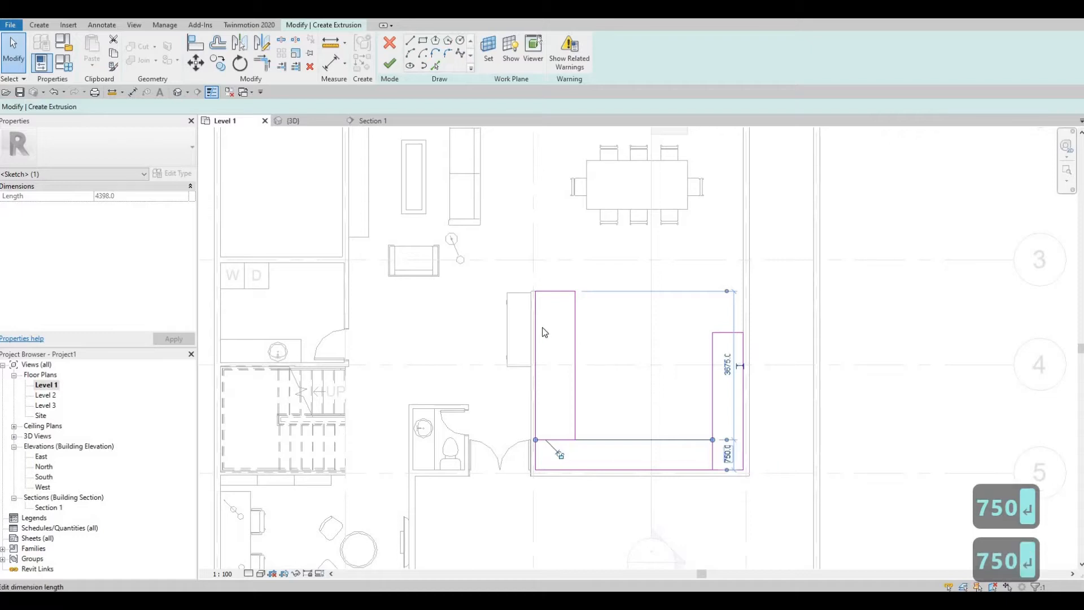
# Step: Set the width of the rectangle along the interior wall to 750 mm
pyautogui.click(574, 342)
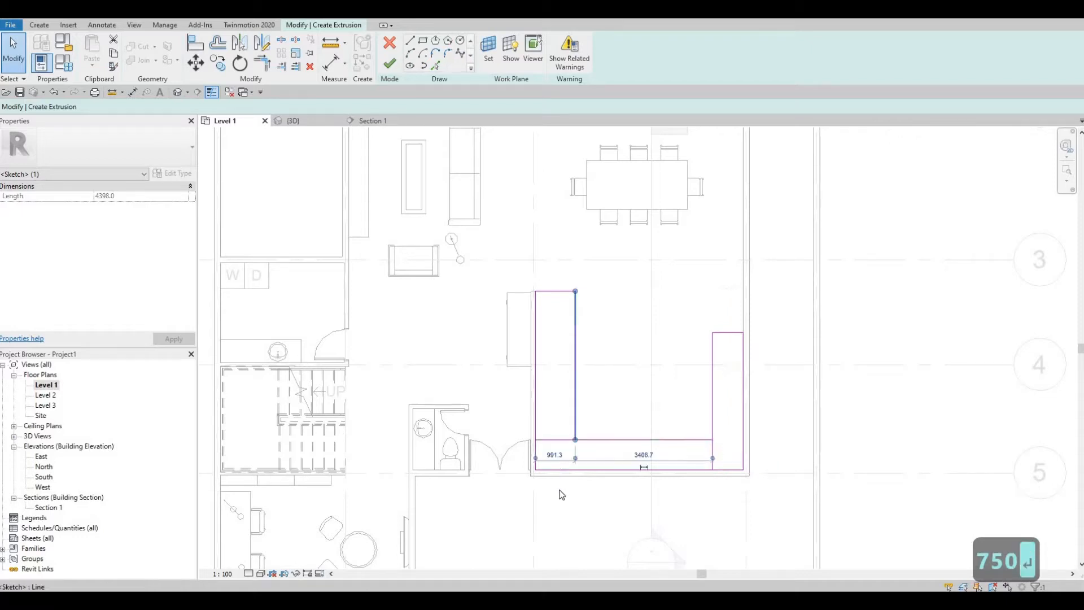
pyautogui.click(553, 455)
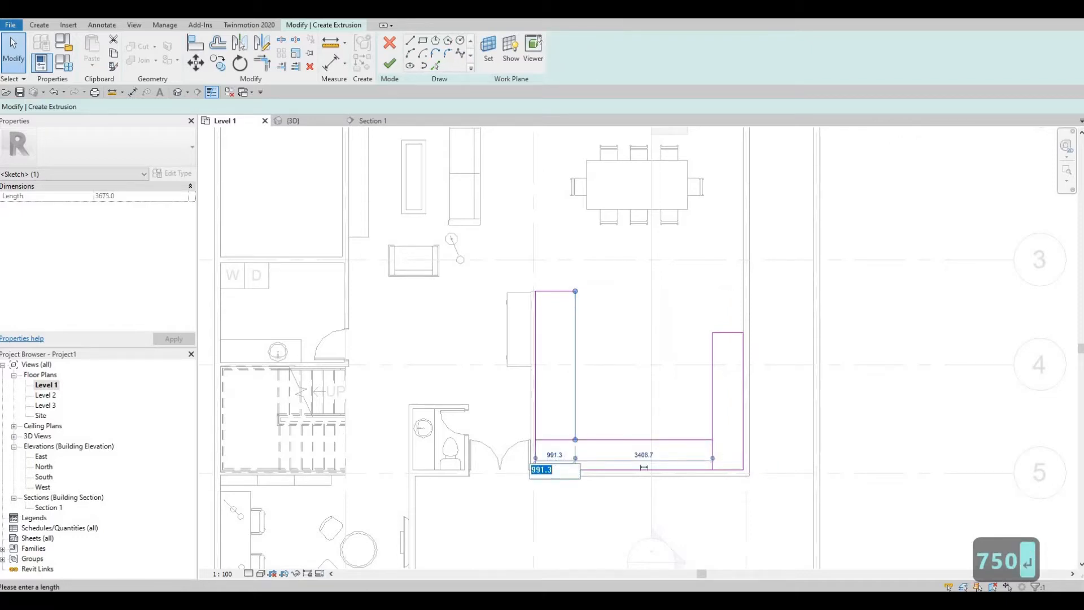
pyautogui.write('750')
pyautogui.press('Return')
pyautogui.press('Escape')
pyautogui.press('Escape')
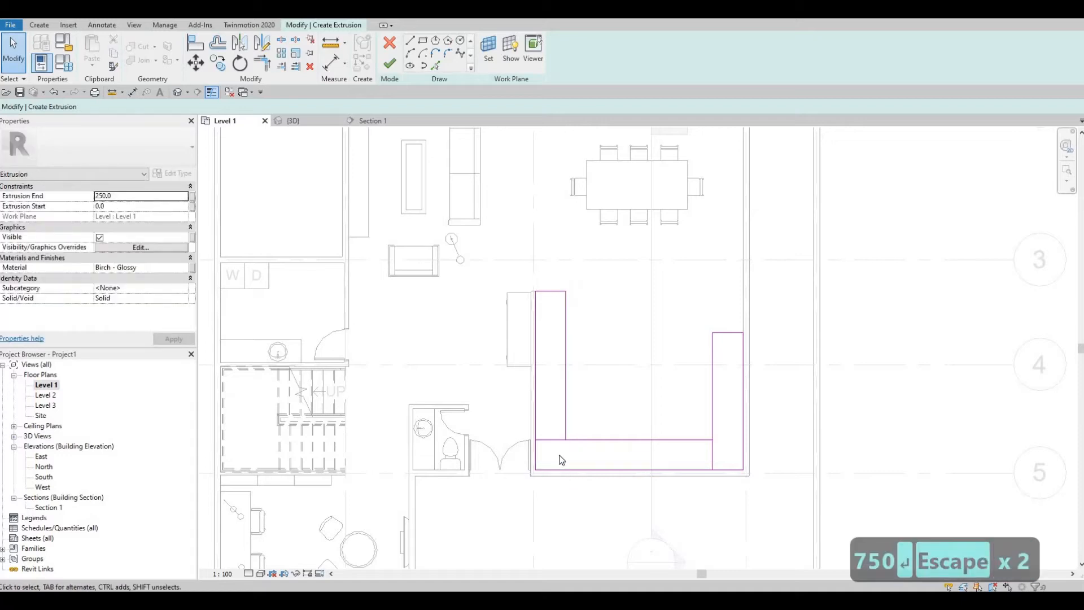
pyautogui.press('Escape')
# Step: Trim the inner edges of the interior-wall and grid 5 rectangles to a corner and delete the leftover segment between them
pyautogui.press('t')
pyautogui.press('r')
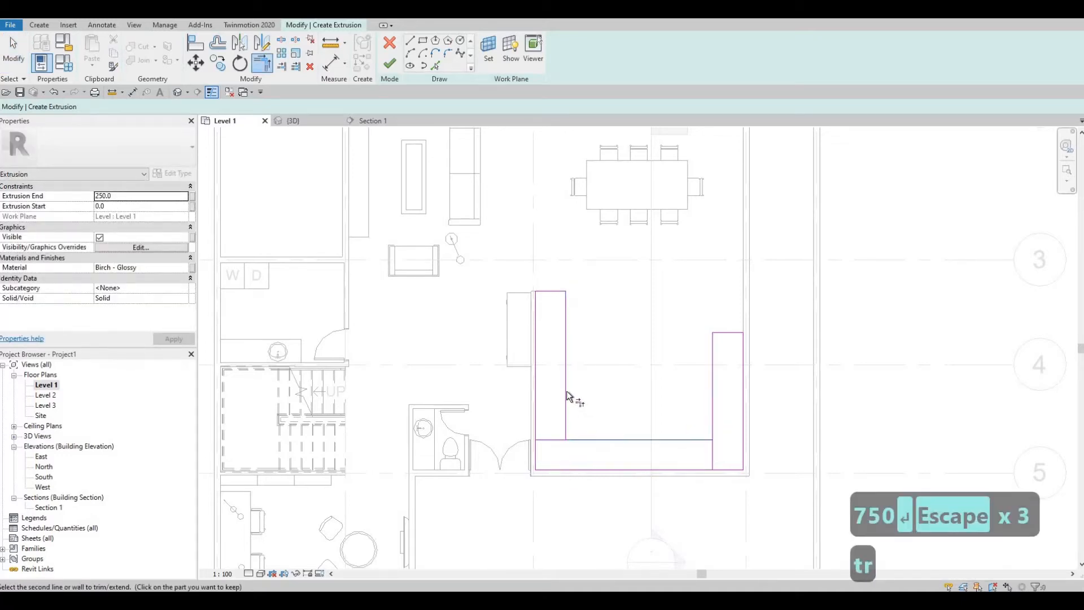
pyautogui.press('Escape')
pyautogui.press('Escape')
pyautogui.moveTo(496, 416)
pyautogui.mouseDown()
pyautogui.moveTo(722, 515)
pyautogui.moveTo(734, 479)
pyautogui.moveTo(721, 462)
pyautogui.moveTo(695, 464)
pyautogui.moveTo(600, 489)
pyautogui.mouseUp()
pyautogui.press('Delete')
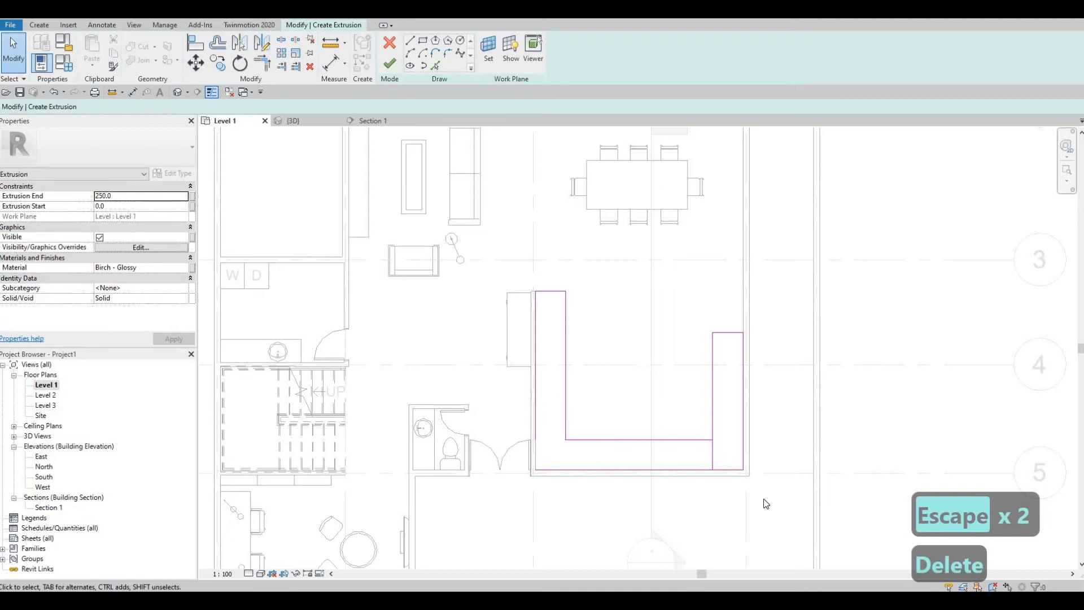
# Step: Delete the leftover segments between the grid 5 and exterior-wall rectangles, and trim their outer edges to a corner
pyautogui.press('Delete')
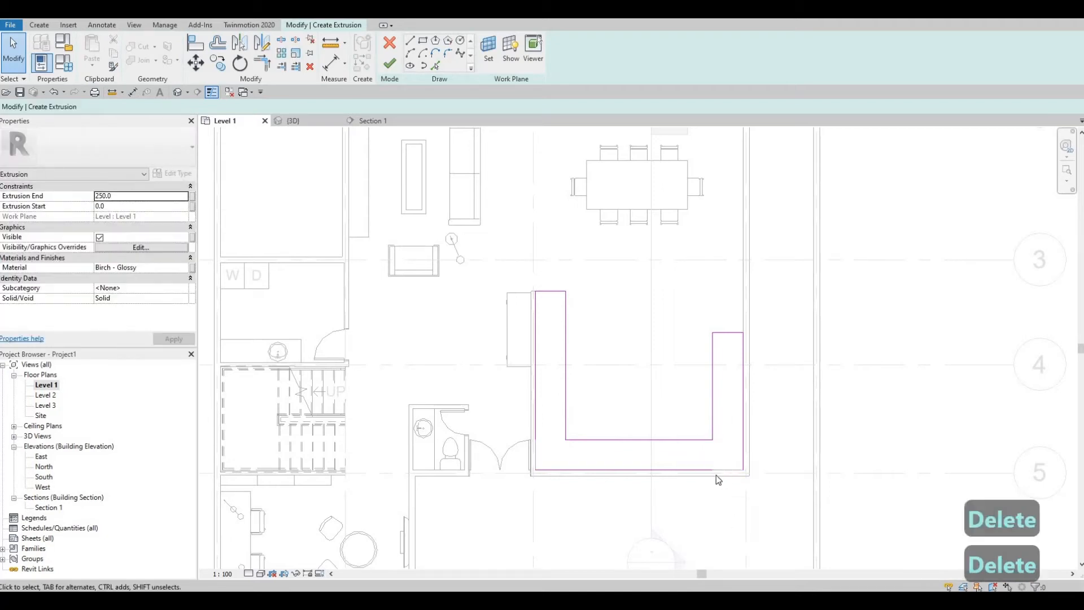
pyautogui.press('Escape')
pyautogui.press('Escape')
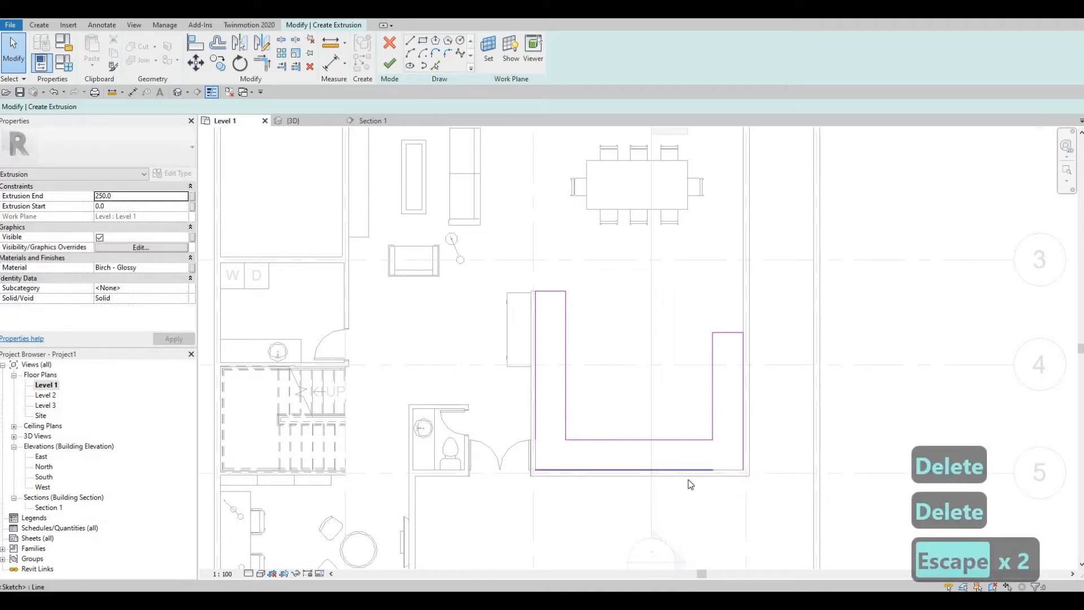
pyautogui.press('t')
pyautogui.press('r')
pyautogui.click(690, 469)
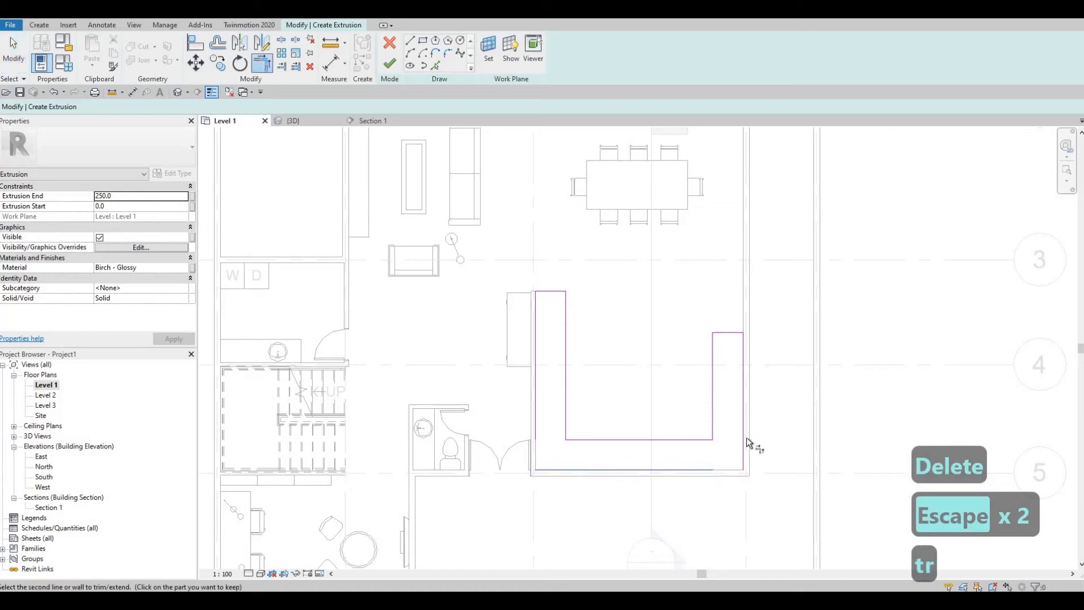
pyautogui.click(745, 436)
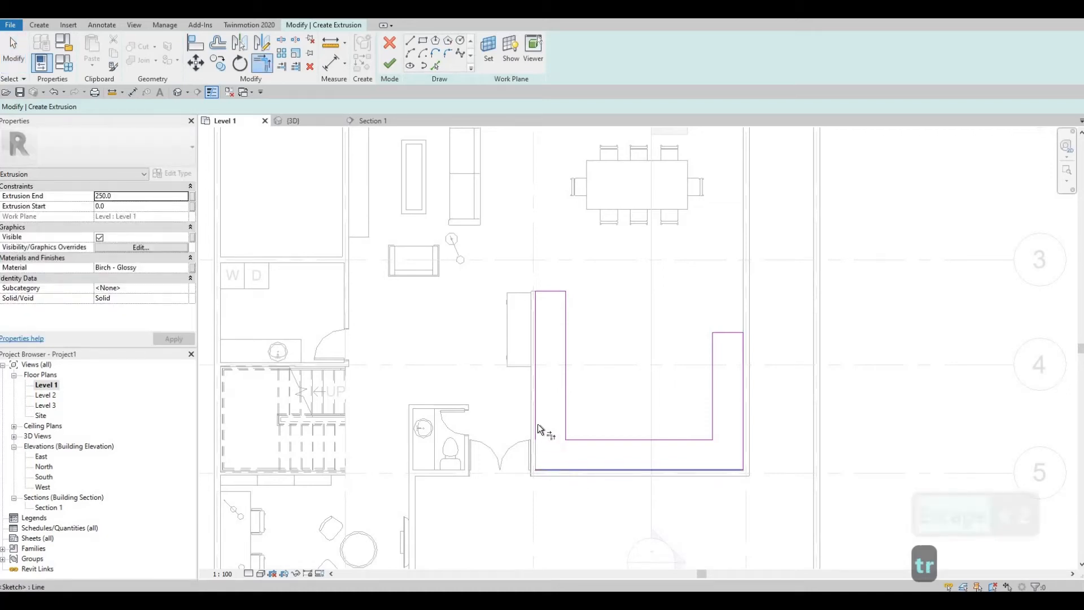
pyautogui.press('Escape')
pyautogui.press('Escape')
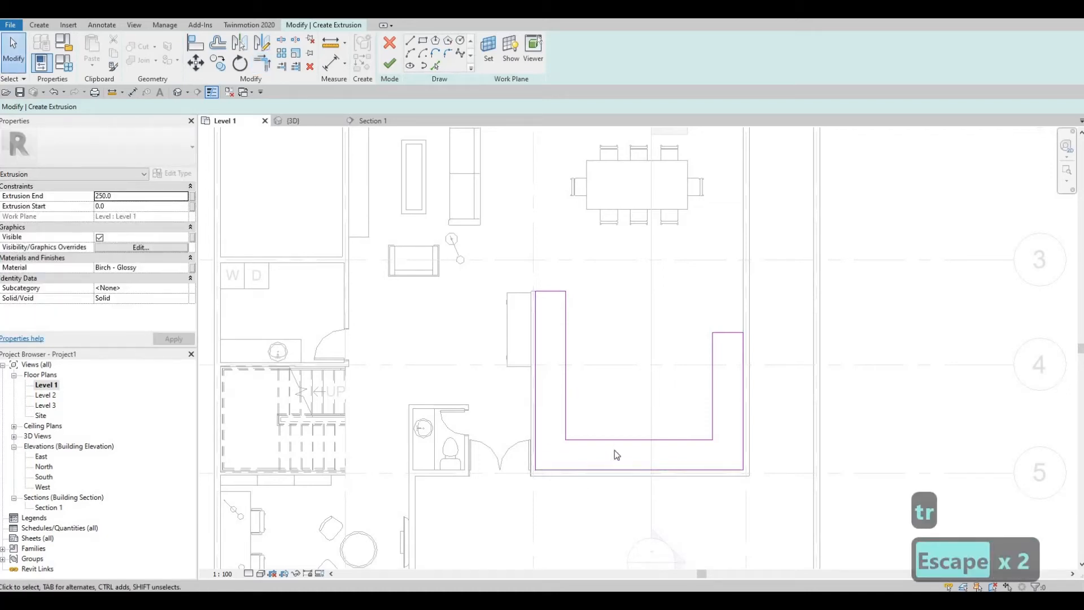
# Step: Shorten the exterior-wall leg of the profile to about 3117 mm by moving its free end edge towards grid 4
pyautogui.click(726, 333)
pyautogui.moveTo(726, 332)
pyautogui.mouseDown()
pyautogui.moveTo(727, 353)
pyautogui.moveTo(727, 343)
pyautogui.moveTo(706, 359)
pyautogui.mouseUp()
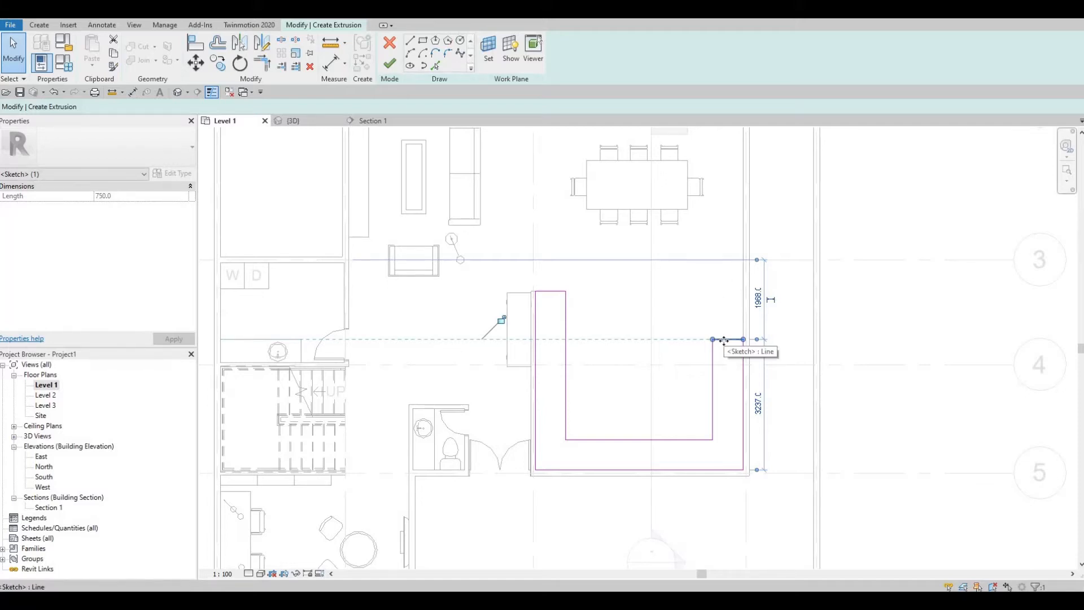
pyautogui.press('Down')
pyautogui.press('Down')
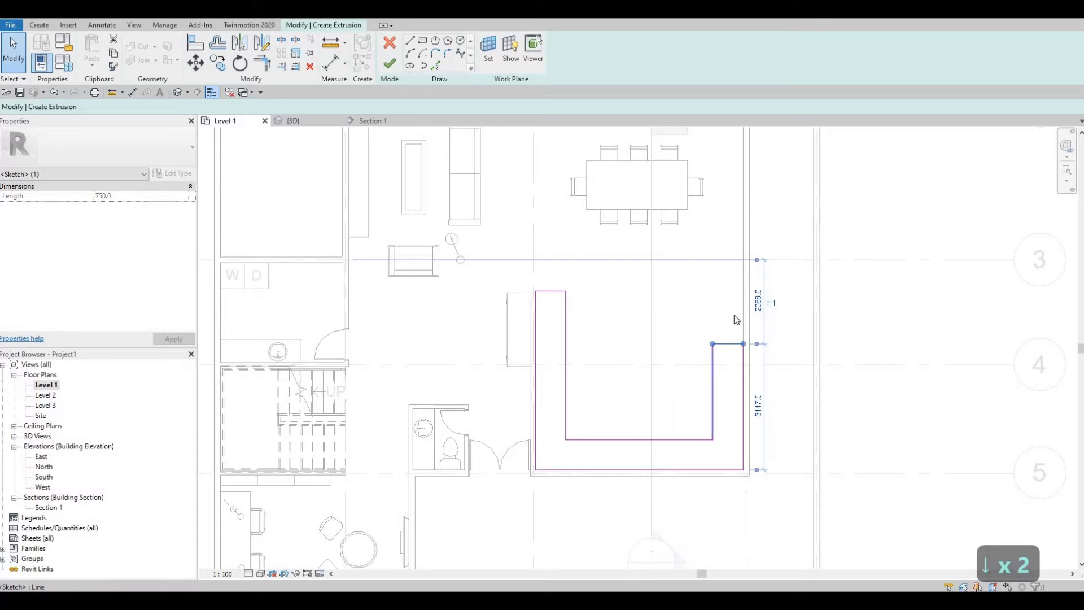
# Step: Lengthen the profile's exterior-wall leg to about 3177 mm, and finish the birch extrusion with an extrusion end of 900 mm
pyautogui.press('Up')
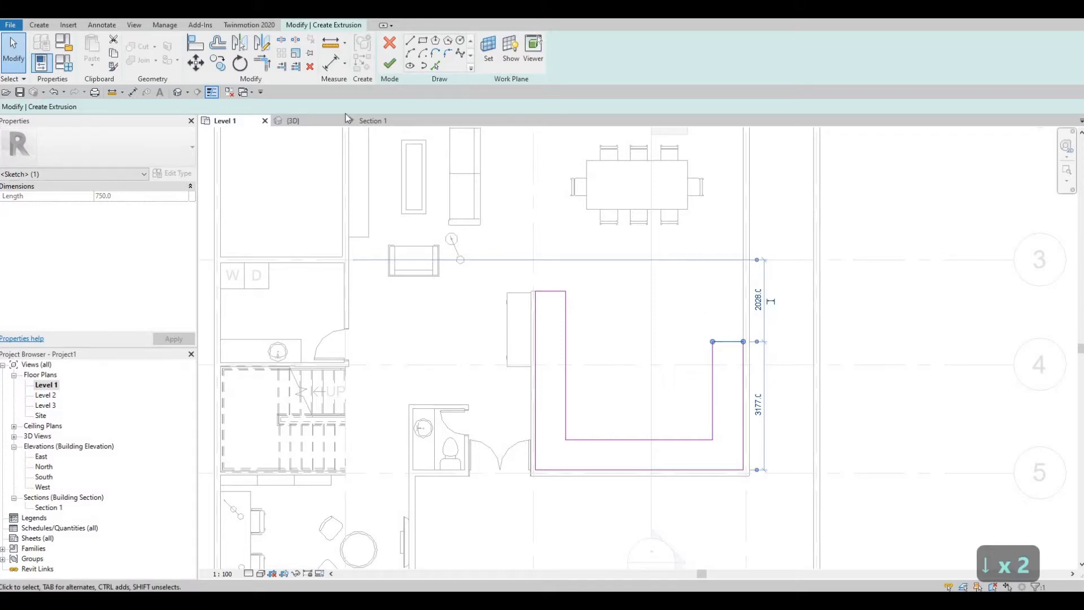
pyautogui.click(383, 68)
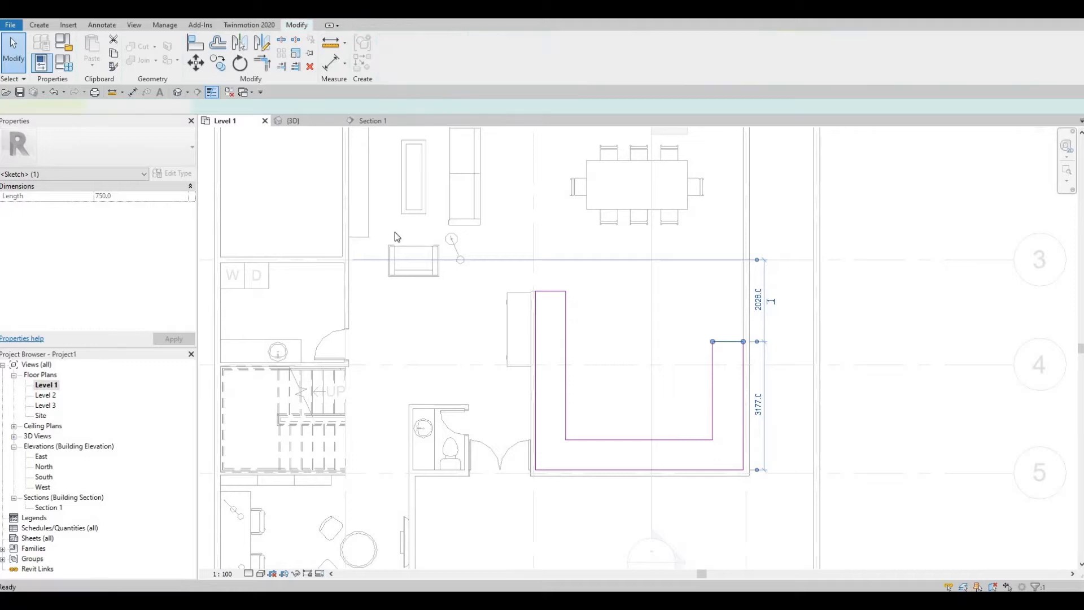
pyautogui.click(133, 198)
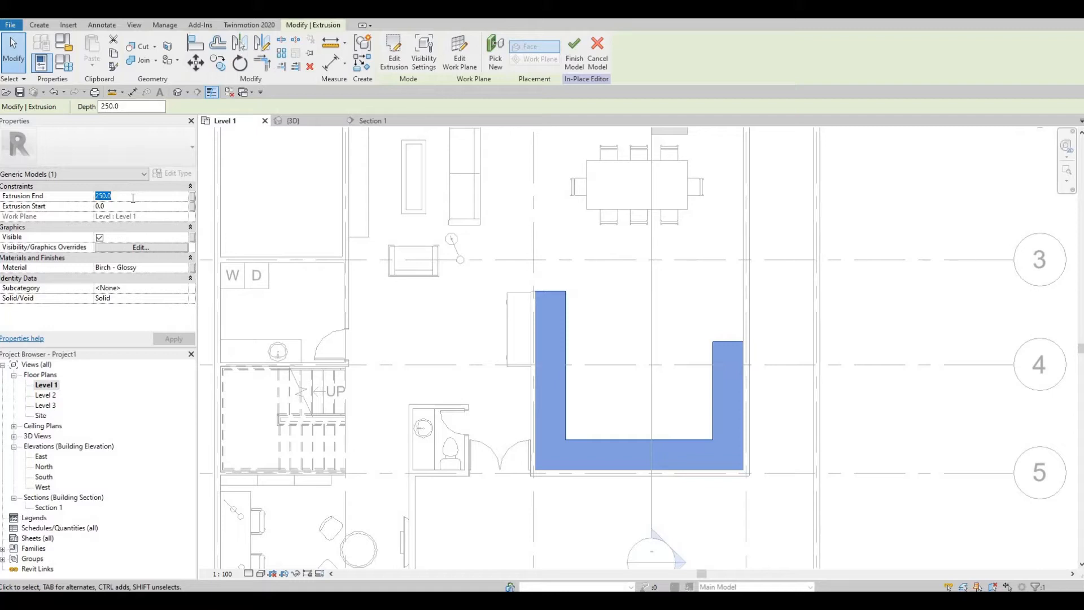
pyautogui.write('900')
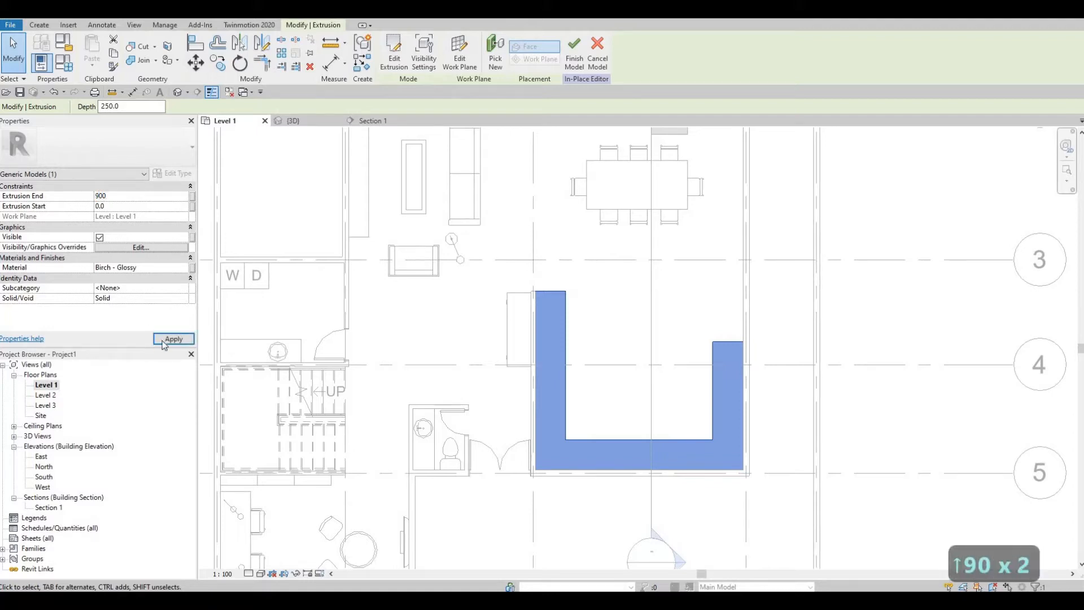
pyautogui.click(163, 341)
pyautogui.press('Escape')
pyautogui.press('Escape')
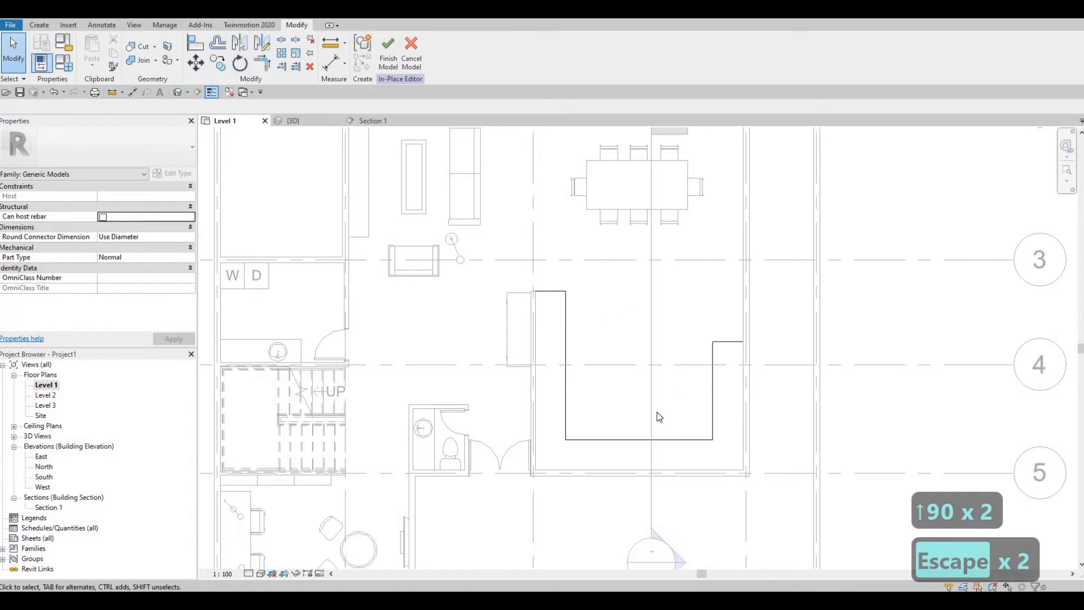
# Step: Start a second extrusion in the same in-place model with its extrusion start at 900 mm and its extrusion end at 25 mm
pyautogui.scroll(-3, 658, 415)
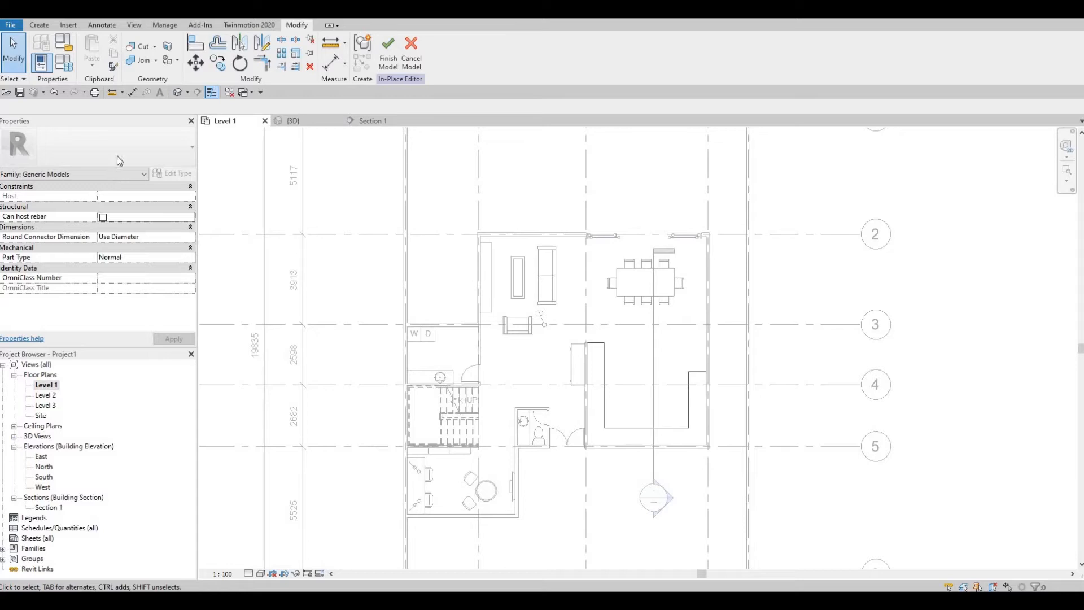
pyautogui.click(38, 25)
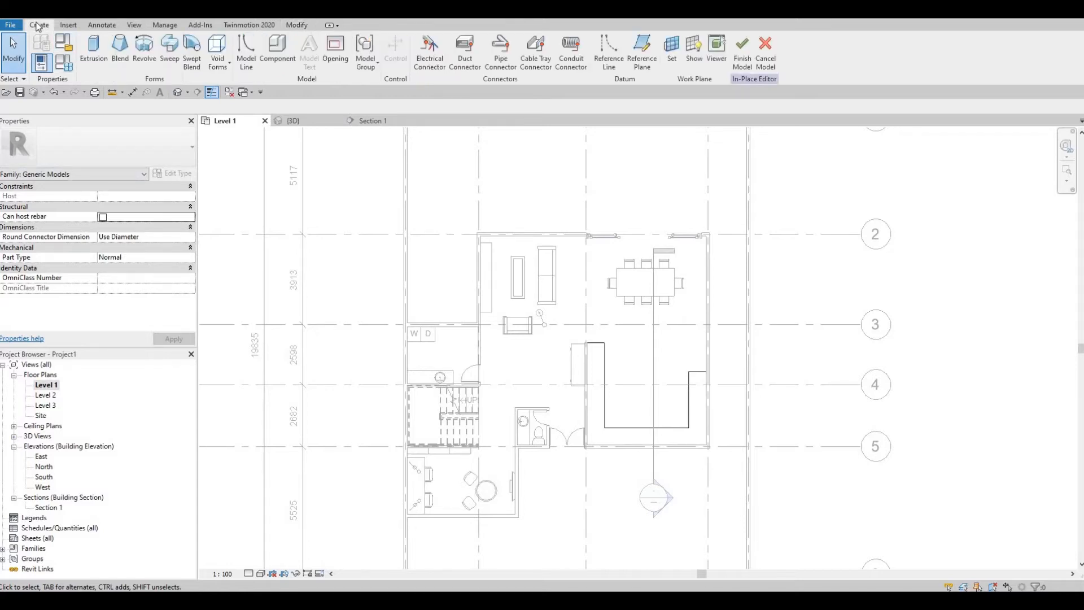
pyautogui.click(94, 49)
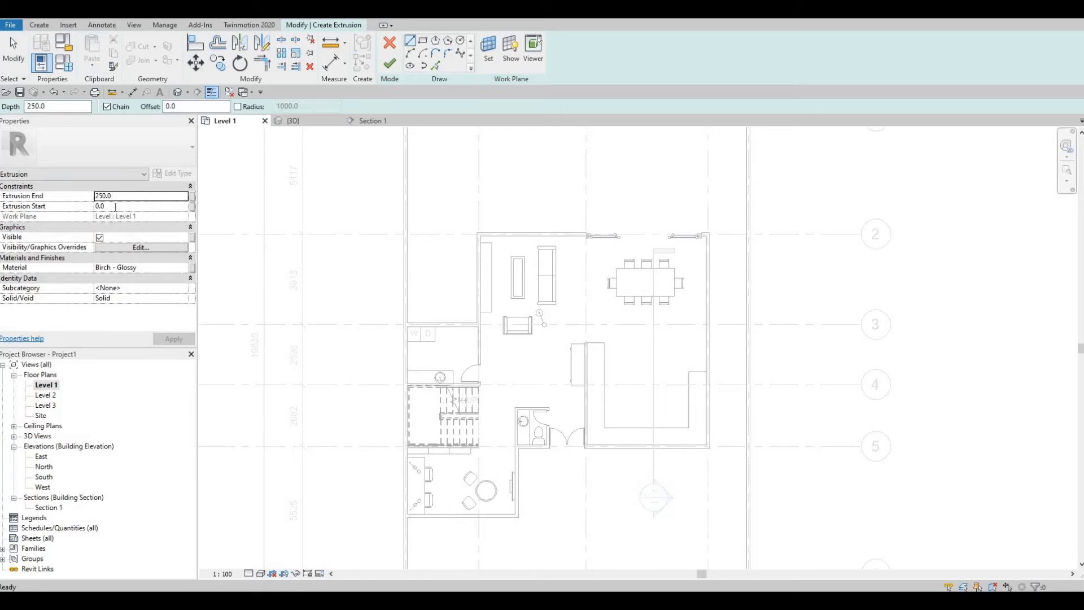
pyautogui.click(115, 206)
pyautogui.write('900')
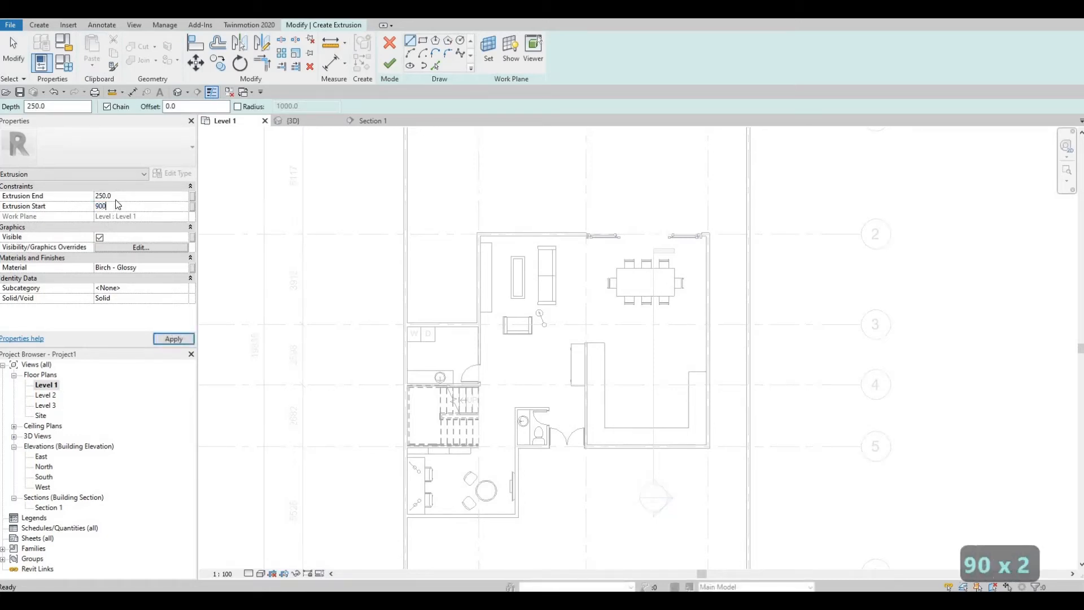
pyautogui.click(118, 196)
pyautogui.write('25')
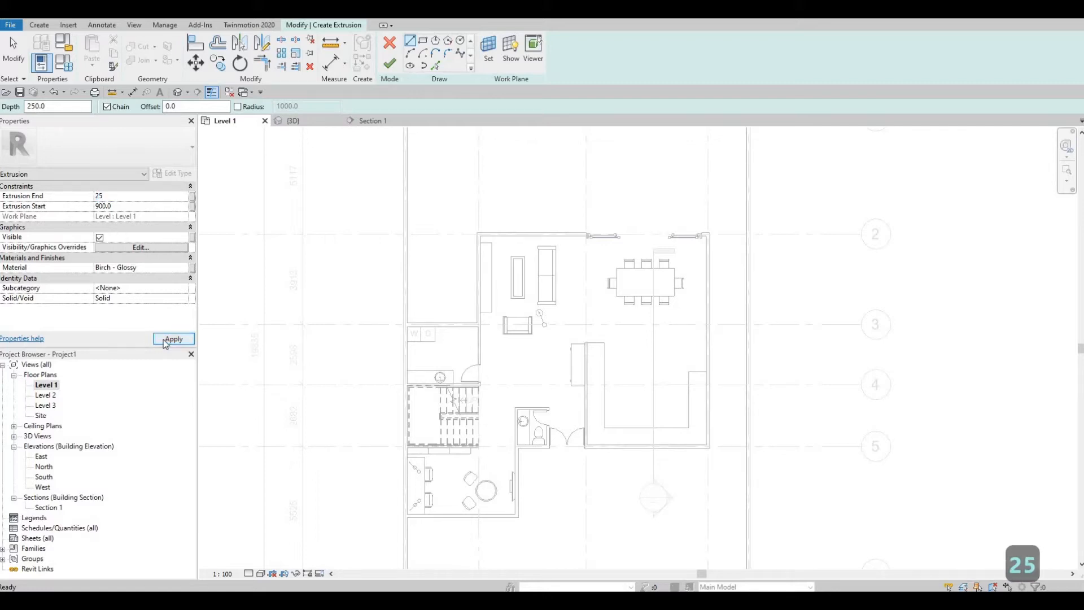
# Step: Add Granite, Cut, Polished from the AEC Stone library to the project and assign it as the new extrusion's material
pyautogui.click(187, 270)
pyautogui.click(188, 269)
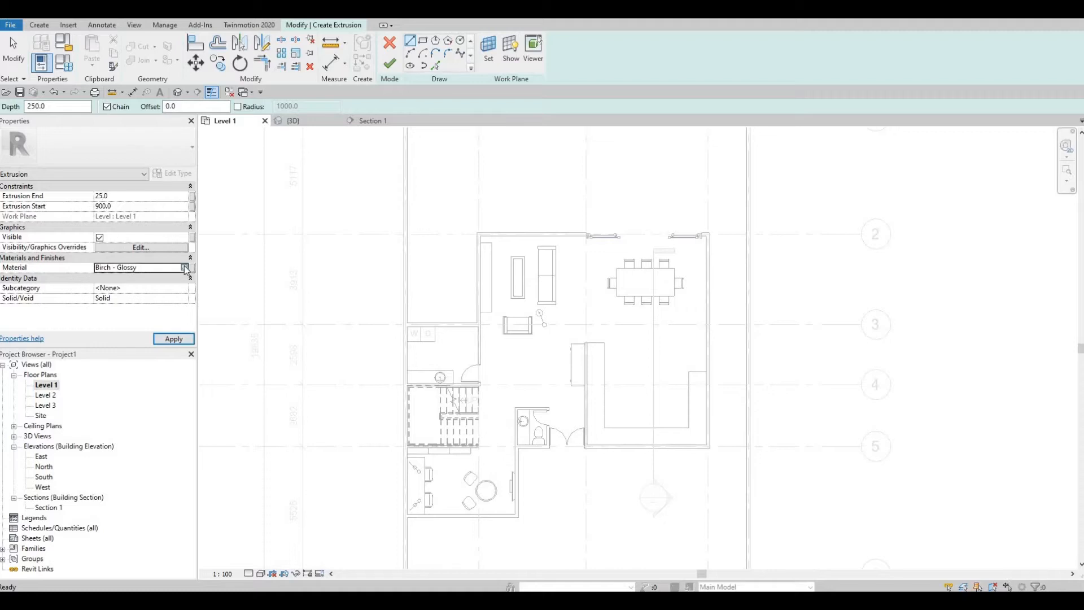
pyautogui.scroll(-1, 435, 309)
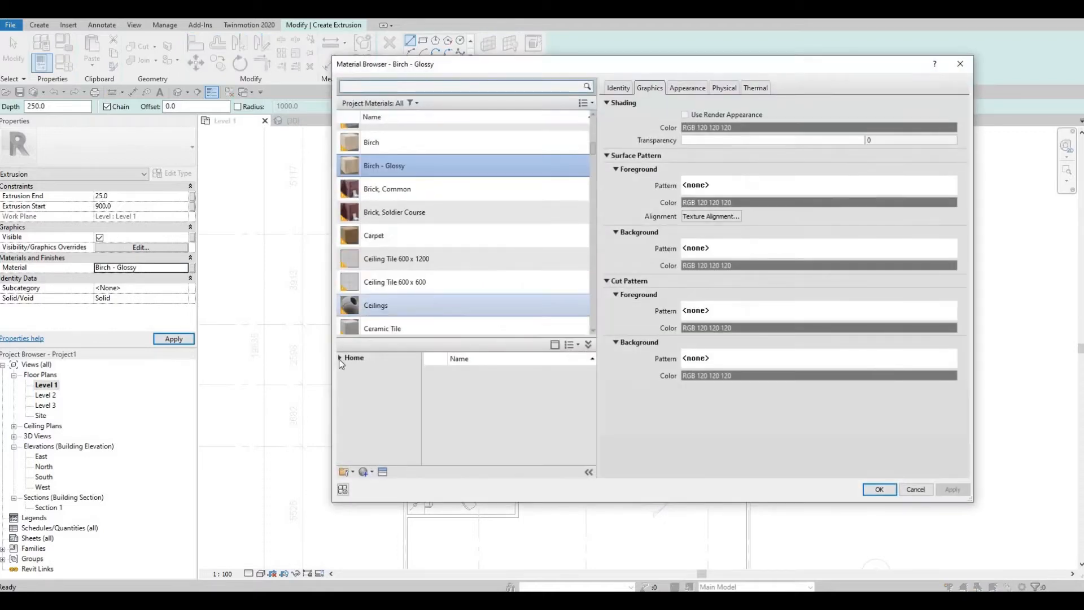
pyautogui.click(339, 358)
pyautogui.doubleClick(346, 379)
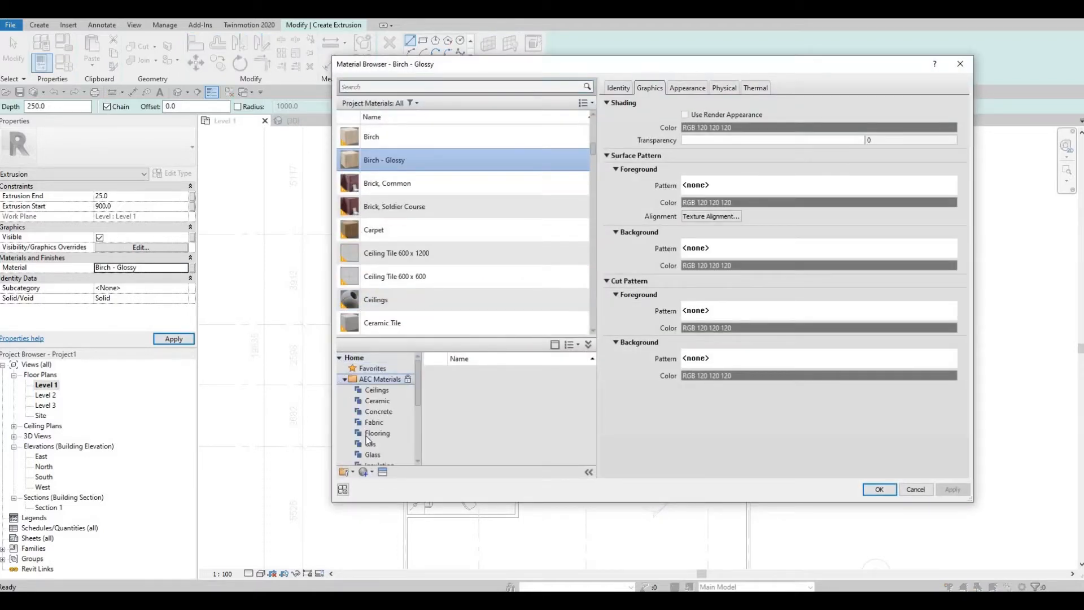
pyautogui.scroll(-3, 372, 446)
pyautogui.click(374, 433)
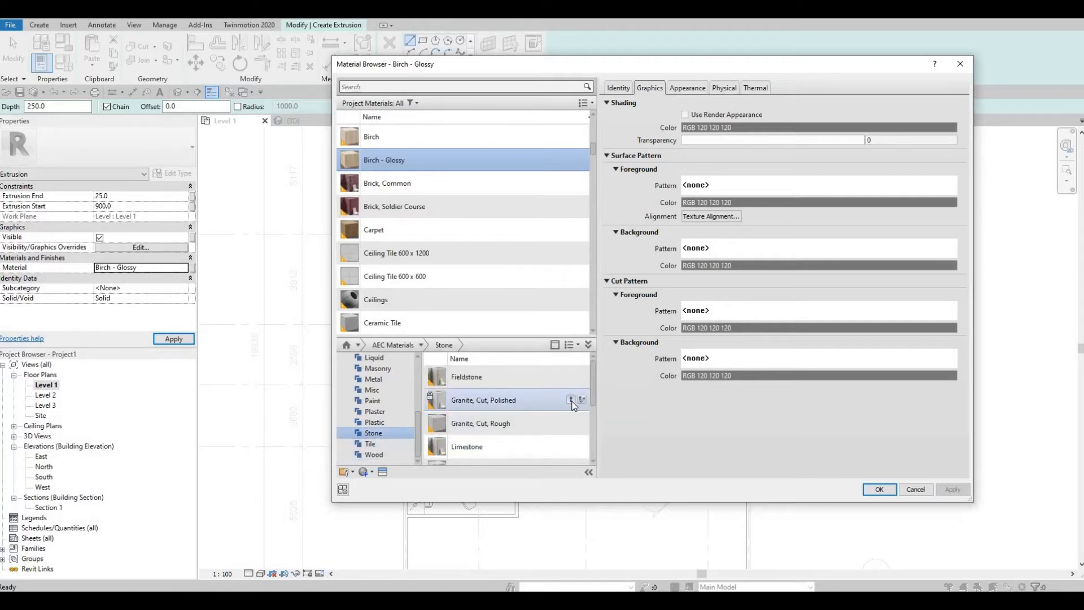
pyautogui.click(570, 399)
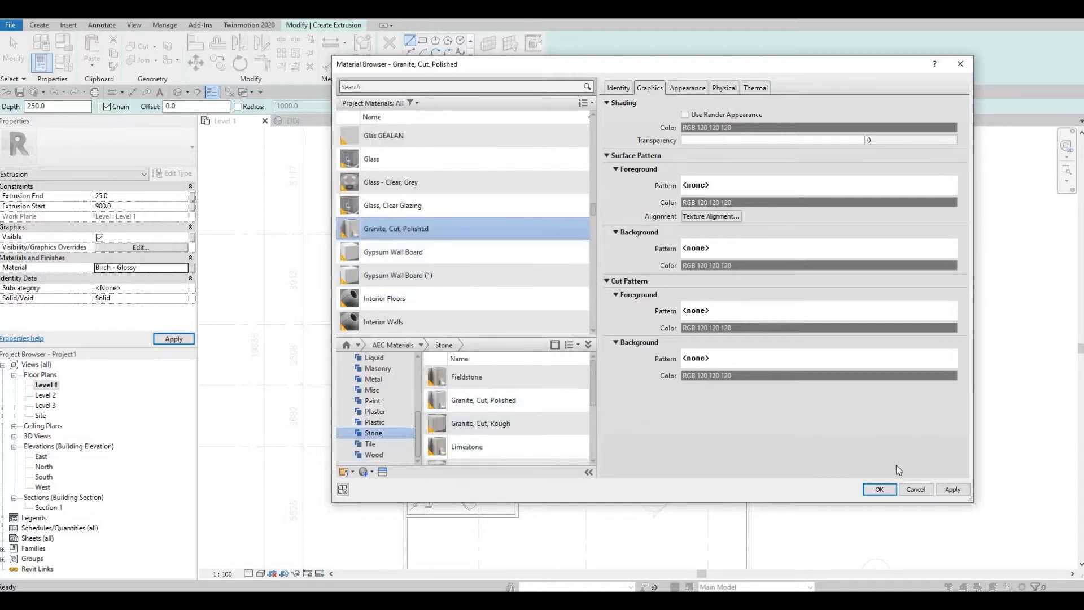
pyautogui.click(887, 490)
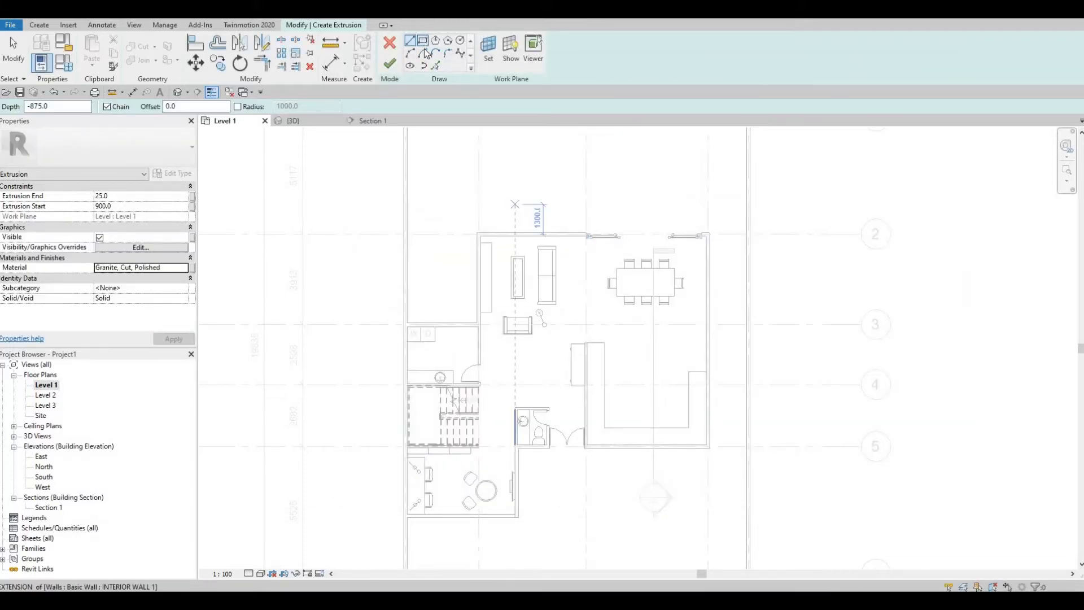
# Step: Trace all edges of the U-shaped birch extrusion with Pick Lines as the granite profile, and finish the sketch
pyautogui.click(434, 66)
pyautogui.scroll(2, 610, 384)
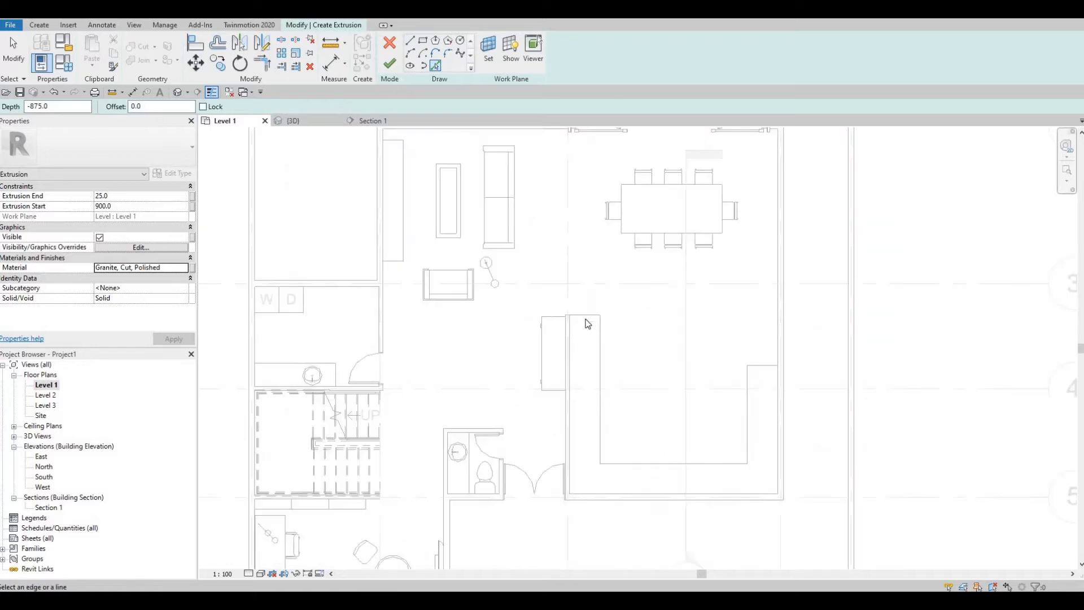
pyautogui.click(600, 333)
pyautogui.click(635, 463)
pyautogui.click(745, 412)
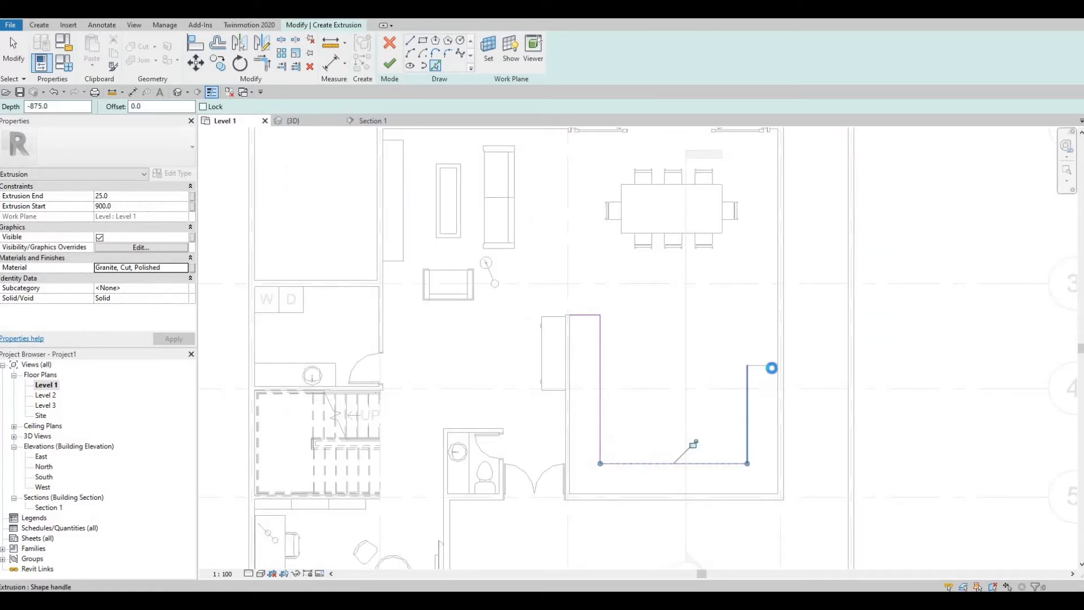
pyautogui.click(771, 366)
pyautogui.click(778, 412)
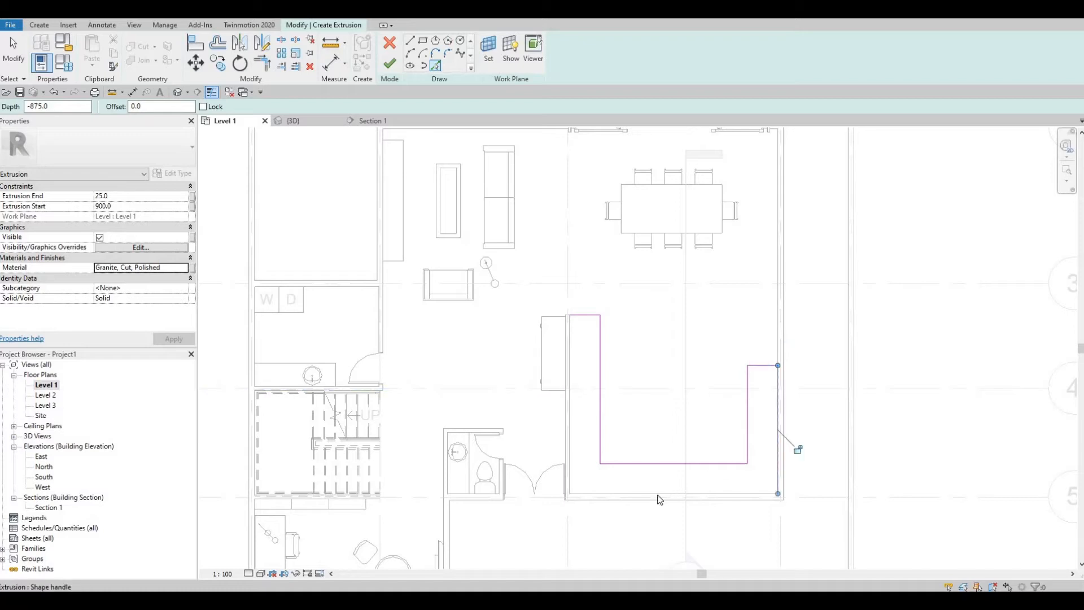
pyautogui.click(568, 399)
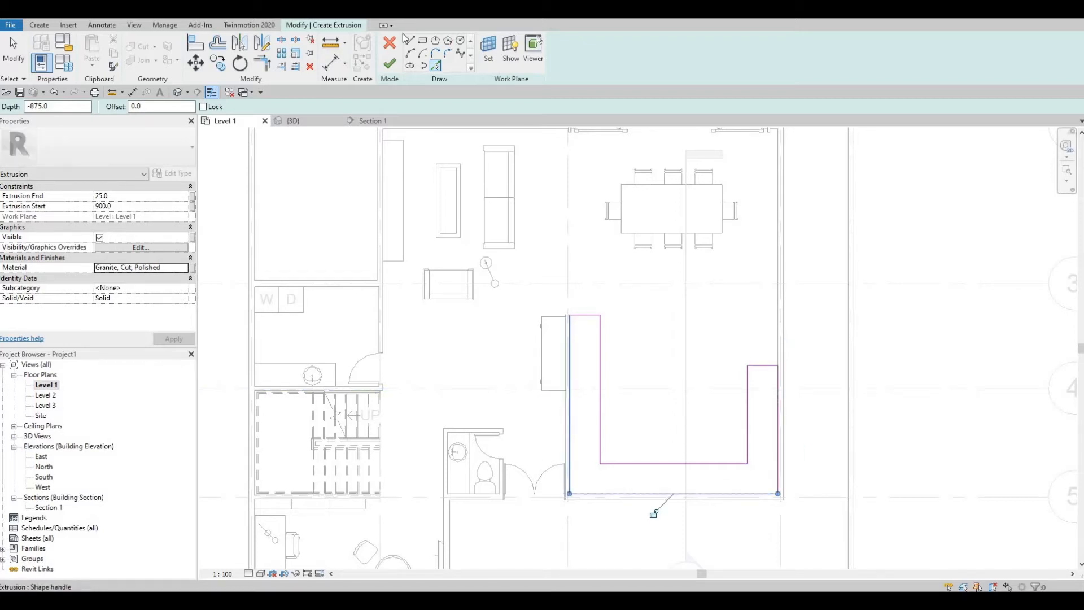
pyautogui.click(389, 63)
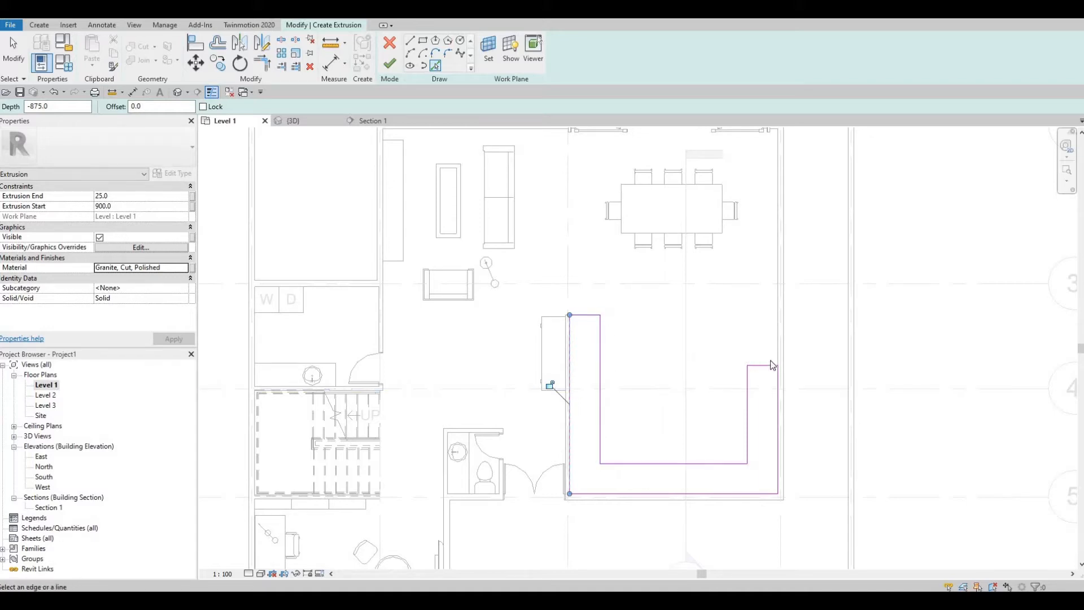
pyautogui.click(390, 63)
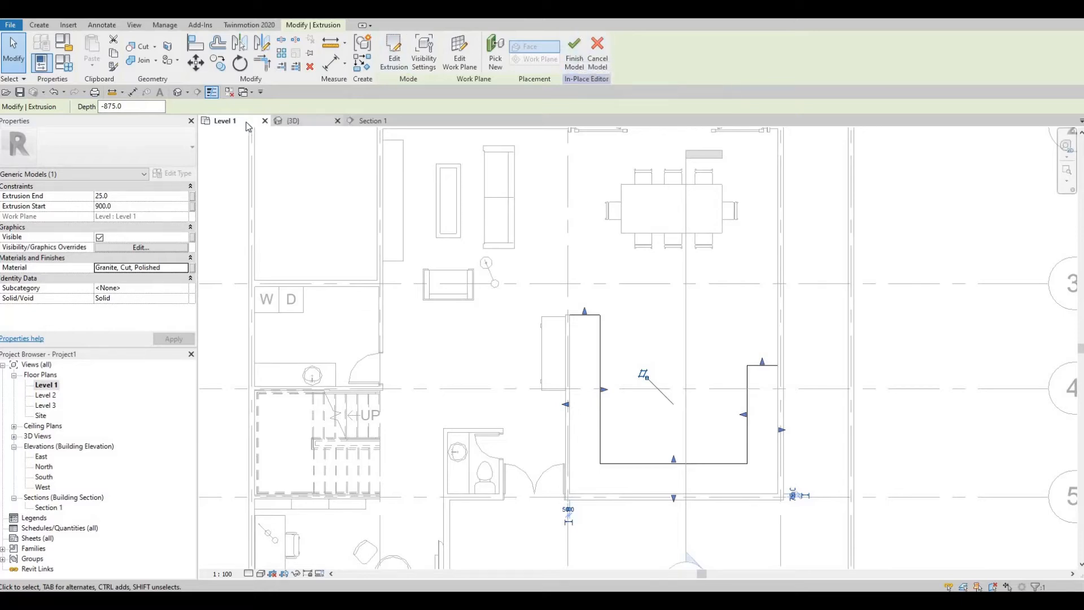
# Step: Switch to the 3D view and examine the height and position of the granite extrusion relative to the birch base
pyautogui.click(294, 121)
pyautogui.keyDown('shift'); pyautogui.moveTo(757, 432); pyautogui.dragTo(886, 468, button='middle'); pyautogui.keyUp('shift')
pyautogui.scroll(3, 660, 313)
pyautogui.keyDown('shift'); pyautogui.moveTo(673, 315); pyautogui.dragTo(667, 407, button='middle'); pyautogui.keyUp('shift')
pyautogui.scroll(2, 672, 408)
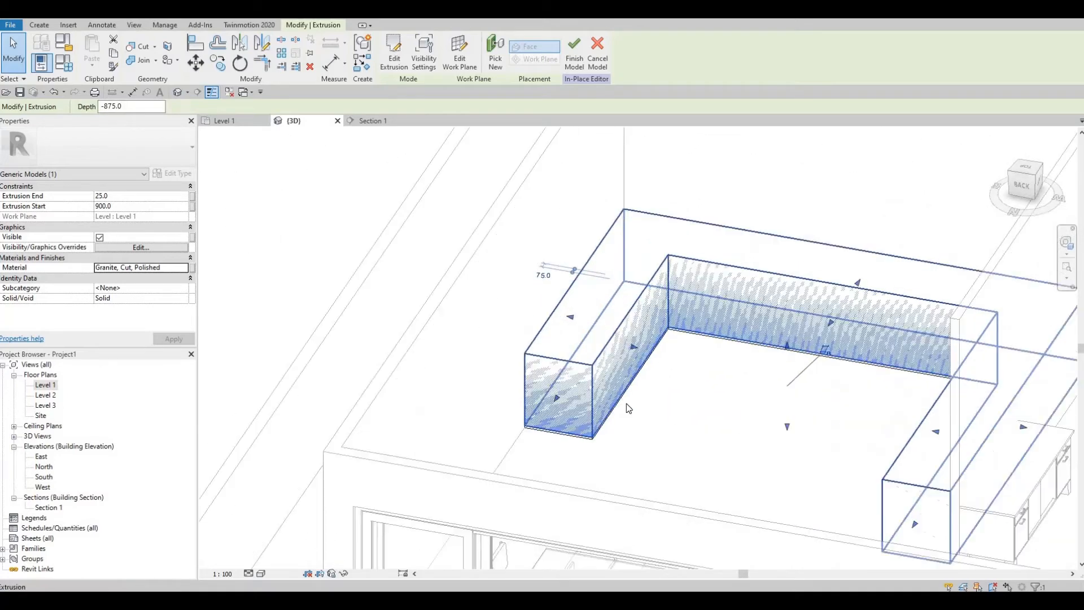
pyautogui.scroll(-1, 581, 325)
pyautogui.moveTo(652, 353); pyautogui.dragTo(575, 197, button='middle')
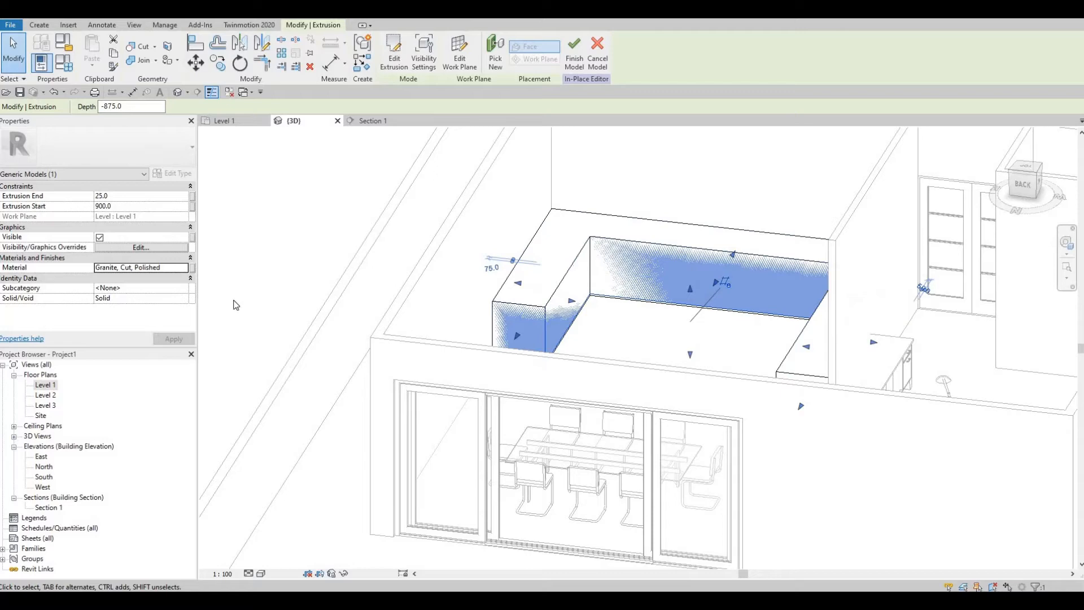
# Step: Finish the in-place model, and reopen the U-shaped generic model for in-place editing
pyautogui.click(571, 54)
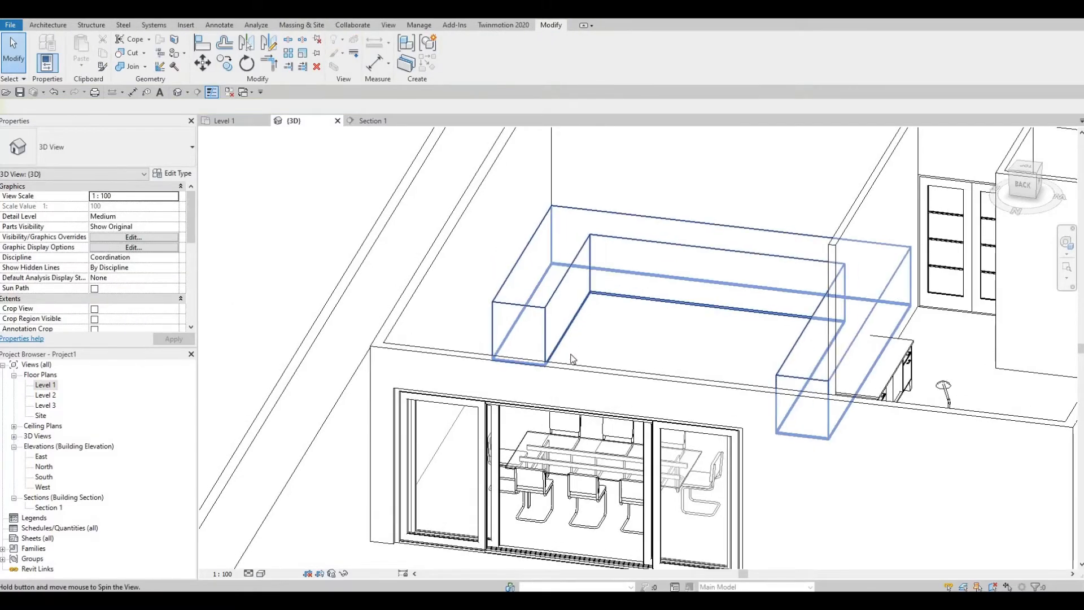
pyautogui.scroll(5, 581, 333)
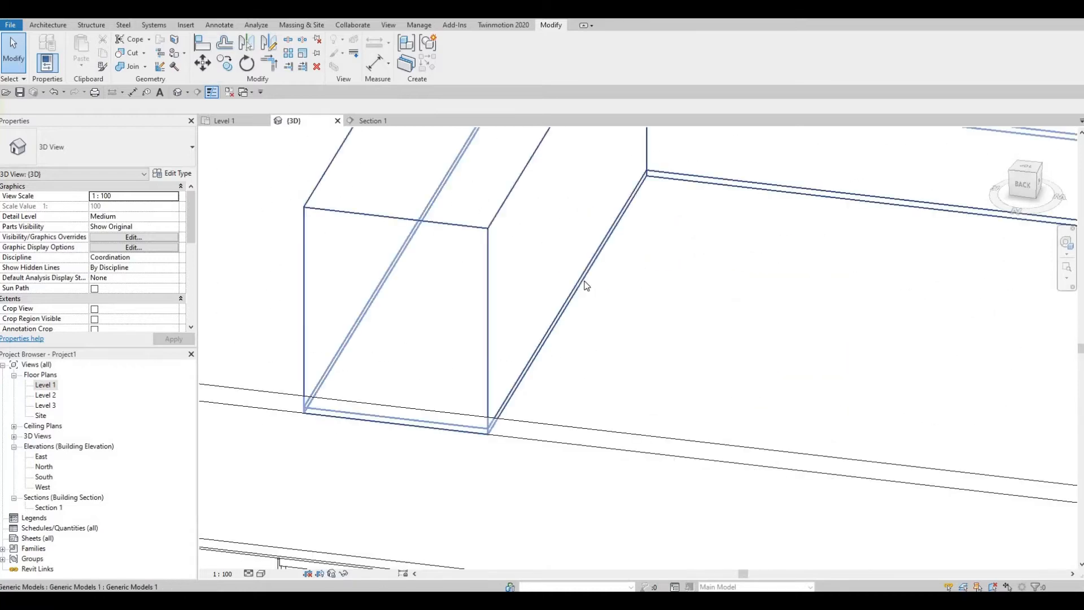
pyautogui.click(585, 285)
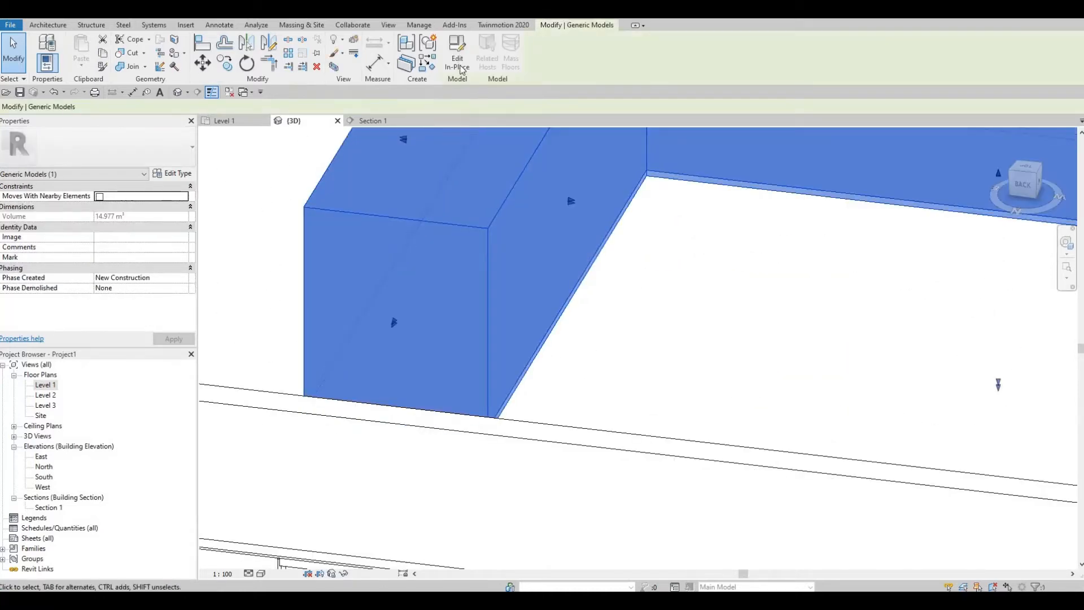
pyautogui.doubleClick(596, 265)
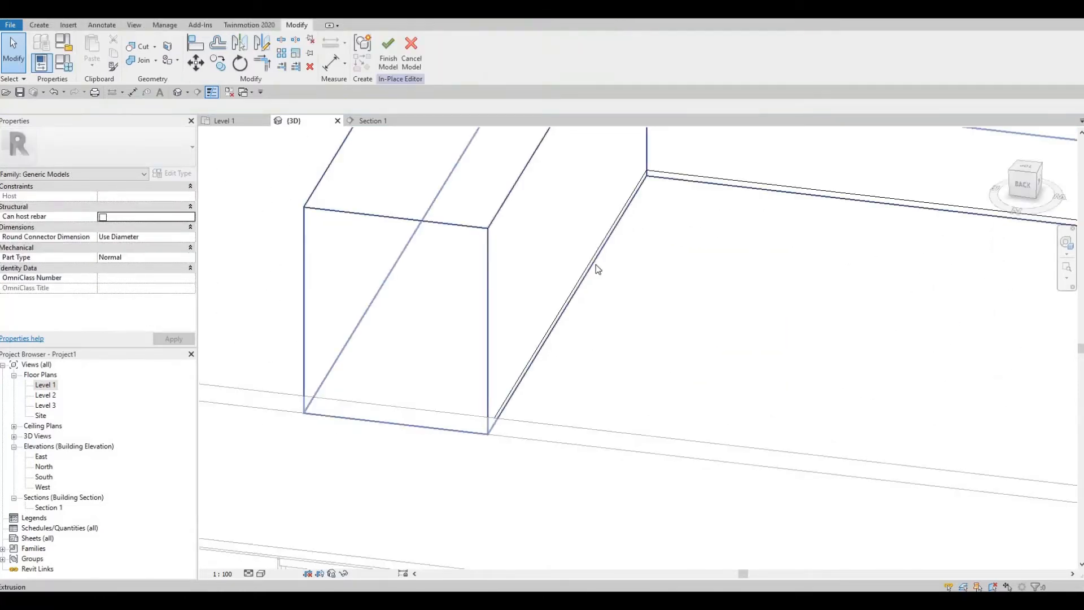
# Step: Pick the granite extrusion out of the overlapping solids, review its extrusion start and end, and clear the selection
pyautogui.press('Escape')
pyautogui.press('Tab')
pyautogui.press('Tab')
pyautogui.press('Tab')
pyautogui.press('Tab')
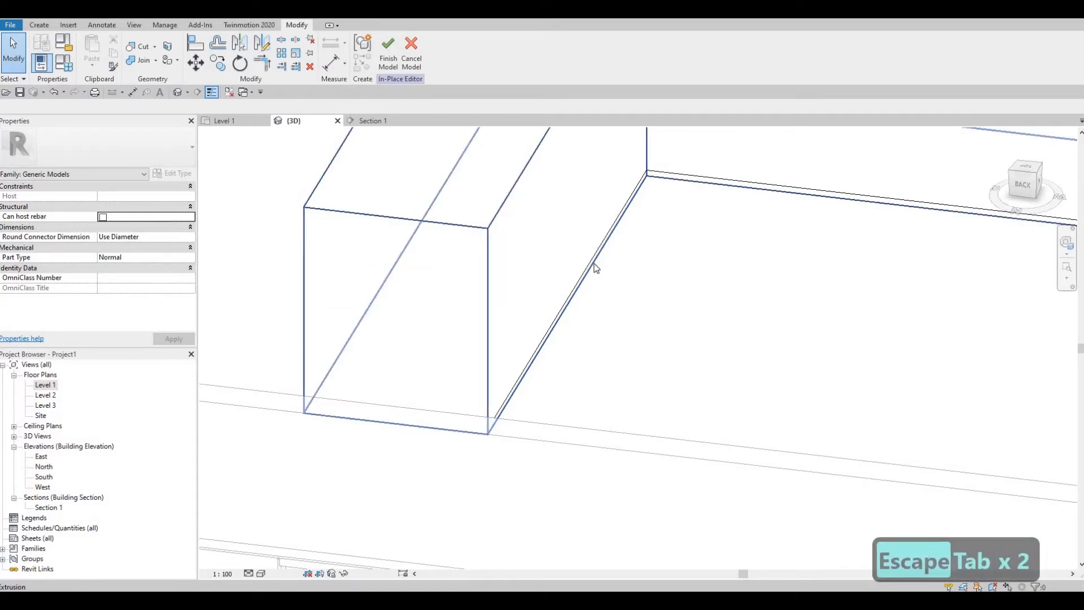
pyautogui.press('Tab')
pyautogui.press('Tab')
pyautogui.press('Tab')
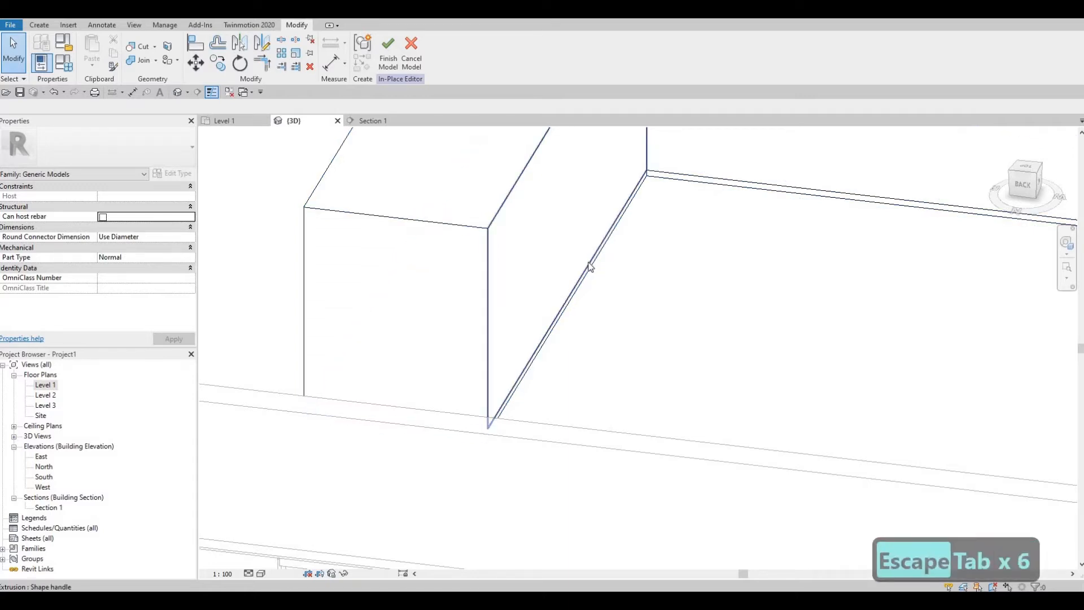
pyautogui.press('Escape')
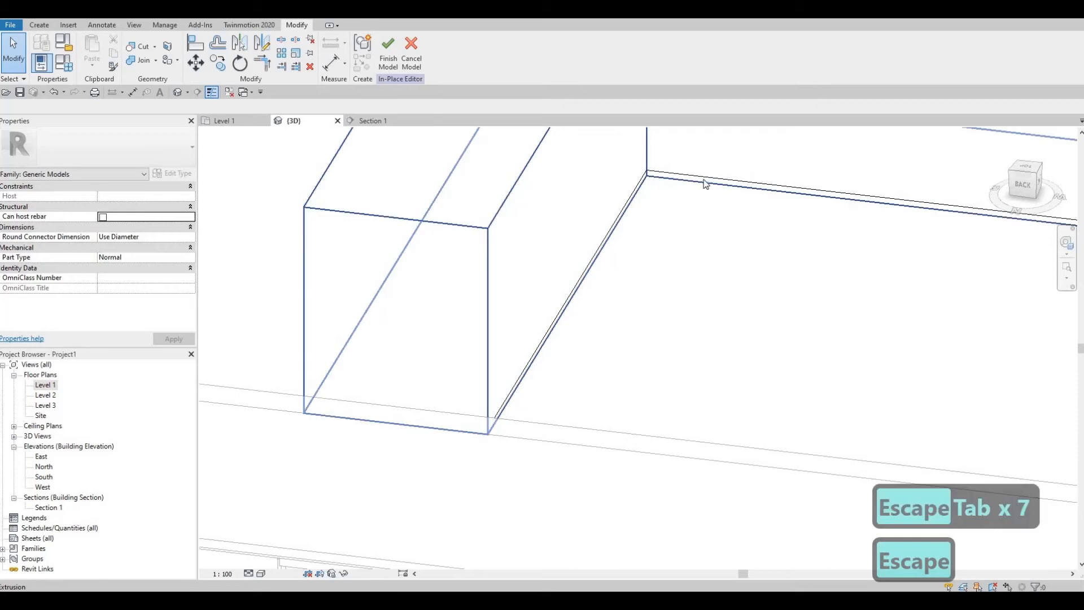
pyautogui.press('Tab')
pyautogui.press('Tab')
pyautogui.click(702, 179)
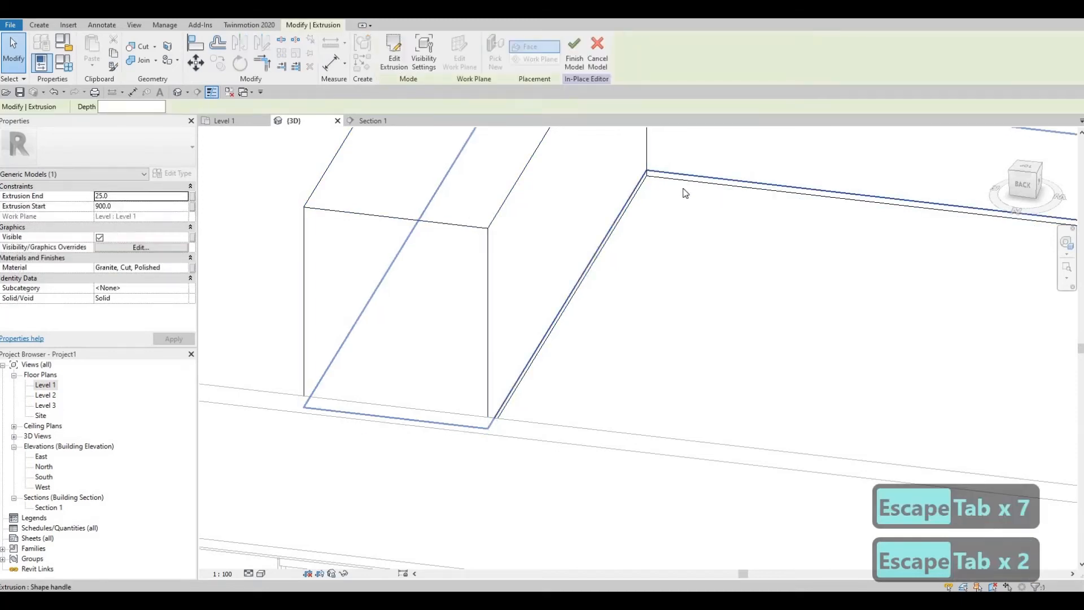
pyautogui.scroll(-2, 685, 189)
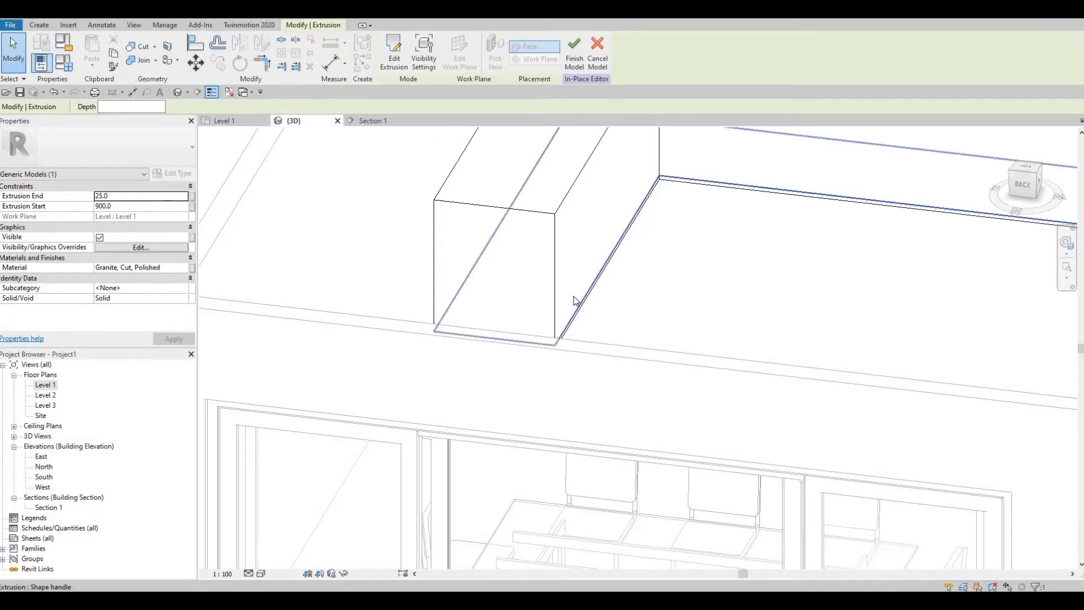
pyautogui.click(575, 331)
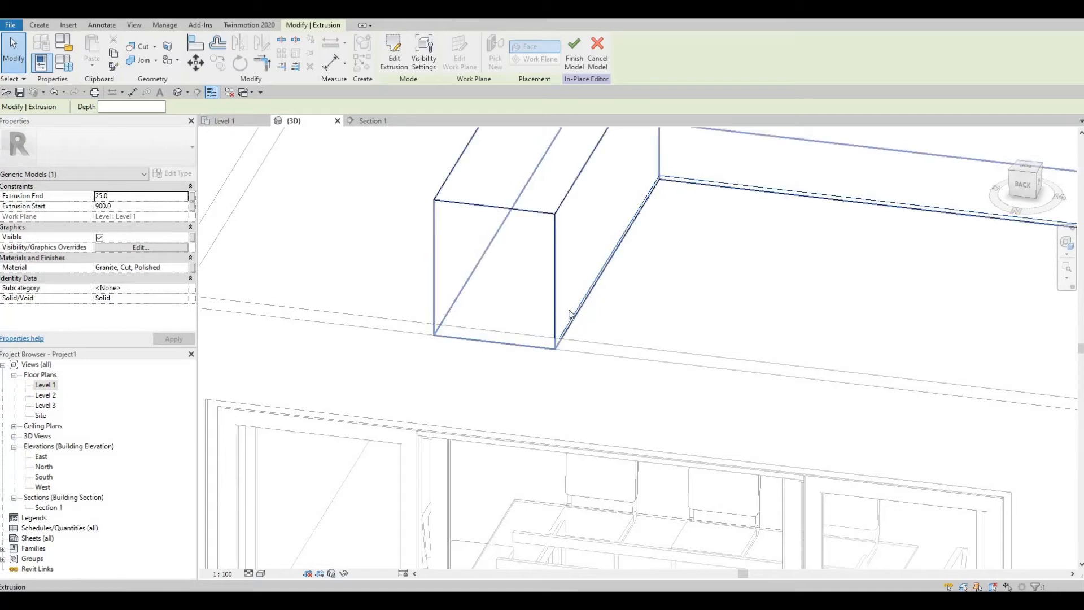
pyautogui.press('Escape')
pyautogui.press('Escape')
pyautogui.scroll(-2, 713, 364)
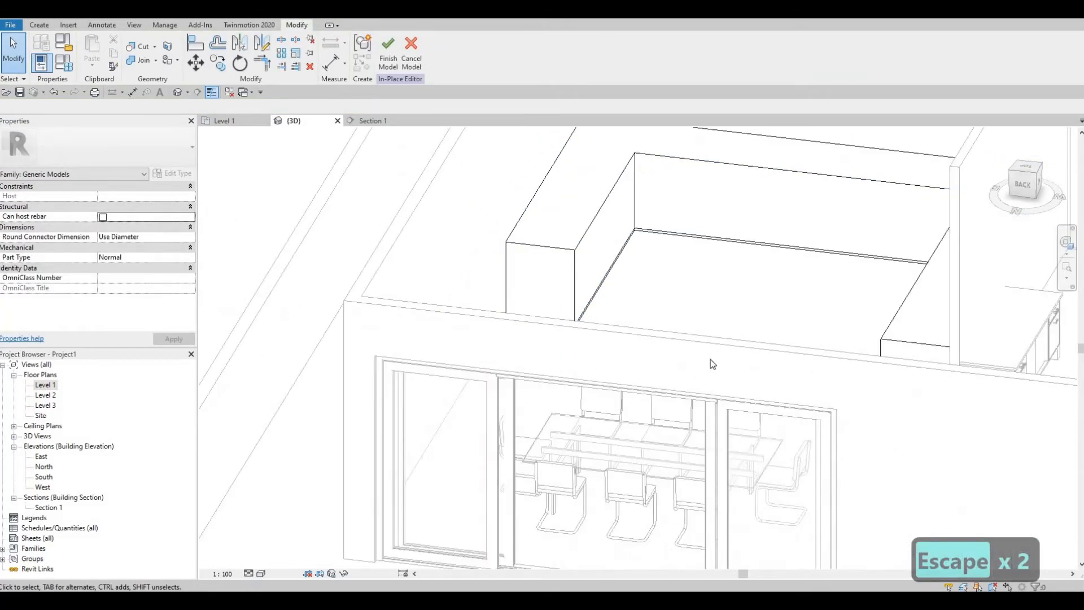
# Step: Try to pick the granite extrusion out of the overlapping solids along the counter's inner bottom edge in the 3D view
pyautogui.keyDown('shift'); pyautogui.moveTo(713, 364); pyautogui.dragTo(781, 277, button='middle'); pyautogui.keyUp('shift')
pyautogui.press('Tab')
pyautogui.press('Tab')
pyautogui.press('Tab')
pyautogui.press('Tab')
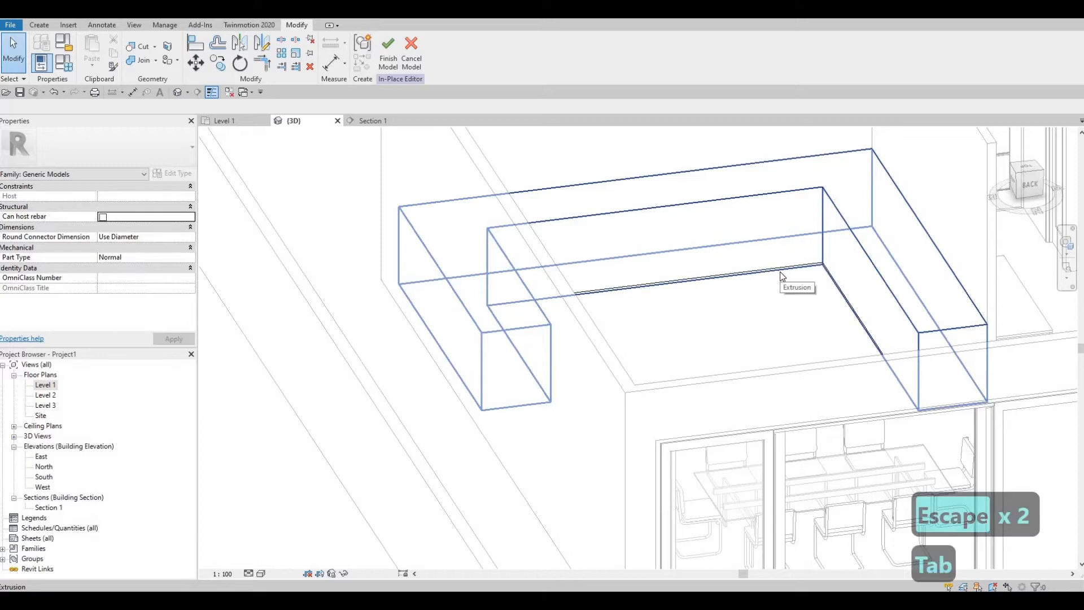
pyautogui.press('Tab')
pyautogui.press('Tab')
pyautogui.press('Tab')
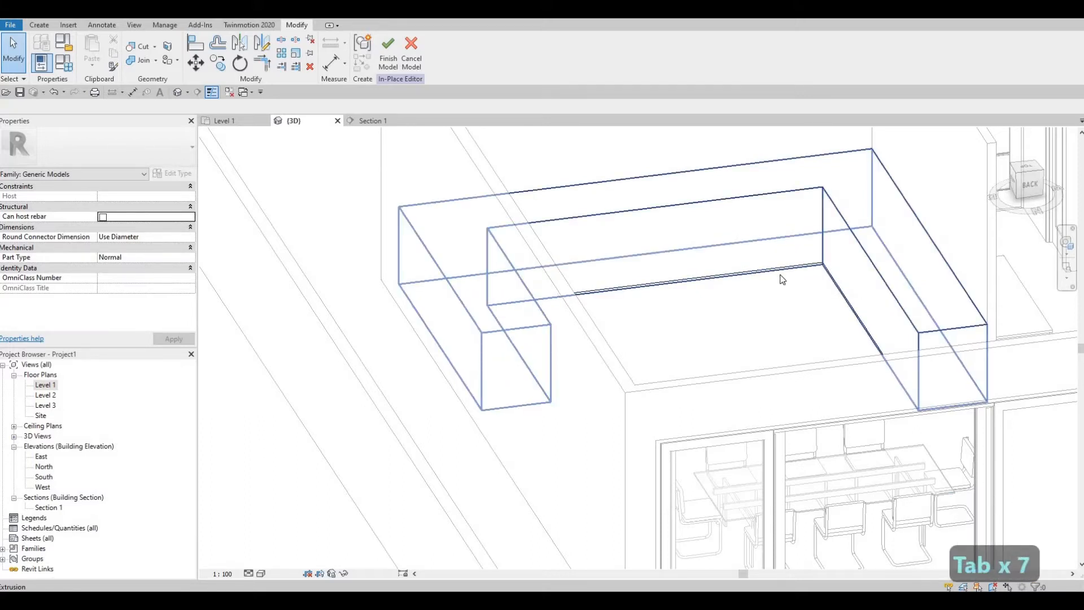
pyautogui.click(782, 279)
pyautogui.press('Escape')
pyautogui.press('Escape')
pyautogui.scroll(2, 802, 264)
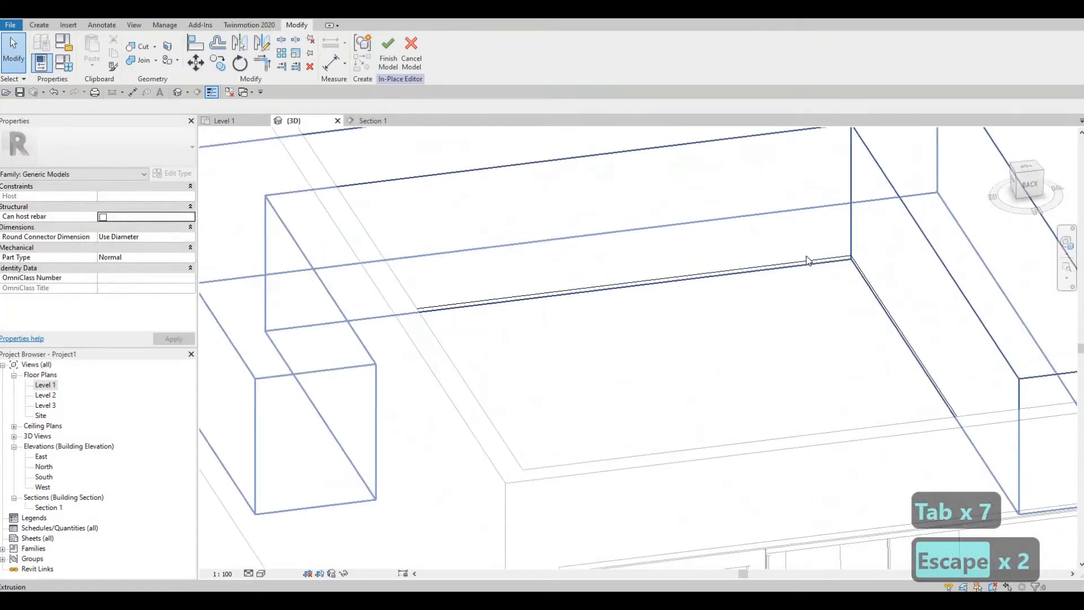
pyautogui.scroll(2, 807, 260)
pyautogui.press('Escape')
pyautogui.press('Tab')
pyautogui.press('Tab')
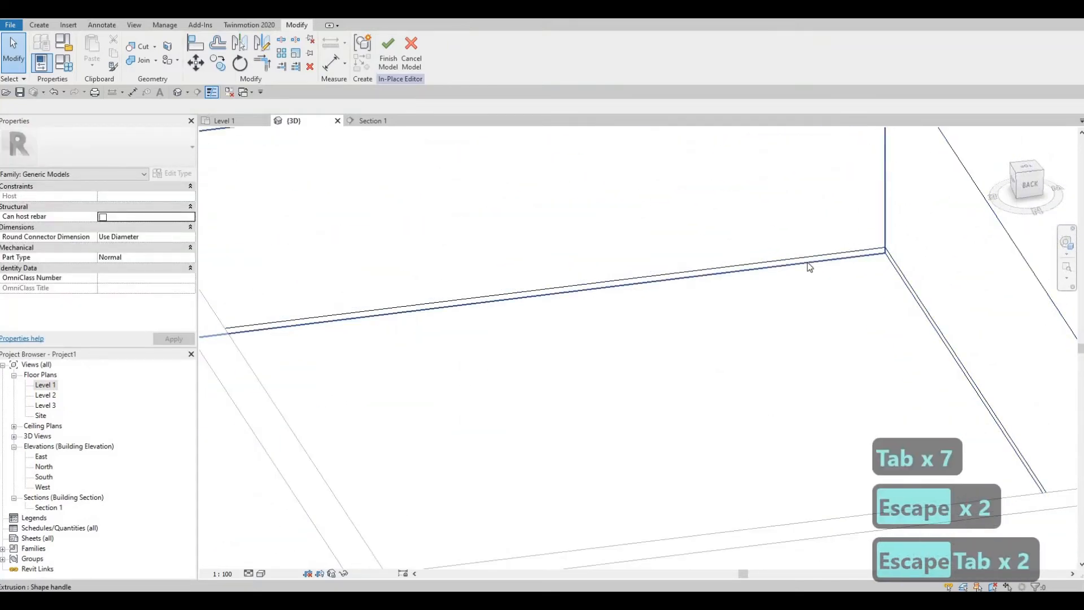
pyautogui.press('Tab')
pyautogui.press('Tab')
pyautogui.press('Tab')
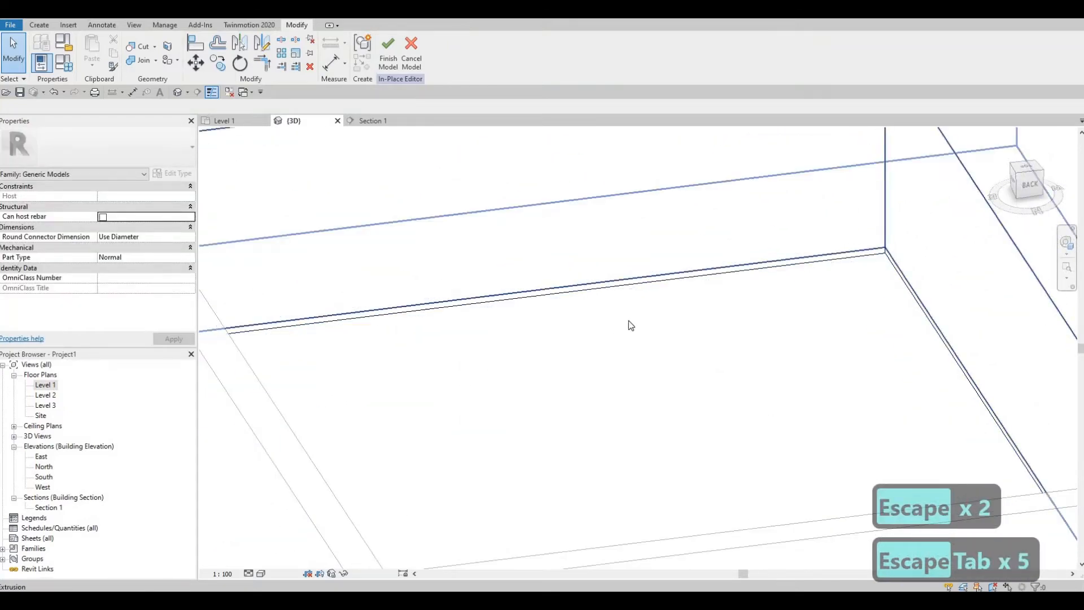
pyautogui.press('Escape')
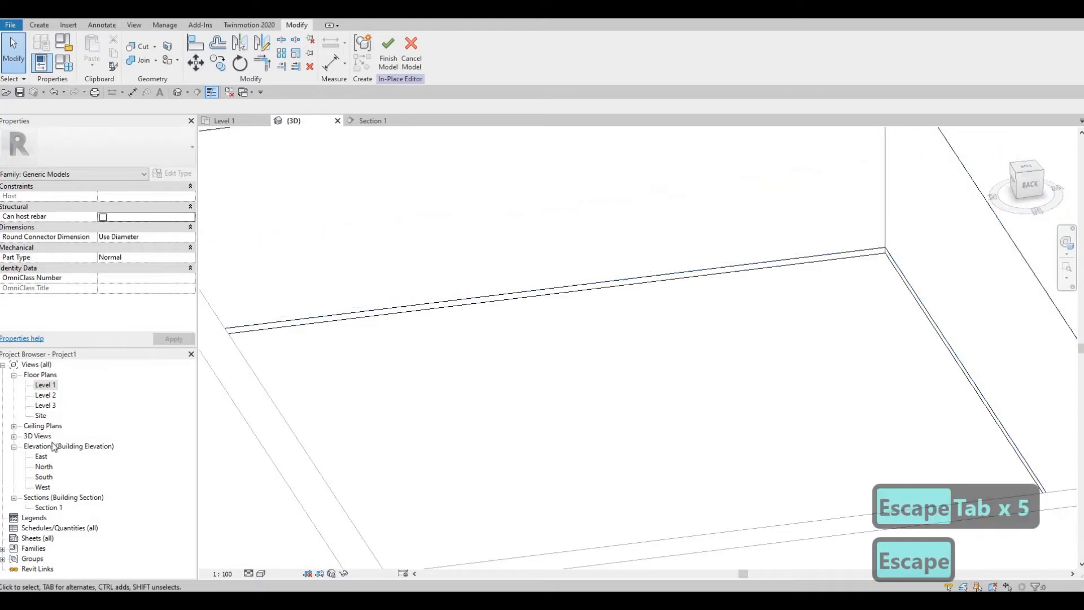
# Step: Open the Section 1 view and check which of the overlapping extrusions the edges near the counter's floor line belong to
pyautogui.doubleClick(44, 507)
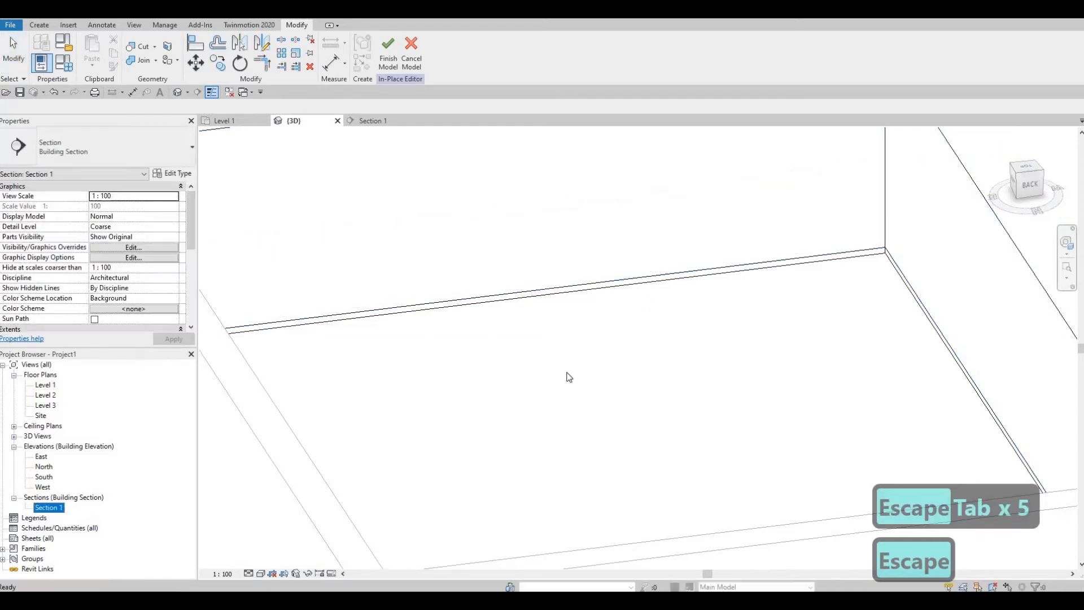
pyautogui.scroll(6, 649, 426)
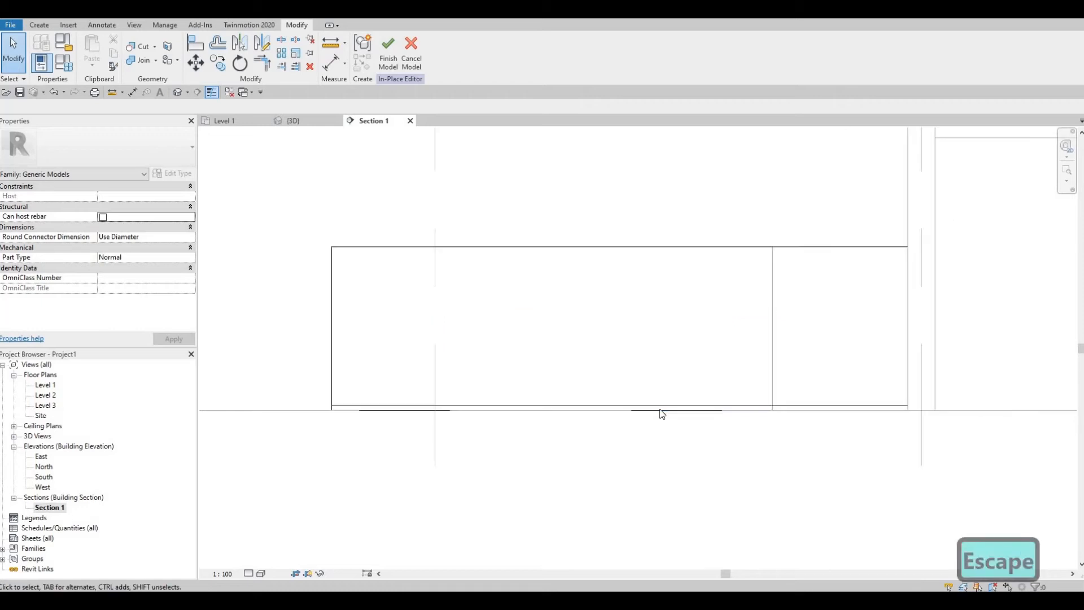
pyautogui.press('Tab')
pyautogui.press('Escape')
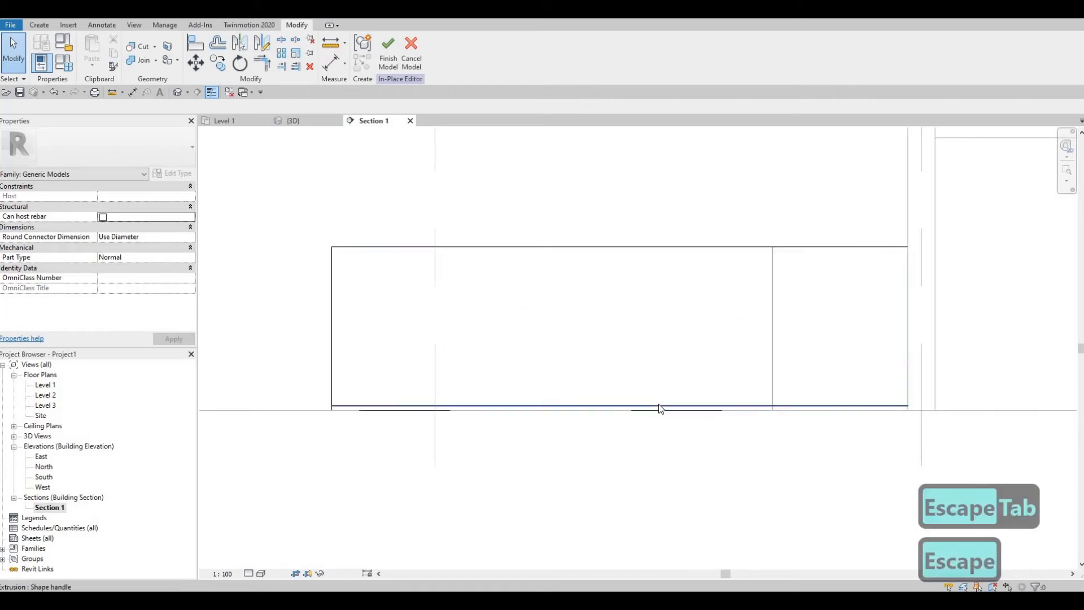
pyautogui.click(656, 404)
pyautogui.press('Escape')
pyautogui.press('Tab')
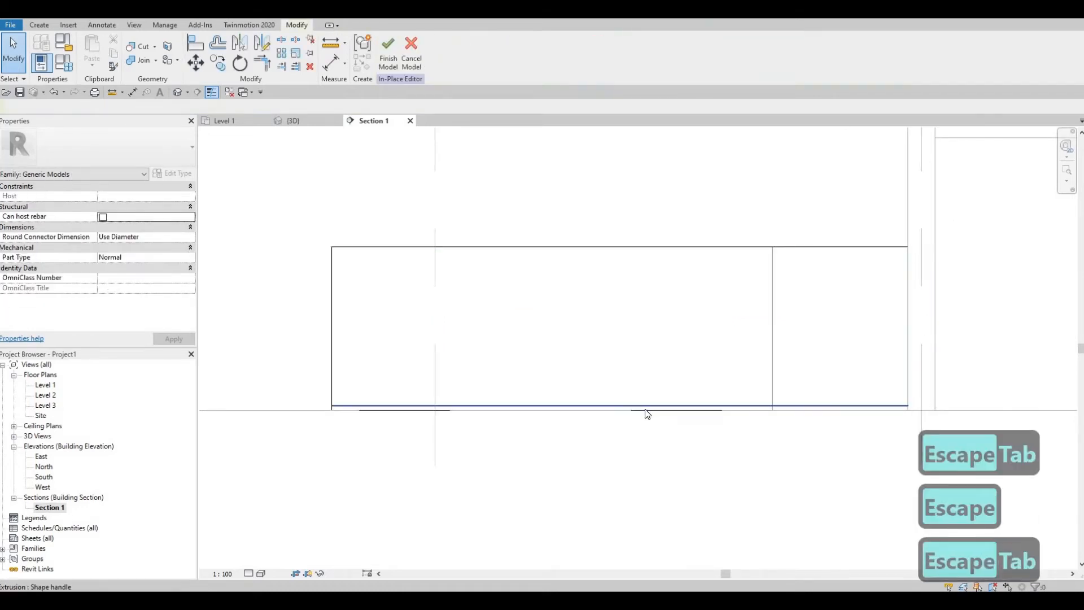
pyautogui.click(321, 430)
pyautogui.press('Escape')
pyautogui.press('Escape')
pyautogui.scroll(5, 364, 353)
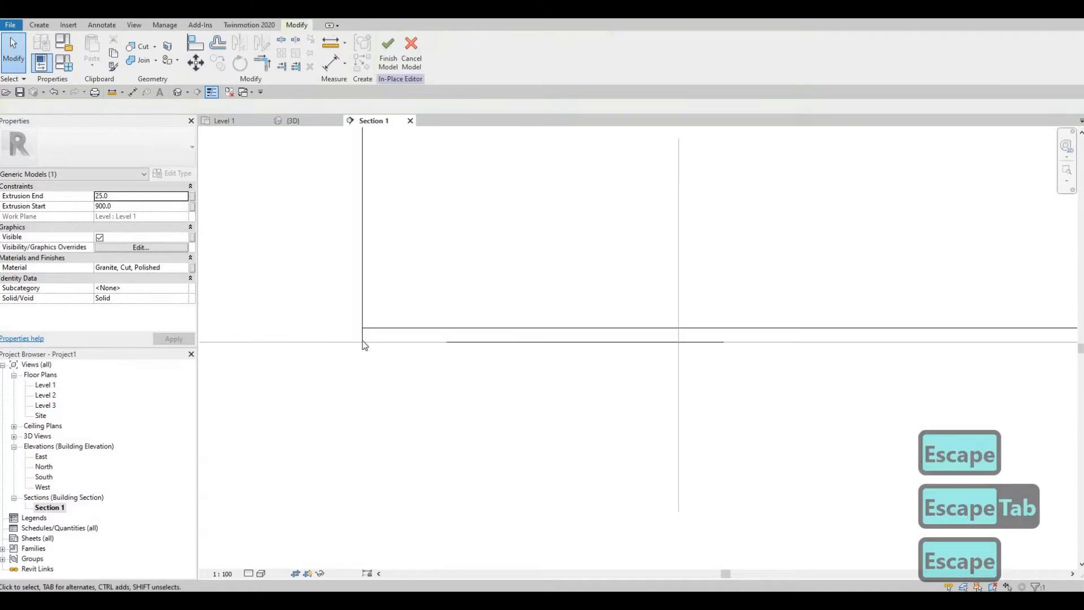
# Step: Select the granite extrusion in the section and stretch it above the birch base, from about 930 mm to about 1081 mm
pyautogui.press('Tab')
pyautogui.press('Tab')
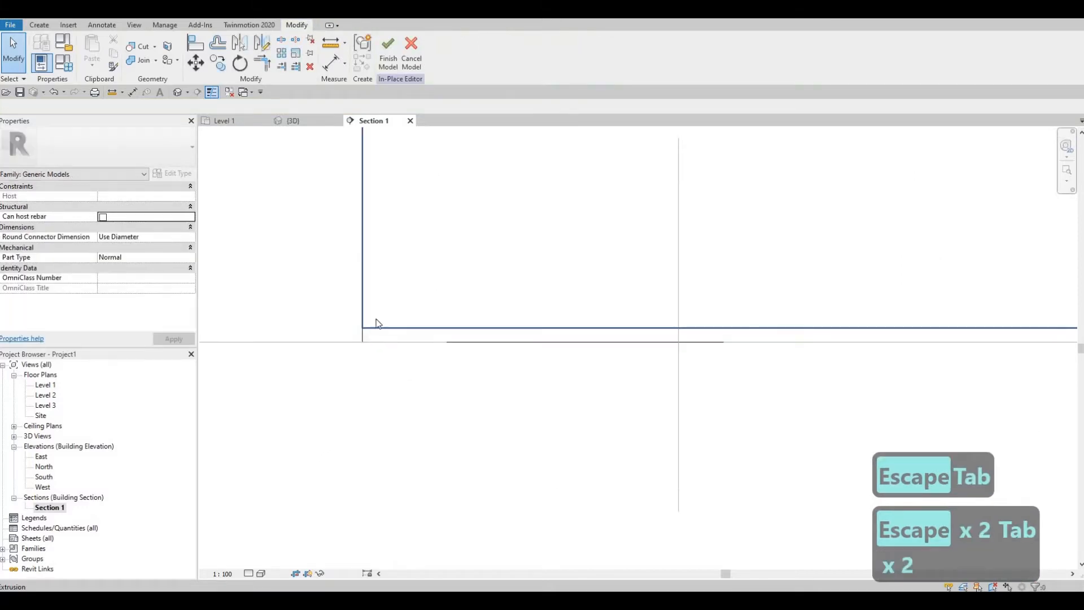
pyautogui.click(377, 322)
pyautogui.scroll(-4, 377, 321)
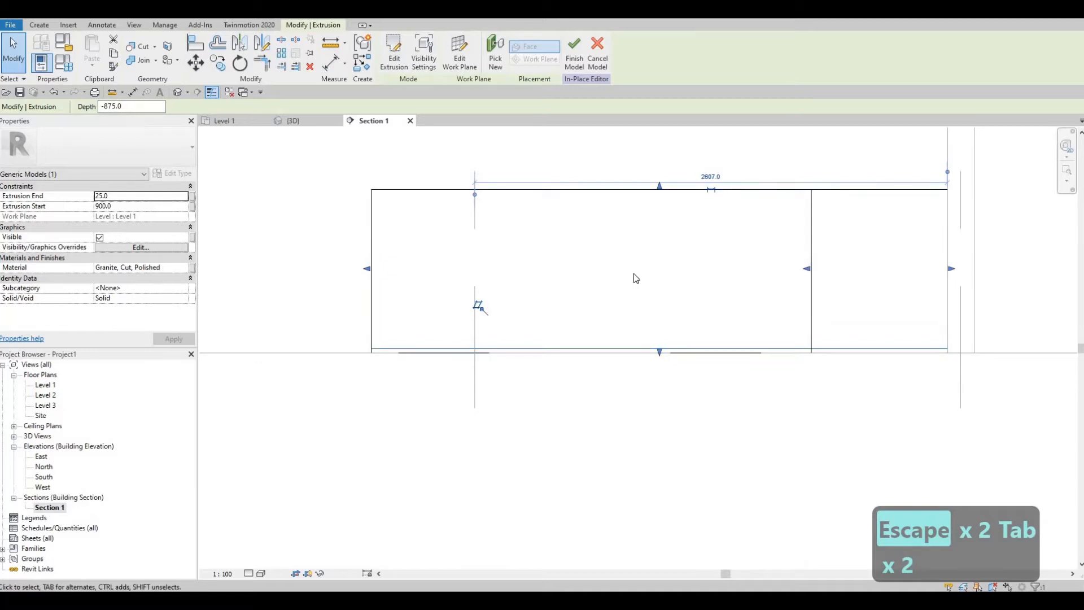
pyautogui.moveTo(659, 351); pyautogui.dragTo(643, 204)
pyautogui.scroll(-2, 646, 228)
pyautogui.scroll(2, 659, 207)
pyautogui.press('Escape')
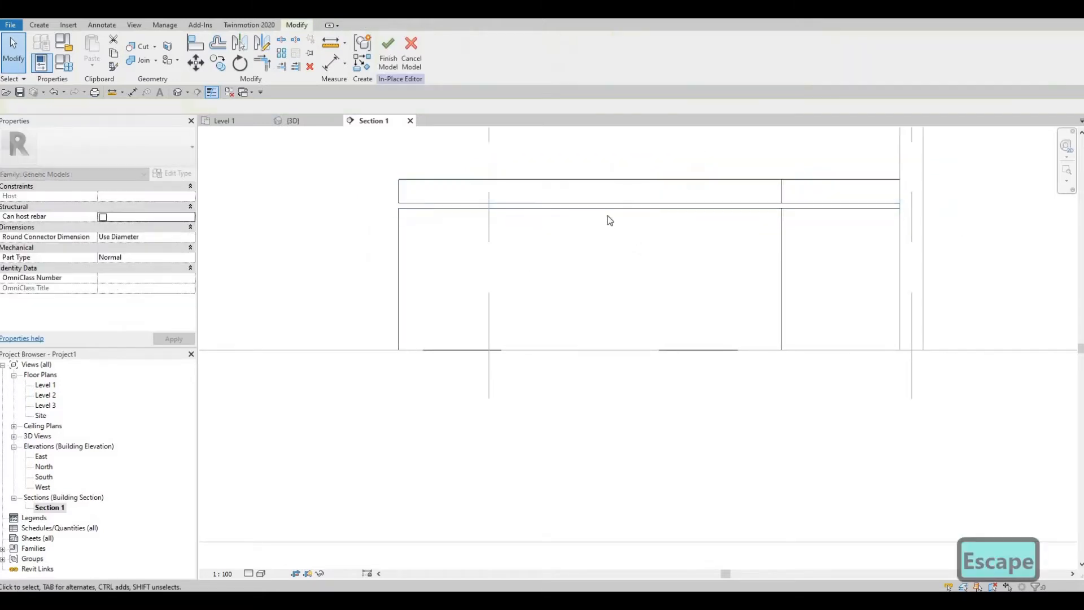
# Step: Stretch the granite extrusion's lower face down to the top of the birch base at 900 mm
pyautogui.click(646, 207)
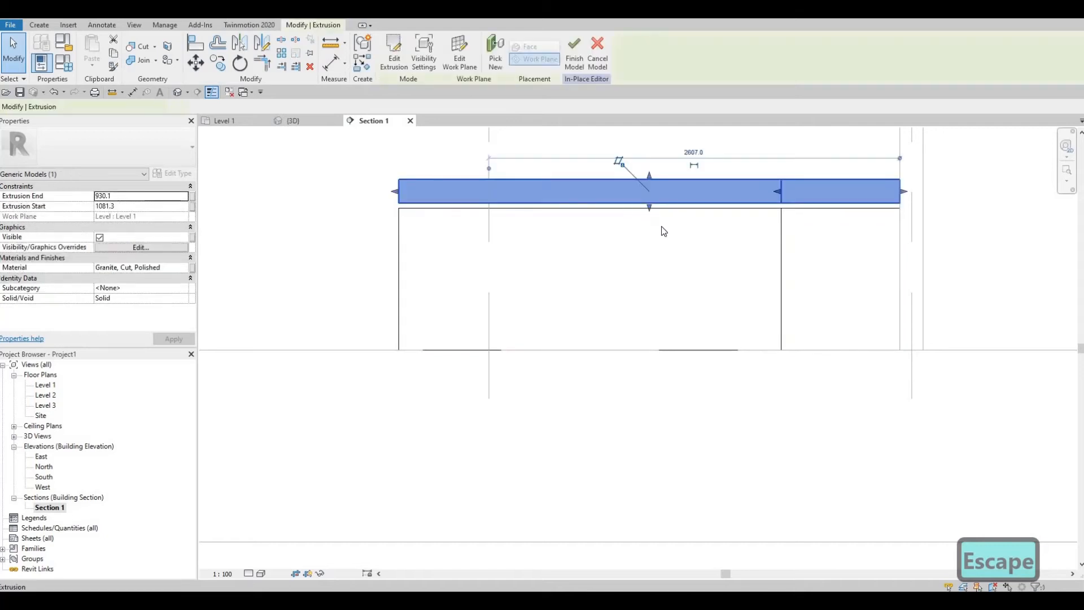
pyautogui.scroll(2, 655, 217)
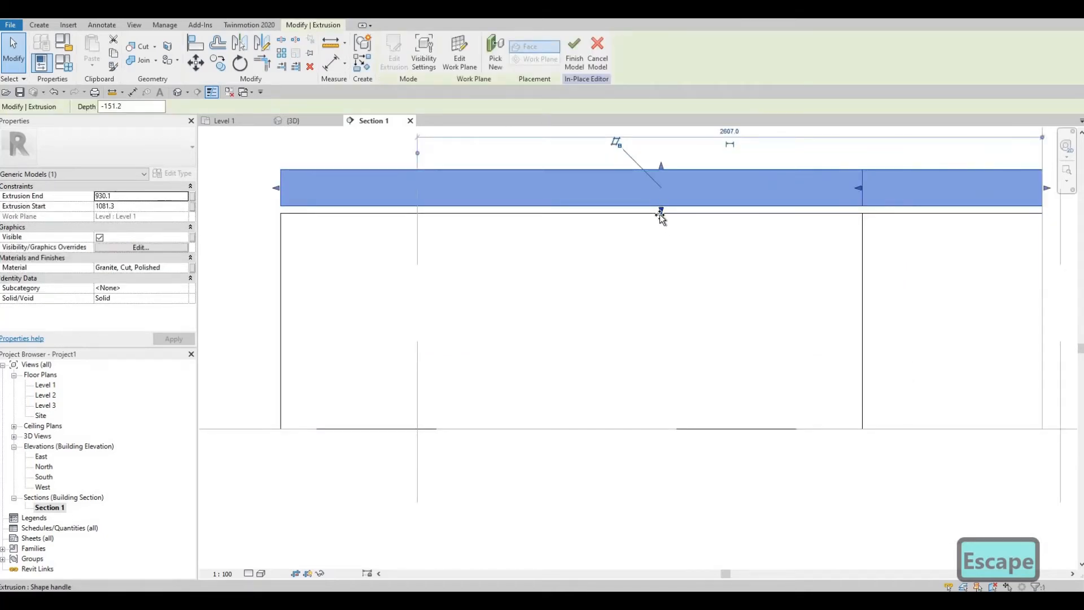
pyautogui.moveTo(659, 213); pyautogui.dragTo(650, 213)
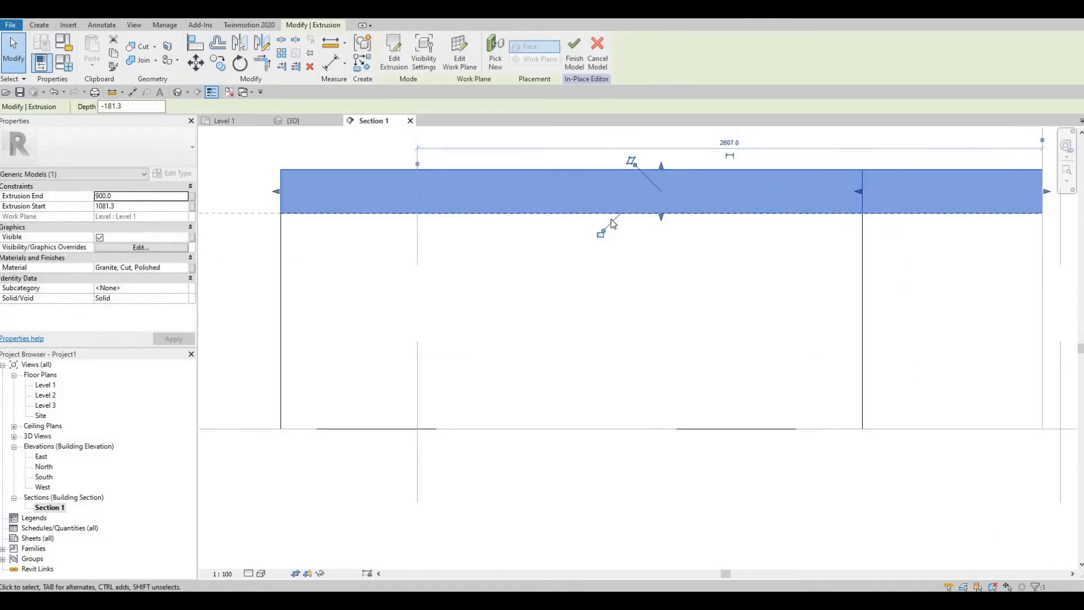
# Step: Lower the granite extrusion's upper face and set its Extrusion Start to 925 mm
pyautogui.moveTo(660, 171); pyautogui.dragTo(661, 199)
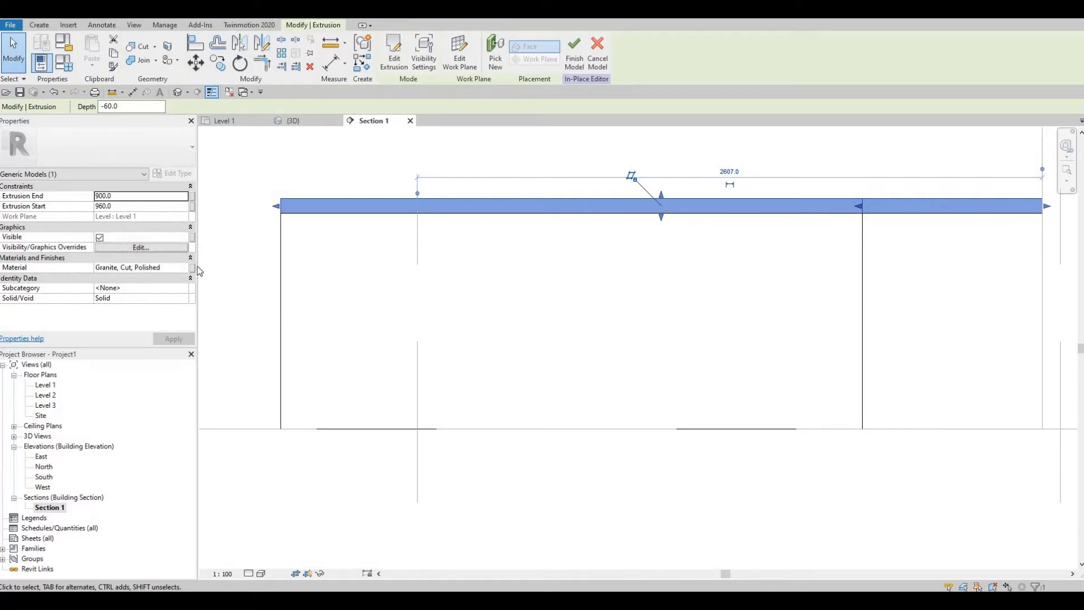
pyautogui.click(122, 206)
pyautogui.write('925')
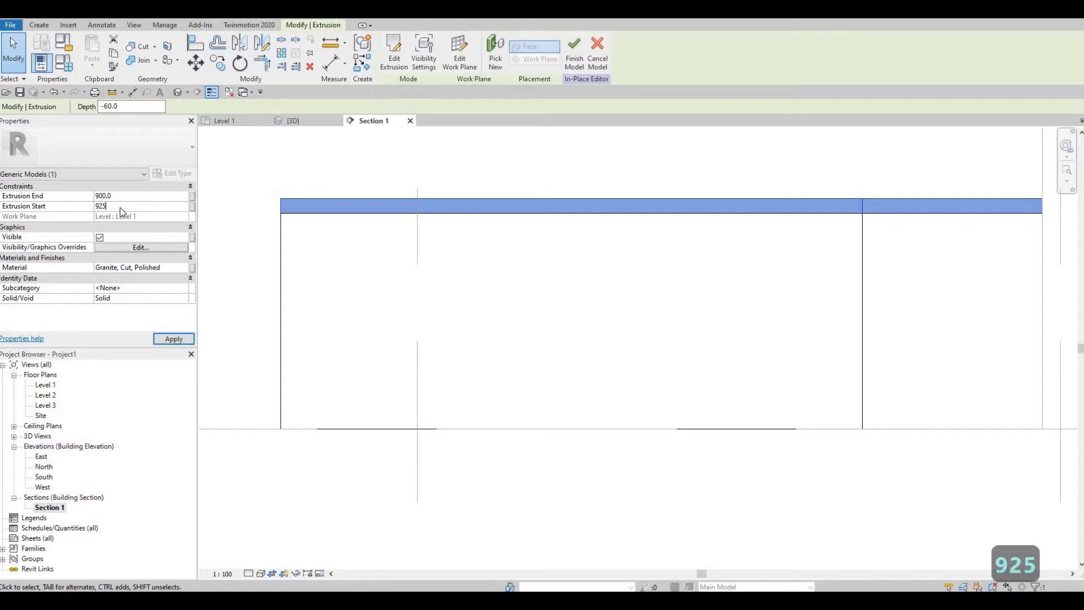
pyautogui.press('Return')
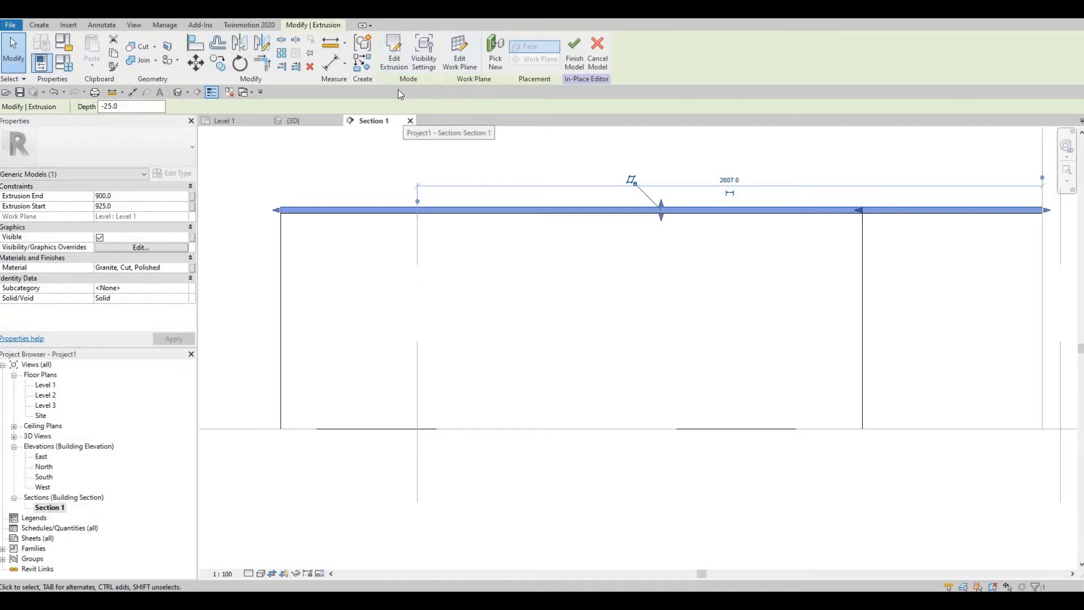
# Step: Switch to the 3D view and examine how the granite top sits on both arms of the U-shaped base
pyautogui.click(313, 120)
pyautogui.scroll(-3, 486, 374)
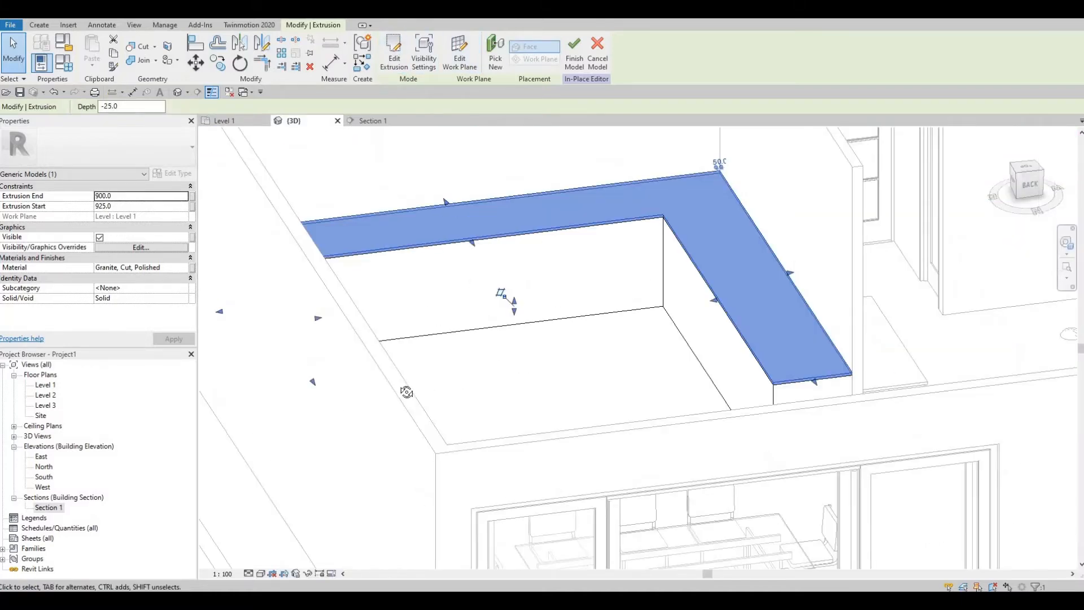
pyautogui.keyDown('shift'); pyautogui.moveTo(406, 392); pyautogui.dragTo(308, 337, button='middle'); pyautogui.keyUp('shift')
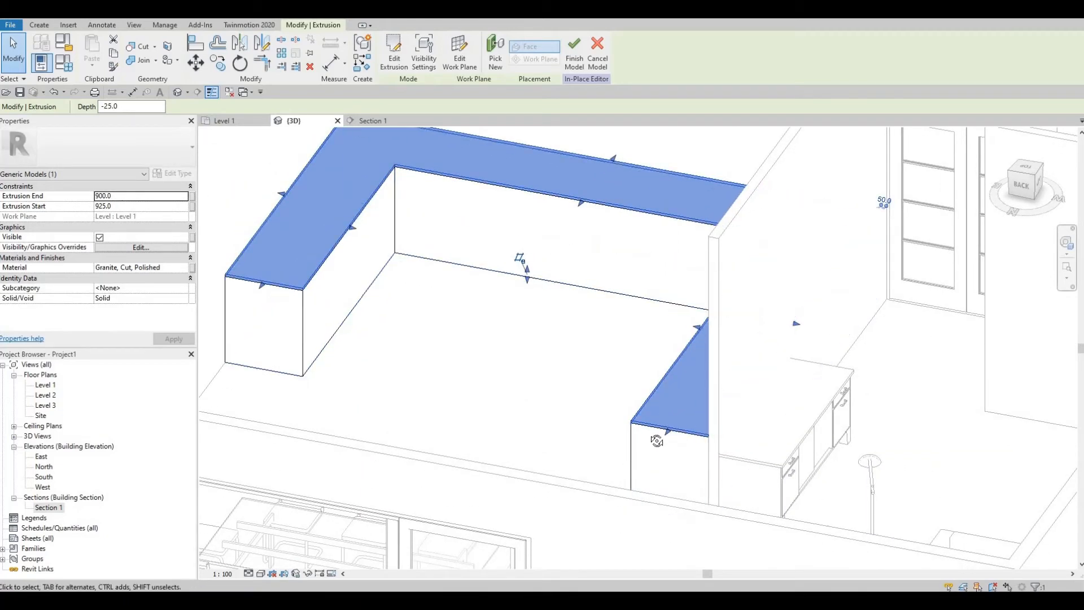
pyautogui.keyDown('shift'); pyautogui.moveTo(655, 405); pyautogui.dragTo(751, 373, button='middle'); pyautogui.keyUp('shift')
pyautogui.moveTo(559, 202); pyautogui.dragTo(571, 221, button='middle')
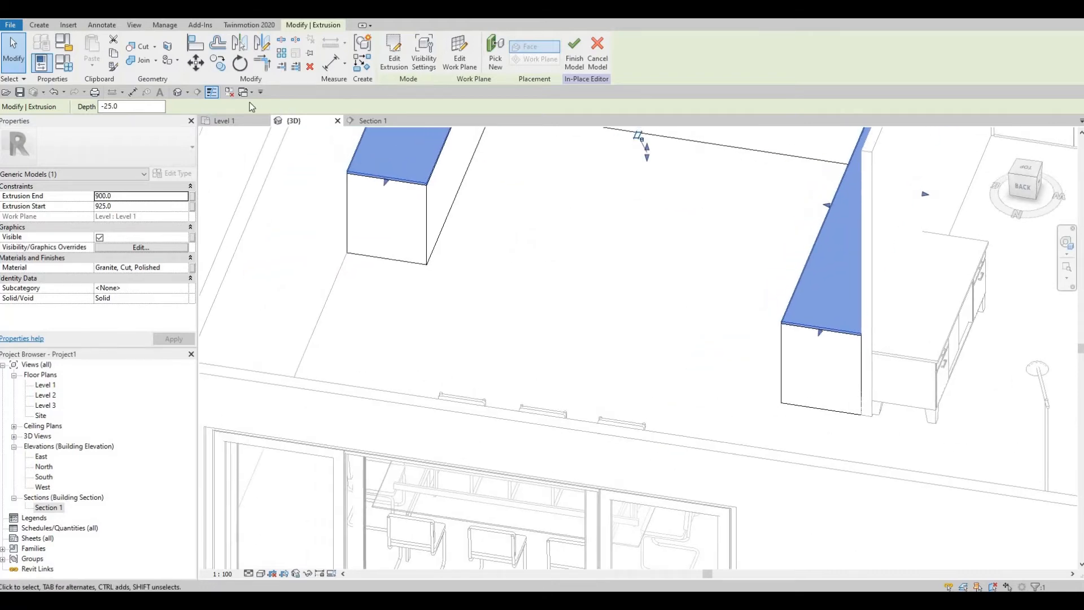
# Step: Start a Void Sweep, pick the three inner bottom edges of the U-shaped base as its path, and finish the path
pyautogui.click(39, 26)
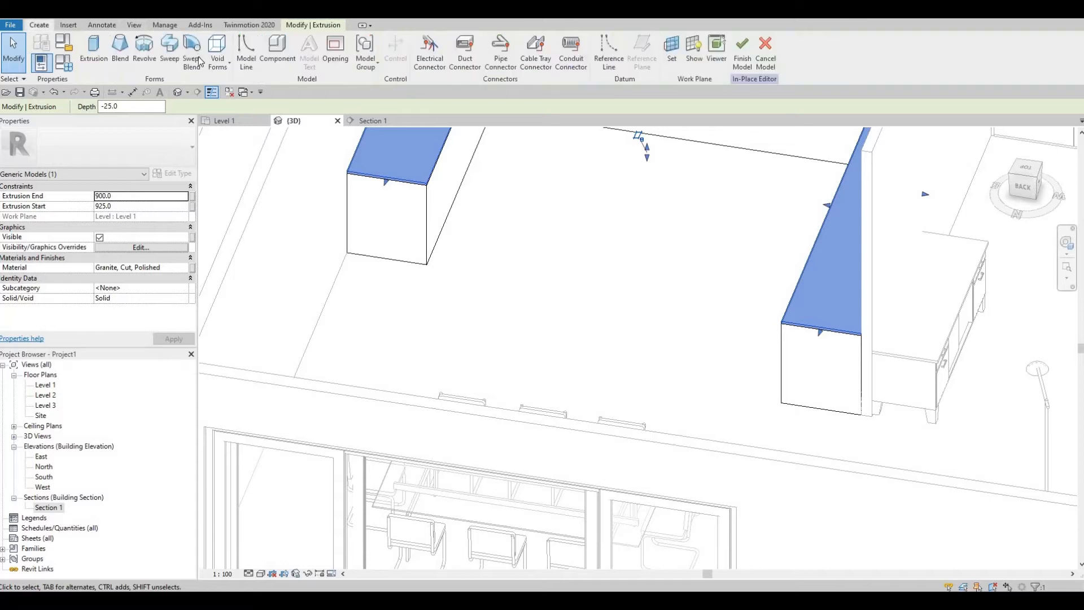
pyautogui.click(217, 54)
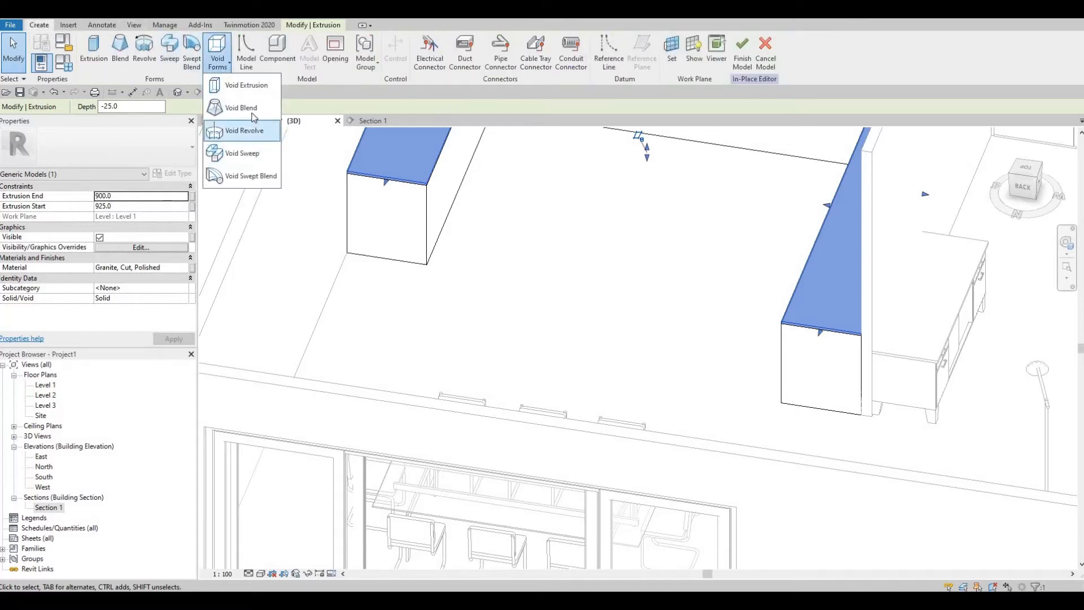
pyautogui.click(252, 163)
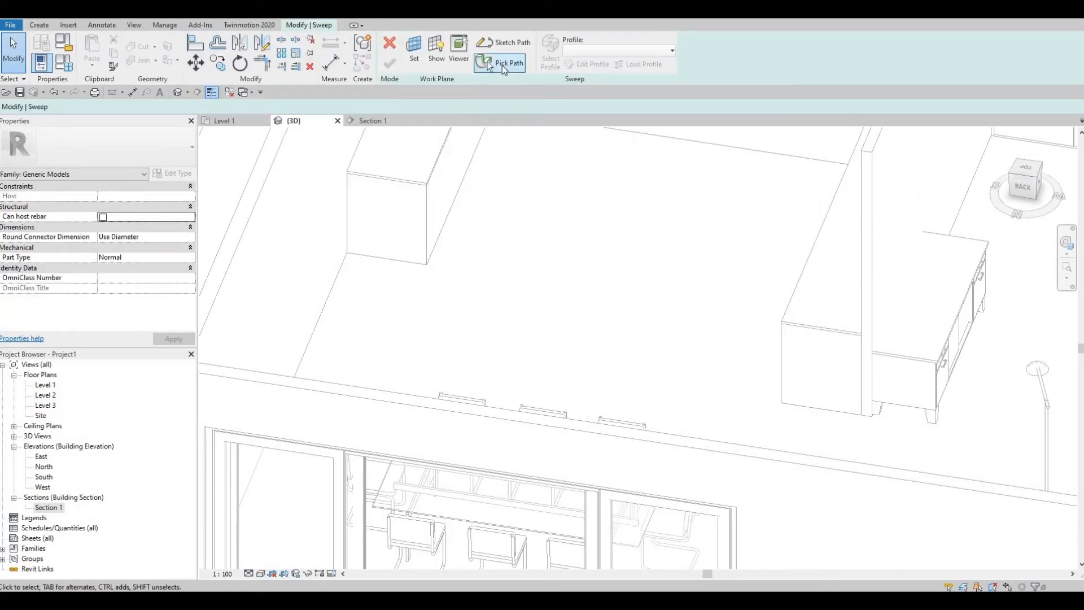
pyautogui.click(503, 66)
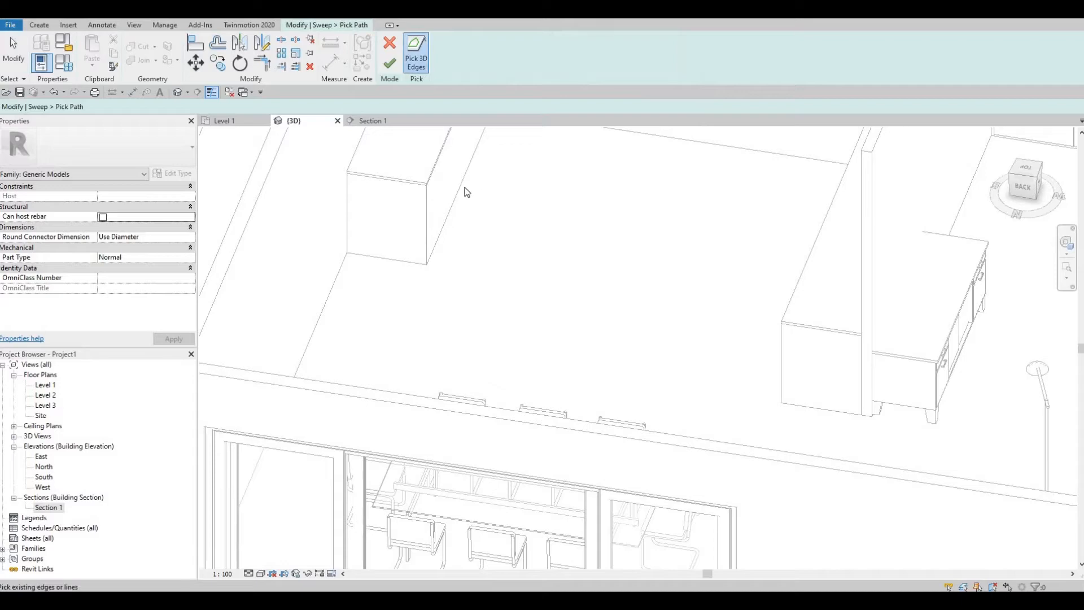
pyautogui.click(459, 187)
pyautogui.moveTo(512, 205); pyautogui.dragTo(449, 329, button='middle')
pyautogui.click(547, 254)
pyautogui.keyDown('shift'); pyautogui.moveTo(774, 330); pyautogui.dragTo(778, 333, button='middle'); pyautogui.keyUp('shift')
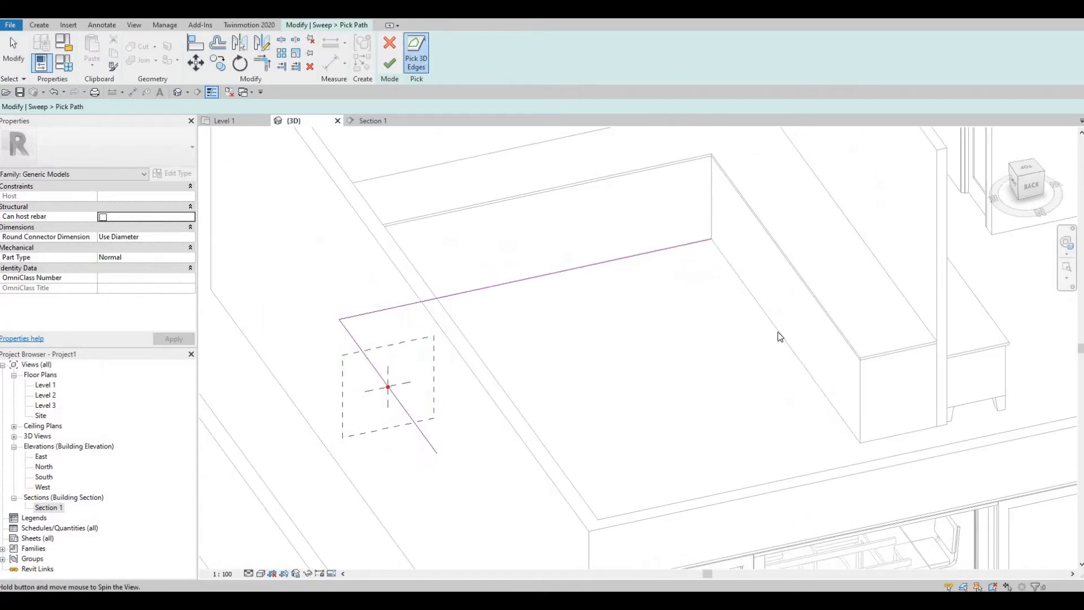
pyautogui.click(779, 334)
pyautogui.keyDown('shift'); pyautogui.moveTo(563, 336); pyautogui.dragTo(436, 318, button='middle'); pyautogui.keyUp('shift')
pyautogui.scroll(2, 436, 317)
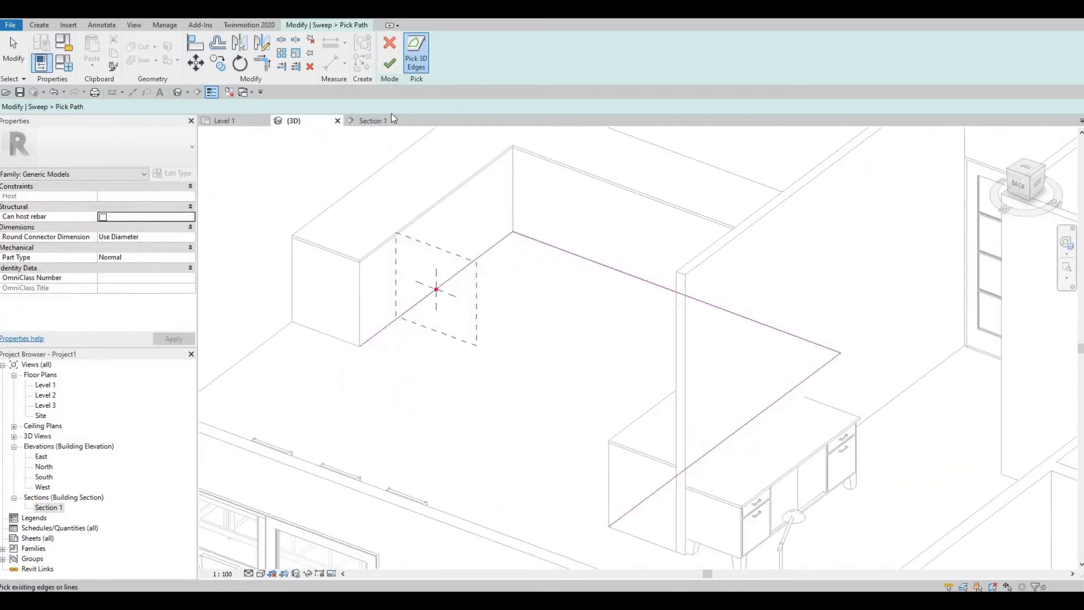
pyautogui.click(390, 71)
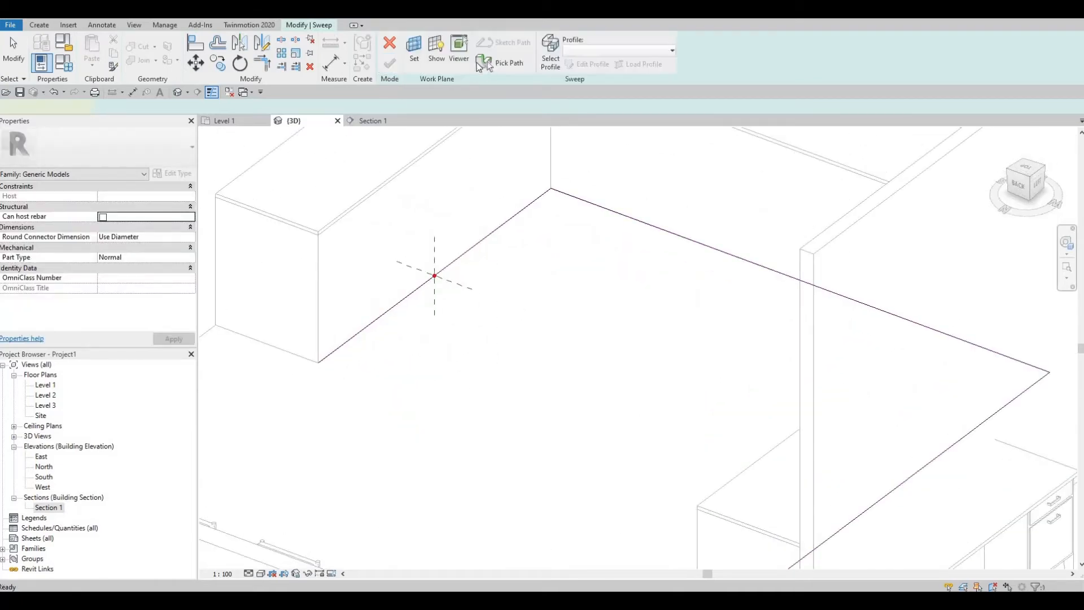
# Step: Sketch a rectangular profile for the void sweep, about 80 mm wide and 75 mm high, from the path point into the base
pyautogui.click(325, 25)
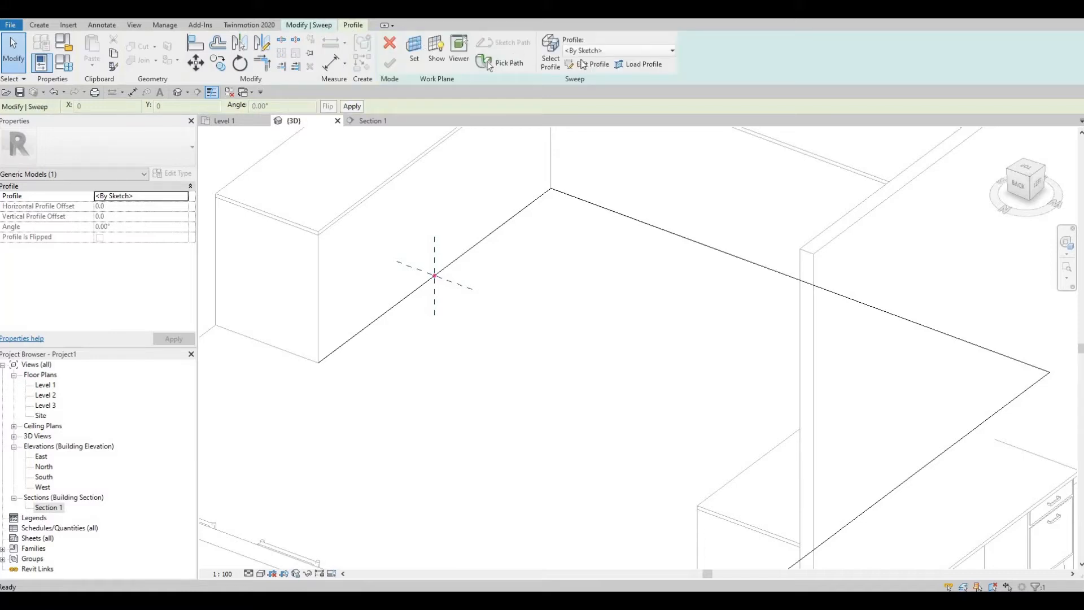
pyautogui.click(582, 63)
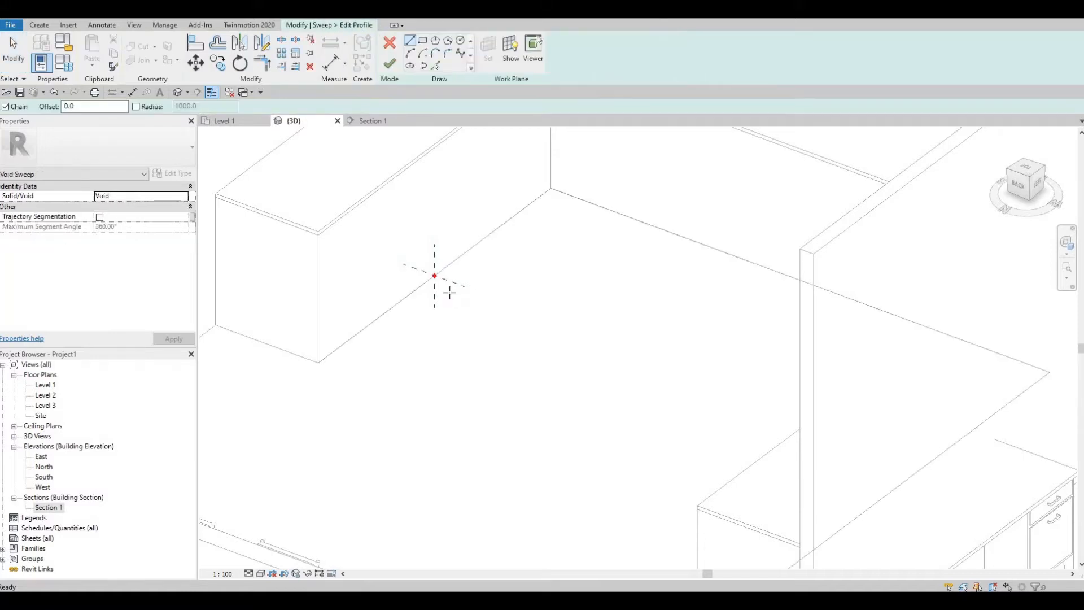
pyautogui.scroll(2, 368, 341)
pyautogui.scroll(4, 394, 334)
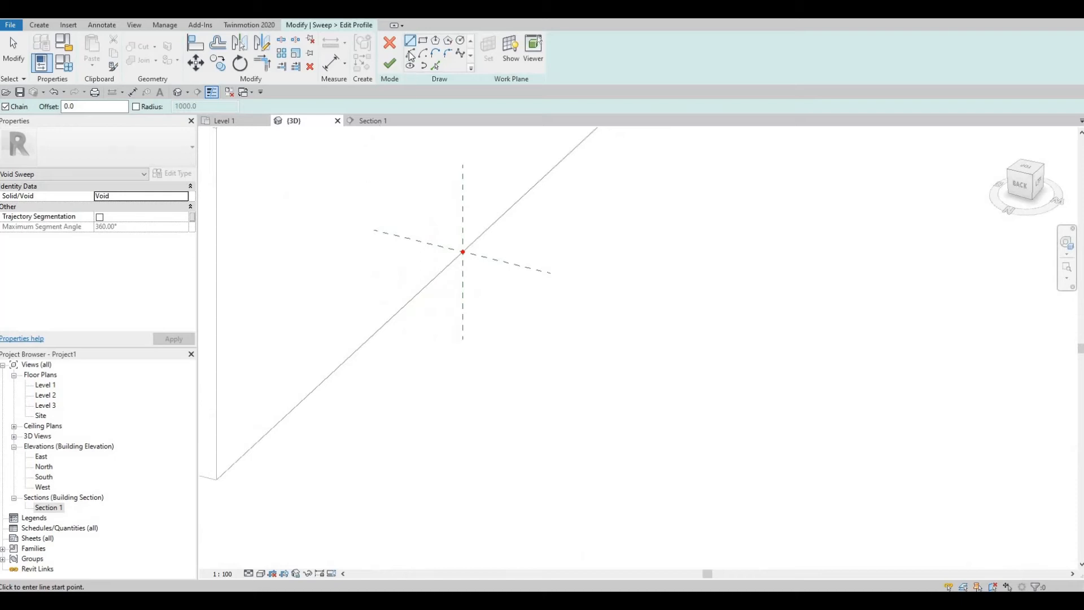
pyautogui.click(424, 41)
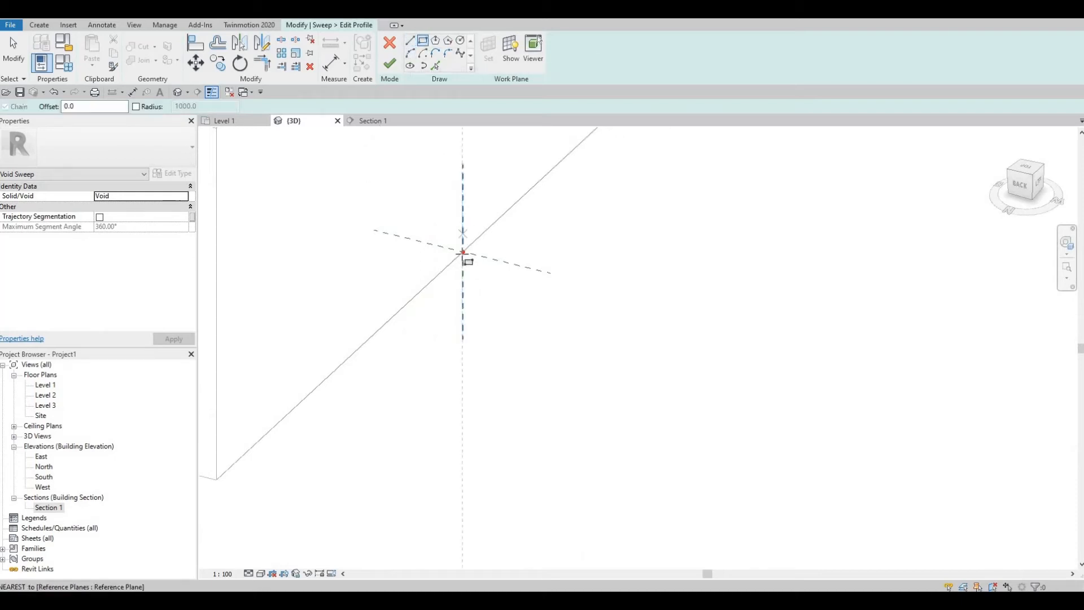
pyautogui.click(429, 220)
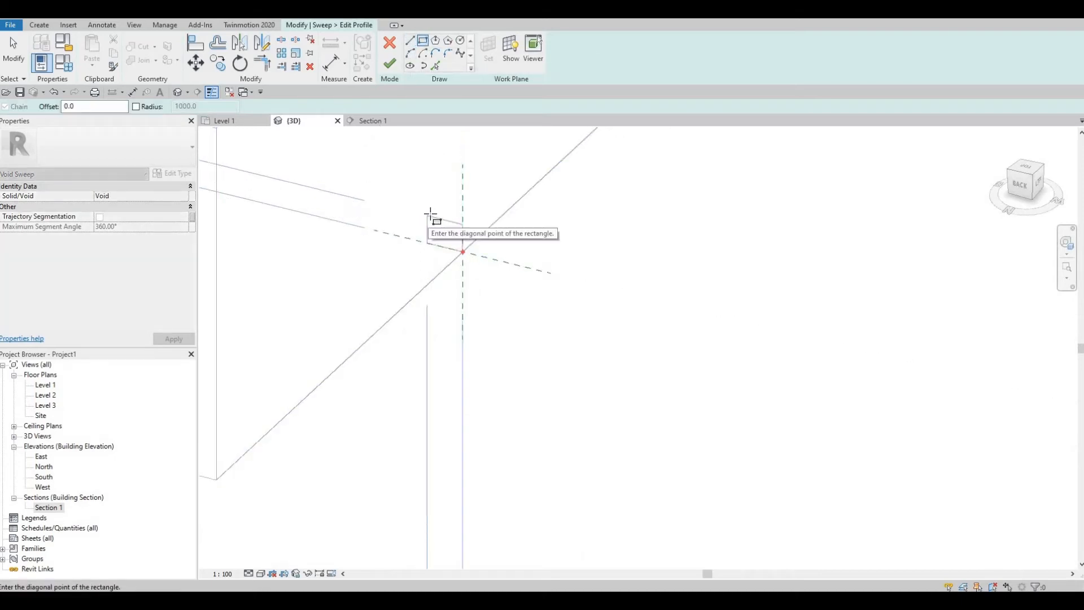
pyautogui.click(430, 215)
pyautogui.press('Escape')
pyautogui.press('Escape')
pyautogui.press('Escape')
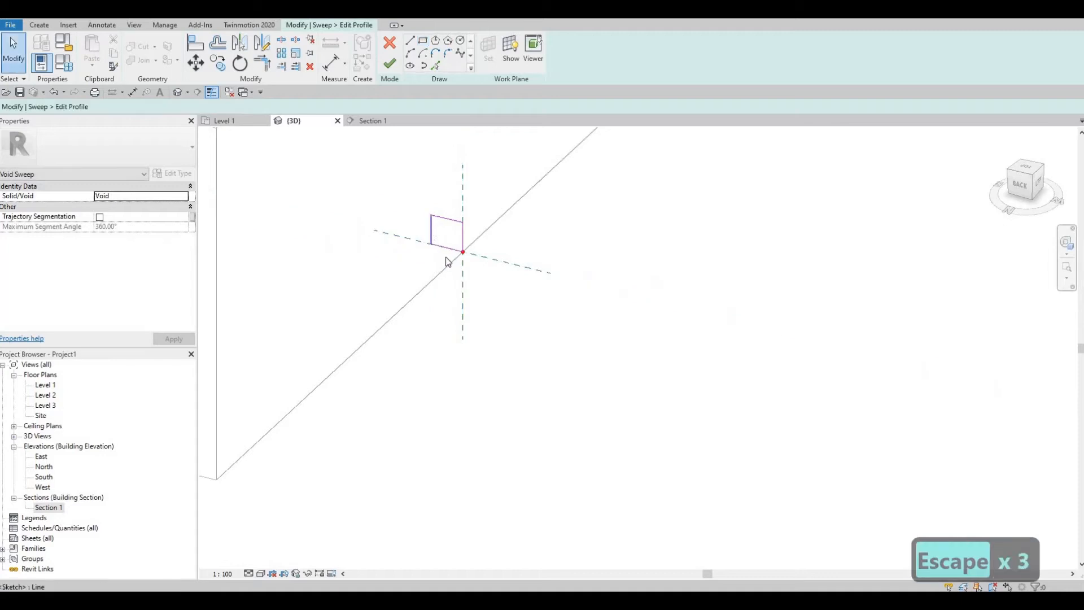
# Step: Set the height of the rectangular sweep profile to 100 mm
pyautogui.click(444, 248)
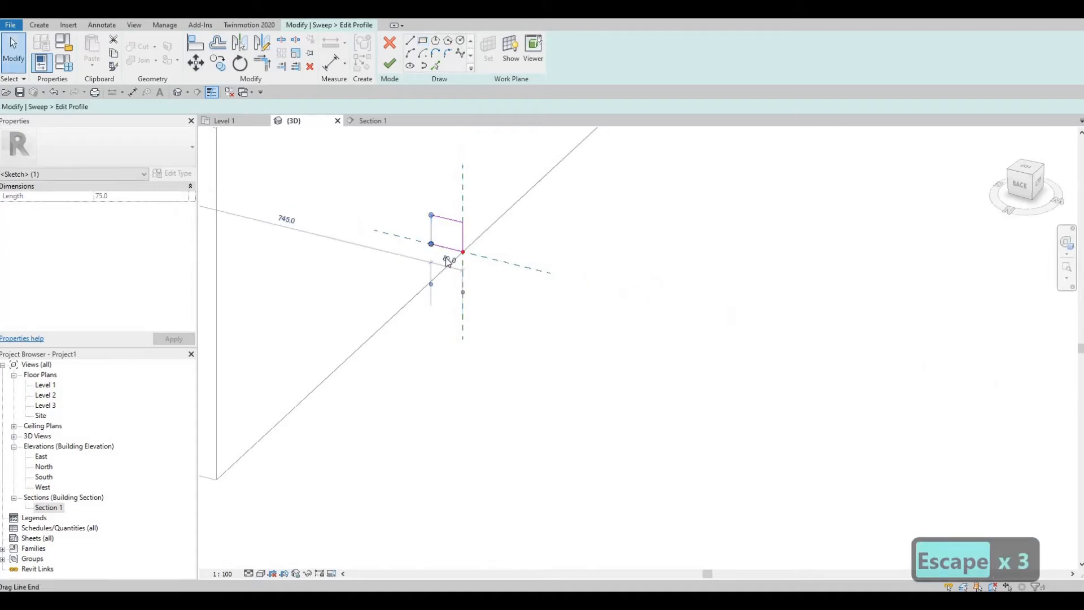
pyautogui.click(449, 220)
pyautogui.click(475, 240)
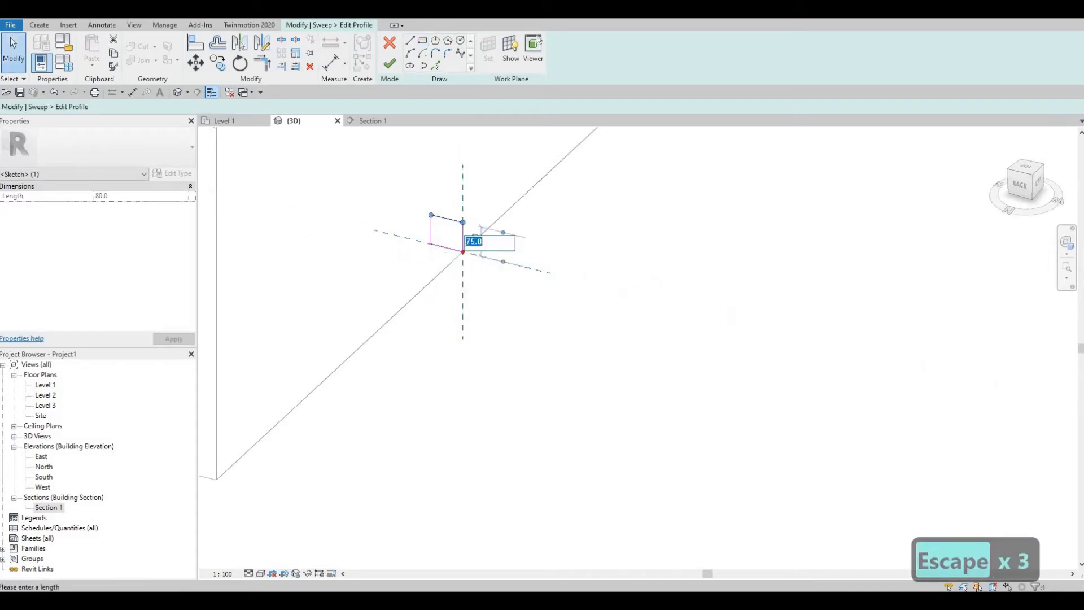
pyautogui.write('100')
pyautogui.press('Return')
pyautogui.press('Escape')
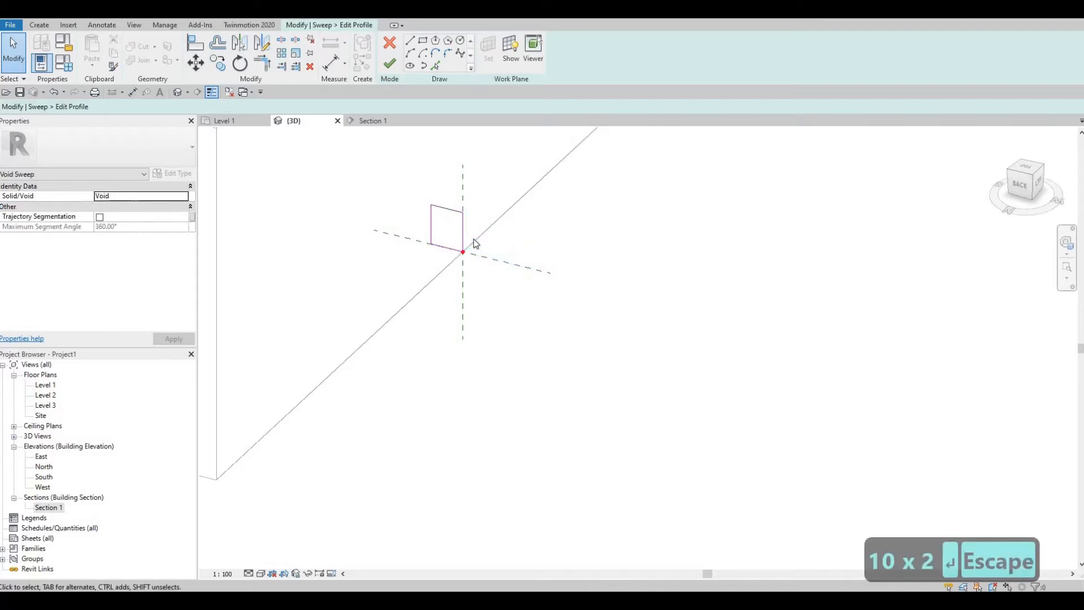
pyautogui.press('Escape')
# Step: Finish the profile sketch and complete the void sweep along the inner bottom edges of the base
pyautogui.scroll(-6, 475, 244)
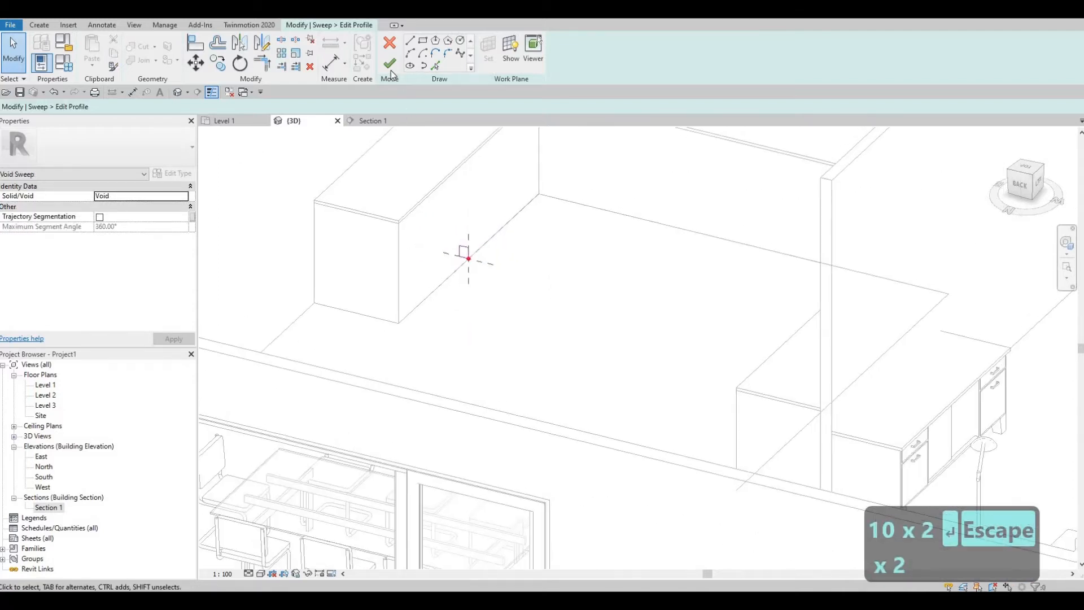
pyautogui.click(390, 66)
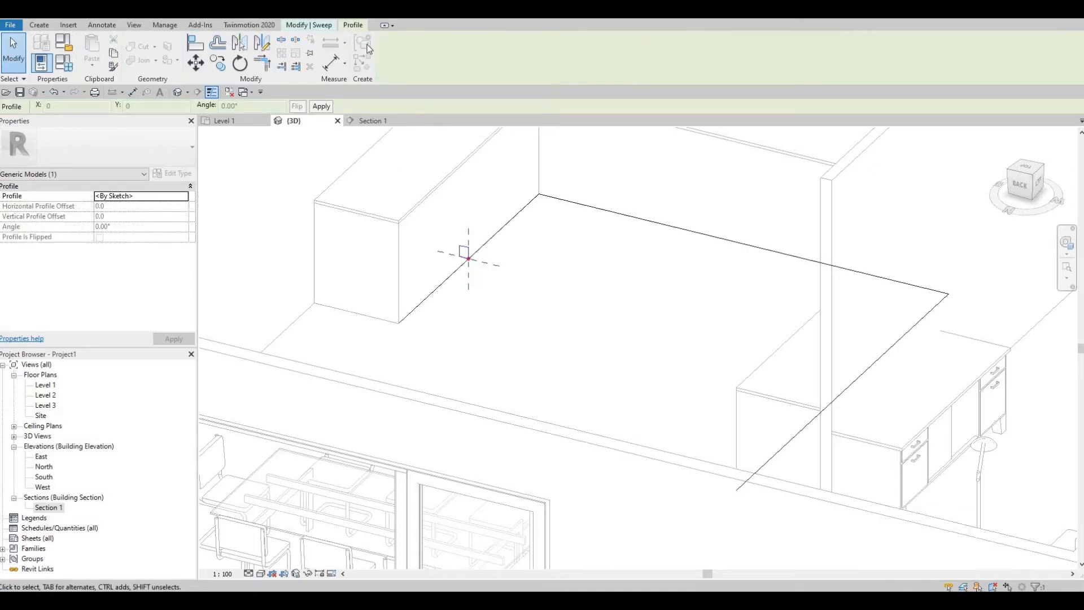
pyautogui.click(390, 61)
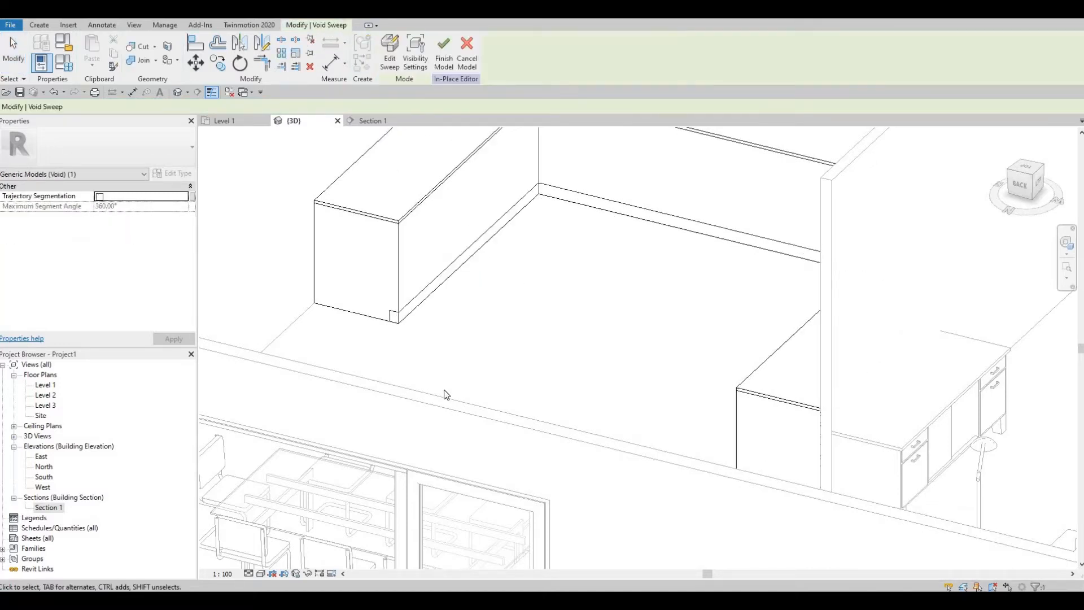
# Step: Cut the void sweep out of the U-shaped base and finish the in-place counter model
pyautogui.click(138, 49)
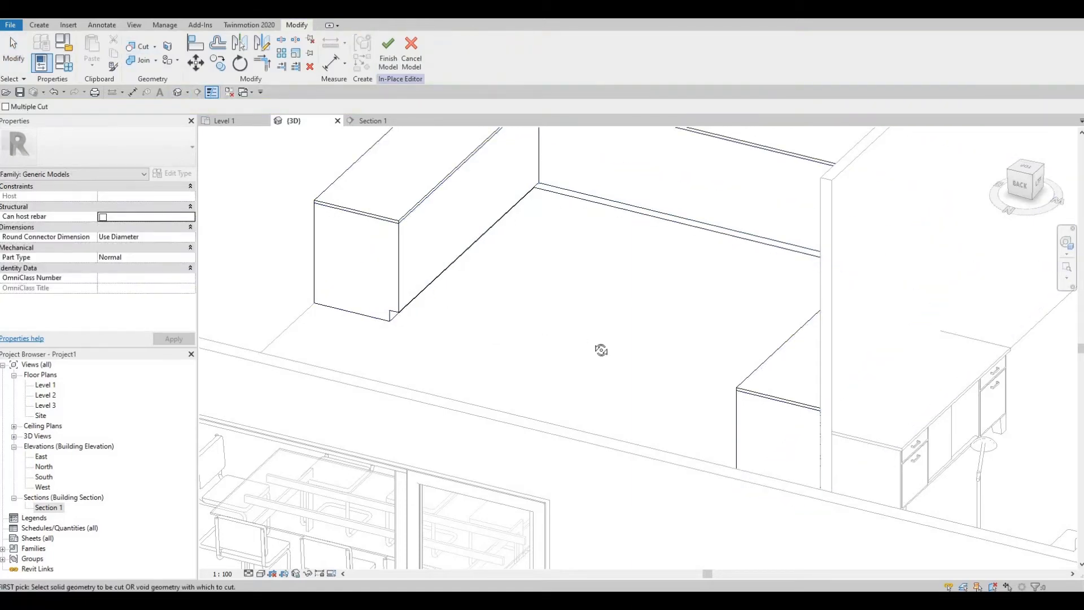
pyautogui.keyDown('shift'); pyautogui.moveTo(601, 350); pyautogui.dragTo(1028, 289, button='middle'); pyautogui.keyUp('shift')
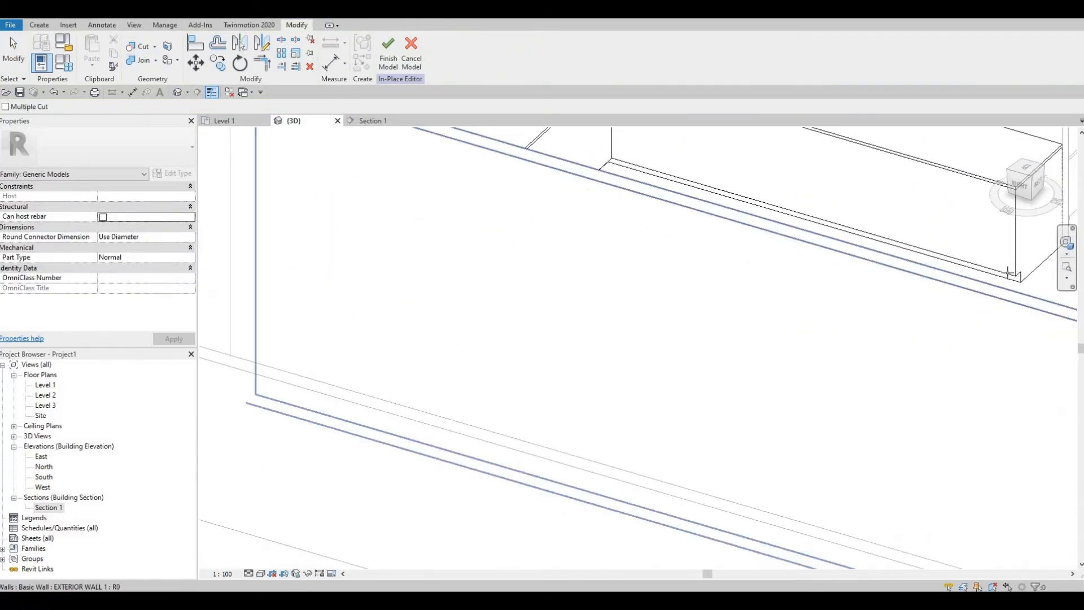
pyautogui.keyDown('shift'); pyautogui.moveTo(849, 344); pyautogui.dragTo(784, 349, button='middle'); pyautogui.keyUp('shift')
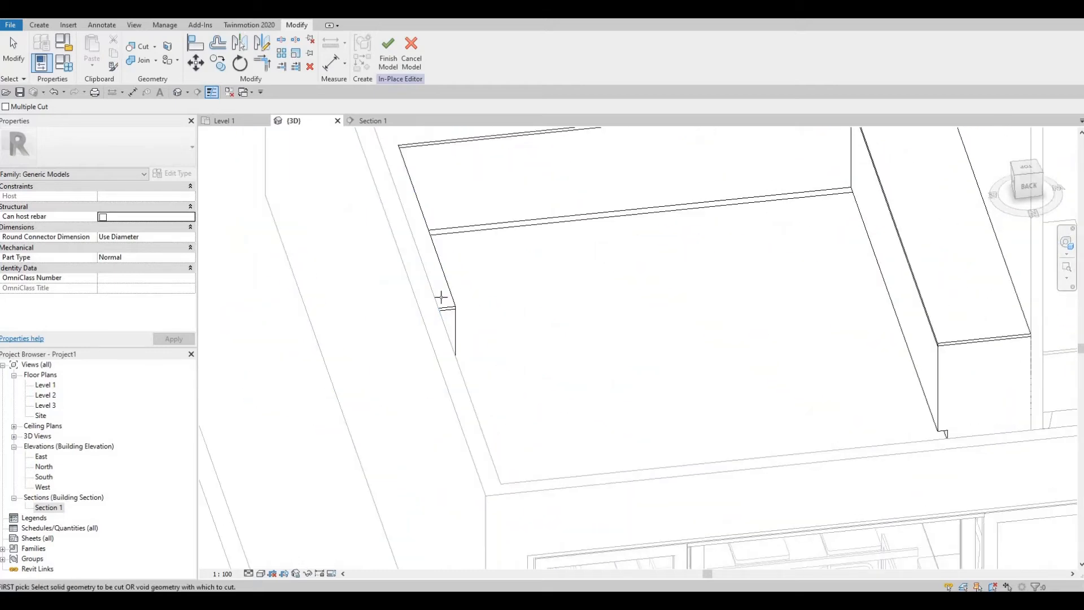
pyautogui.keyDown('shift'); pyautogui.moveTo(440, 297); pyautogui.dragTo(423, 307, button='middle'); pyautogui.keyUp('shift')
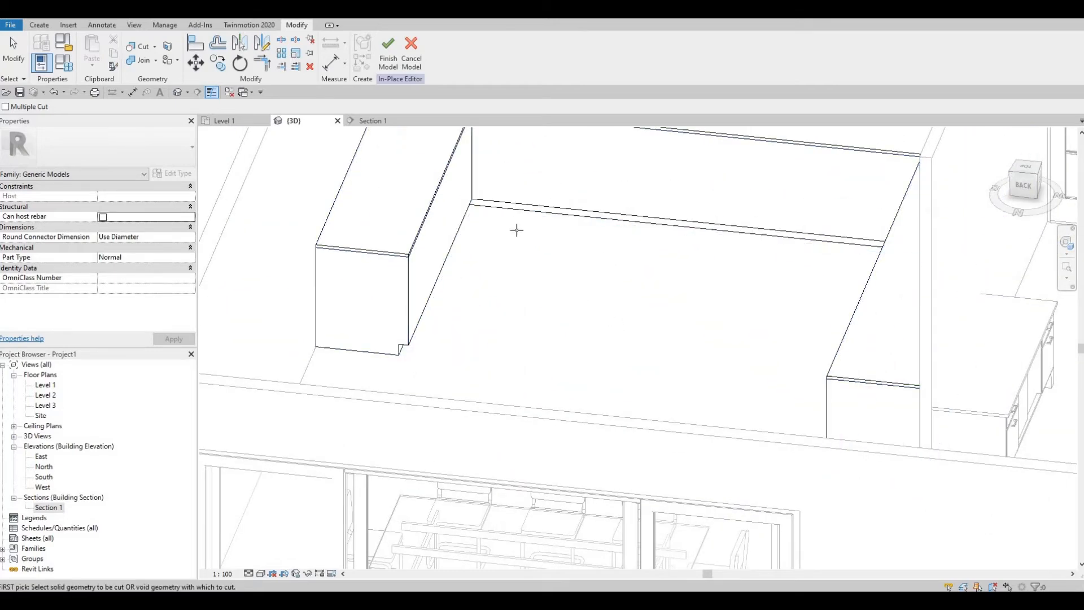
pyautogui.scroll(-2, 516, 230)
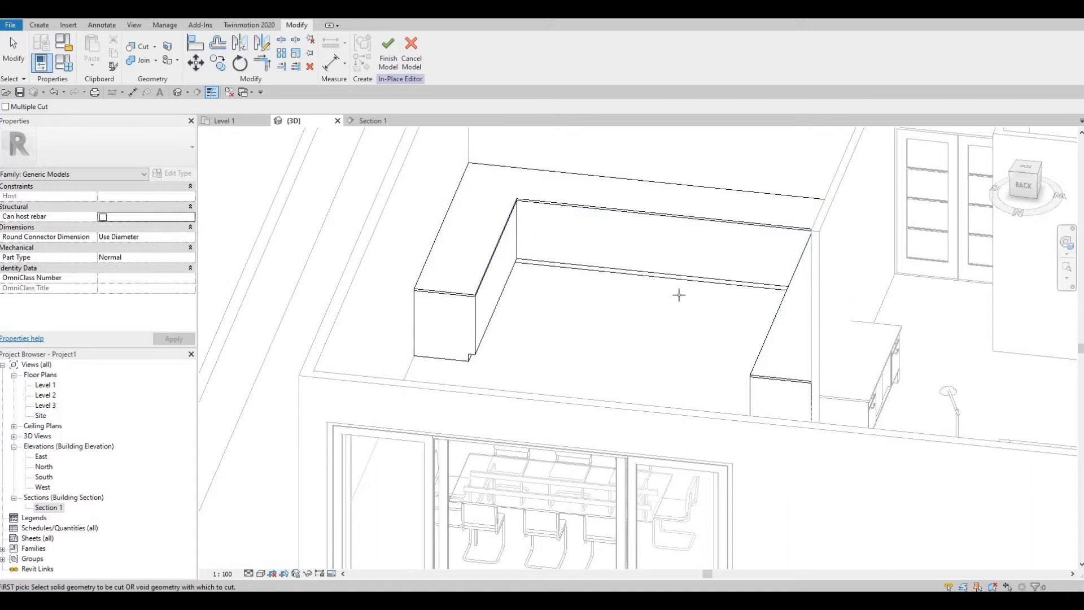
pyautogui.moveTo(549, 247); pyautogui.dragTo(559, 203, button='middle')
pyautogui.scroll(-1, 560, 203)
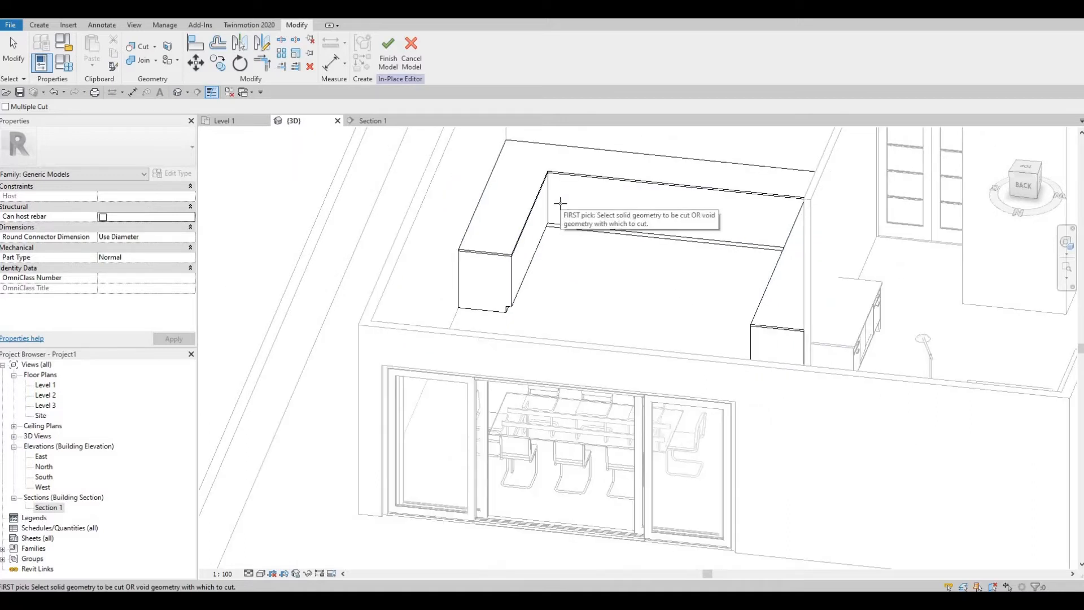
pyautogui.click(395, 69)
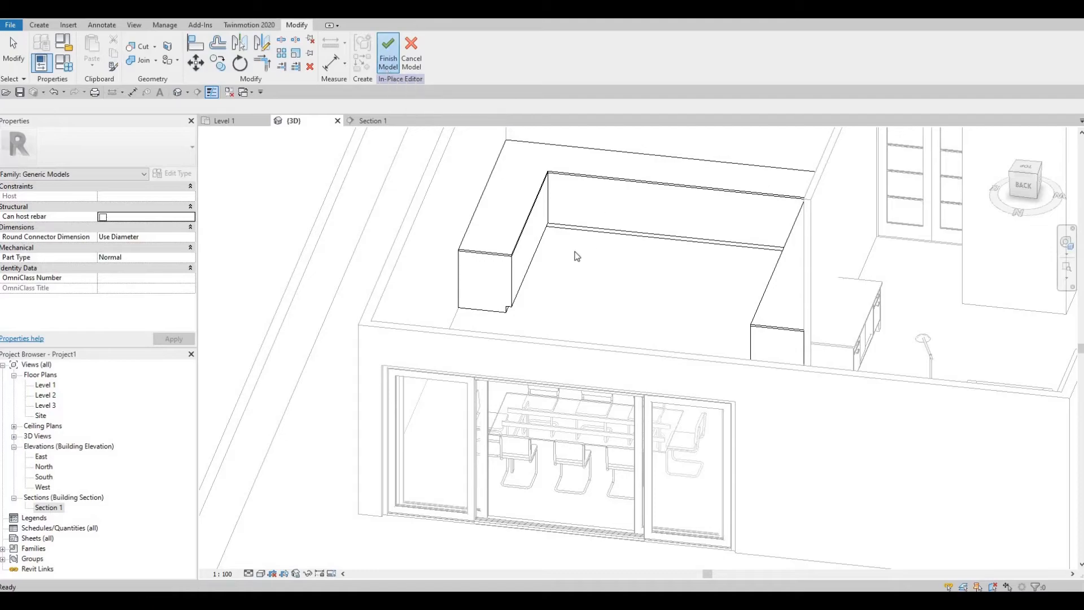
# Step: Examine the finished counter and its bottom recess from several sides in the 3D view
pyautogui.keyDown('shift'); pyautogui.moveTo(684, 276); pyautogui.dragTo(770, 177, button='middle'); pyautogui.keyUp('shift')
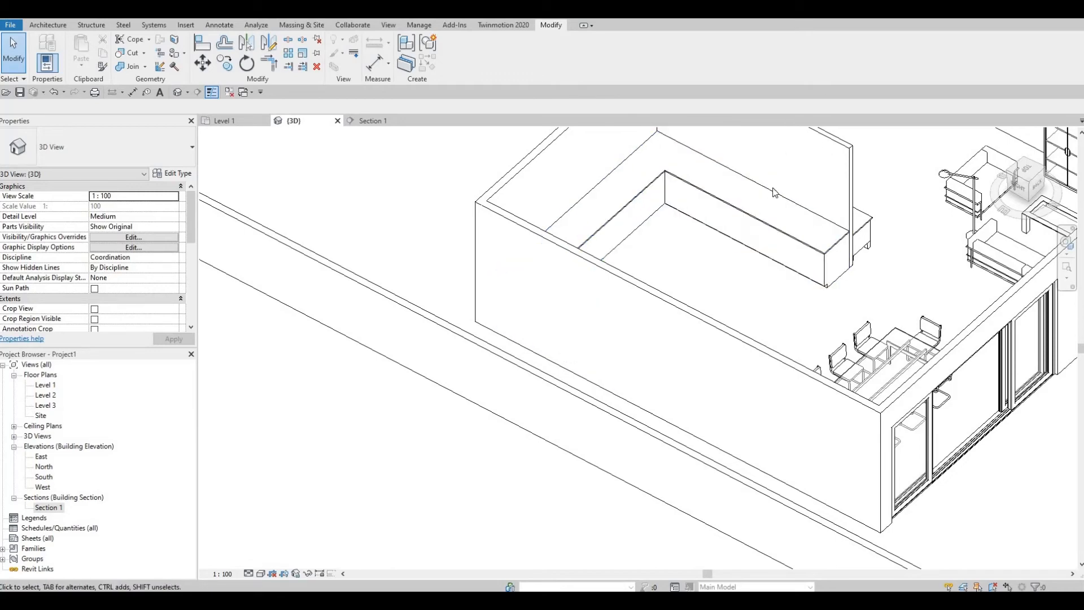
pyautogui.keyDown('shift'); pyautogui.moveTo(773, 192); pyautogui.dragTo(796, 305, button='middle'); pyautogui.keyUp('shift')
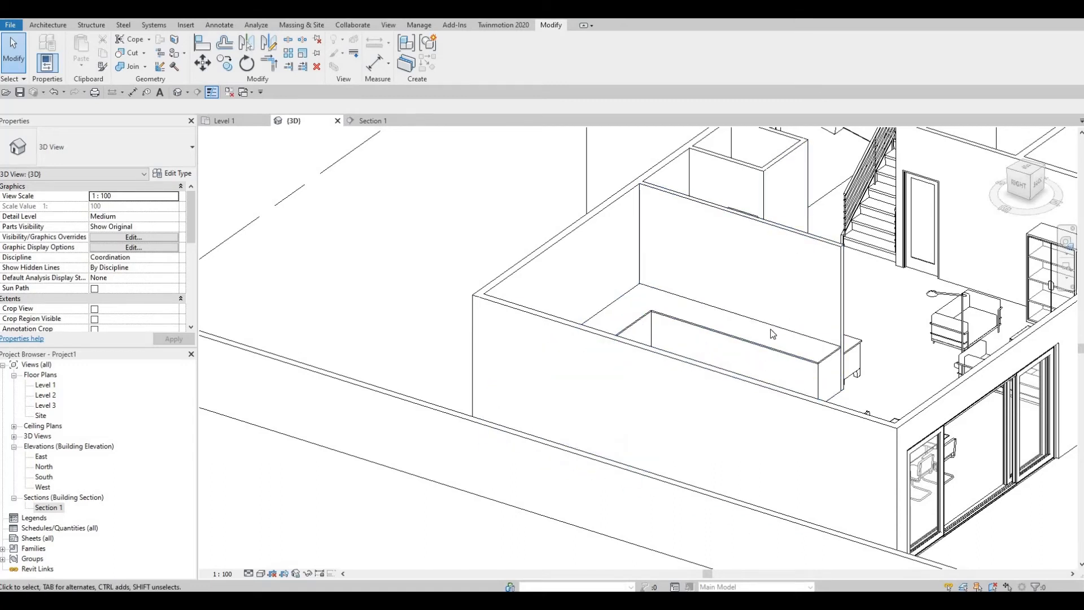
pyautogui.keyDown('shift'); pyautogui.moveTo(786, 356); pyautogui.dragTo(554, 281, button='middle'); pyautogui.keyUp('shift')
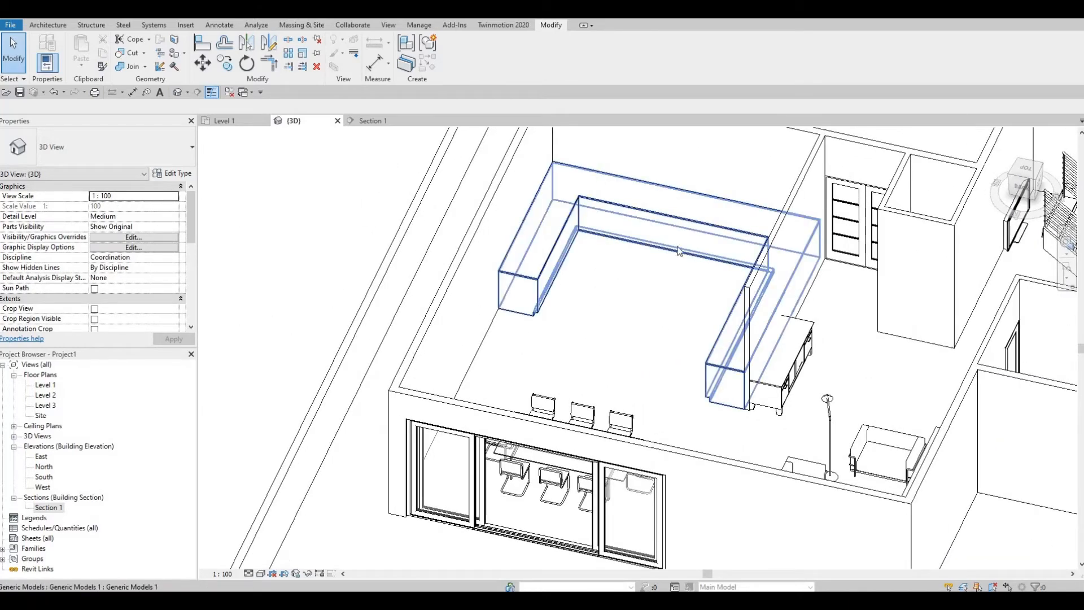
pyautogui.keyDown('shift'); pyautogui.moveTo(698, 248); pyautogui.dragTo(646, 249, button='middle'); pyautogui.keyUp('shift')
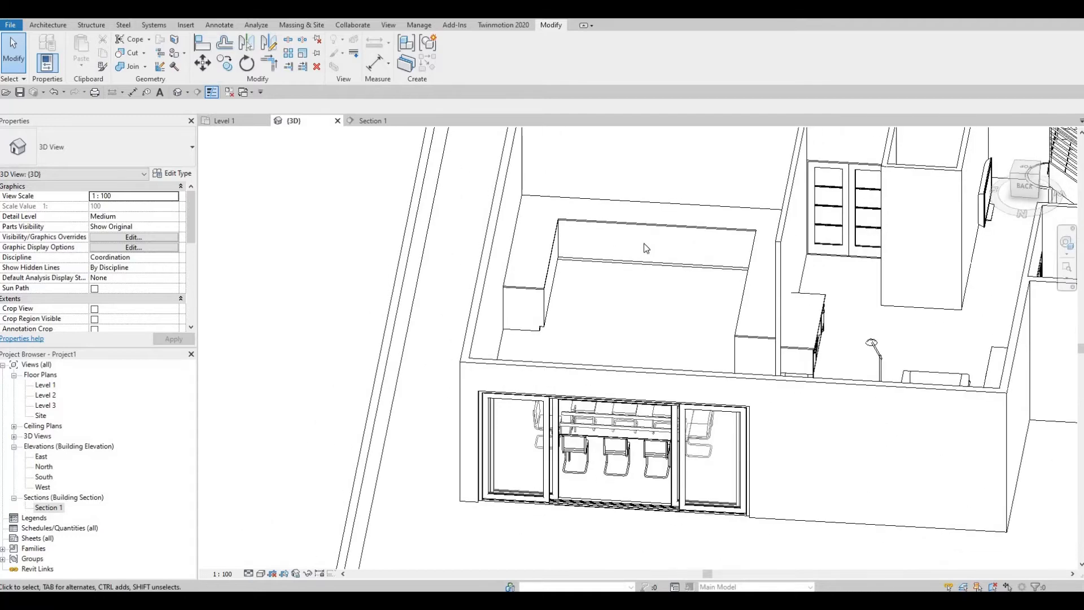
pyautogui.scroll(-3, 655, 282)
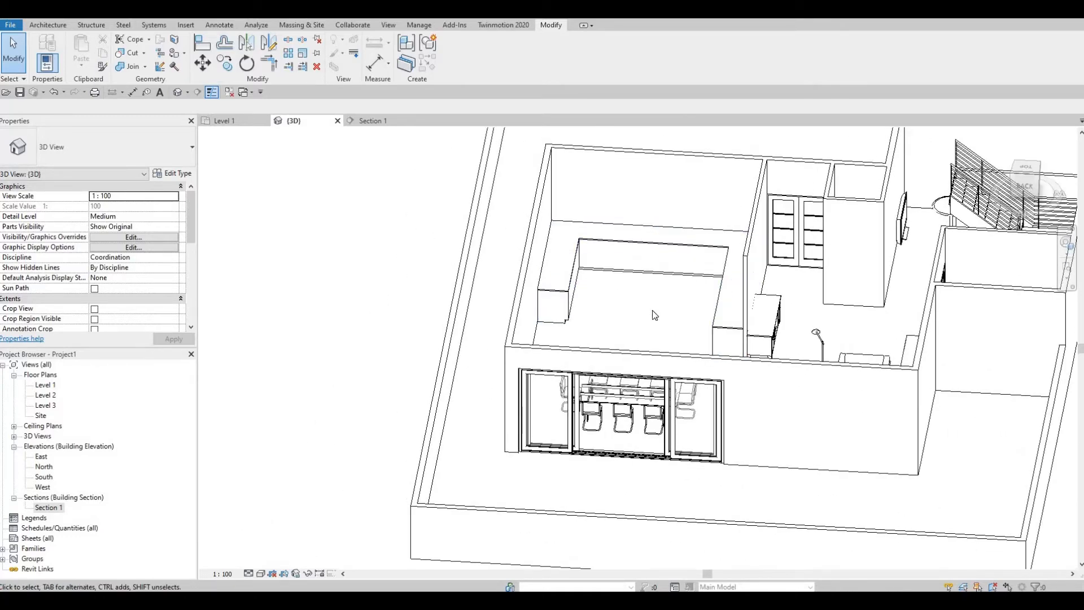
pyautogui.keyDown('shift'); pyautogui.moveTo(655, 315); pyautogui.dragTo(536, 254, button='middle'); pyautogui.keyUp('shift')
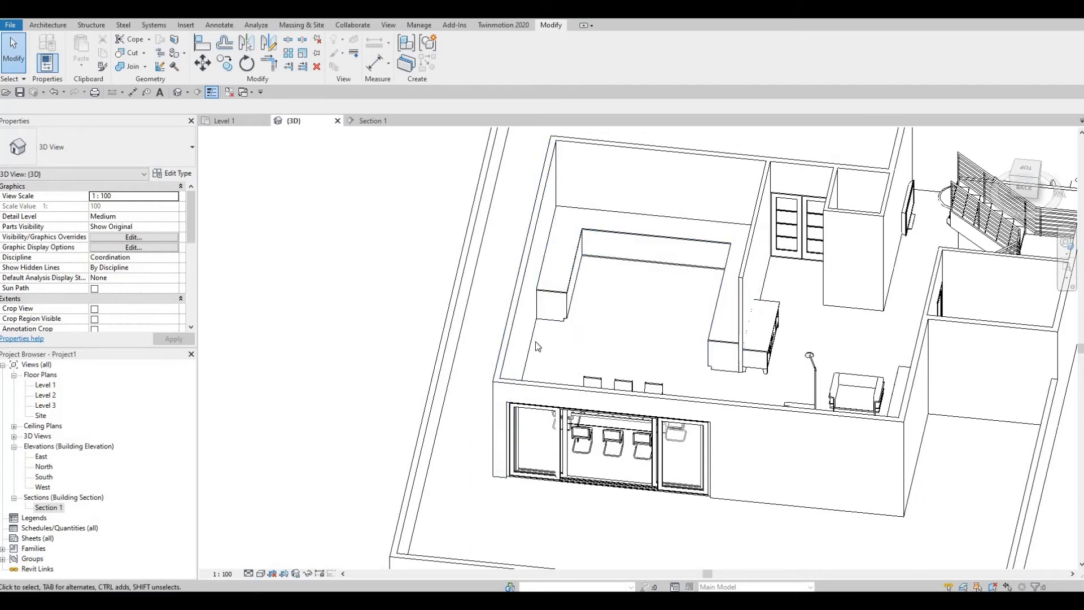
# Step: Open the Level 1 floor plan and start loading a family from the Canada library's Specialty Equipment, Domestic, Mid-Range folder
pyautogui.doubleClick(45, 384)
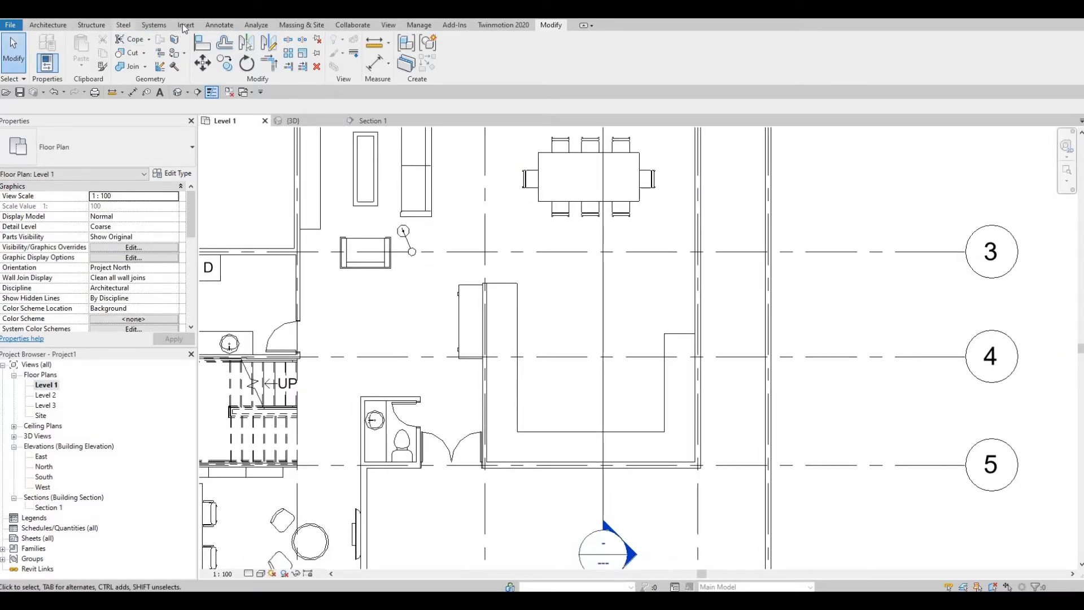
pyautogui.click(184, 25)
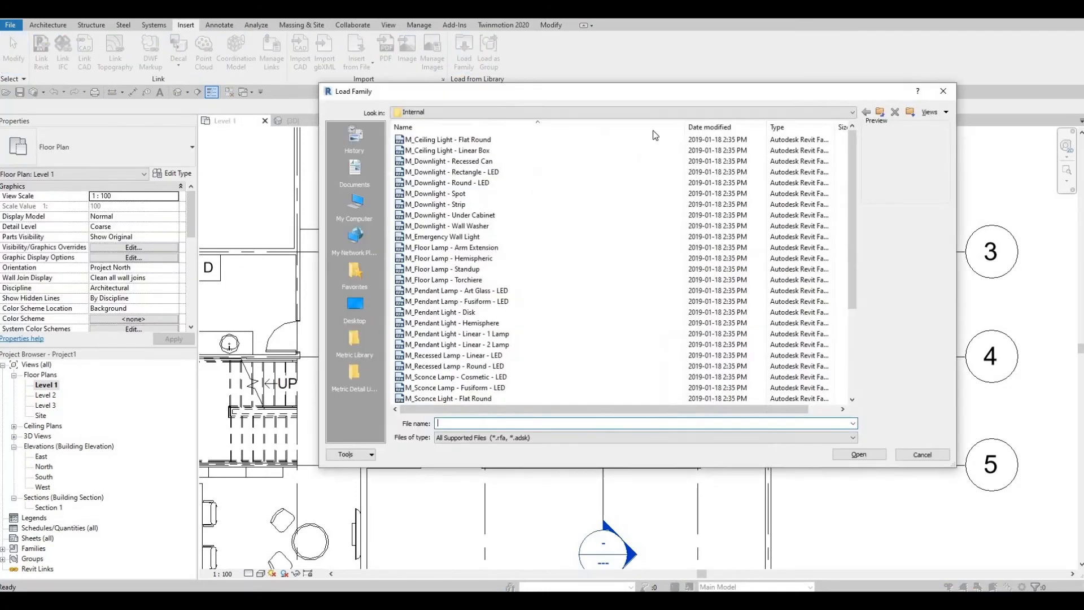
pyautogui.click(879, 112)
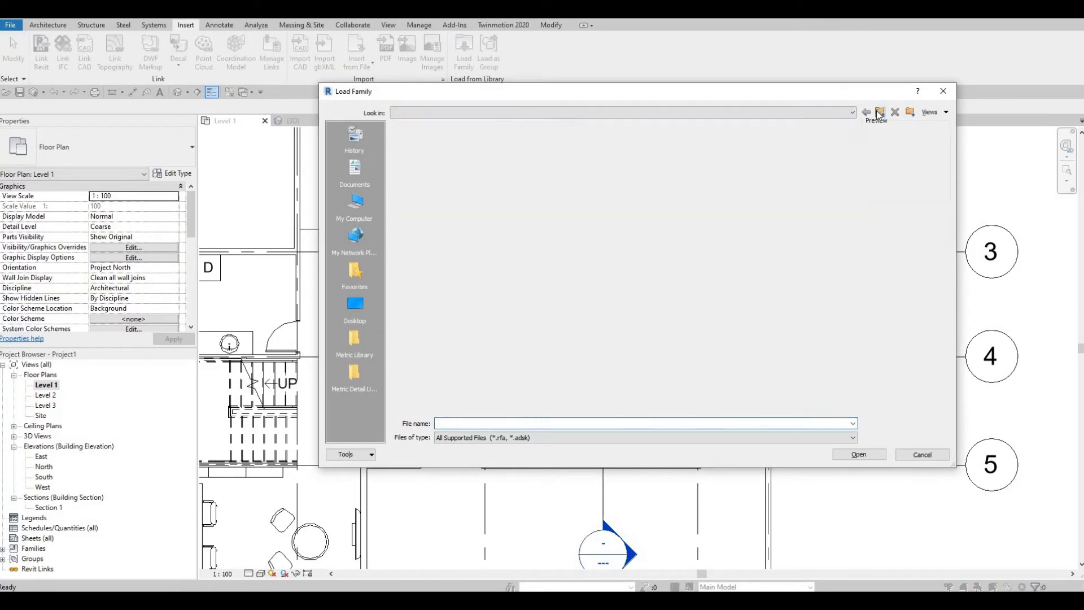
pyautogui.click(879, 112)
pyautogui.click(879, 113)
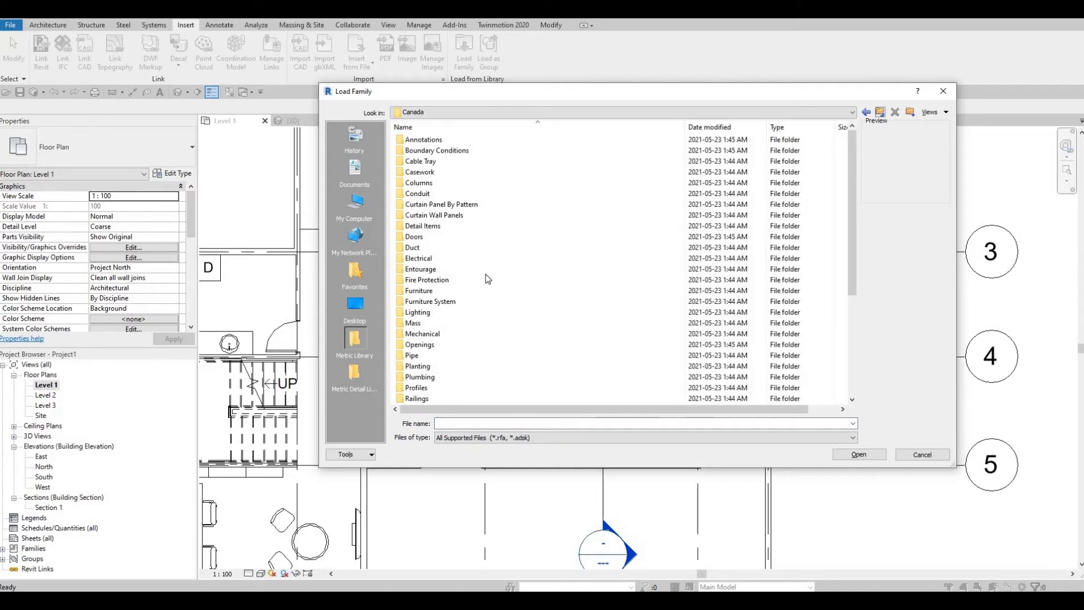
pyautogui.scroll(-3, 448, 327)
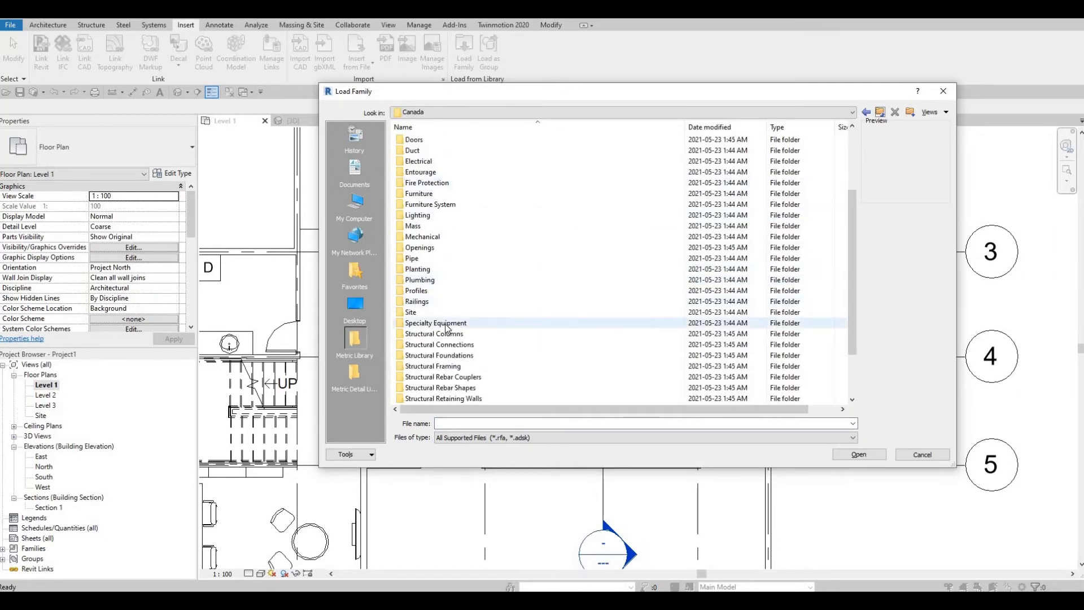
pyautogui.doubleClick(446, 324)
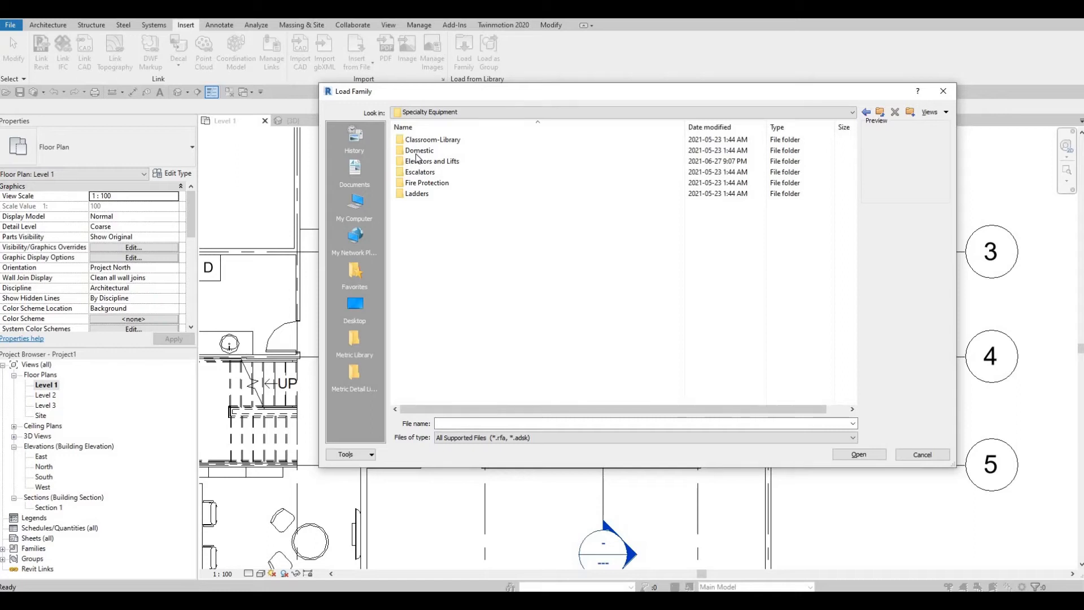
pyautogui.doubleClick(419, 151)
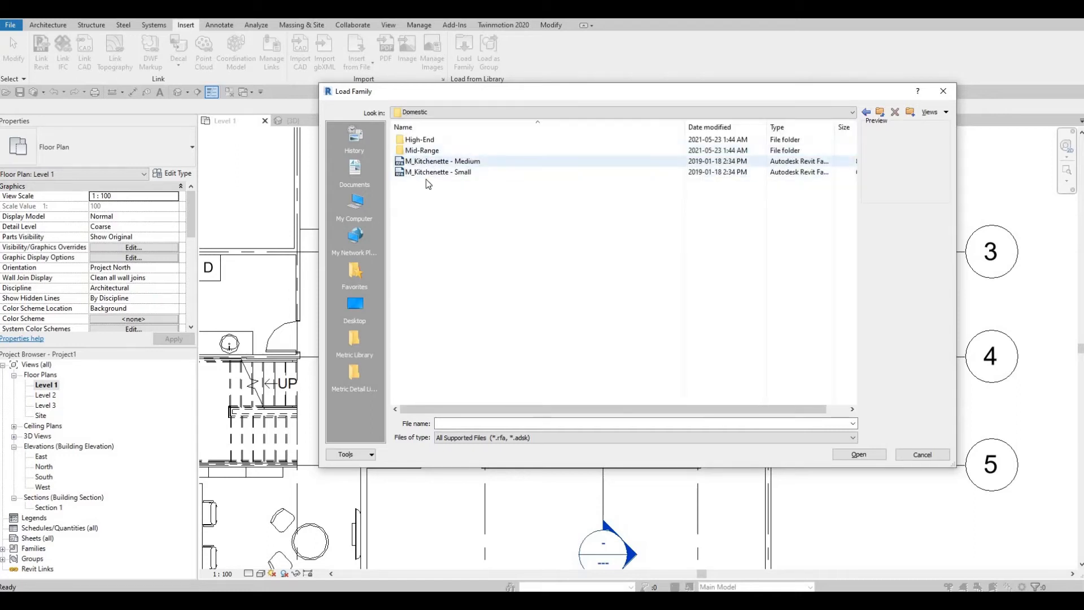
pyautogui.doubleClick(422, 150)
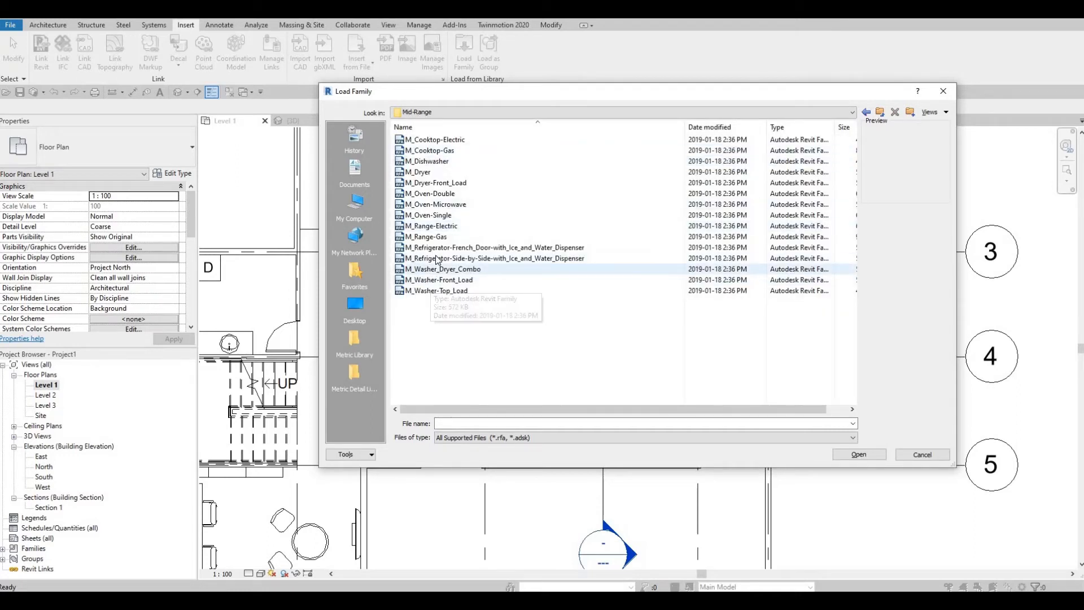
# Step: Preview the refrigerator families and load M_Refrigerator-French_Door-with_Ice_and_Water_Dispenser into the project
pyautogui.click(436, 268)
pyautogui.click(436, 258)
pyautogui.click(433, 248)
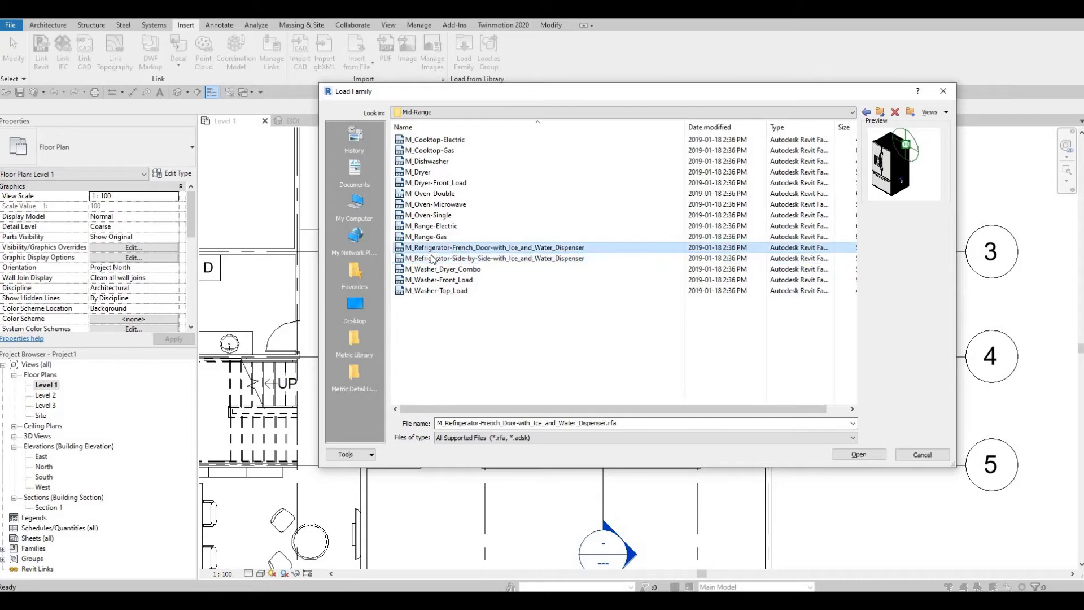
pyautogui.click(855, 455)
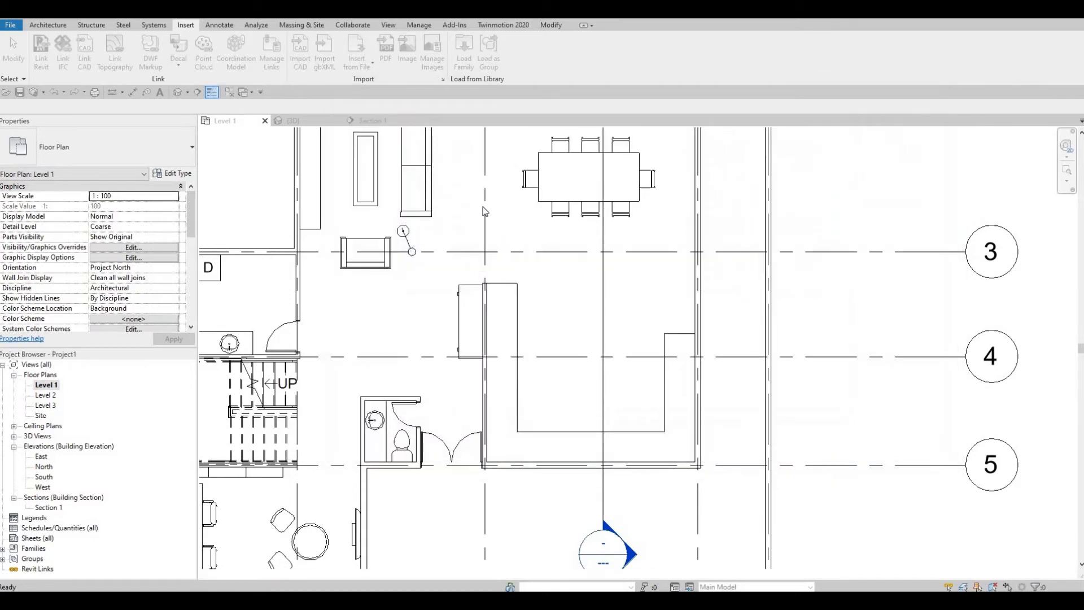
# Step: Place the 900mm French door refrigerator against the exterior wall, just beyond the counter's short leg and facing into the kitchen
pyautogui.press('c')
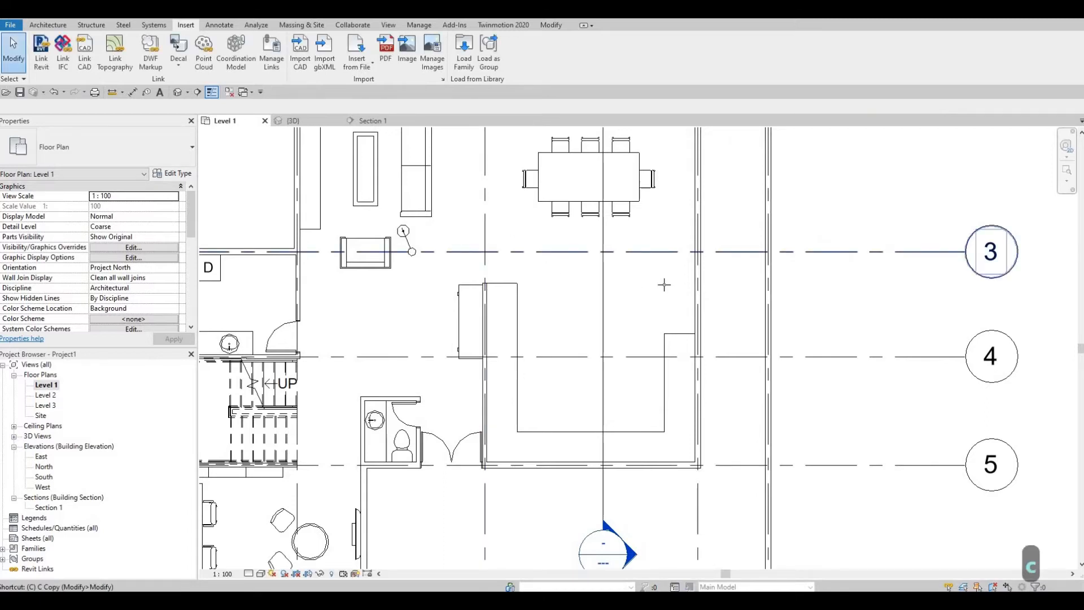
pyautogui.press('m')
pyautogui.press('space')
pyautogui.press('space')
pyautogui.press('space')
pyautogui.press('space')
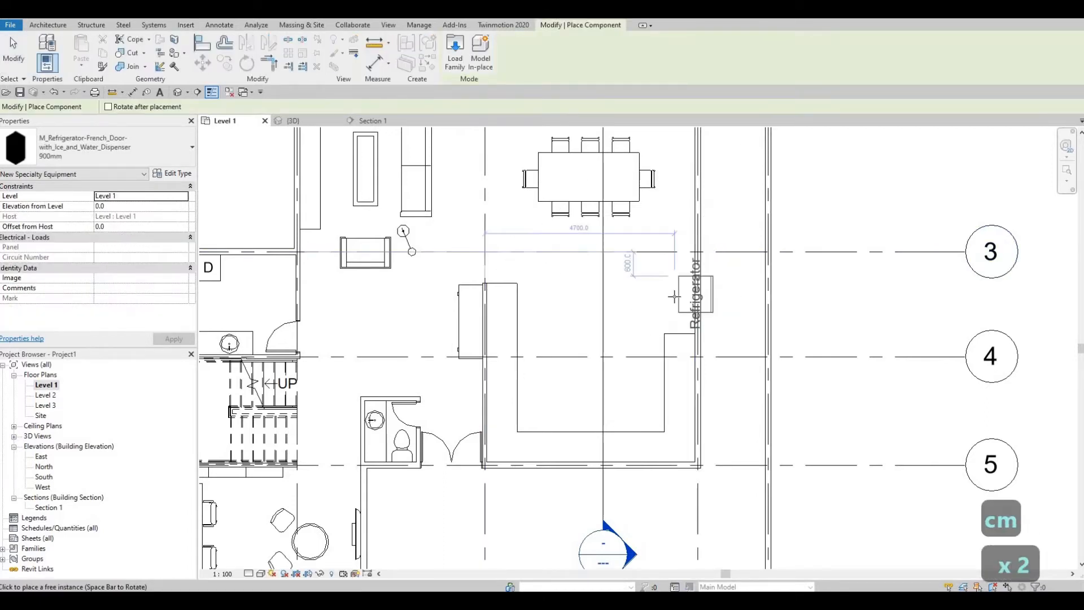
pyautogui.press('space')
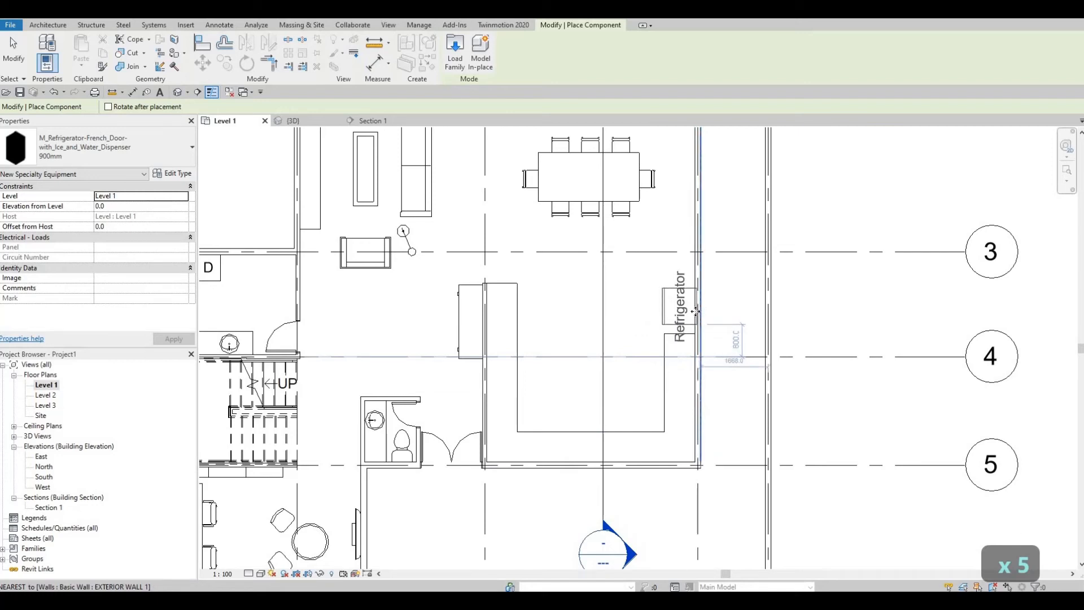
pyautogui.click(698, 308)
pyautogui.press('Escape')
pyautogui.press('Escape')
pyautogui.press('Escape')
# Step: Turn off Show Label in the refrigerator's 900mm type properties
pyautogui.scroll(3, 659, 271)
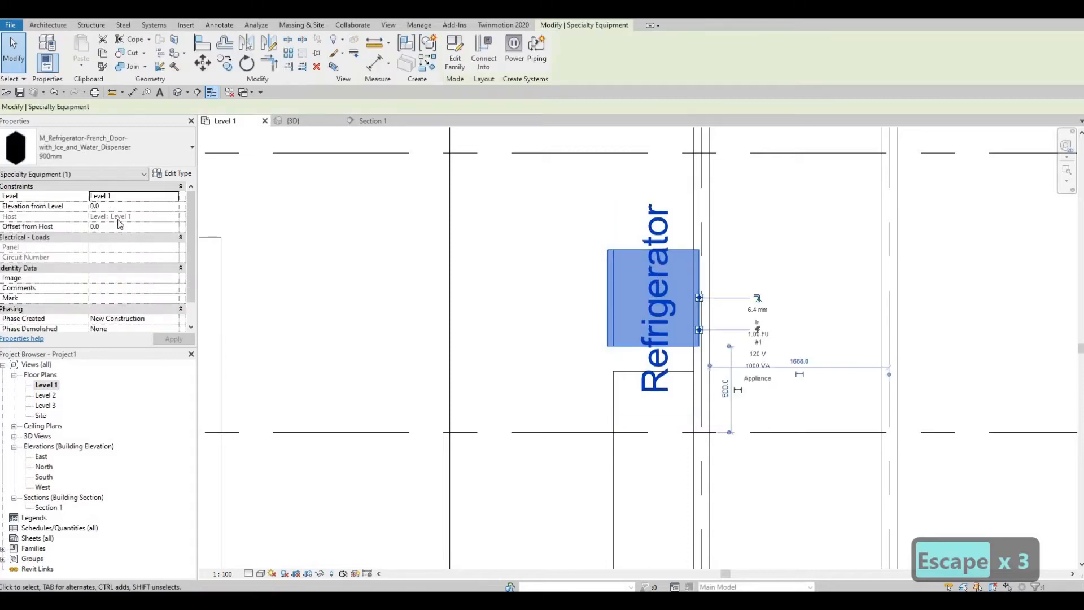
pyautogui.click(173, 173)
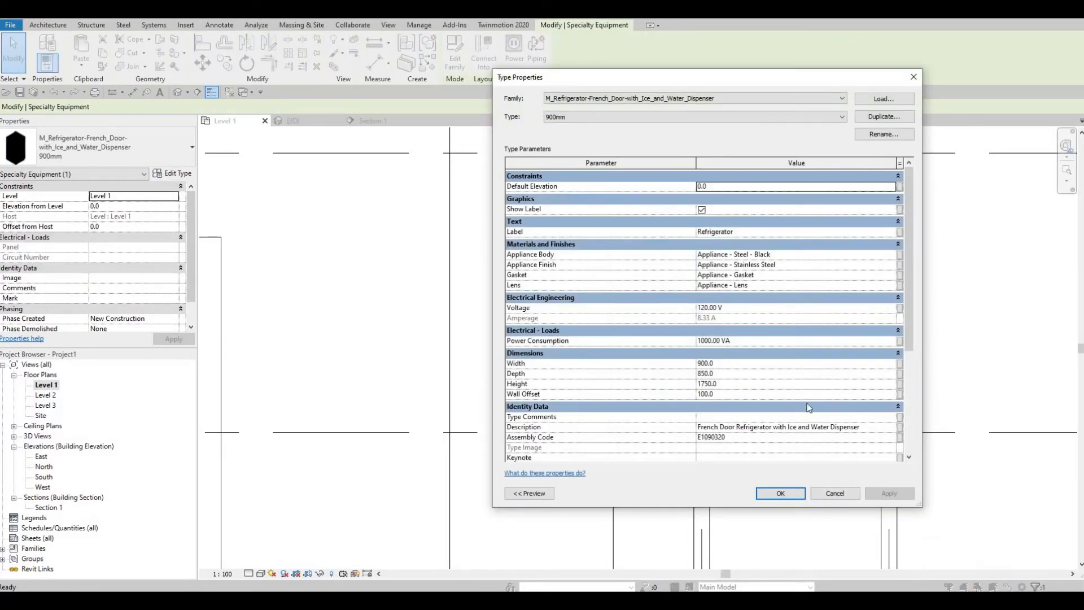
pyautogui.click(701, 209)
pyautogui.click(876, 488)
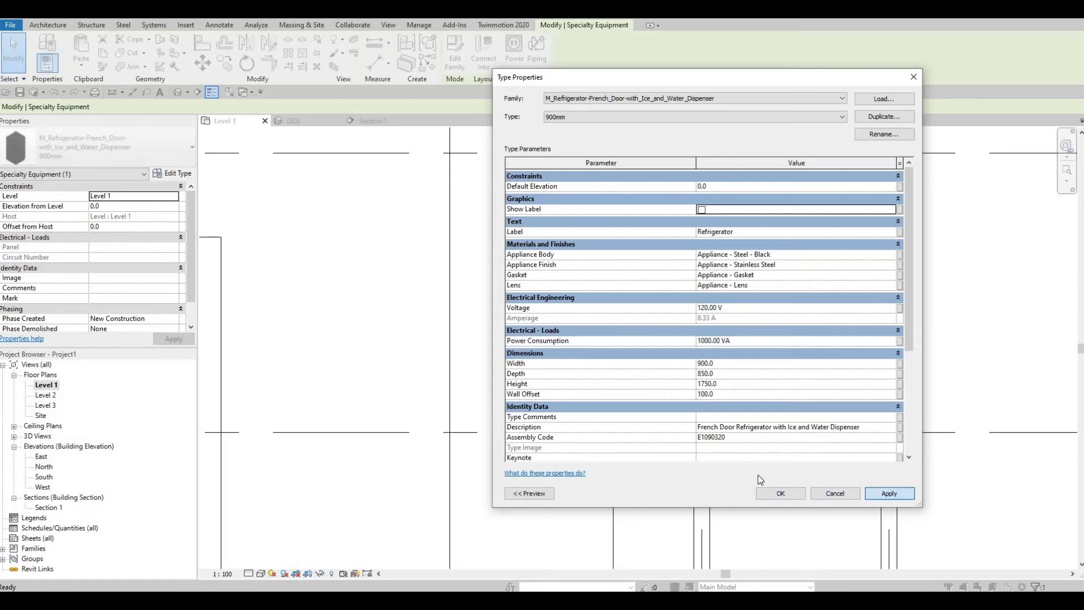
pyautogui.click(772, 492)
pyautogui.press('Escape')
pyautogui.press('Escape')
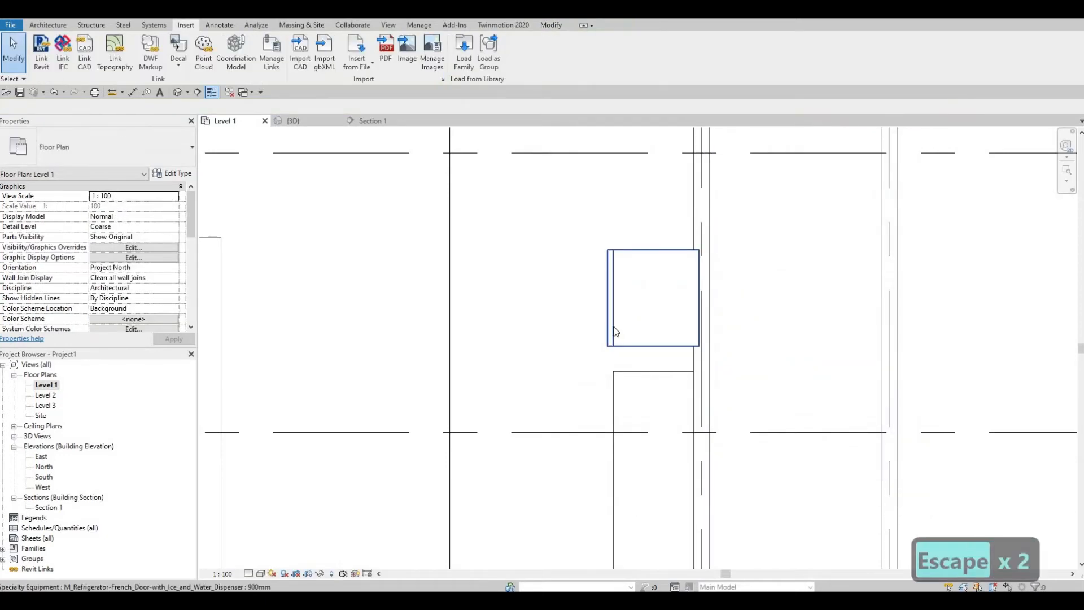
# Step: Align the refrigerator's back with the interior face of the exterior wall
pyautogui.press('a')
pyautogui.press('l')
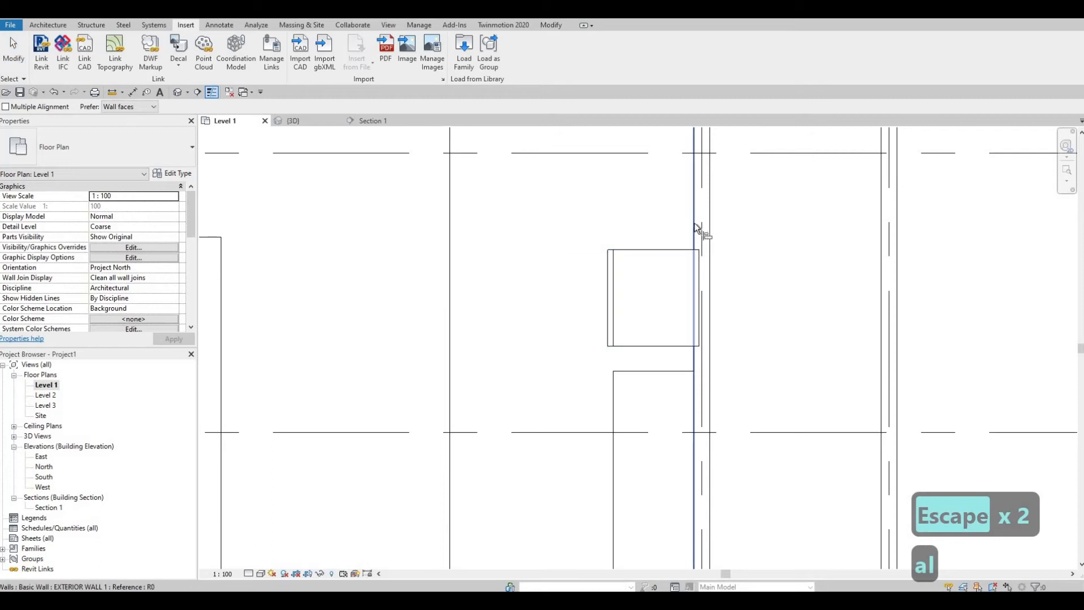
pyautogui.click(694, 223)
pyautogui.click(701, 273)
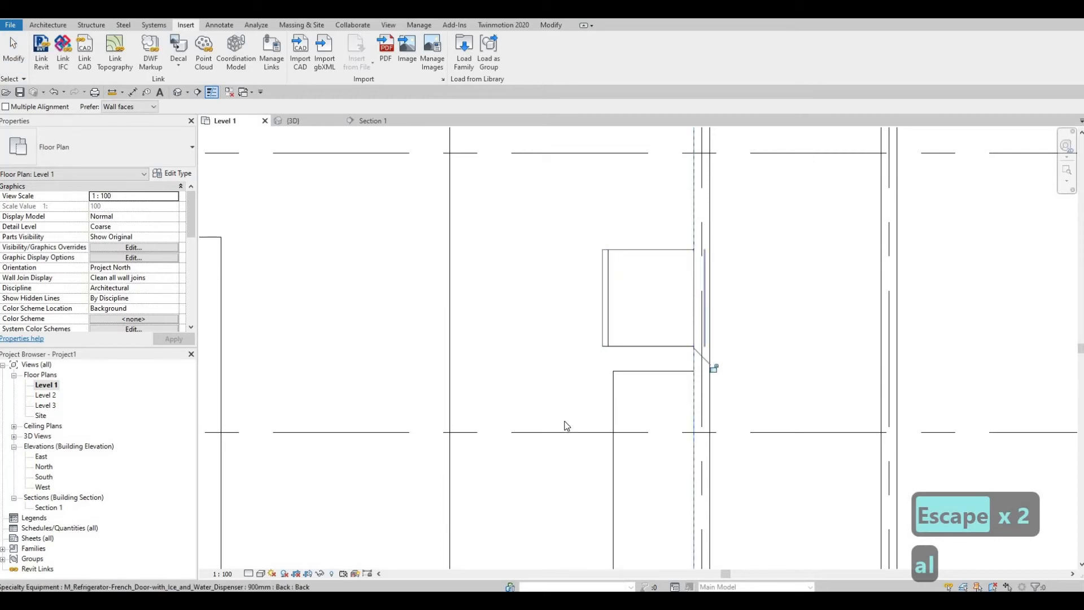
pyautogui.press('Escape')
pyautogui.press('Escape')
pyautogui.moveTo(624, 455); pyautogui.dragTo(707, 417, button='middle')
pyautogui.scroll(-4, 689, 397)
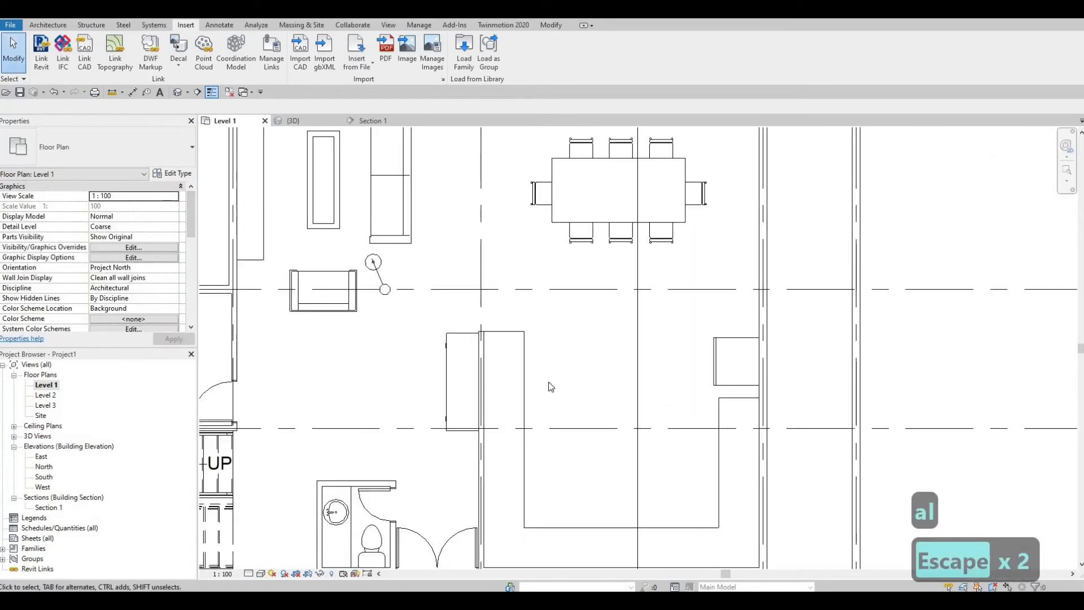
pyautogui.moveTo(530, 351); pyautogui.dragTo(558, 242, button='middle')
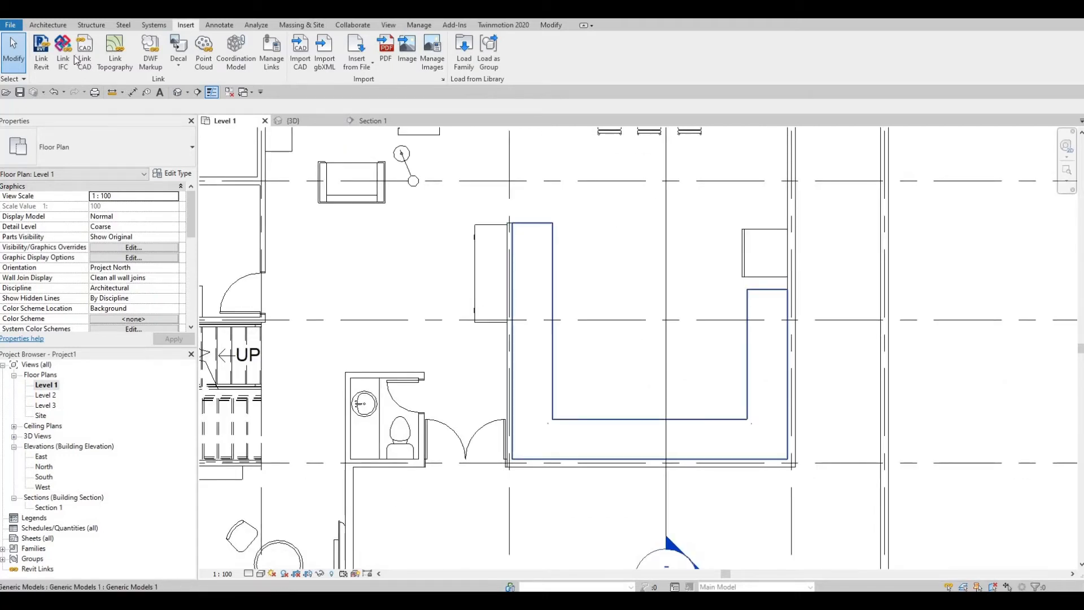
pyautogui.click(219, 25)
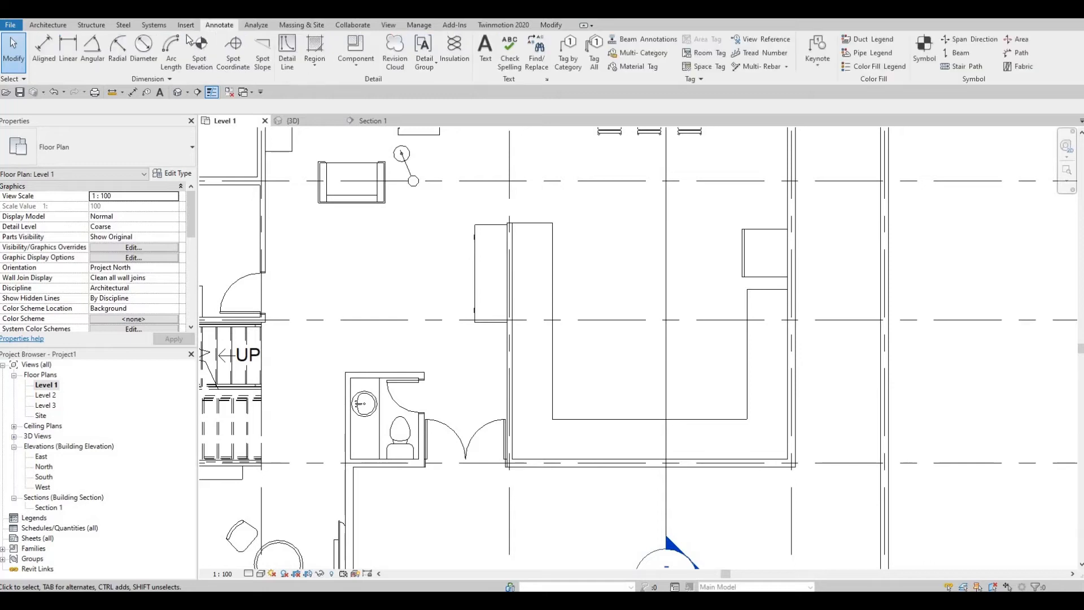
pyautogui.click(288, 50)
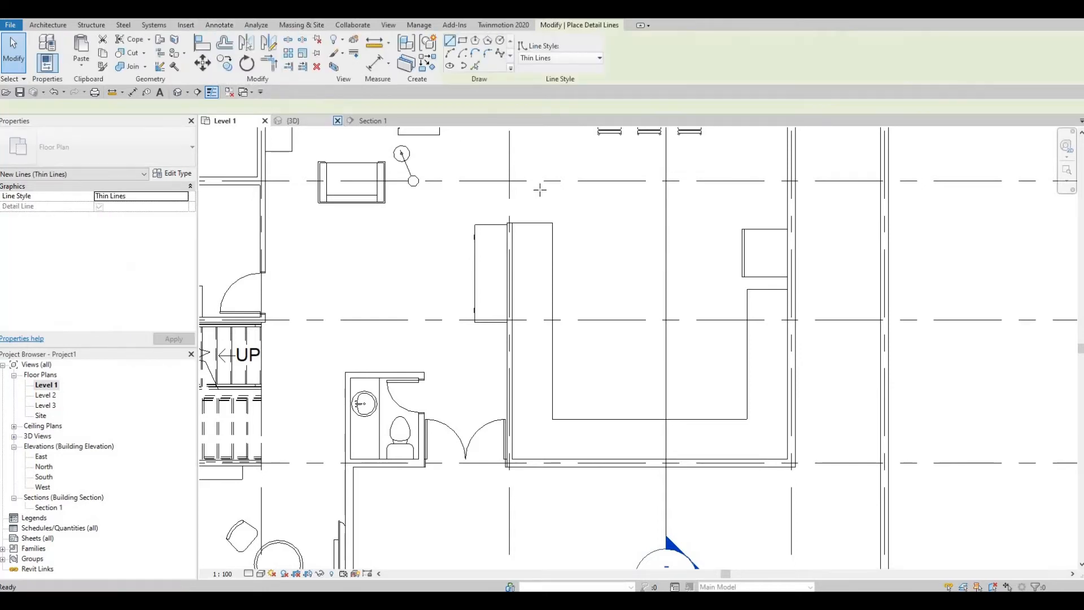
pyautogui.click(553, 223)
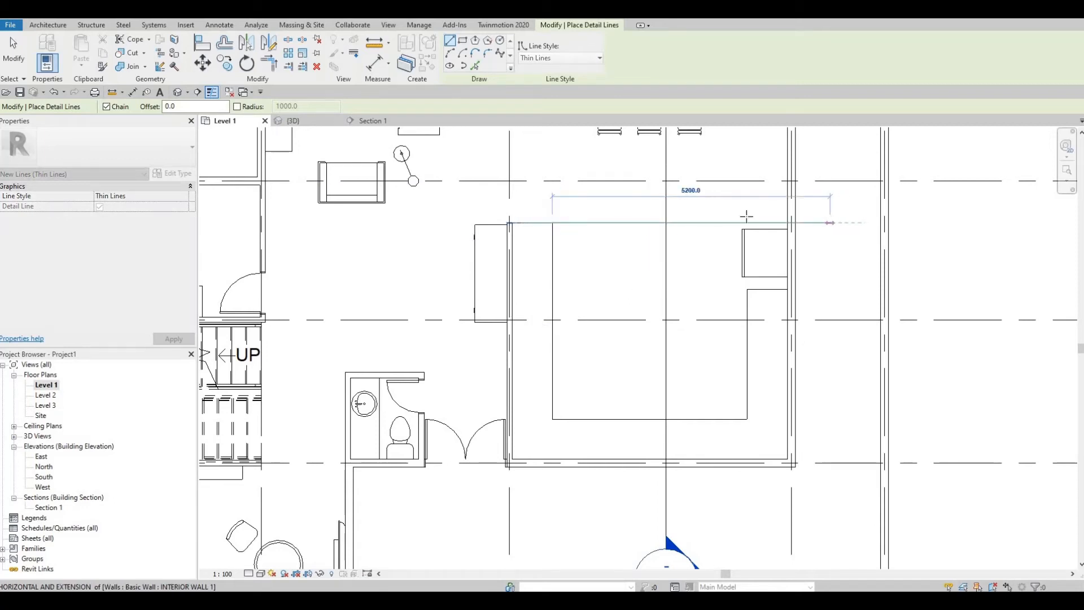
pyautogui.press('Escape')
pyautogui.press('Escape')
# Step: Nudge the refrigerator one increment along the wall toward the counter's short leg
pyautogui.click(748, 254)
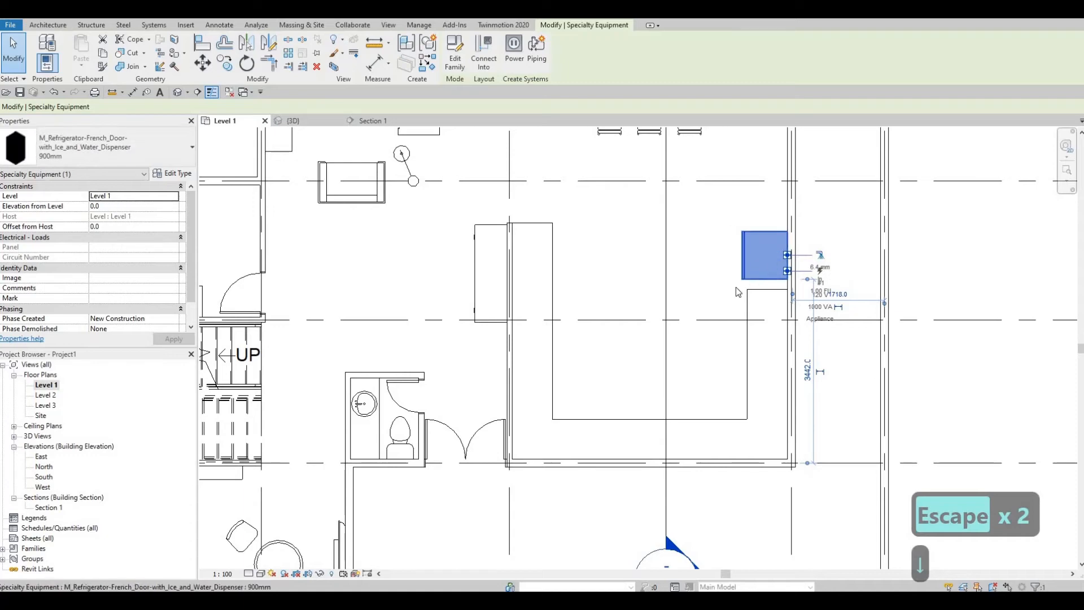
pyautogui.press('Escape')
pyautogui.press('Escape')
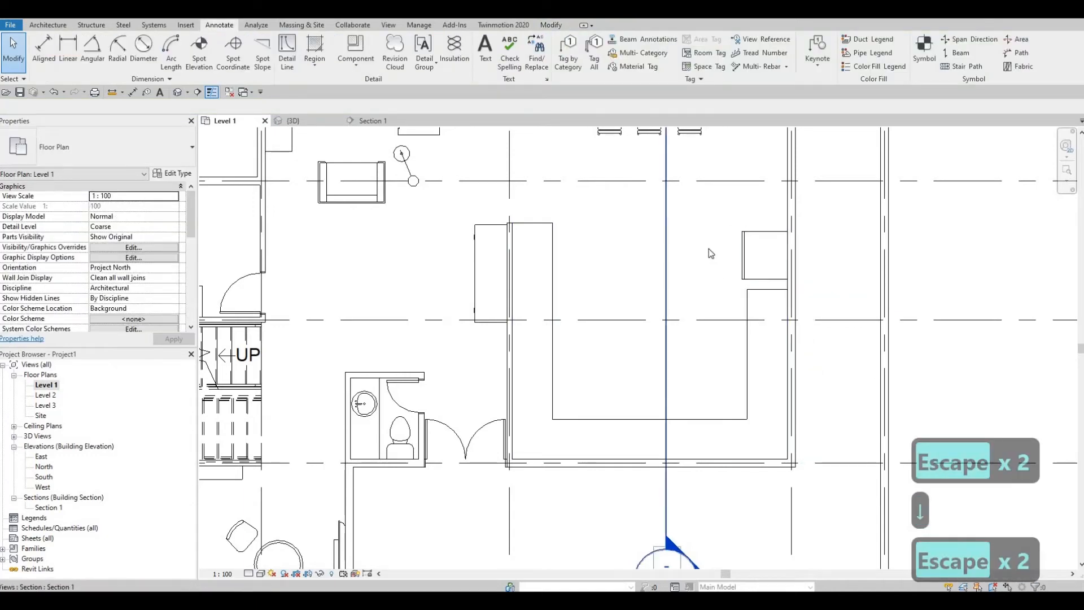
# Step: Open the Section 1 view and examine the refrigerator and counter in relation to Level 1 and Level 2
pyautogui.scroll(-2, 708, 248)
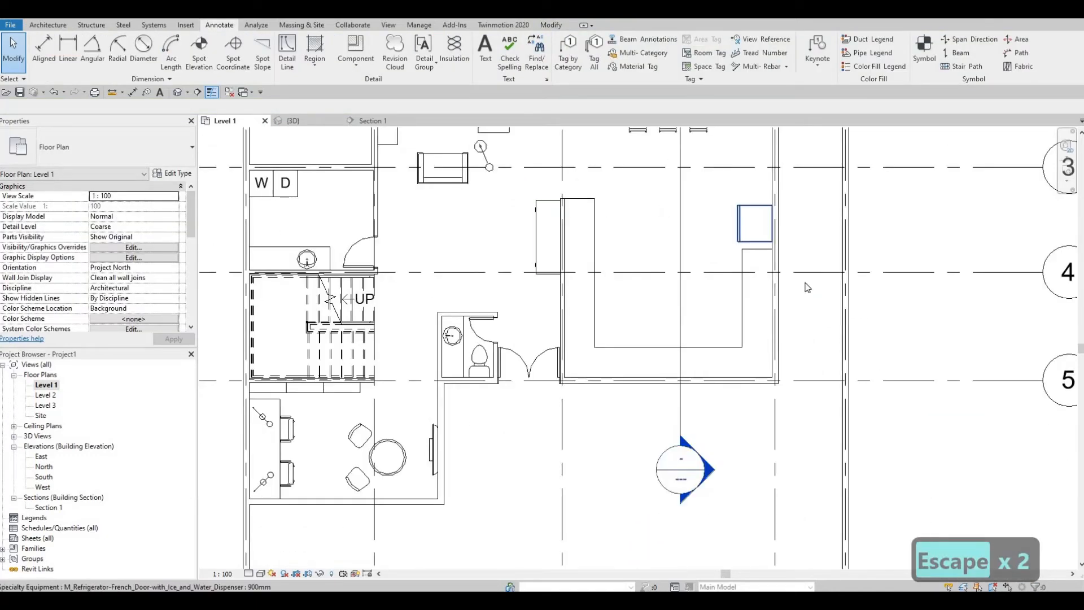
pyautogui.doubleClick(709, 473)
pyautogui.scroll(-5, 590, 403)
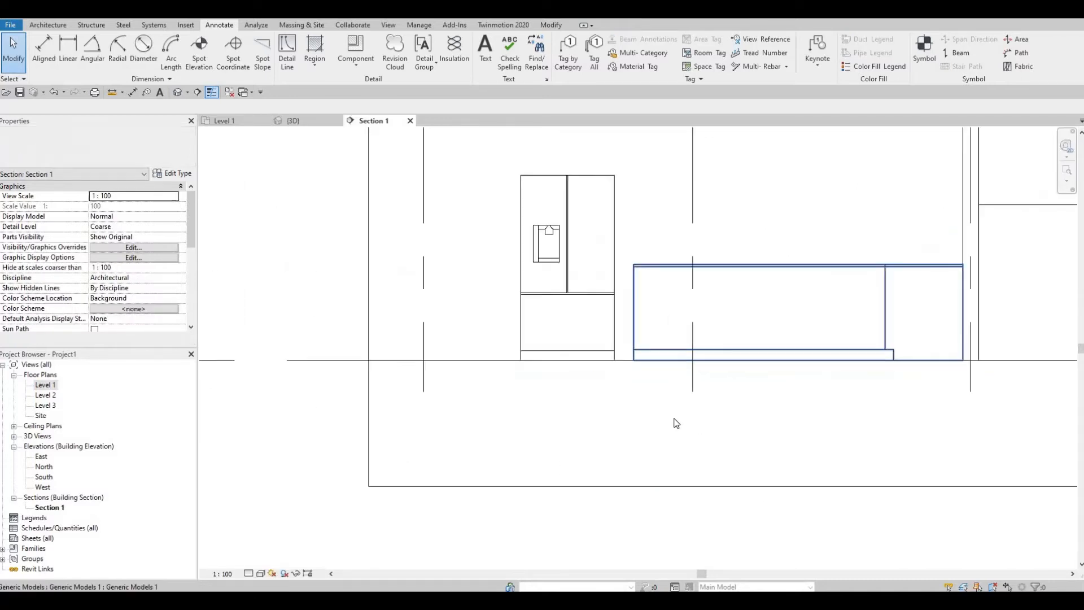
pyautogui.scroll(2, 621, 243)
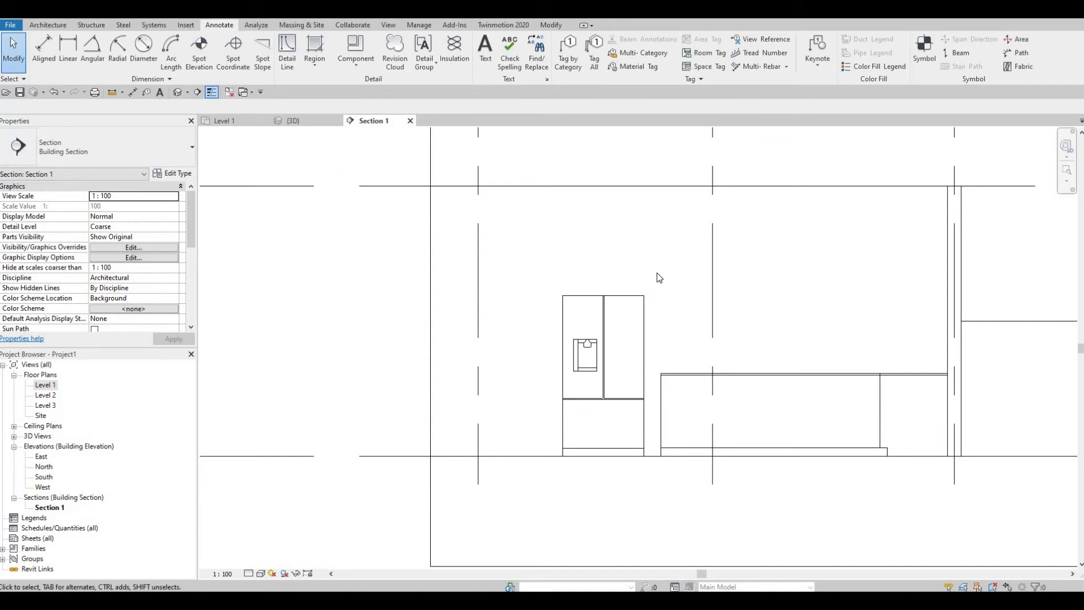
pyautogui.scroll(-1, 659, 277)
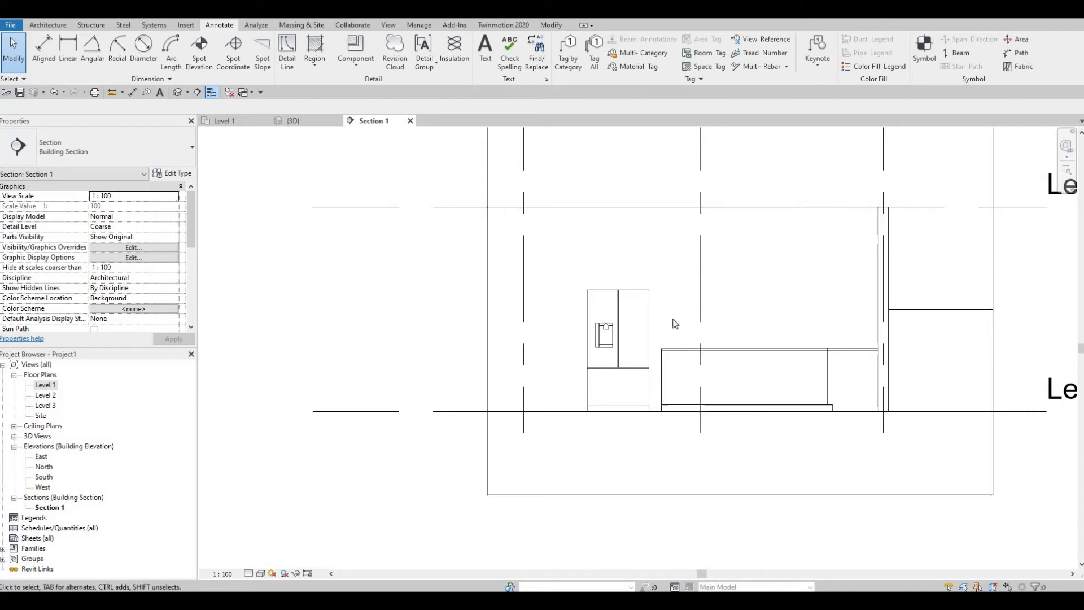
pyautogui.scroll(-2, 991, 314)
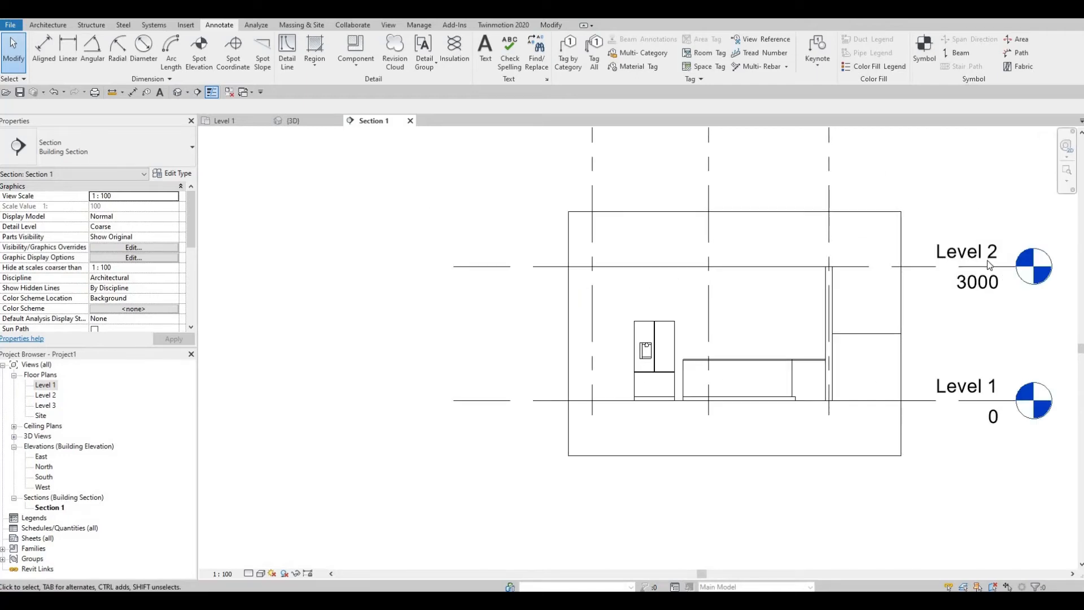
pyautogui.scroll(2, 643, 312)
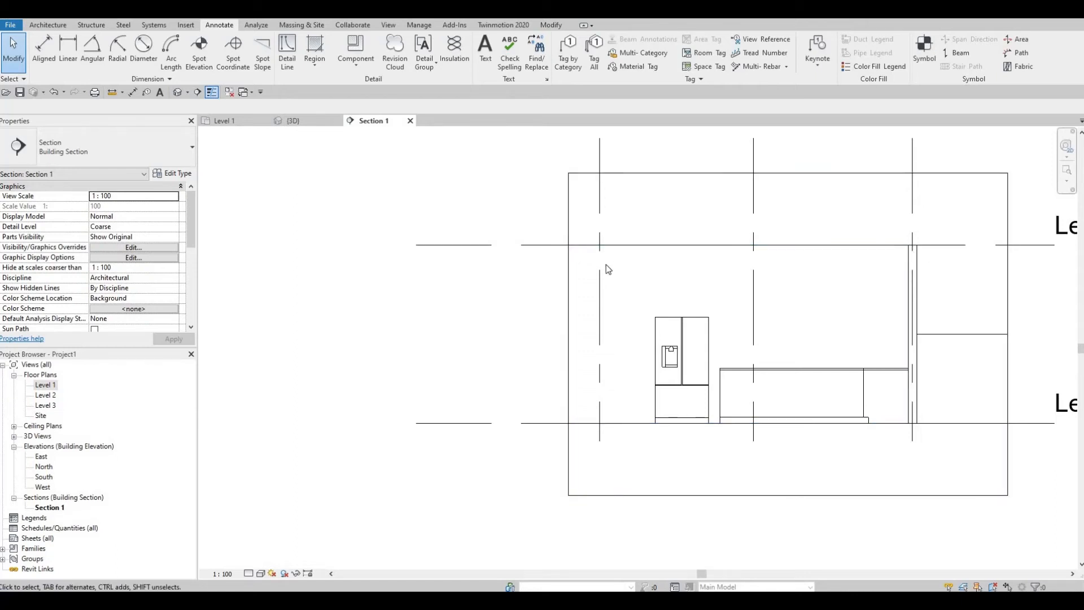
# Step: Create a new in-place model in the Generic Models category, accepting the default name
pyautogui.click(48, 25)
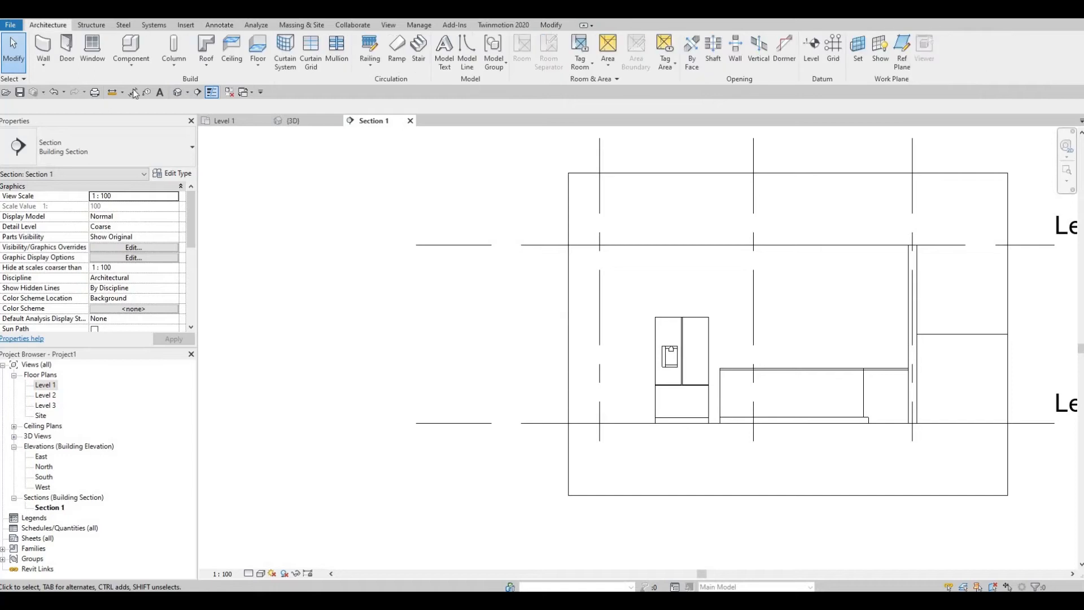
pyautogui.click(131, 63)
pyautogui.click(151, 110)
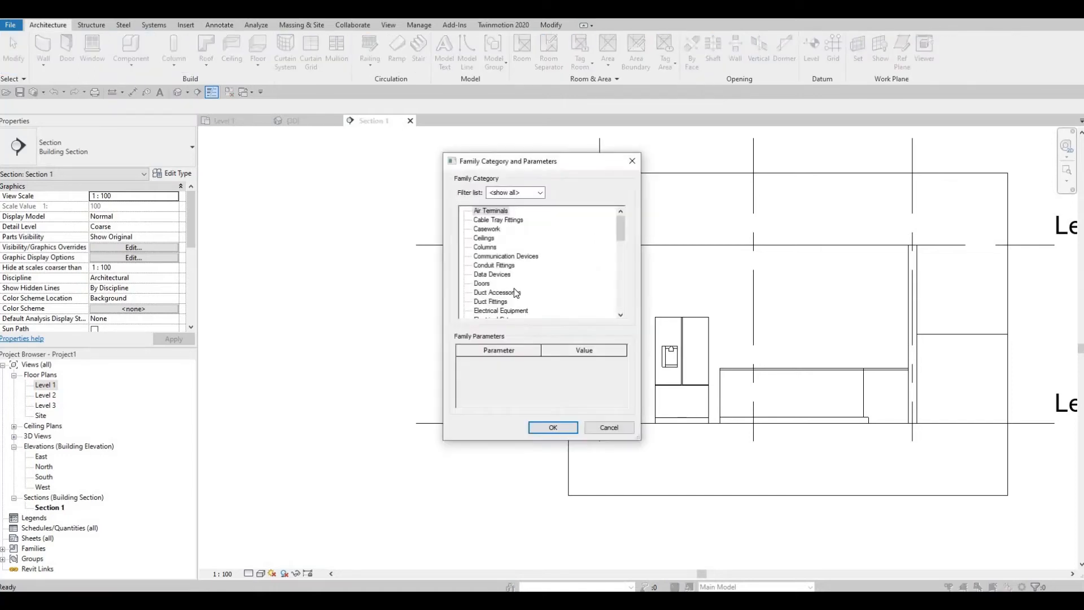
pyautogui.scroll(-4, 511, 290)
pyautogui.scroll(-1, 510, 294)
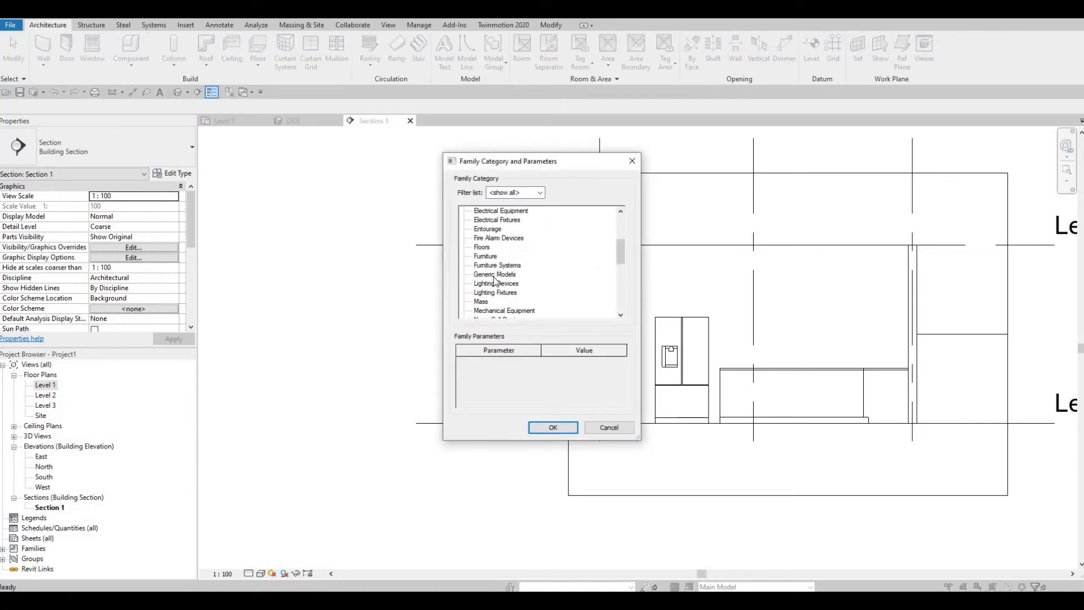
pyautogui.press('g')
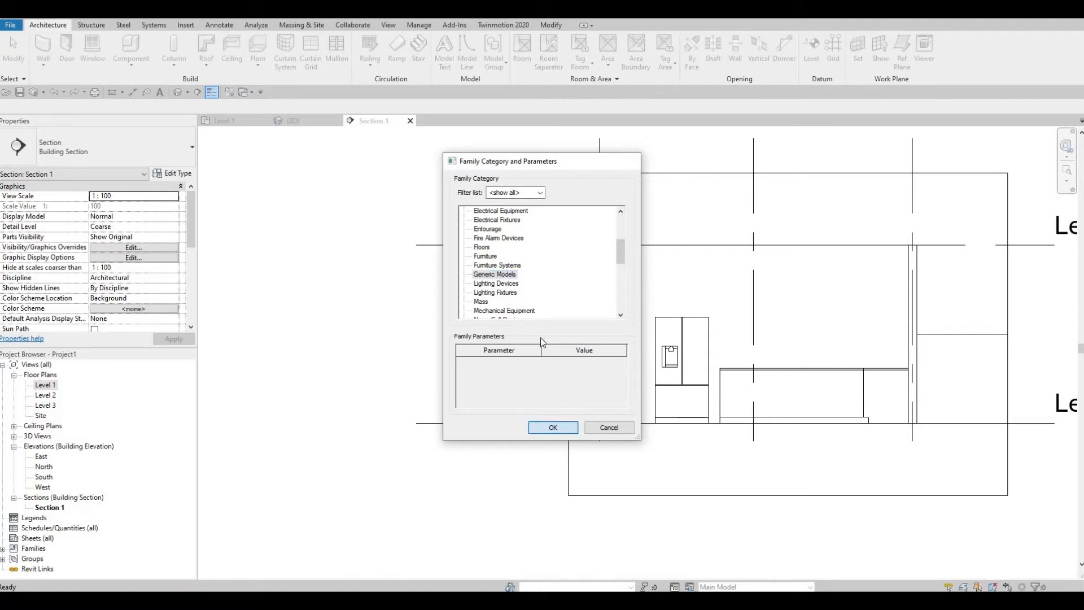
pyautogui.click(530, 328)
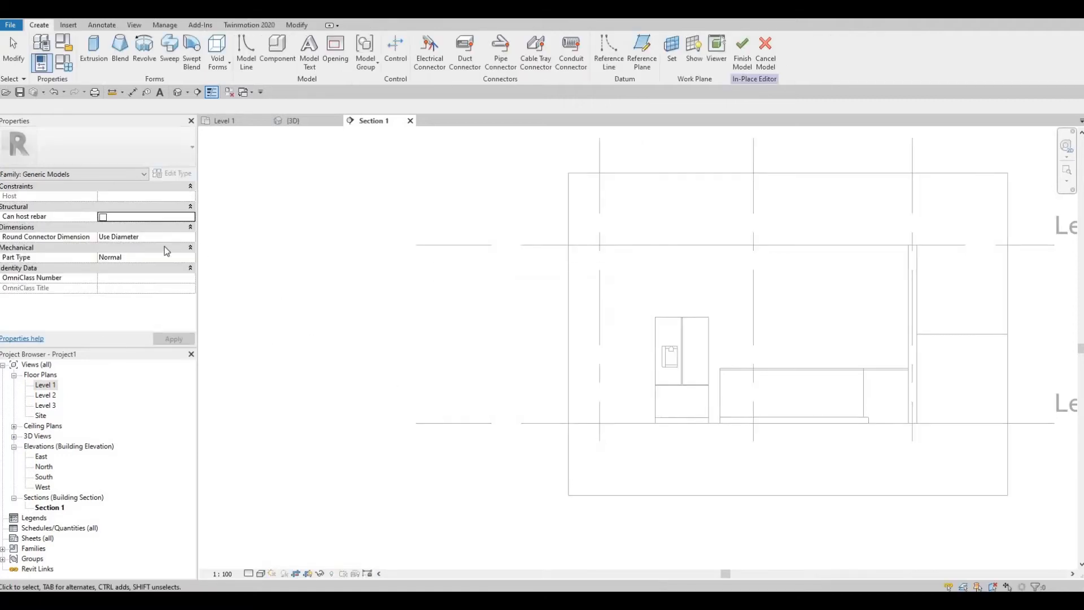
# Step: Start an extrusion using the exterior wall face behind the refrigerator and counter as the picked work plane
pyautogui.click(93, 50)
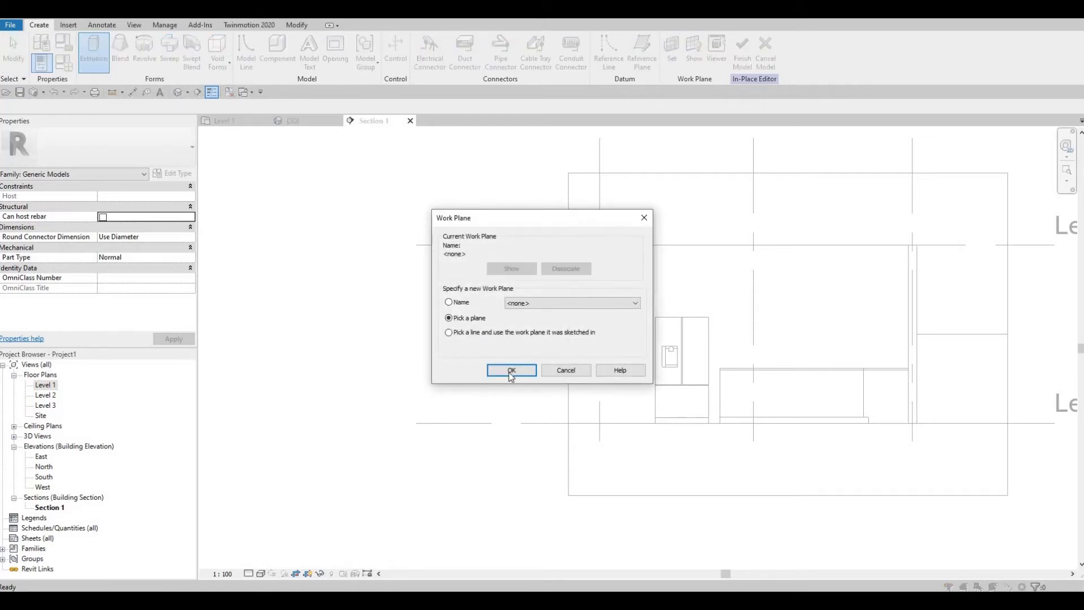
pyautogui.click(514, 373)
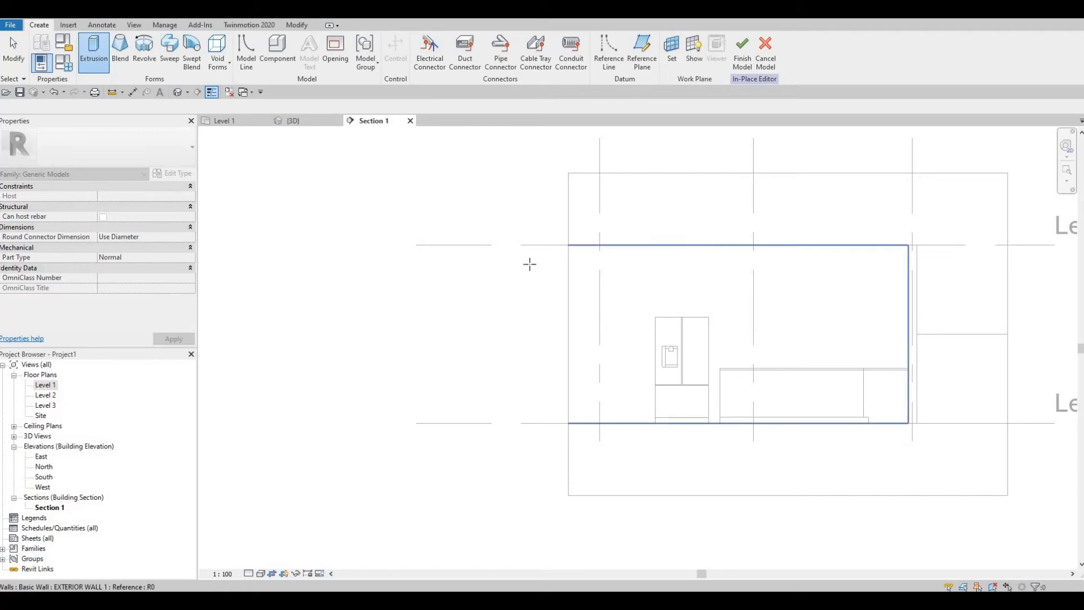
pyautogui.click(530, 264)
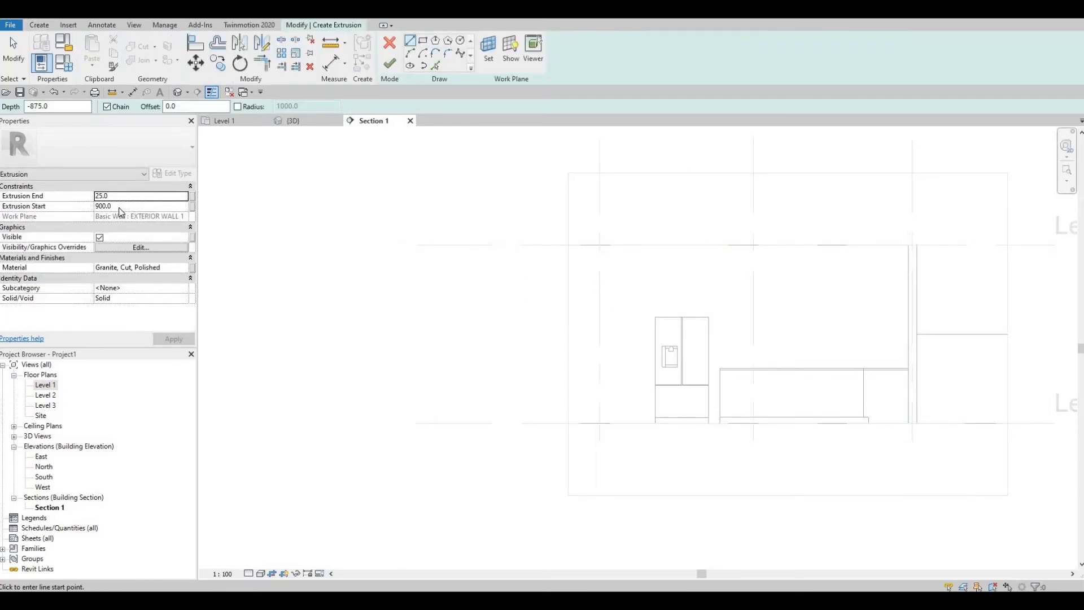
# Step: Set the extrusion start to 0 and the extrusion end to 250
pyautogui.click(57, 206)
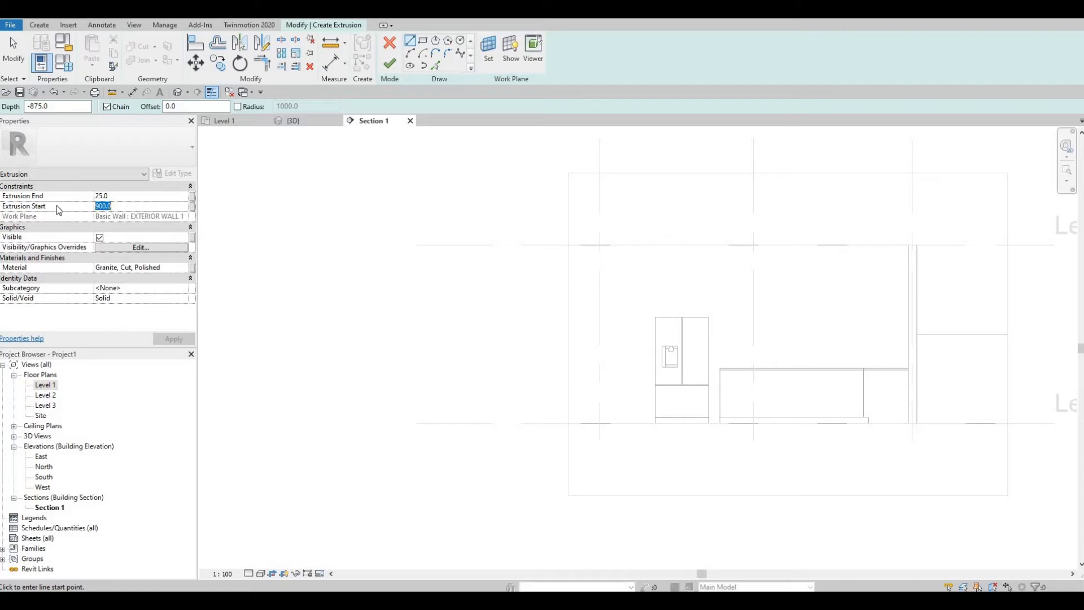
pyautogui.write('0')
pyautogui.click(103, 196)
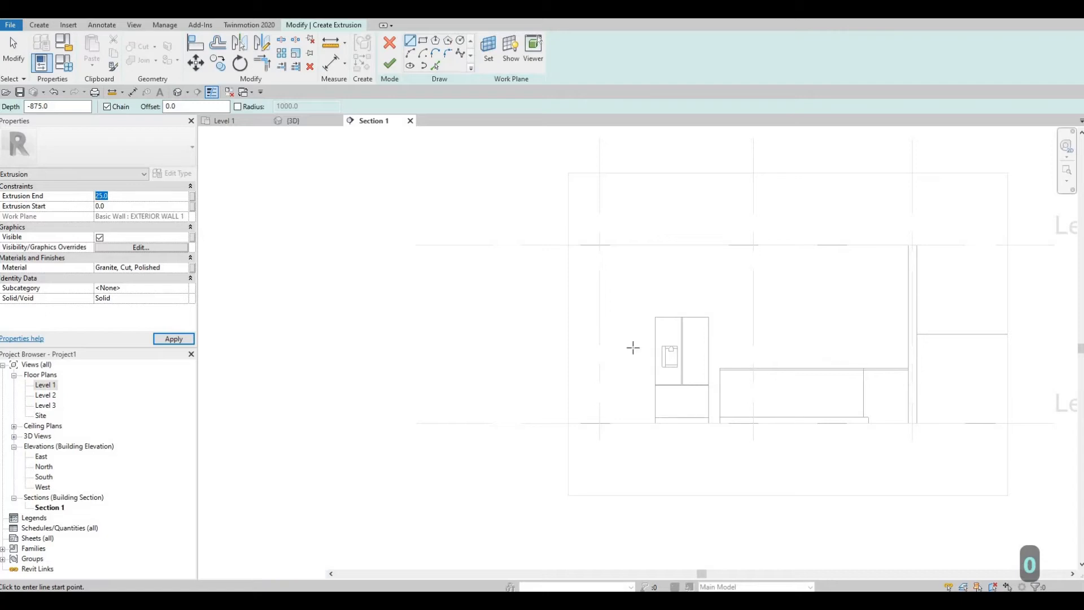
pyautogui.click(140, 196)
pyautogui.write('250')
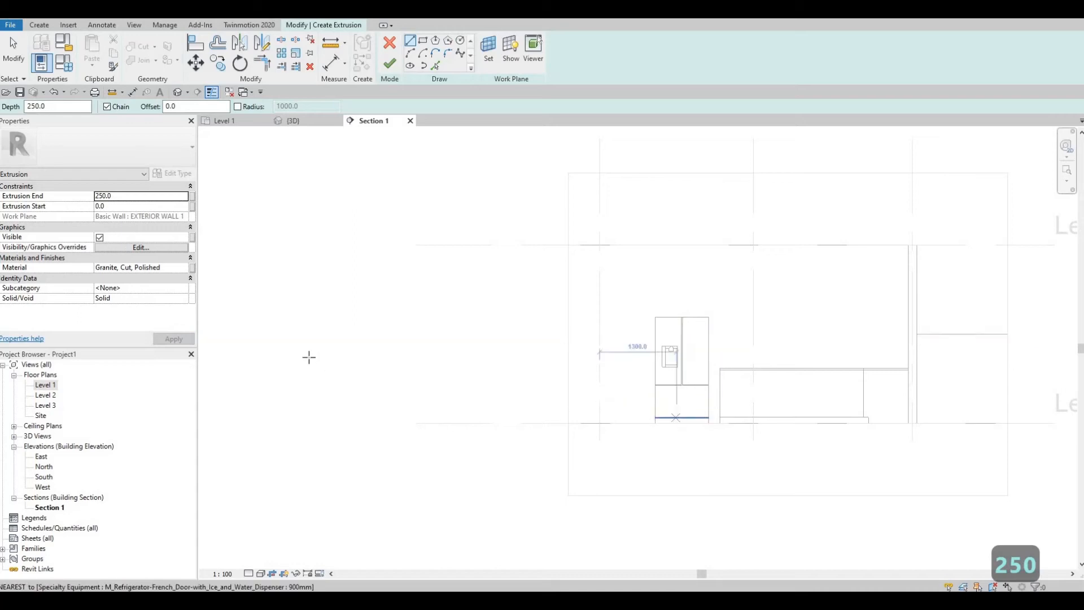
# Step: Add Slate from the AEC Materials Stone library to the project and assign it as the extrusion's material
pyautogui.click(180, 267)
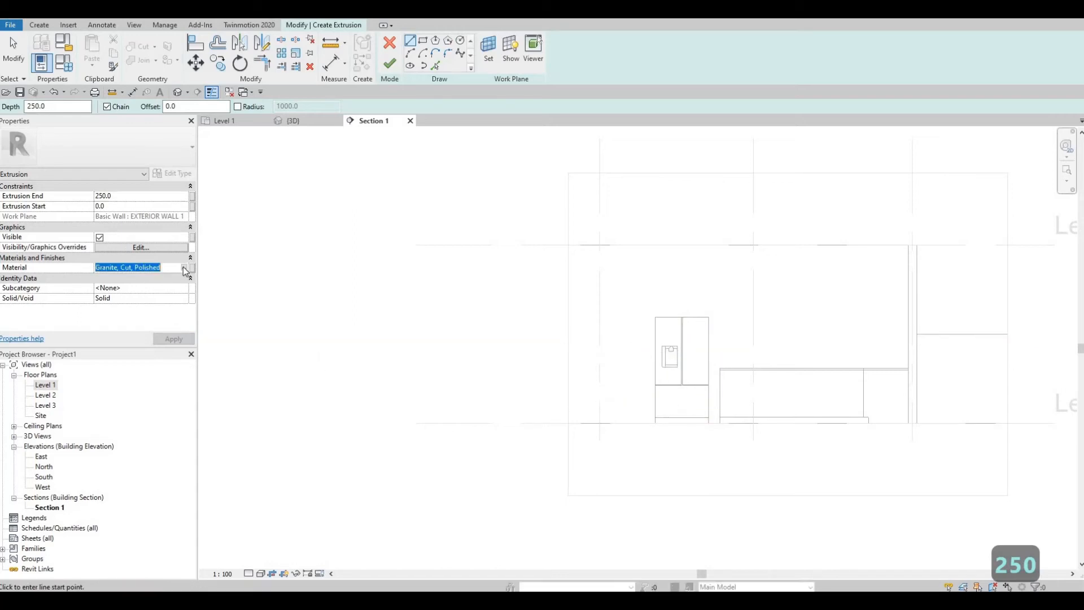
pyautogui.click(184, 268)
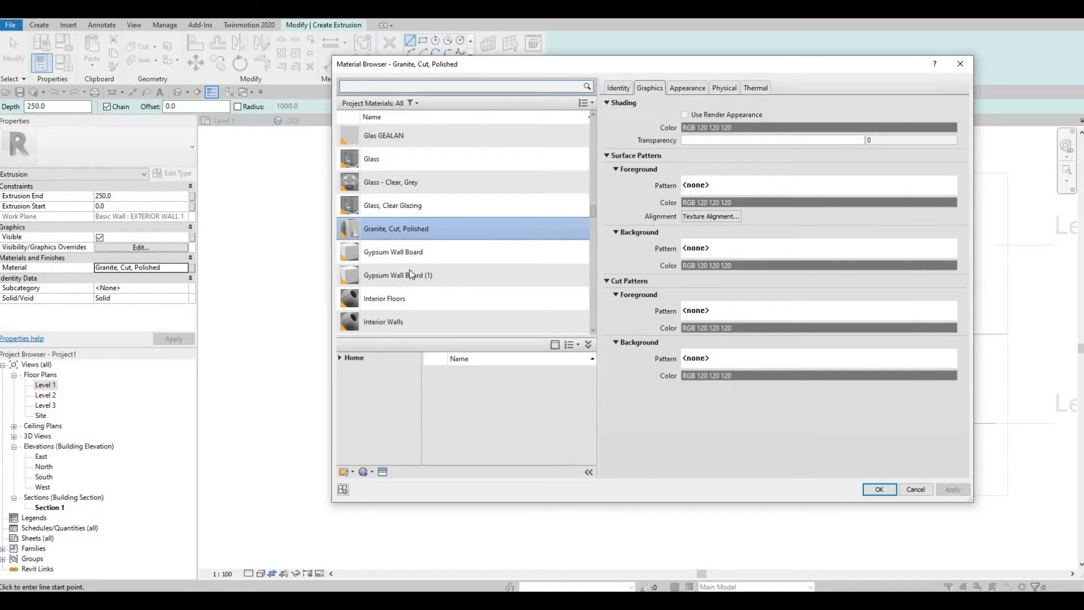
pyautogui.scroll(-5, 414, 263)
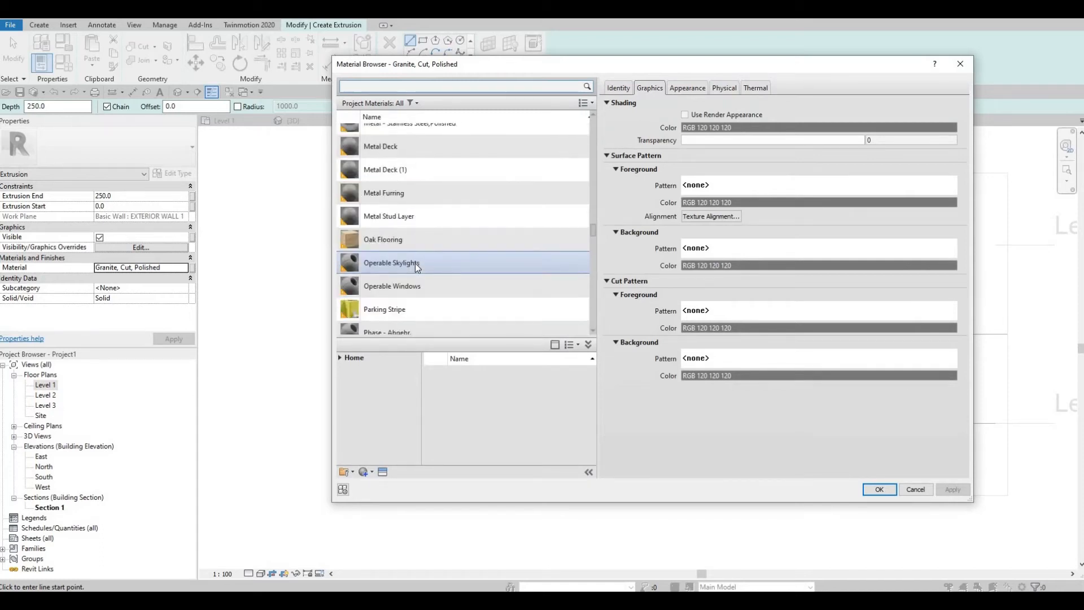
pyautogui.scroll(-5, 415, 263)
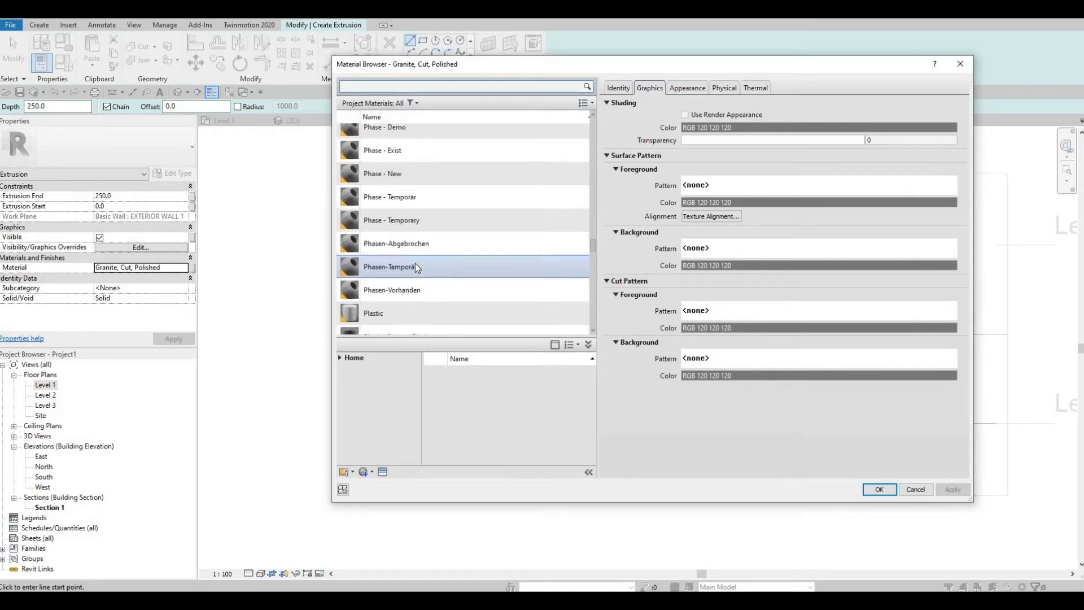
pyautogui.click(339, 357)
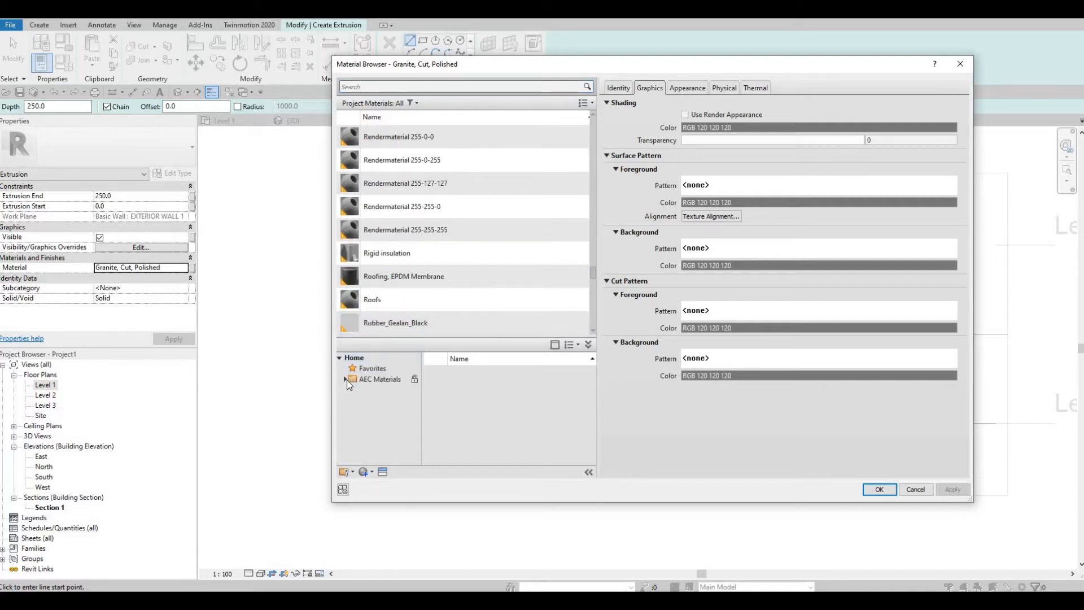
pyautogui.click(346, 379)
pyautogui.scroll(-3, 380, 408)
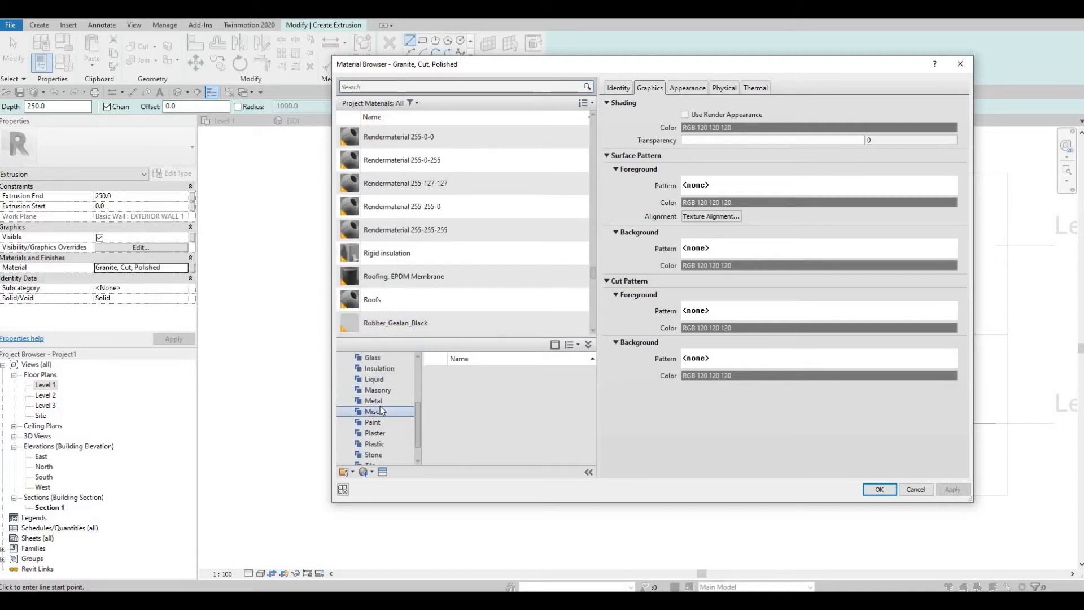
pyautogui.click(372, 454)
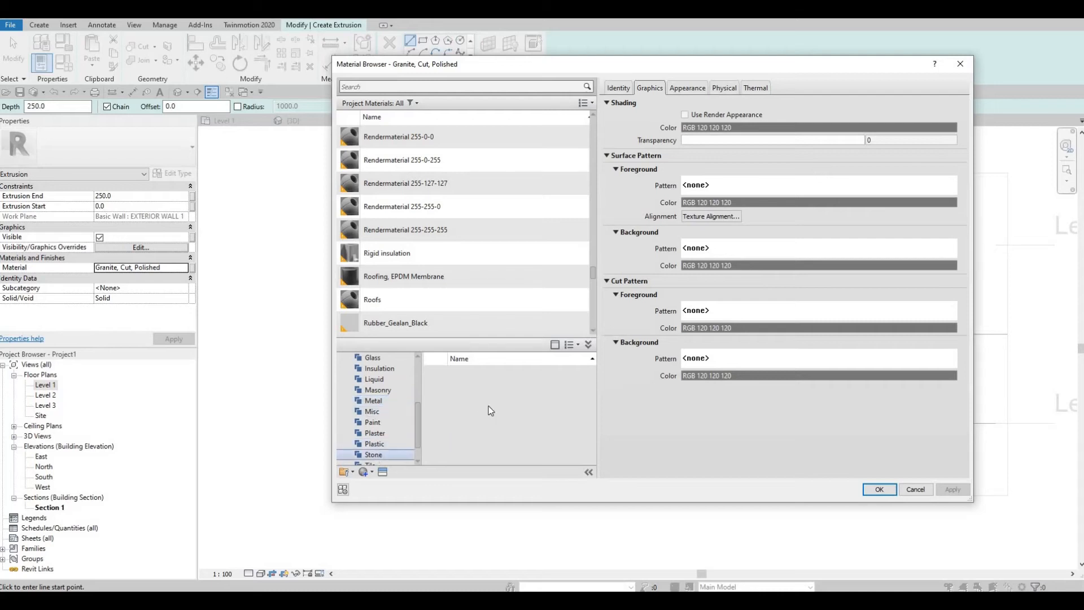
pyautogui.scroll(-2, 534, 439)
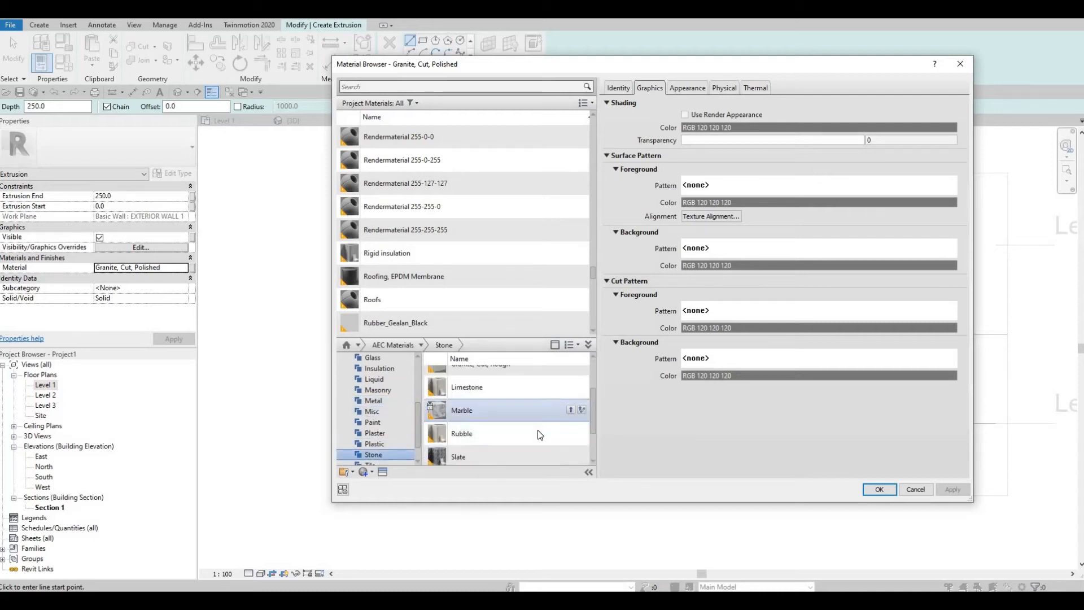
pyautogui.scroll(-1, 539, 434)
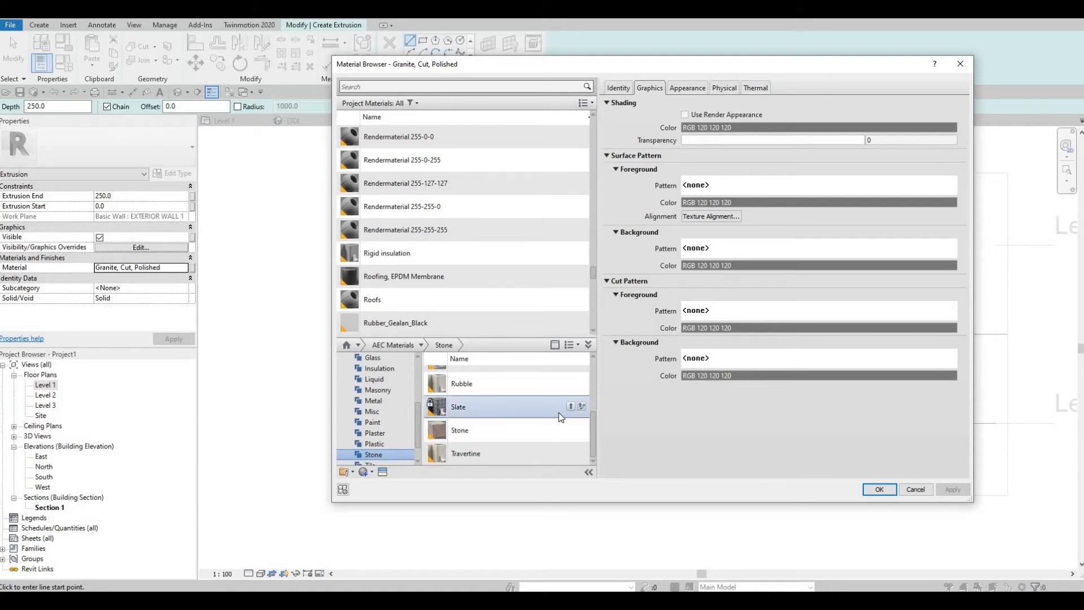
pyautogui.click(581, 406)
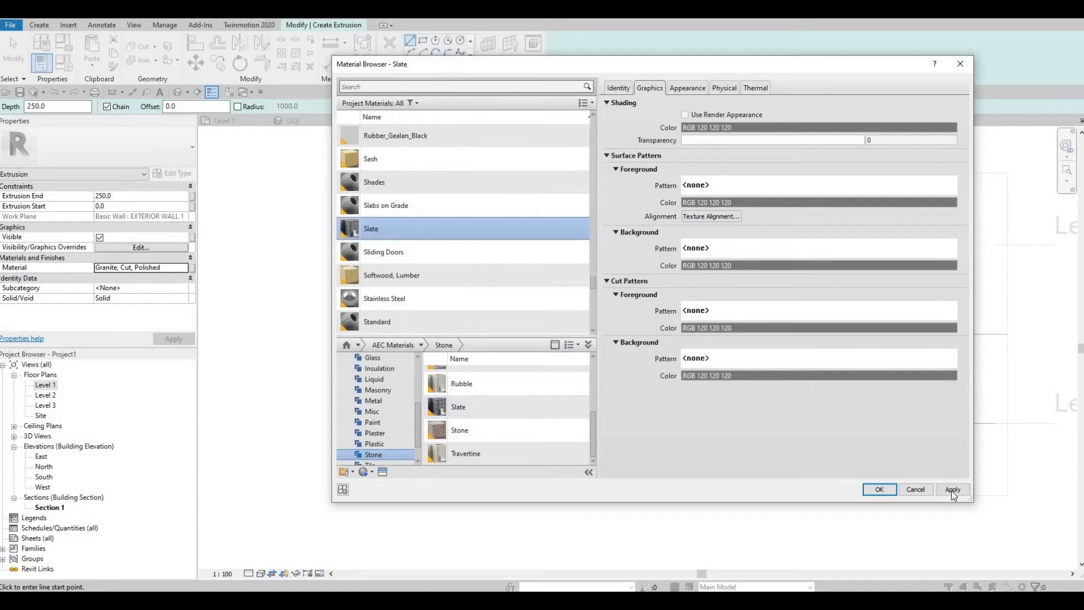
pyautogui.click(879, 488)
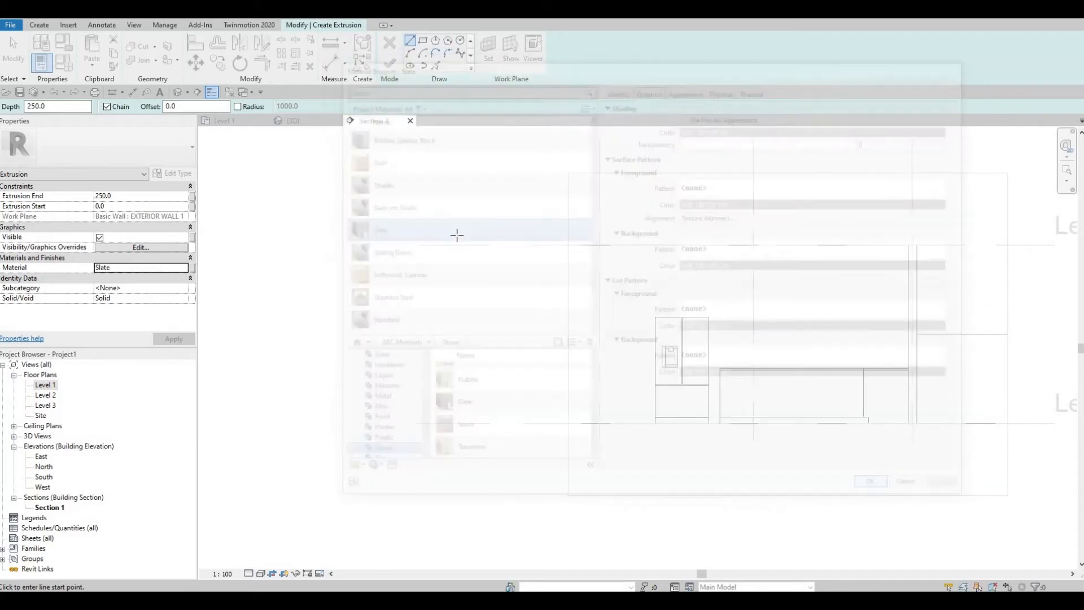
# Step: Sketch a rectangle around the refrigerator from Level 1 up to Level 2, about 1438 wide and 3000 high
pyautogui.click(654, 423)
pyautogui.click(640, 423)
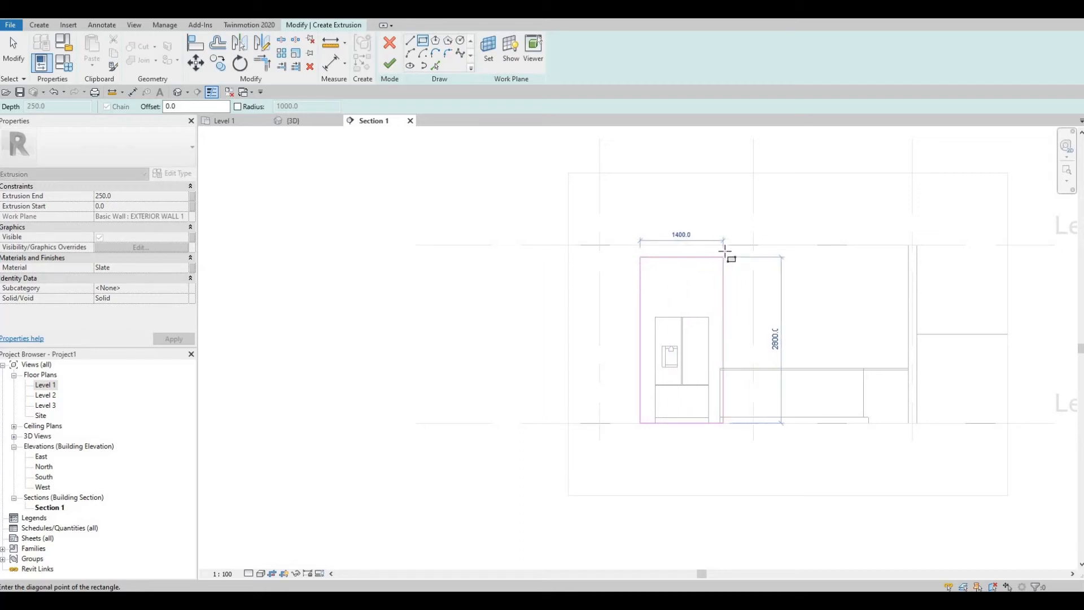
pyautogui.click(725, 245)
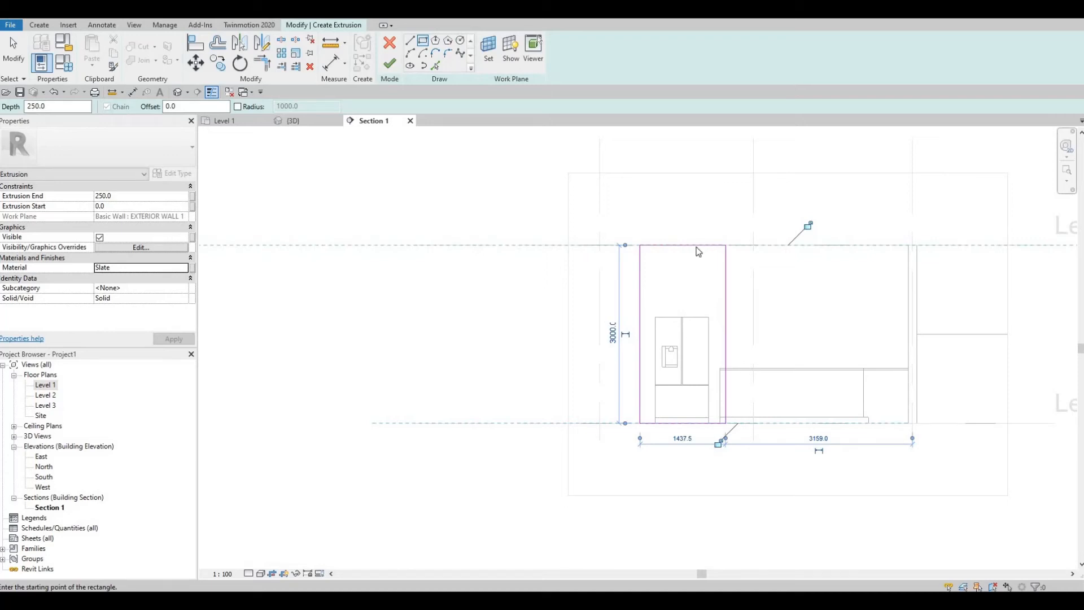
pyautogui.press('Escape')
pyautogui.press('Escape')
pyautogui.press('Escape')
# Step: Set the sketched rectangle's height above Level 1 to 2800
pyautogui.click(725, 336)
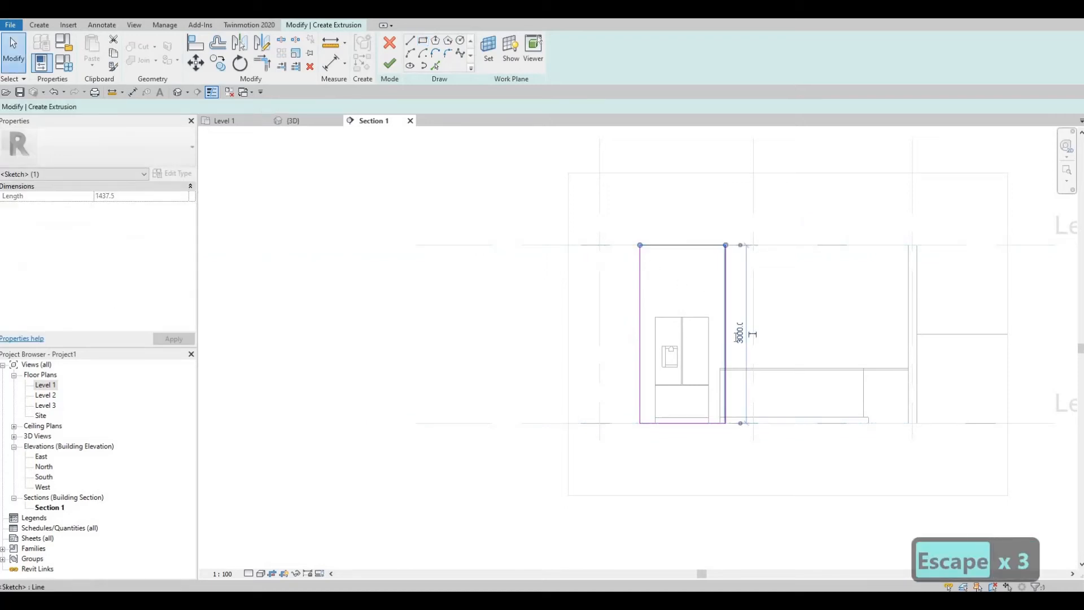
pyautogui.click(737, 334)
pyautogui.write('2800')
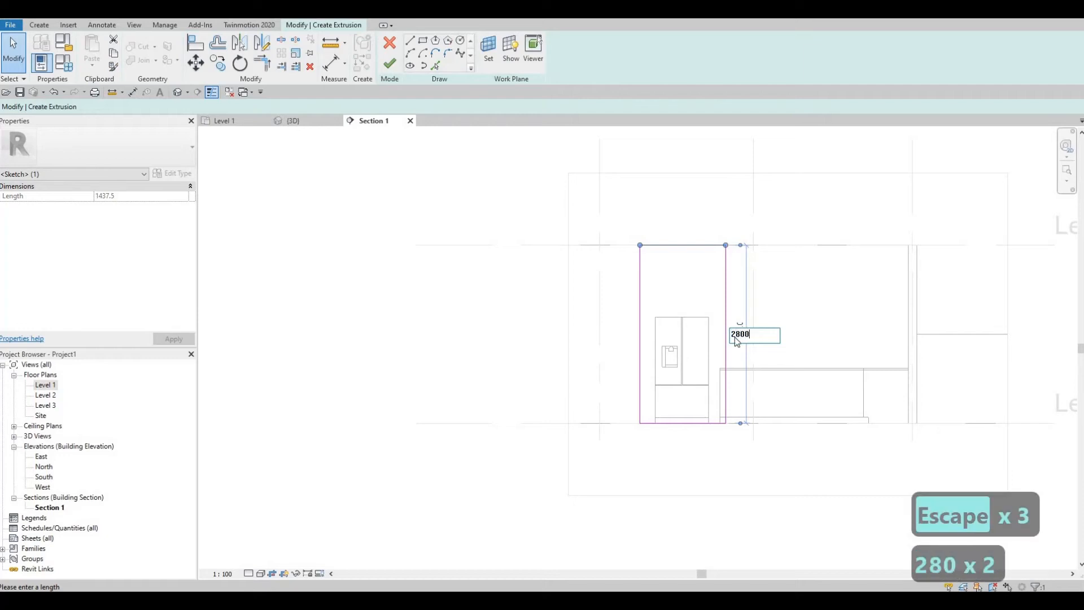
pyautogui.press('Return')
pyautogui.press('Escape')
pyautogui.press('Escape')
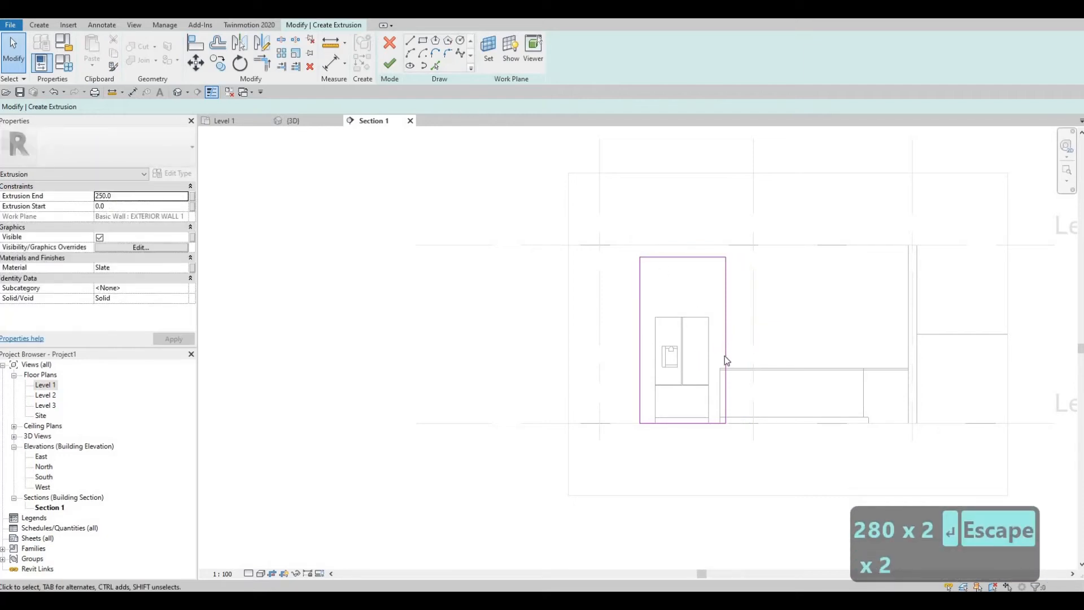
# Step: Align the rectangle's vertical edge on the counter side with the adjoining end of the counter
pyautogui.press('a')
pyautogui.press('l')
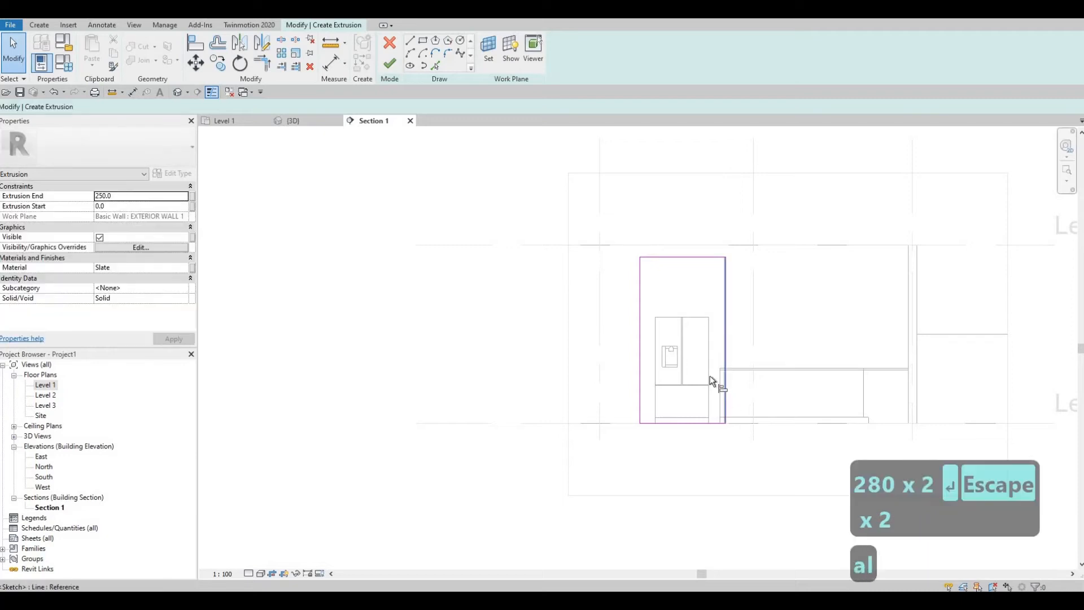
pyautogui.scroll(2, 710, 375)
pyautogui.click(709, 375)
pyautogui.click(719, 327)
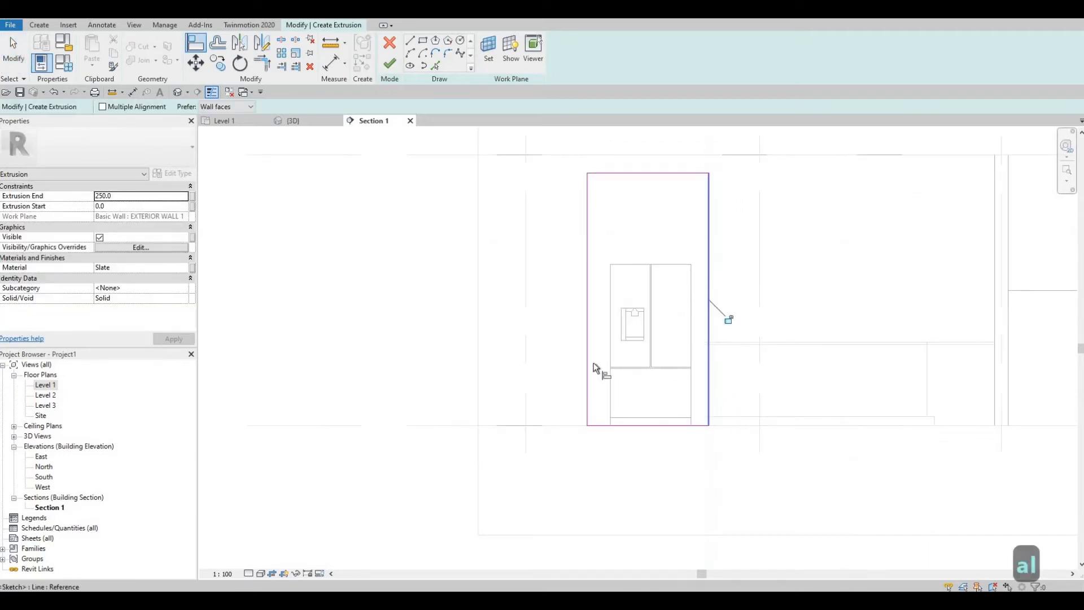
pyautogui.press('Escape')
pyautogui.press('Escape')
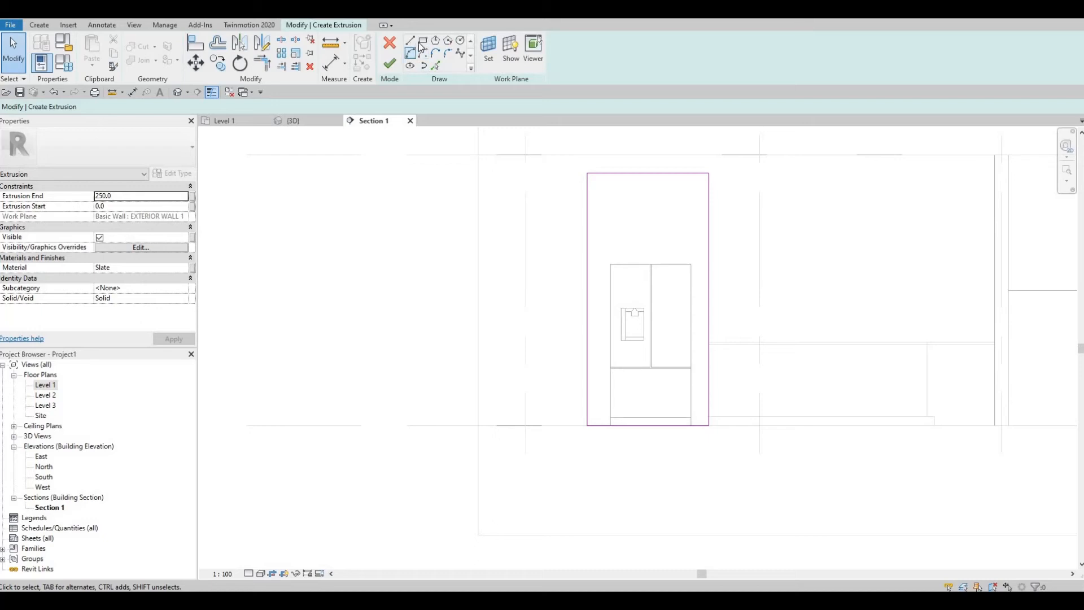
# Step: Sketch a second rectangle tracing the refrigerator's outline, 900 wide and about 1785 high, as the opening
pyautogui.click(435, 67)
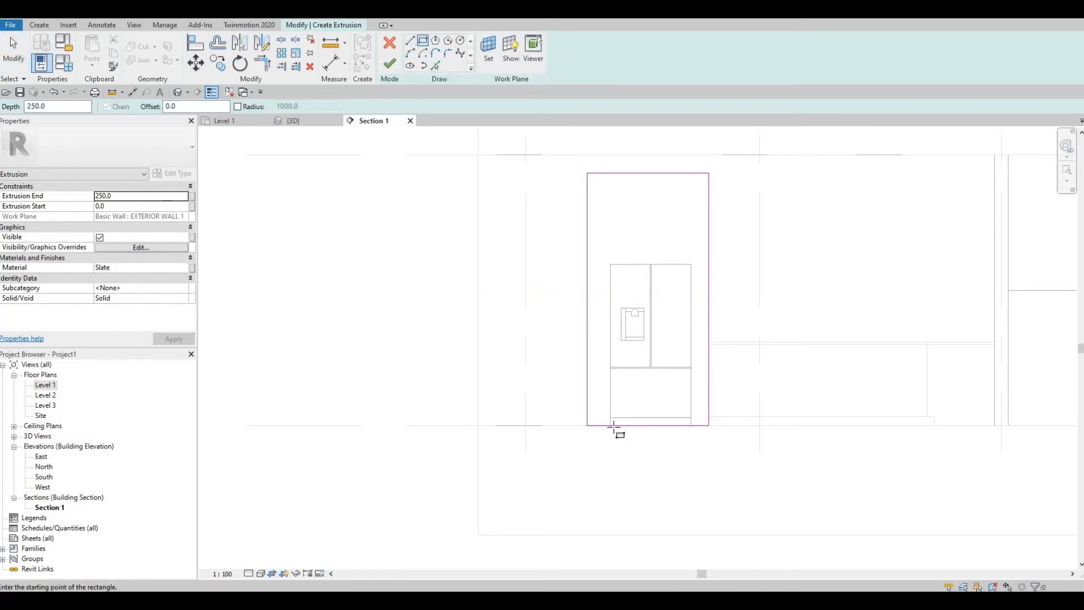
pyautogui.click(611, 425)
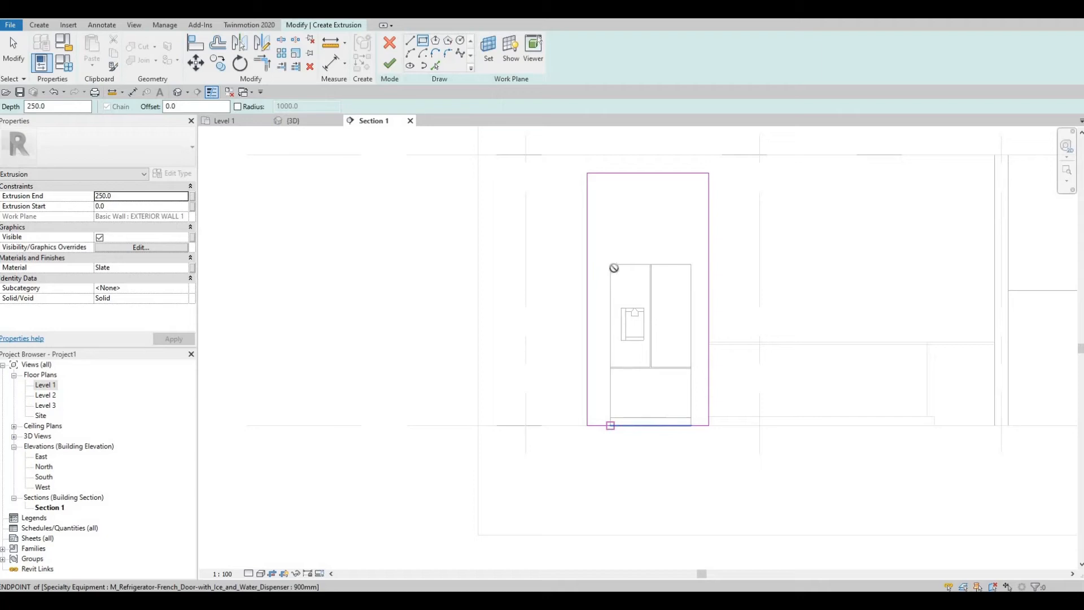
pyautogui.click(691, 263)
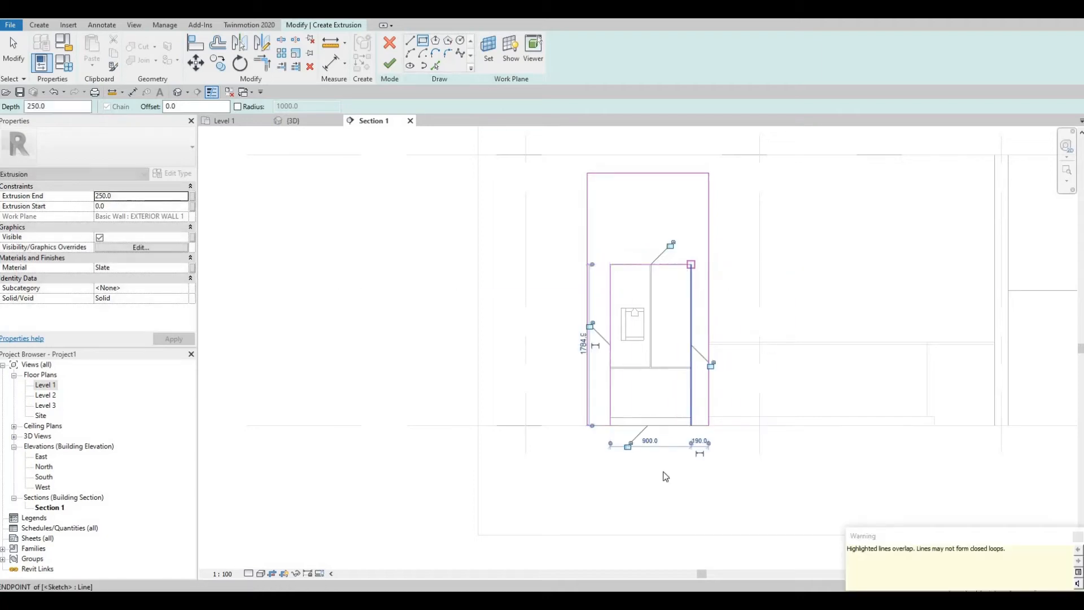
pyautogui.press('Escape')
pyautogui.press('Escape')
pyautogui.press('Escape')
# Step: Delete the inner rectangle's overlapping base line and split the outer rectangle's base line at its midpoint
pyautogui.scroll(1, 649, 420)
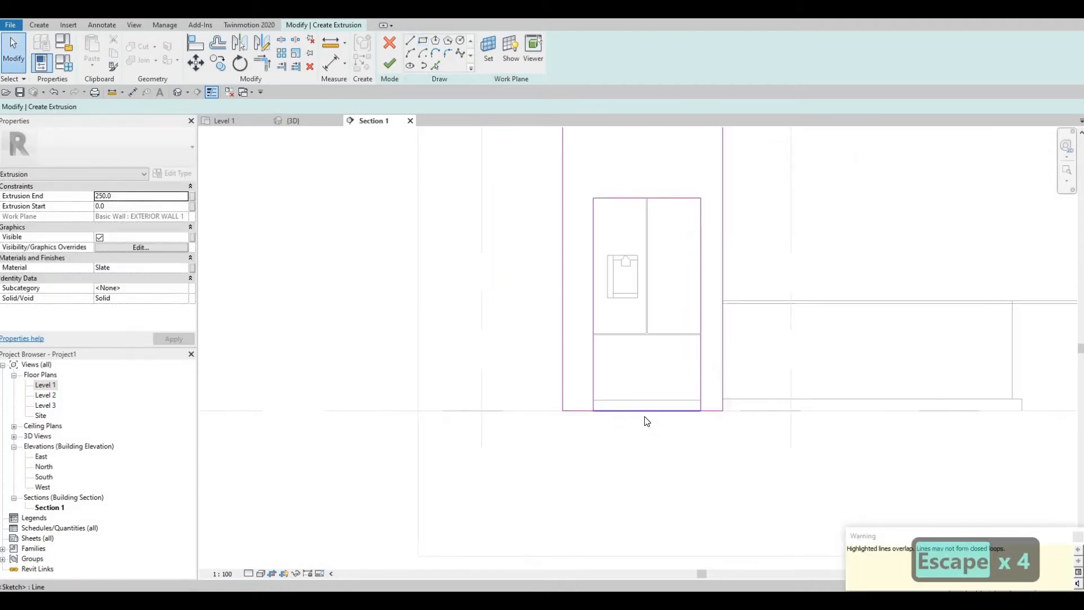
pyautogui.click(647, 412)
pyautogui.press('Delete')
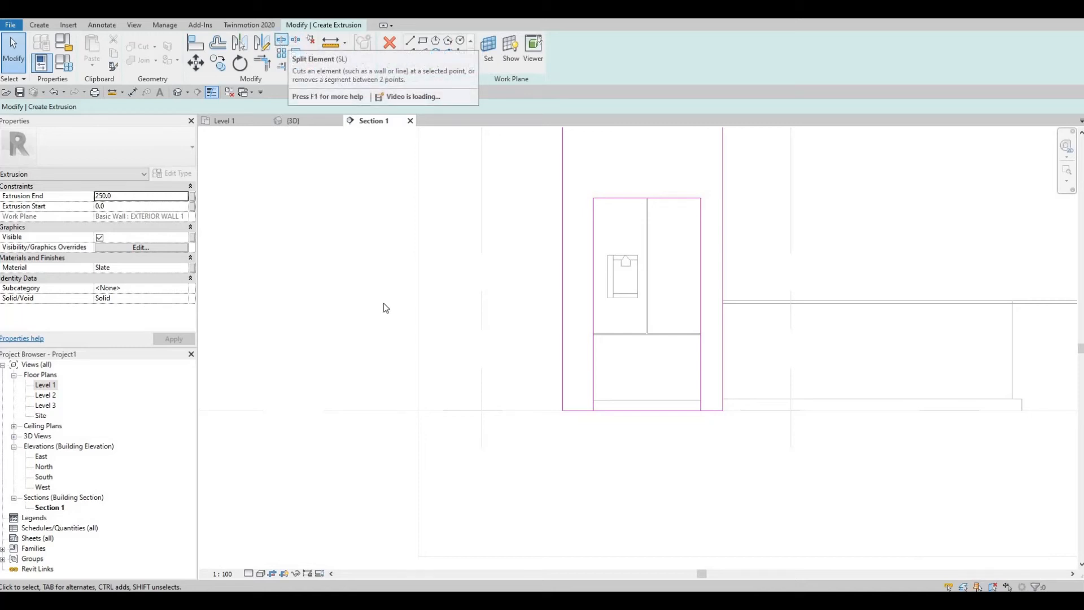
pyautogui.press('s')
pyautogui.press('l')
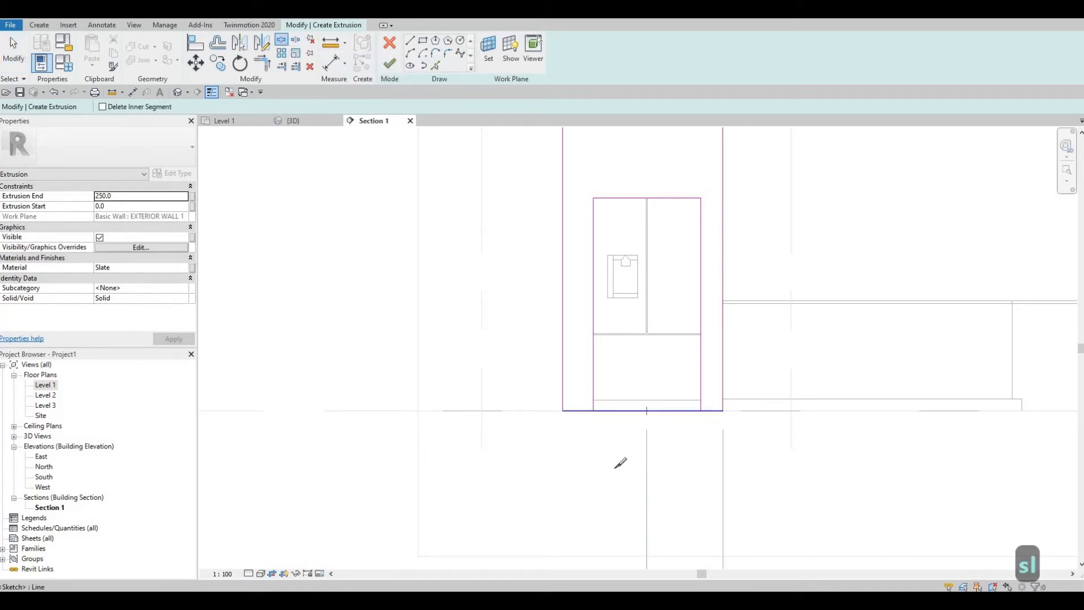
pyautogui.press('Escape')
pyautogui.press('Escape')
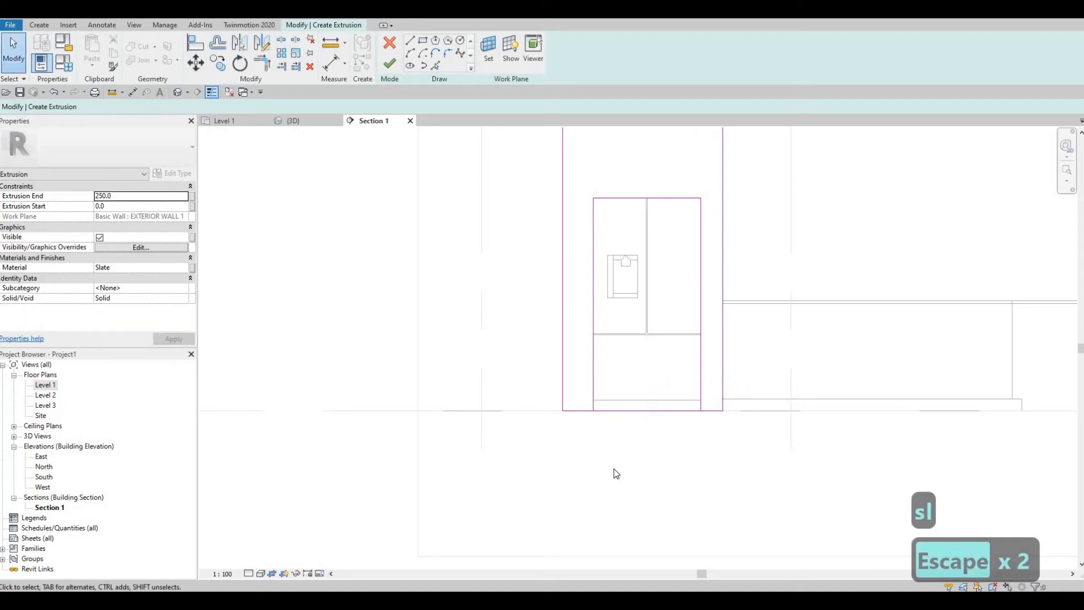
# Step: Trim both halves of the base line to the opening's sides and finish the extrusion sketch around the refrigerator
pyautogui.press('t')
pyautogui.press('r')
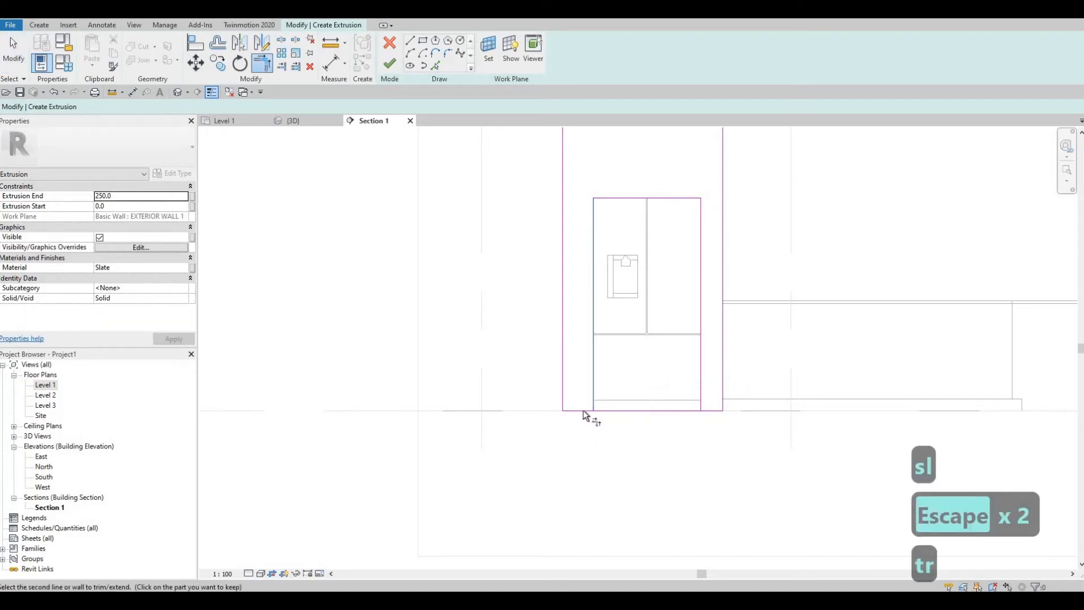
pyautogui.click(703, 392)
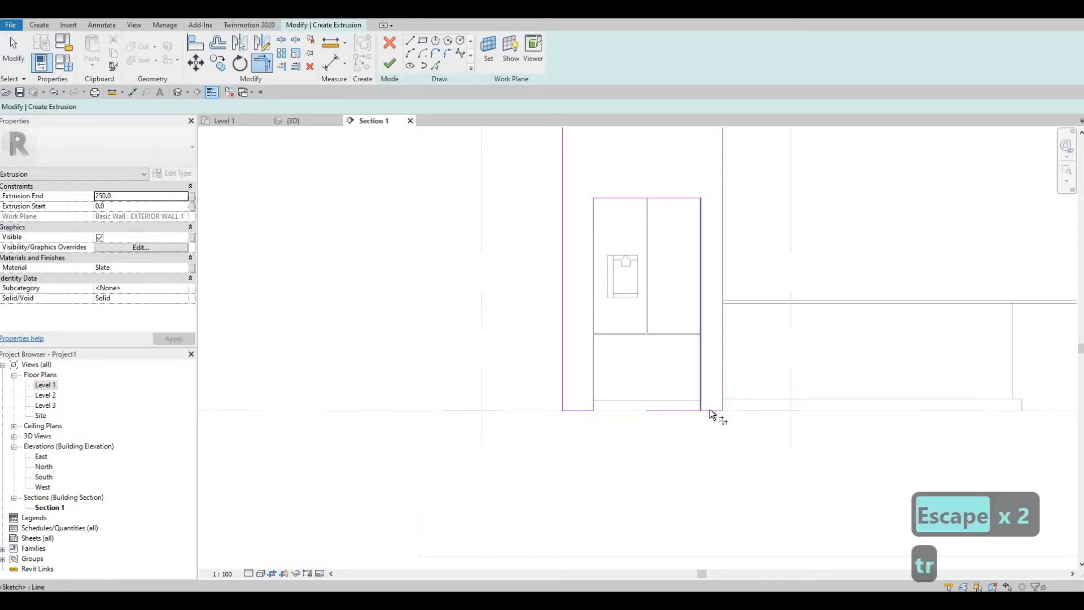
pyautogui.click(709, 408)
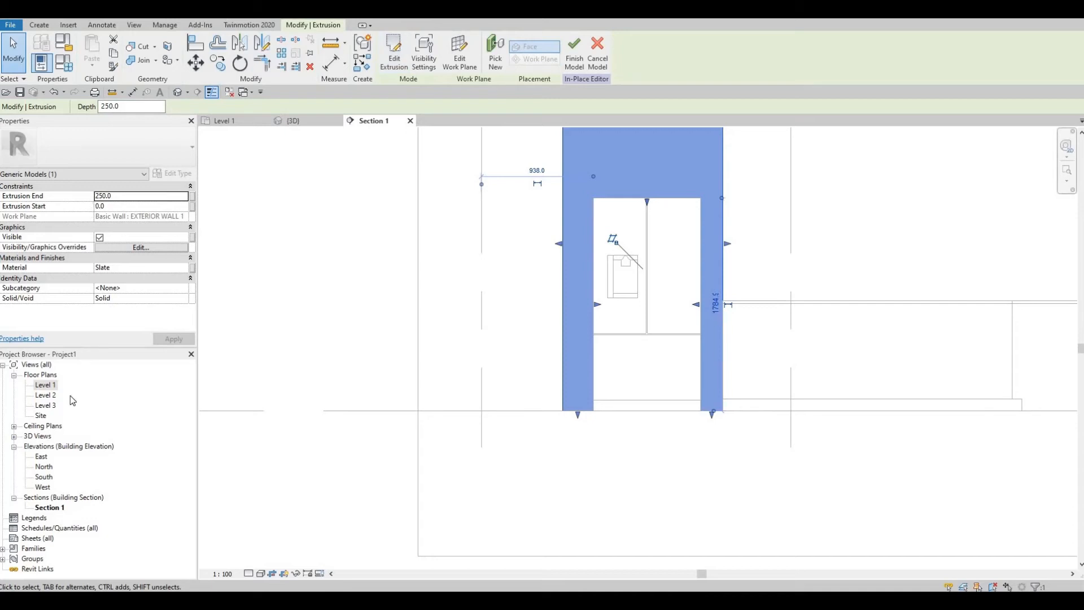
# Step: In the Level 1 plan, stretch the extrusion's depth to 850, flush with the refrigerator's front
pyautogui.doubleClick(46, 386)
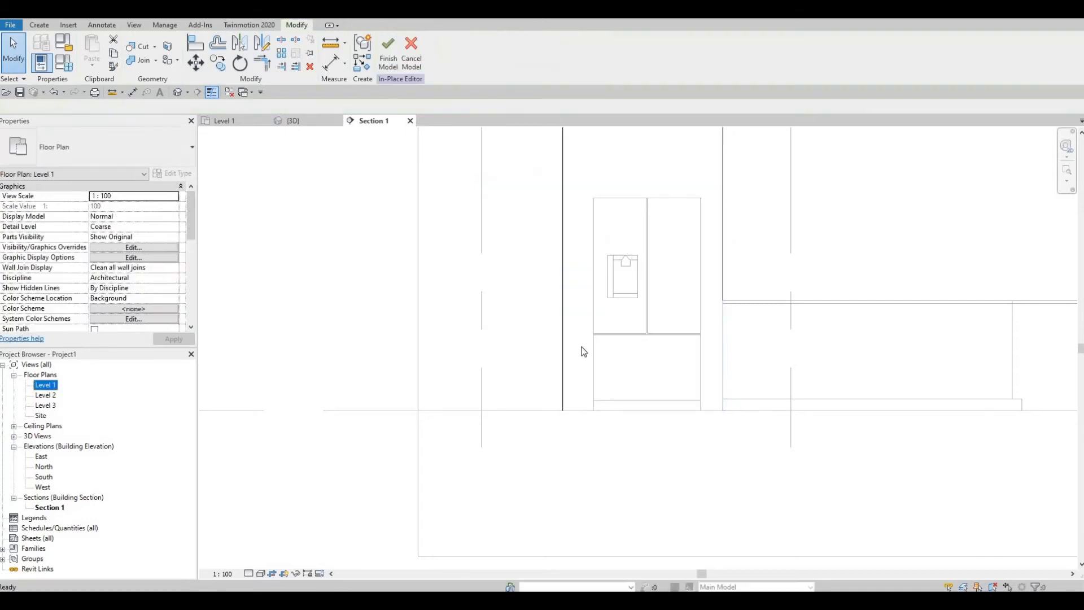
pyautogui.moveTo(702, 289); pyautogui.dragTo(651, 349, button='middle')
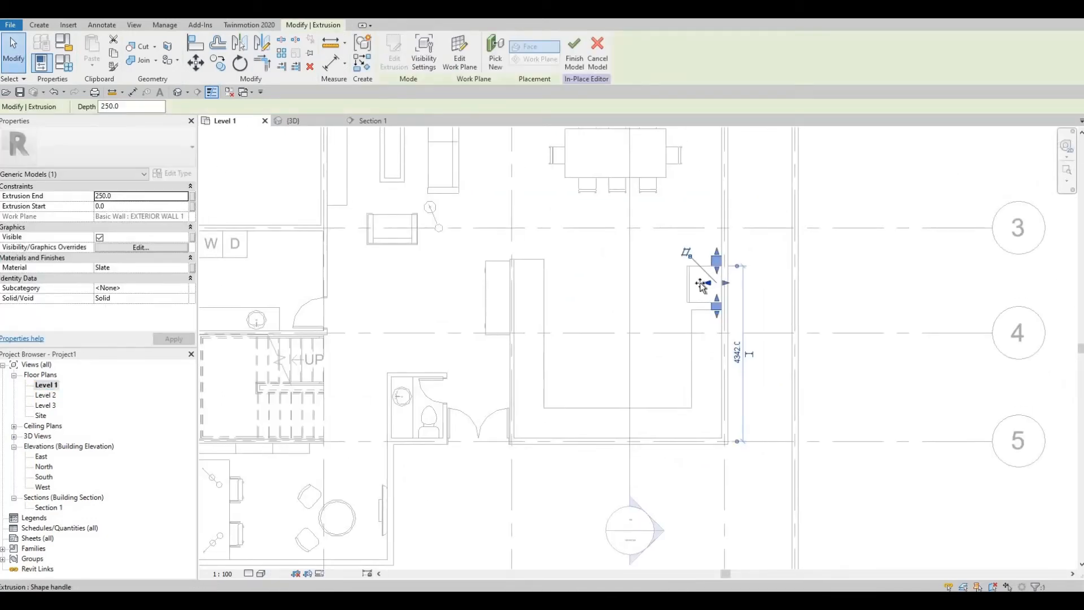
pyautogui.moveTo(704, 283)
pyautogui.mouseDown()
pyautogui.moveTo(679, 284)
pyautogui.moveTo(688, 285)
pyautogui.mouseUp()
pyautogui.scroll(5, 689, 305)
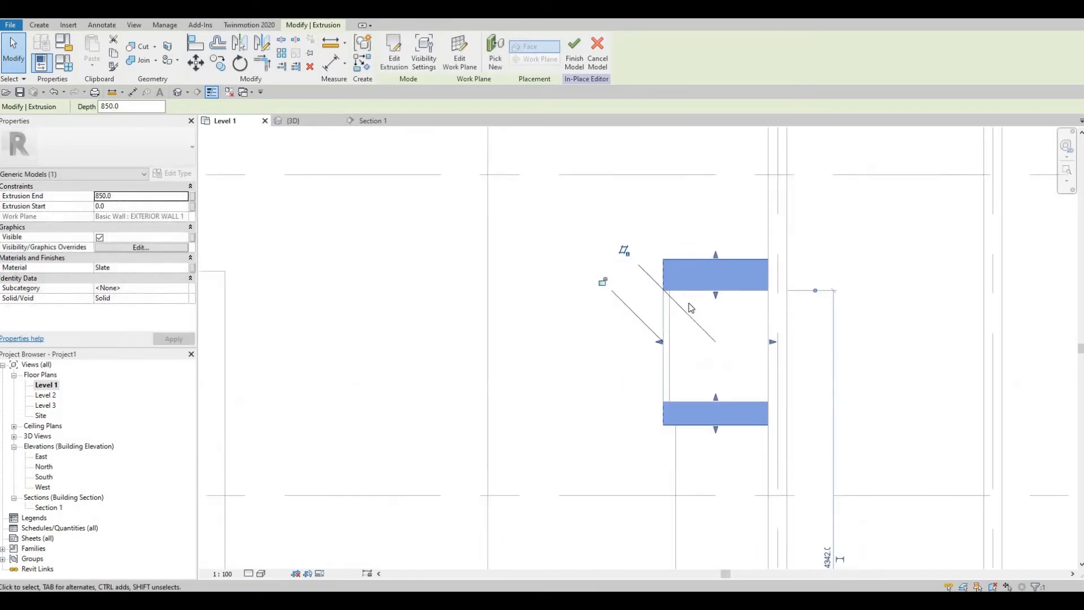
pyautogui.press('Escape')
pyautogui.press('Escape')
# Step: Align the slate surround's outer edge nearest grid 3 with the end of the counter leg on the opposite wall
pyautogui.press('a')
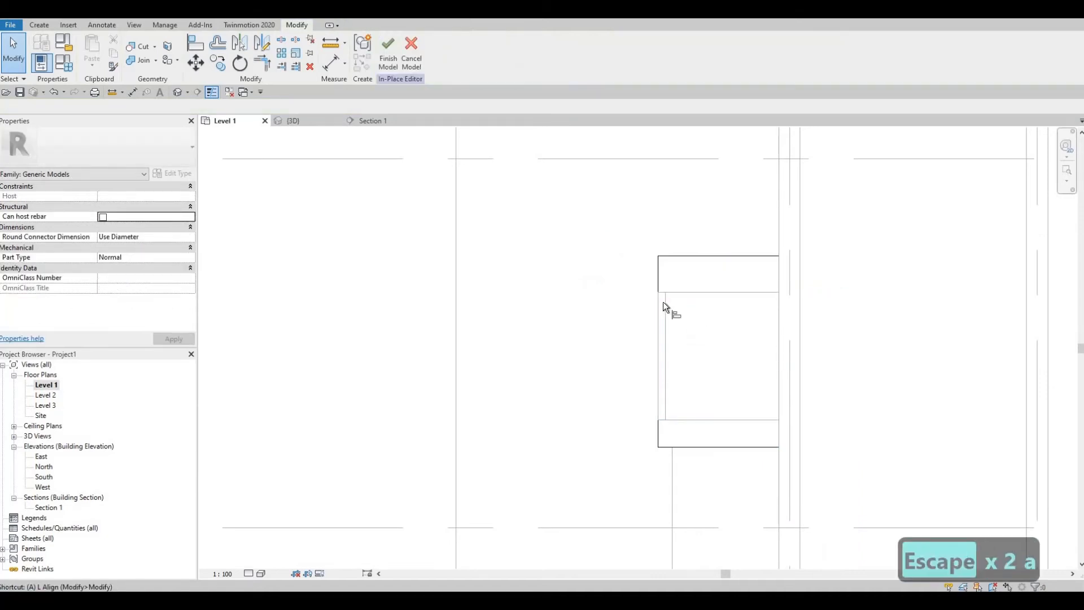
pyautogui.press('l')
pyautogui.scroll(-2, 648, 283)
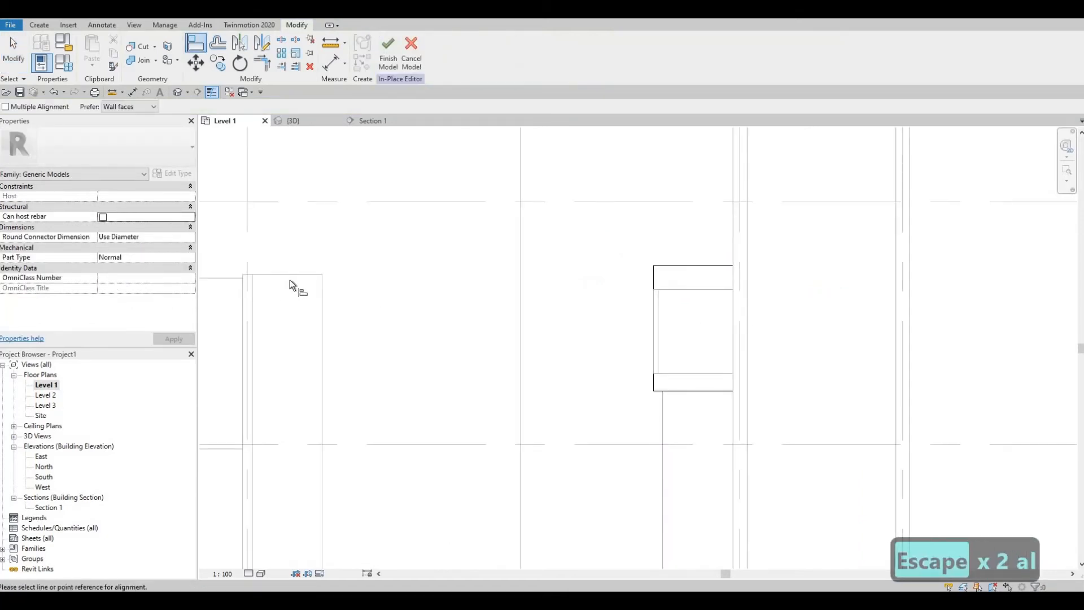
pyautogui.click(290, 276)
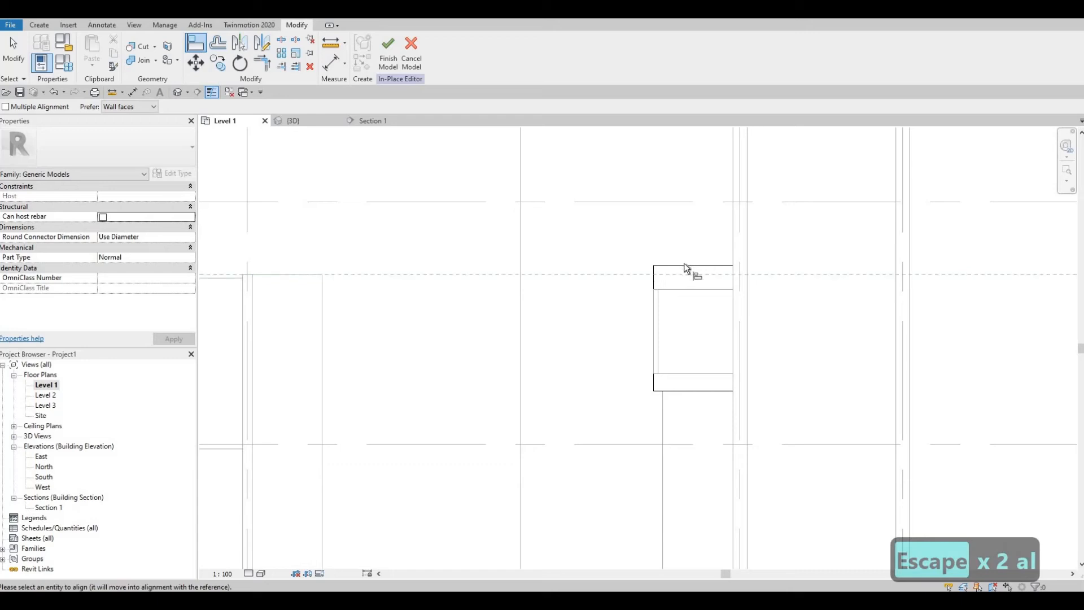
pyautogui.click(646, 278)
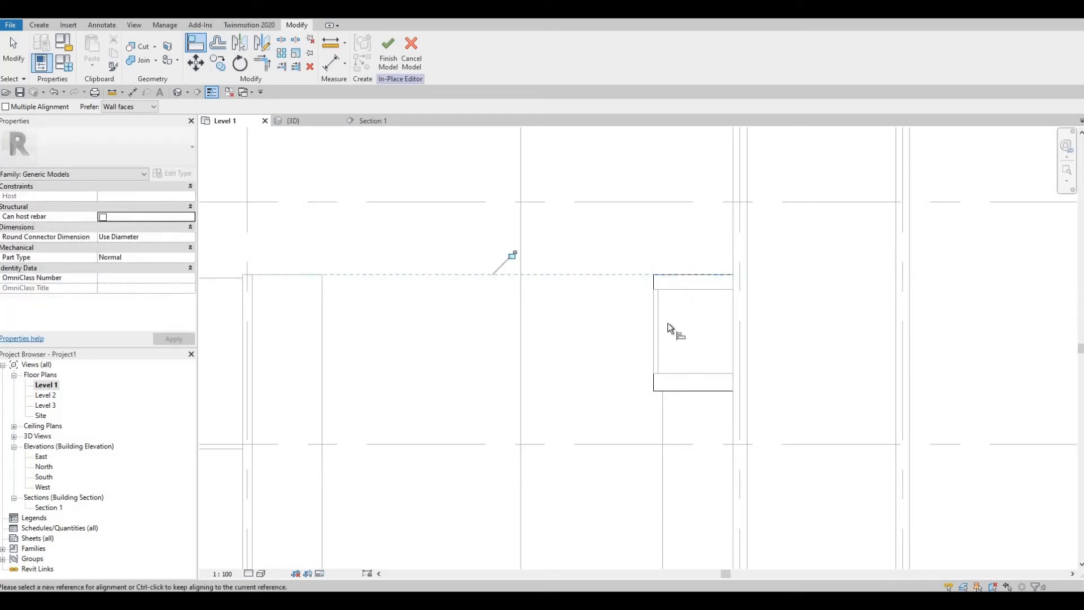
pyautogui.press('Escape')
pyautogui.press('Escape')
# Step: Pull the surround extrusion's front face back to a depth of about 812 and finish the in-place model
pyautogui.click(657, 291)
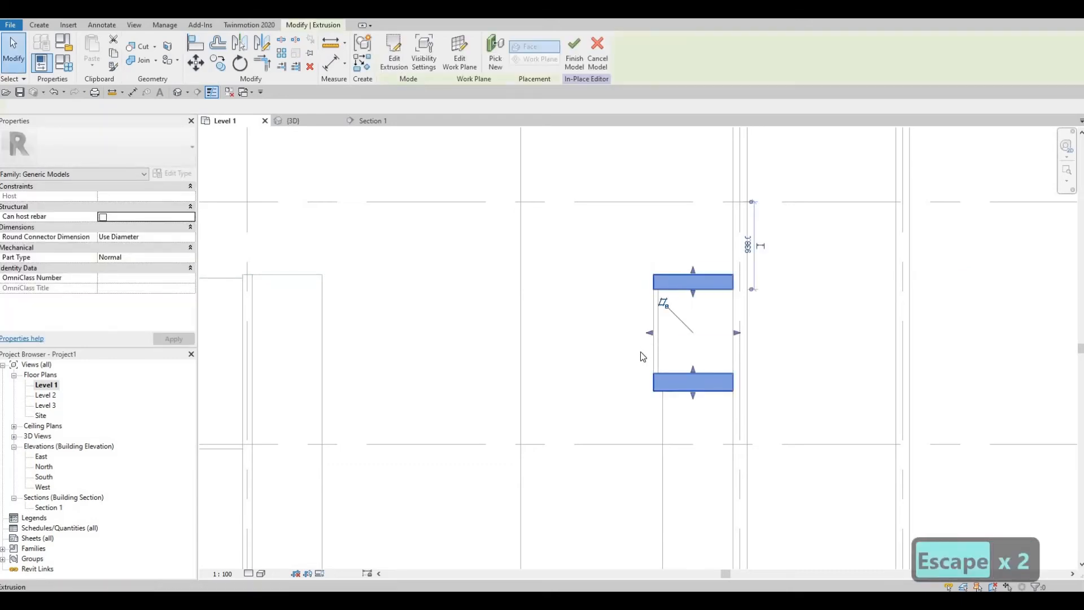
pyautogui.scroll(2, 659, 291)
pyautogui.moveTo(647, 353); pyautogui.dragTo(653, 354)
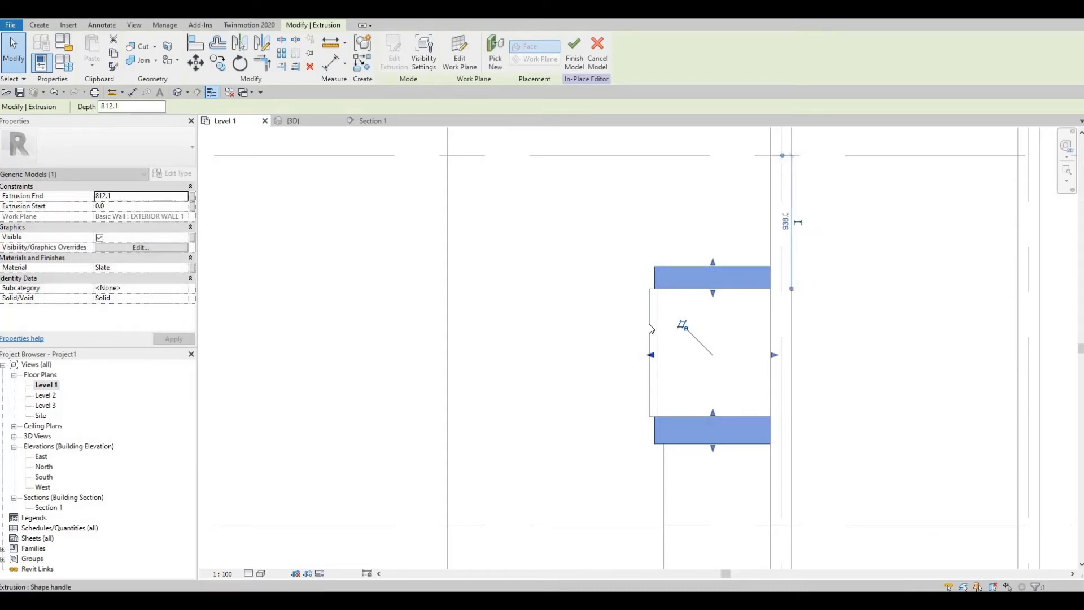
pyautogui.press('Escape')
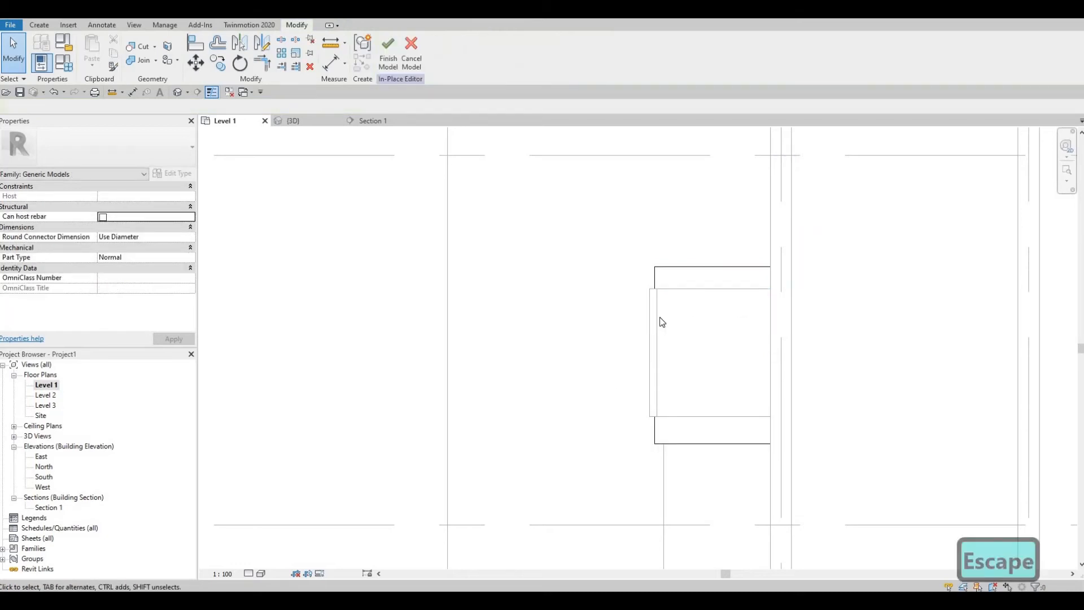
pyautogui.moveTo(564, 418); pyautogui.dragTo(635, 344, button='middle')
pyautogui.scroll(-1, 635, 345)
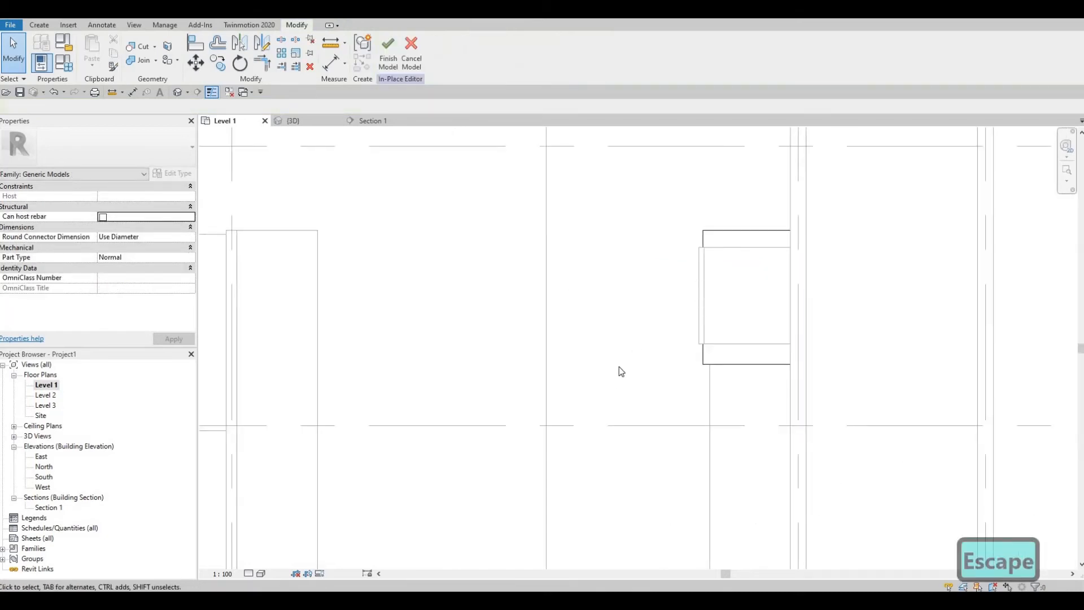
pyautogui.scroll(-2, 689, 365)
pyautogui.scroll(1, 692, 364)
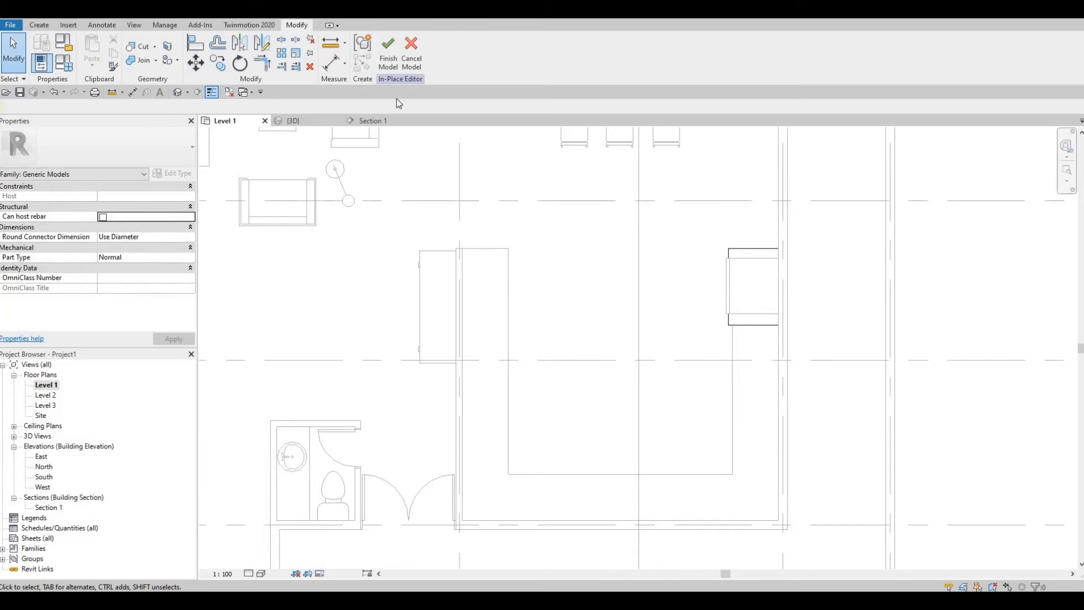
pyautogui.click(386, 60)
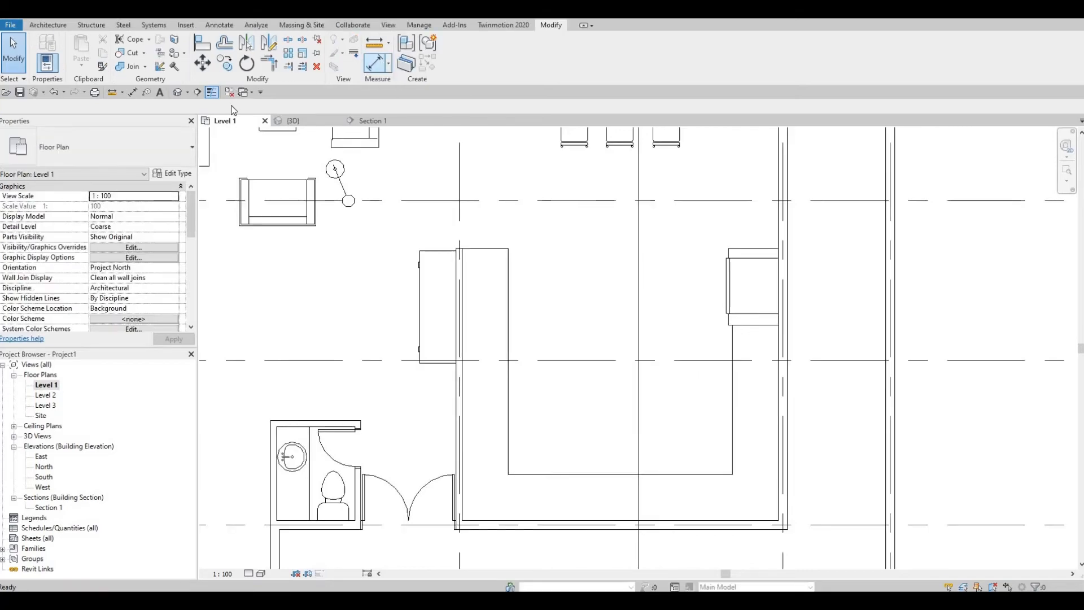
# Step: Examine the kitchen counter and the refrigerator surround from several angles in the 3D view
pyautogui.click(293, 121)
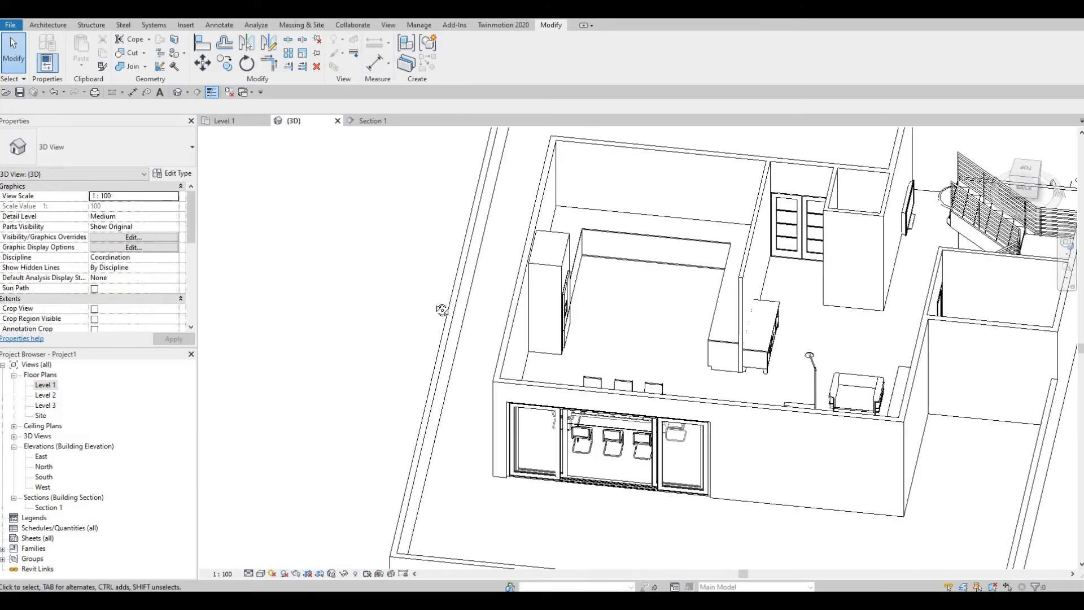
pyautogui.keyDown('shift'); pyautogui.moveTo(442, 310); pyautogui.dragTo(741, 261, button='middle'); pyautogui.keyUp('shift')
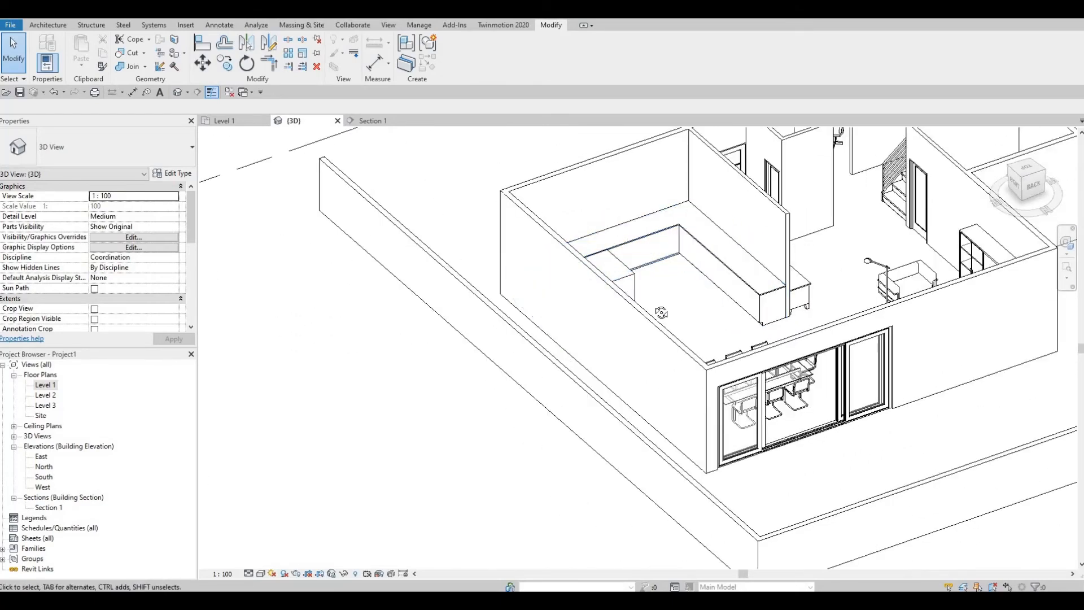
pyautogui.keyDown('shift'); pyautogui.moveTo(537, 315); pyautogui.dragTo(539, 254, button='middle'); pyautogui.keyUp('shift')
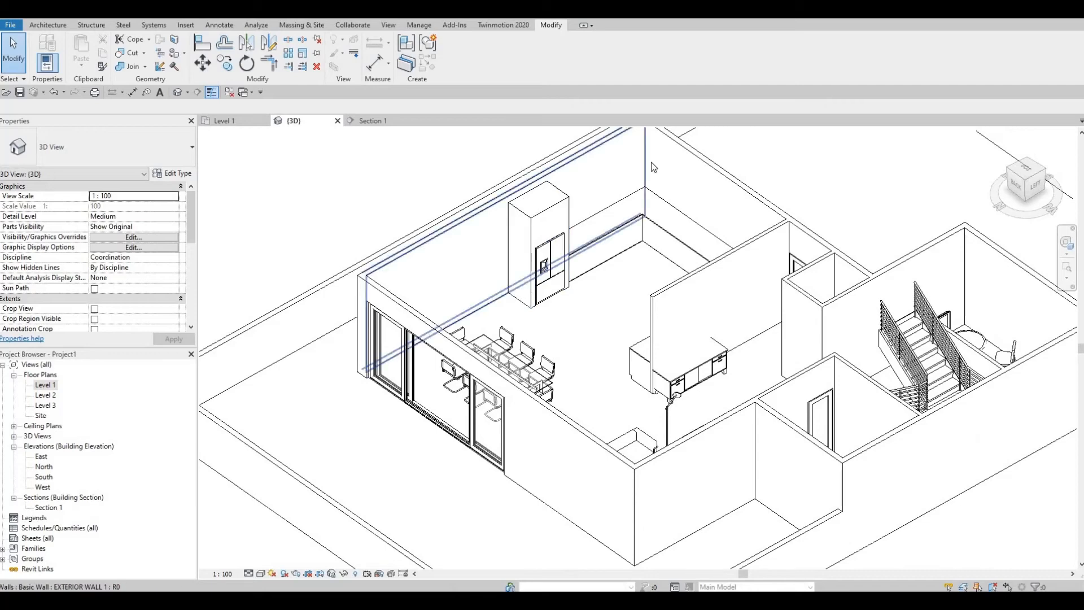
pyautogui.keyDown('shift'); pyautogui.moveTo(654, 207); pyautogui.dragTo(728, 228, button='middle'); pyautogui.keyUp('shift')
pyautogui.moveTo(688, 198); pyautogui.dragTo(745, 172, button='middle')
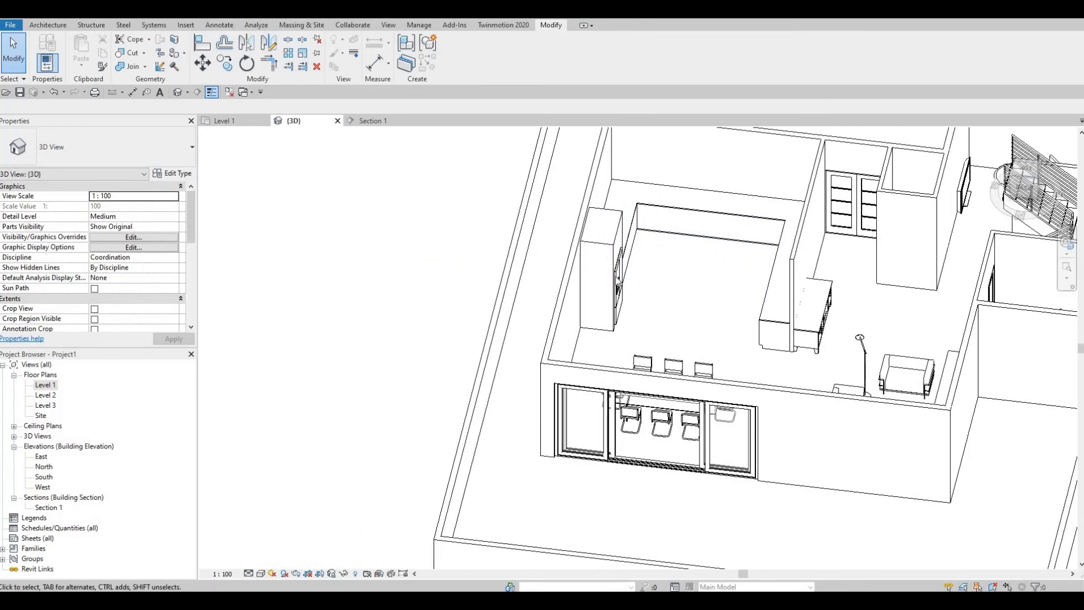
pyautogui.moveTo(584, 160); pyautogui.dragTo(565, 230, button='middle')
pyautogui.keyDown('shift'); pyautogui.moveTo(486, 252); pyautogui.dragTo(452, 223, button='middle'); pyautogui.keyUp('shift')
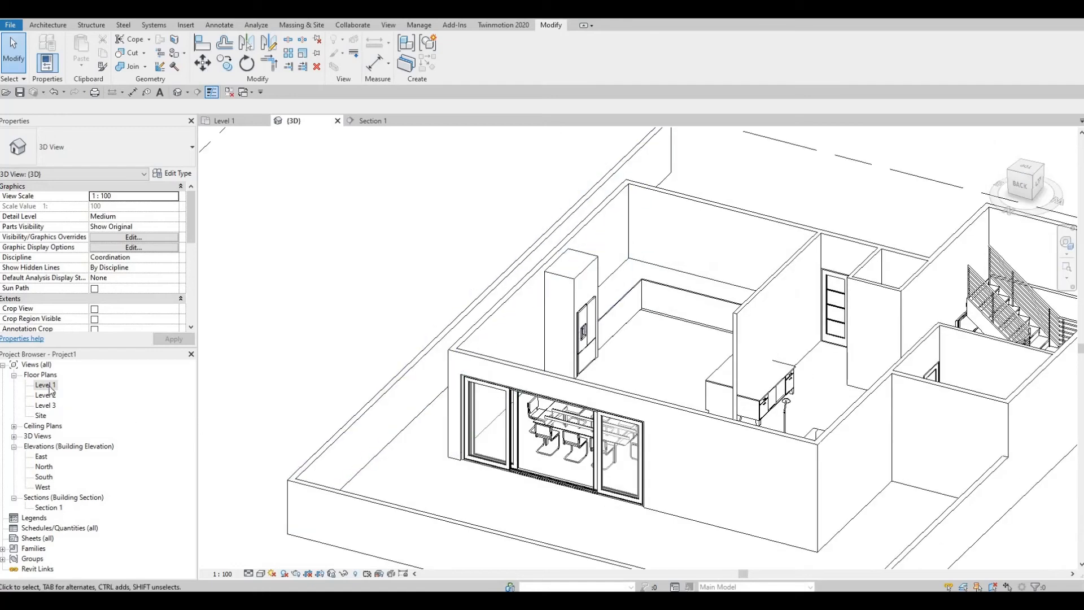
# Step: In the Level 1 plan, start a new in-place component in the Generic Models category, named Generic Models 3
pyautogui.doubleClick(45, 385)
pyautogui.scroll(-4, 564, 367)
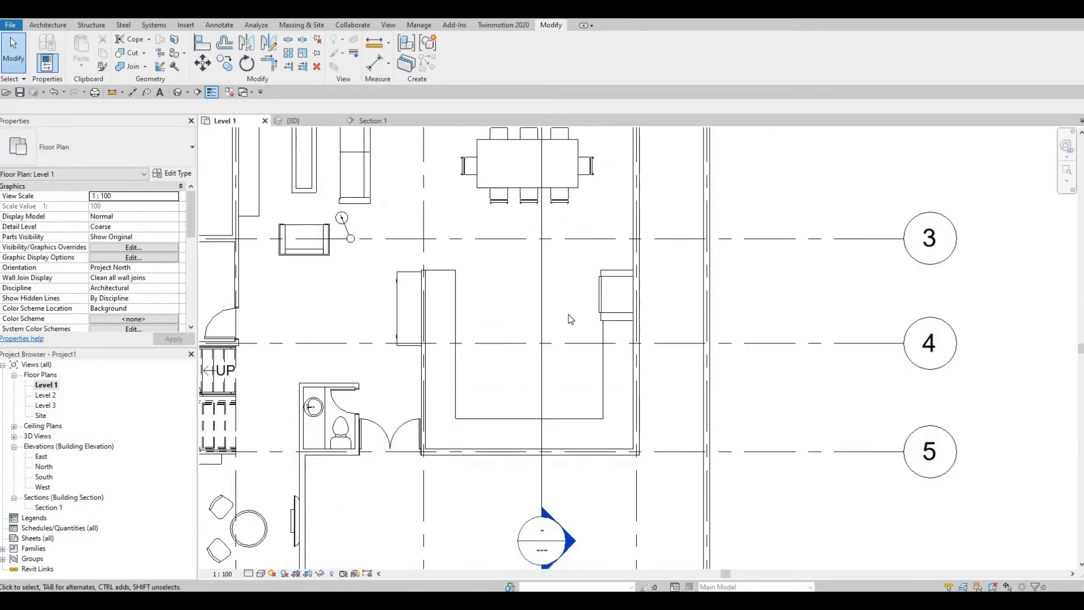
pyautogui.scroll(-3, 552, 410)
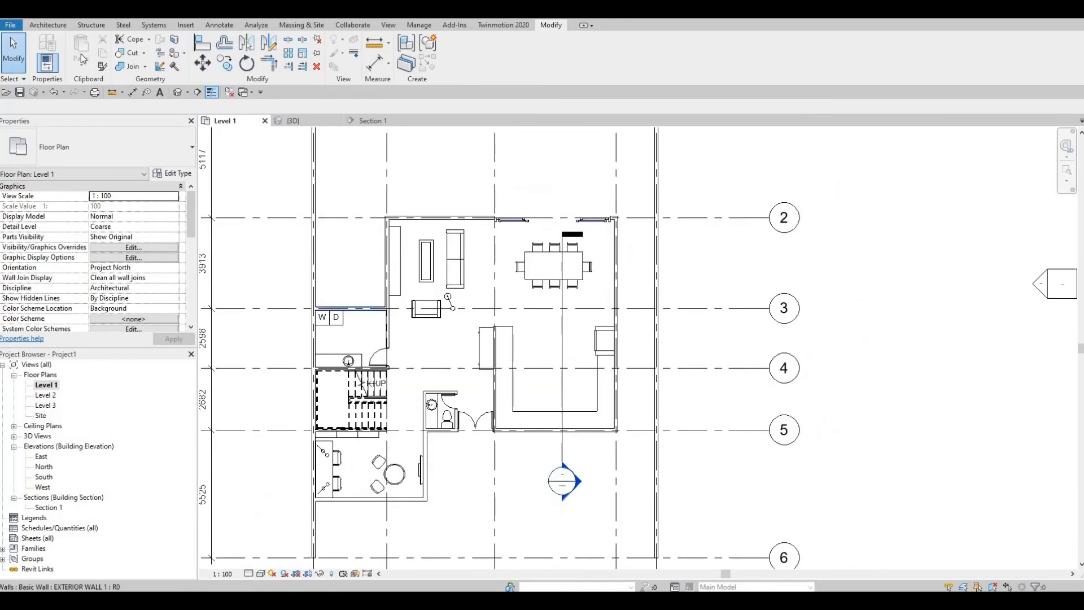
pyautogui.click(48, 25)
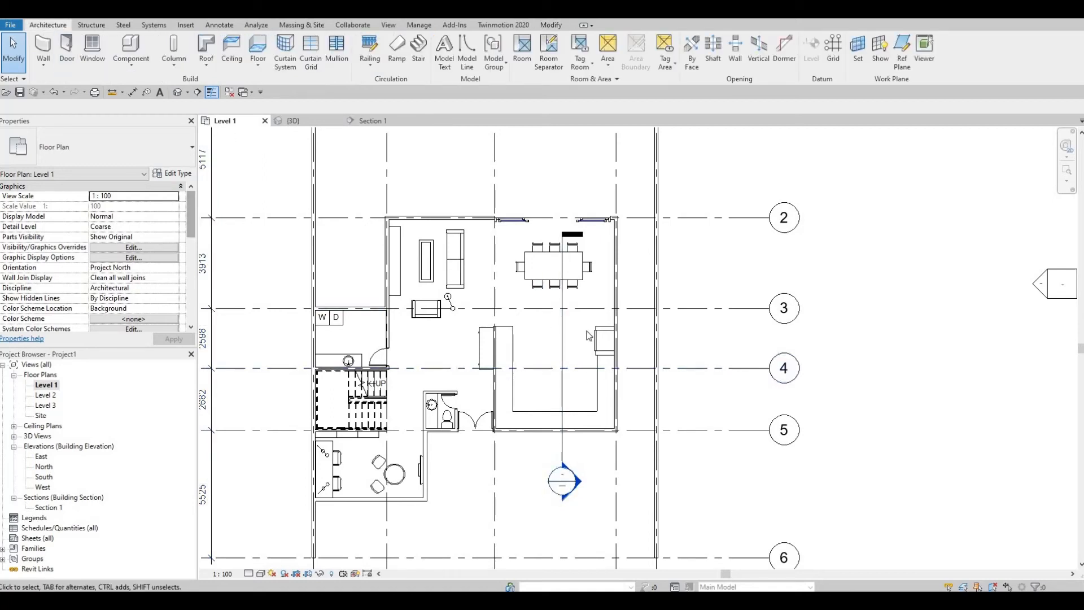
pyautogui.moveTo(601, 405); pyautogui.dragTo(611, 356, button='middle')
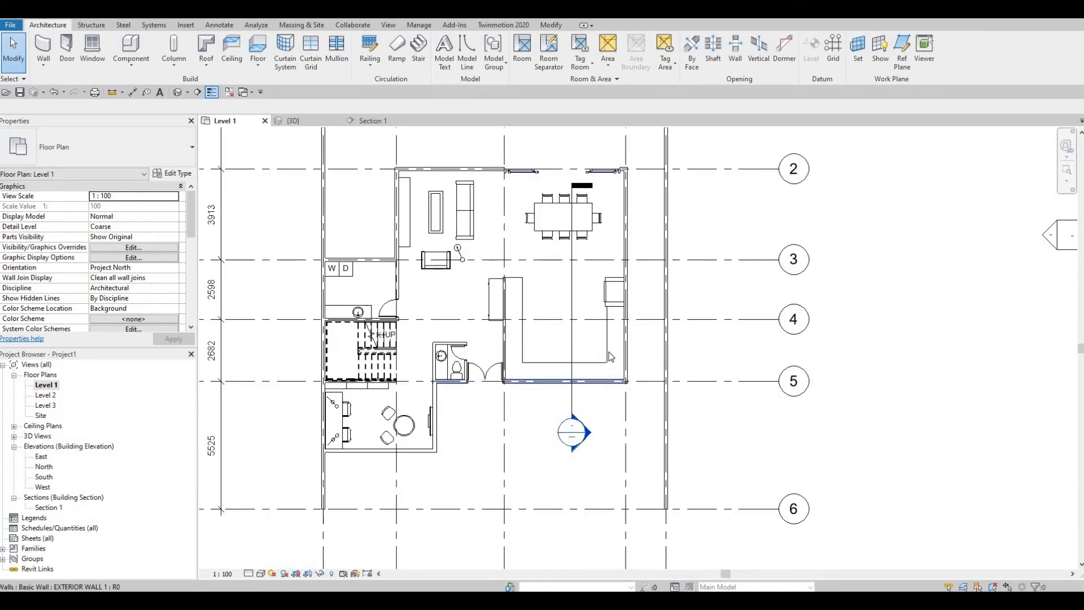
pyautogui.scroll(2, 610, 357)
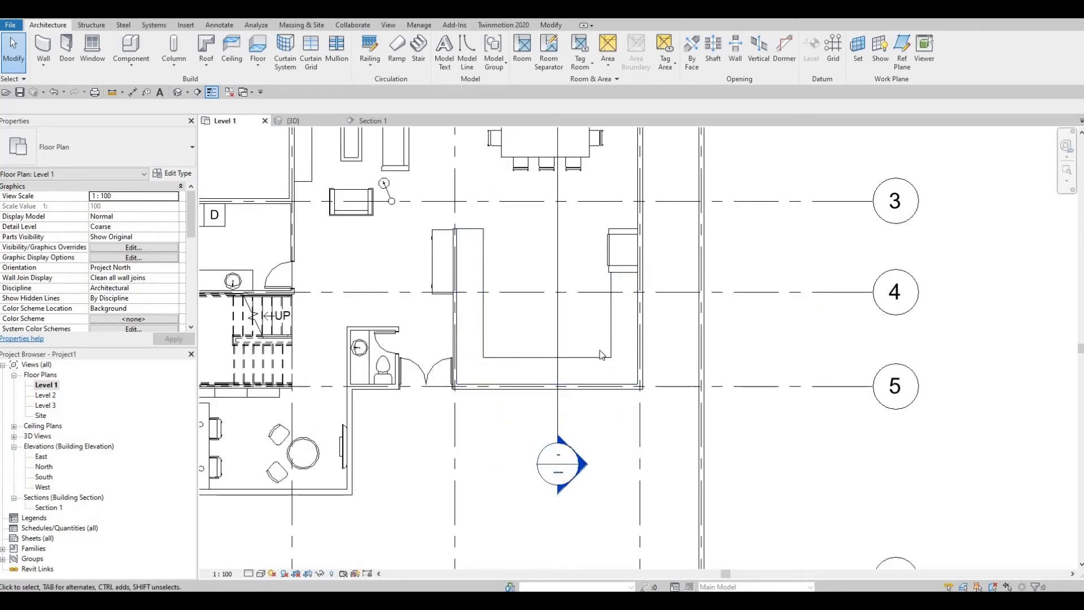
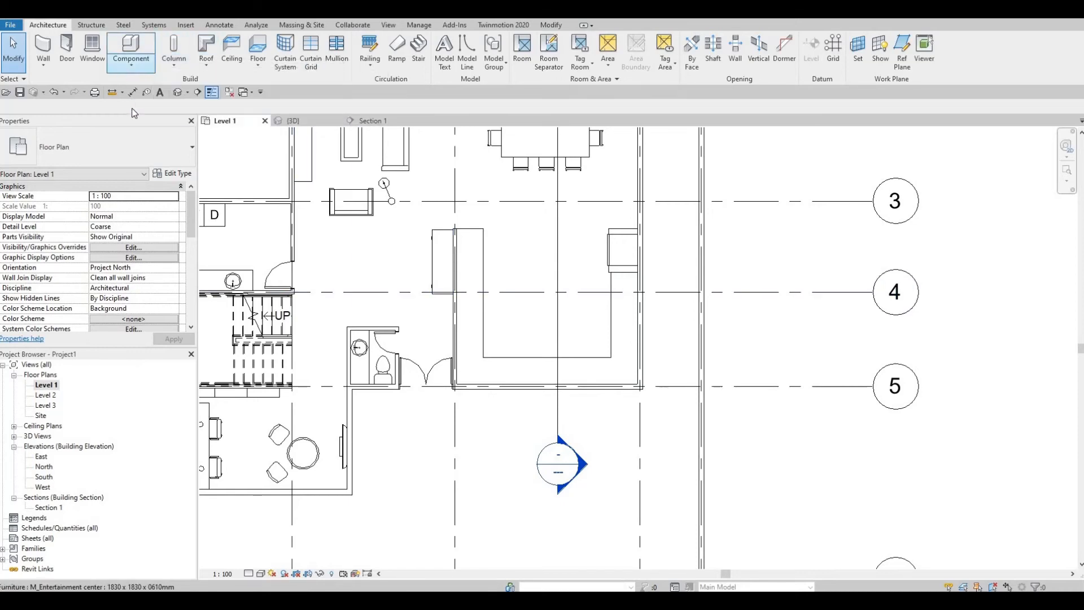
pyautogui.click(122, 67)
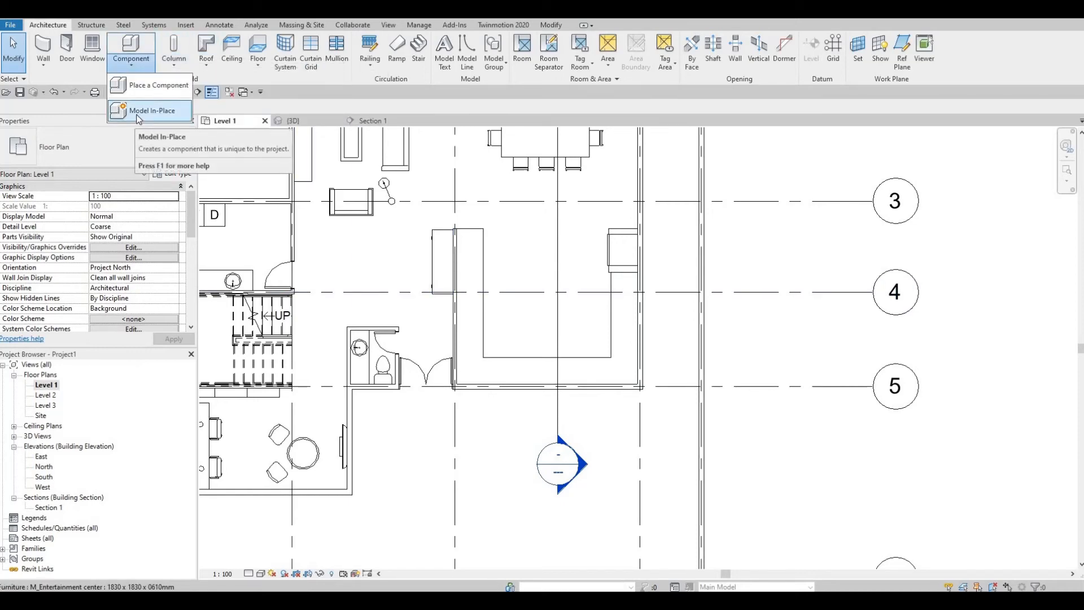
pyautogui.click(141, 120)
pyautogui.scroll(-3, 513, 270)
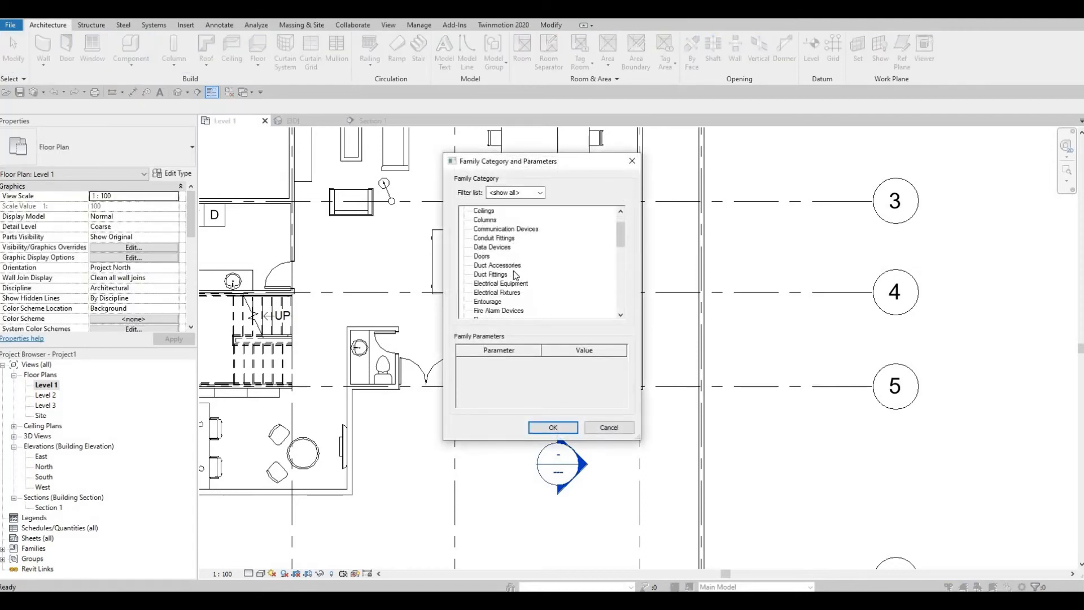
pyautogui.scroll(-2, 513, 269)
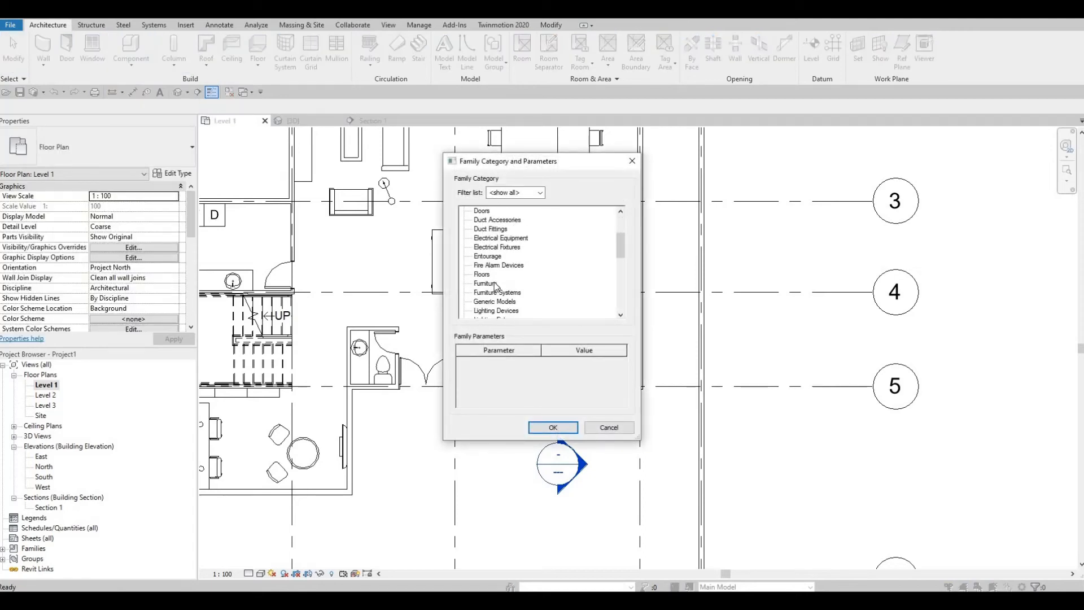
pyautogui.click(552, 427)
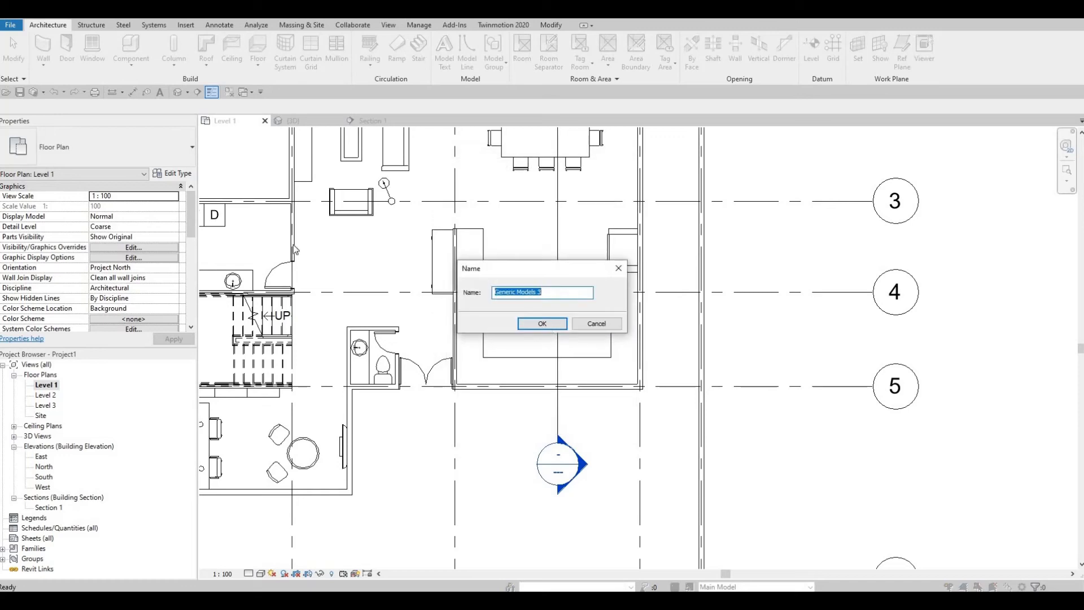
pyautogui.click(548, 322)
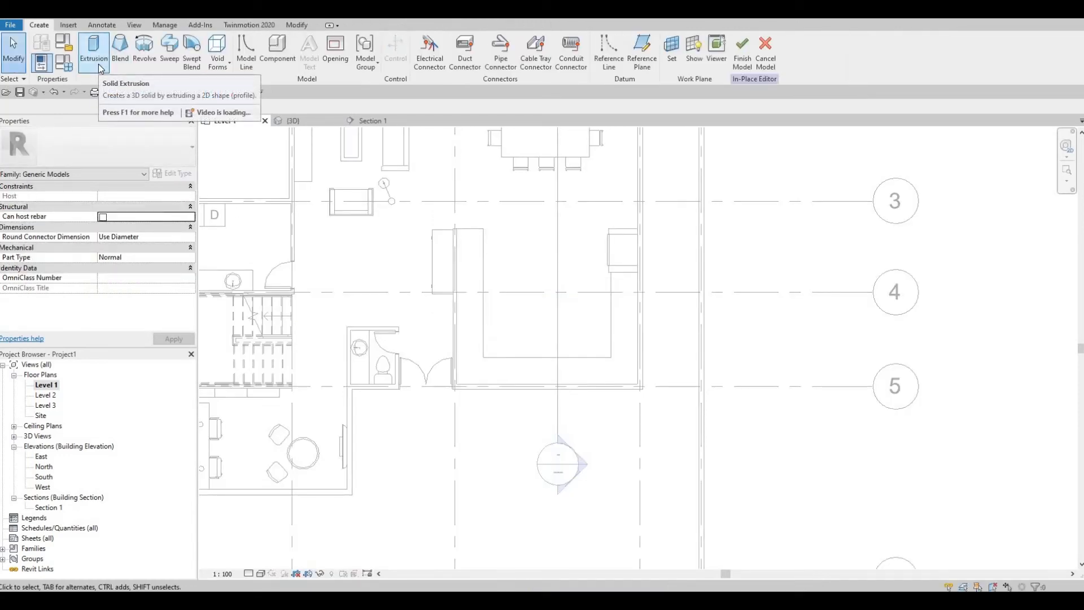
# Step: Start an extrusion and sketch a rectangle about 511 wide along the interior wall, from the counter's end to the wall at grid 5
pyautogui.click(94, 51)
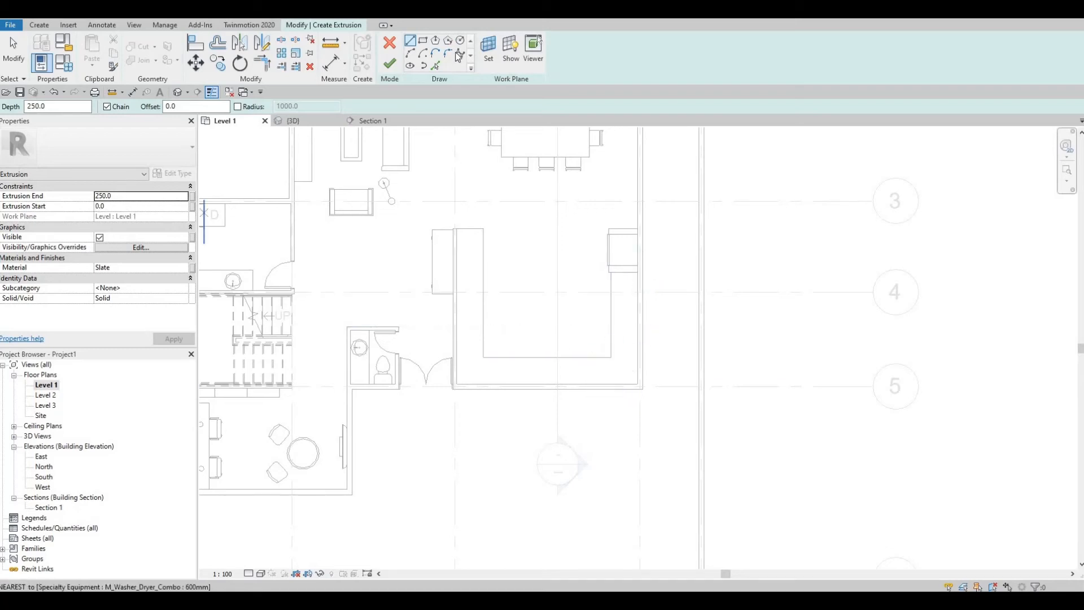
pyautogui.click(423, 41)
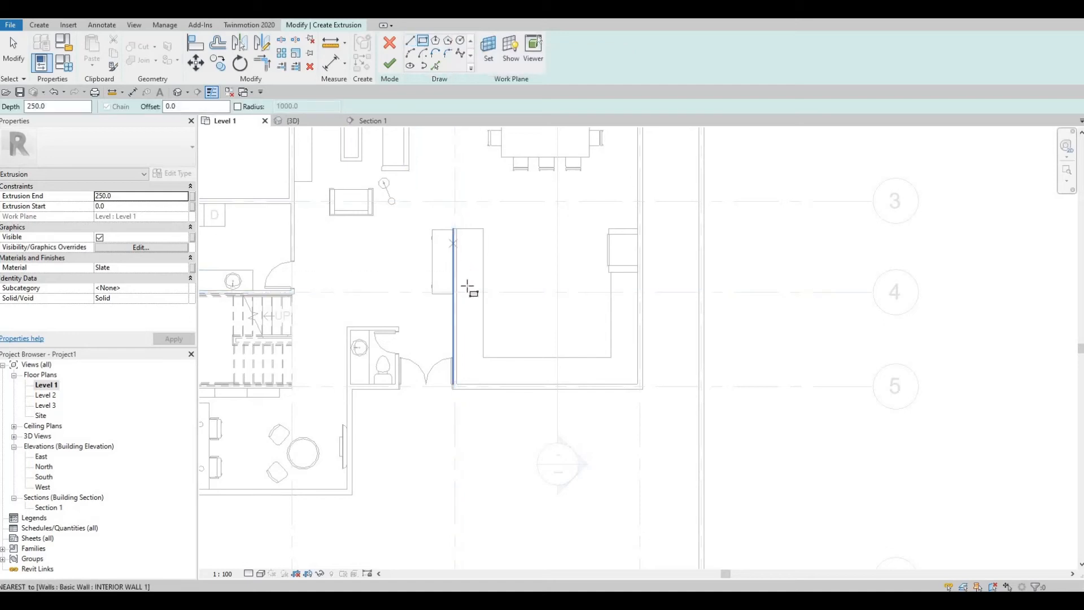
pyautogui.scroll(2, 462, 266)
pyautogui.click(456, 218)
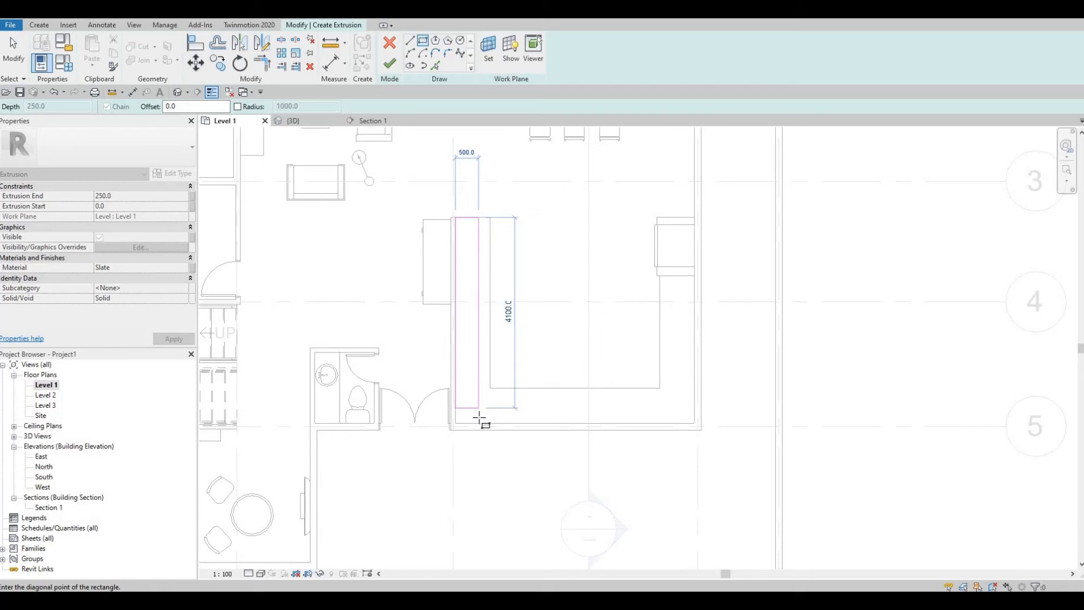
pyautogui.click(479, 422)
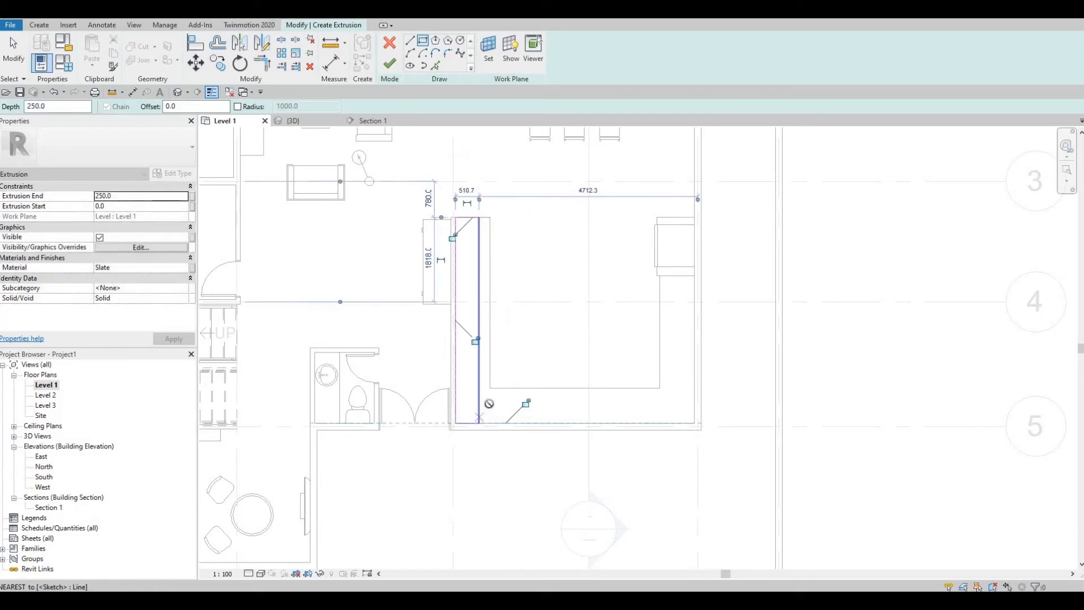
# Step: Sketch rectangles along the grid 5 wall, about 4637 by 403, and along the exterior wall up to the surround, about 375 by 2774
pyautogui.click(697, 418)
pyautogui.press('Escape')
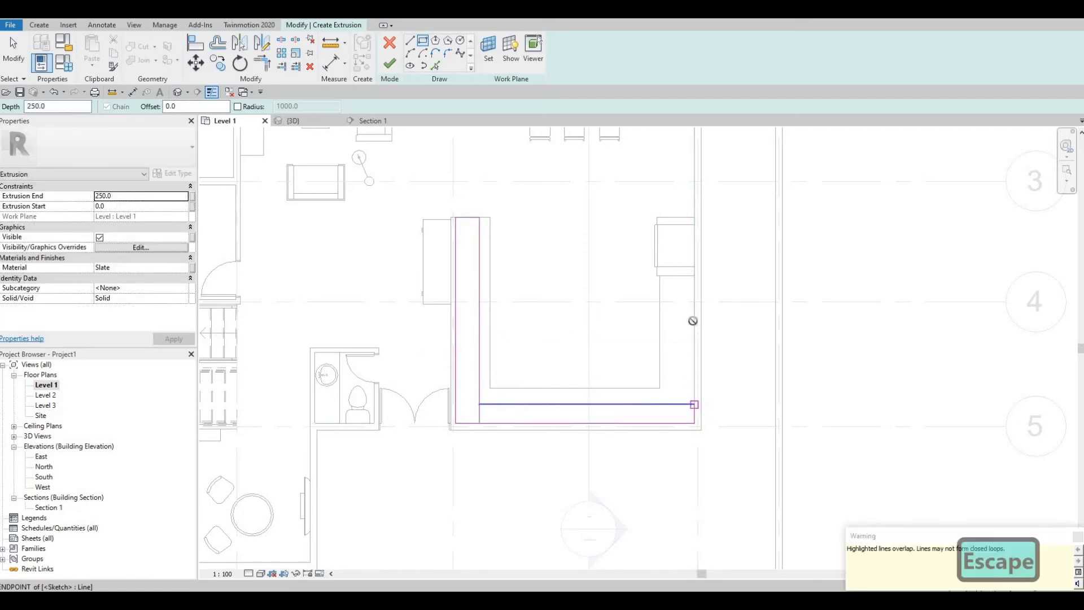
pyautogui.click(681, 276)
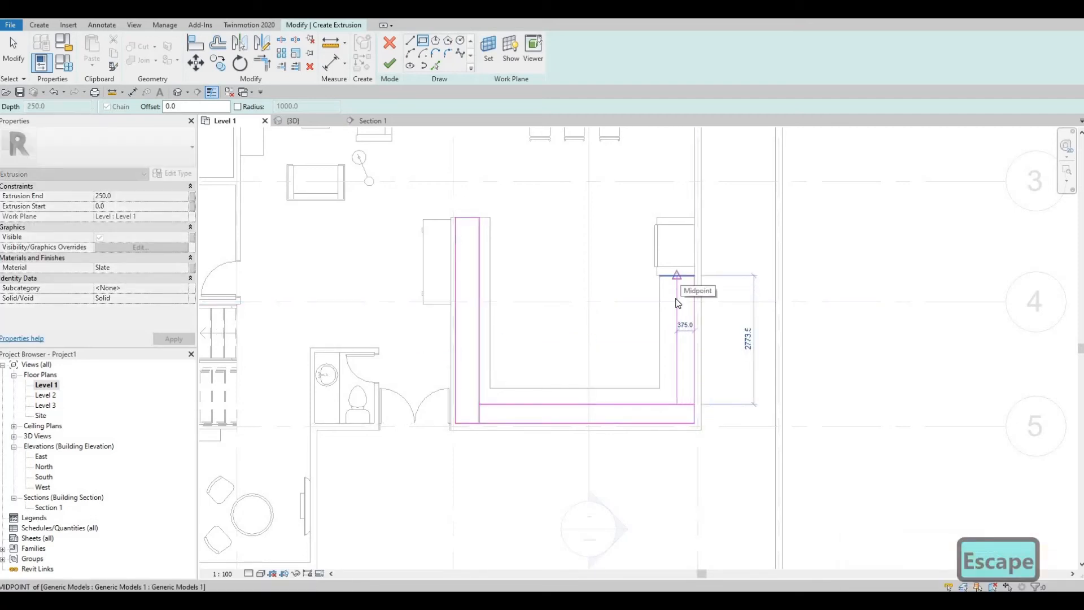
pyautogui.press('Escape')
pyautogui.press('Escape')
# Step: Set the width of the rectangle along the exterior wall to 400
pyautogui.click(678, 338)
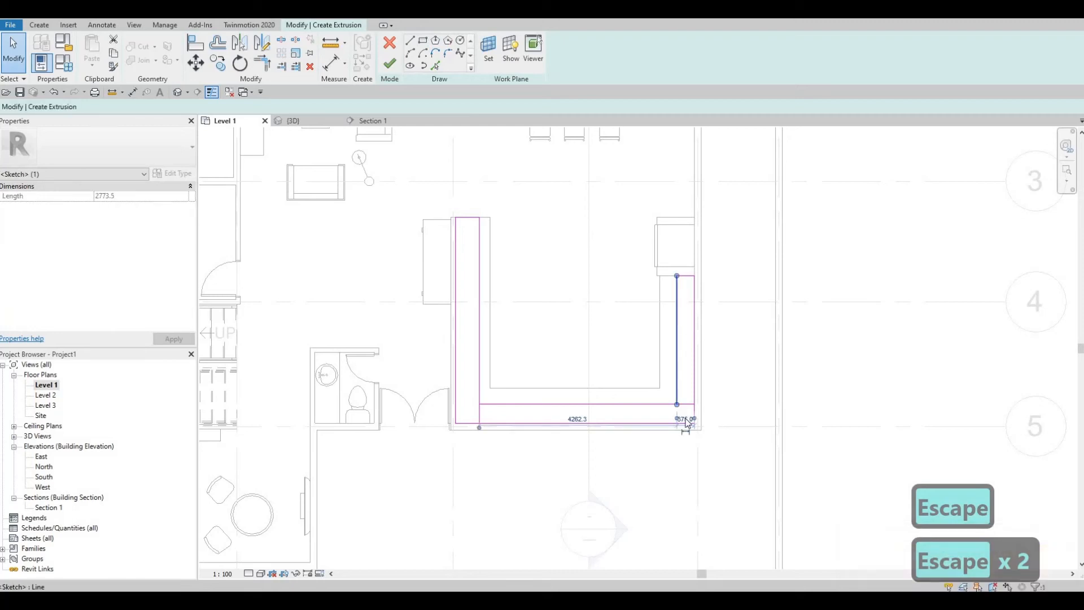
pyautogui.click(686, 420)
pyautogui.write('400')
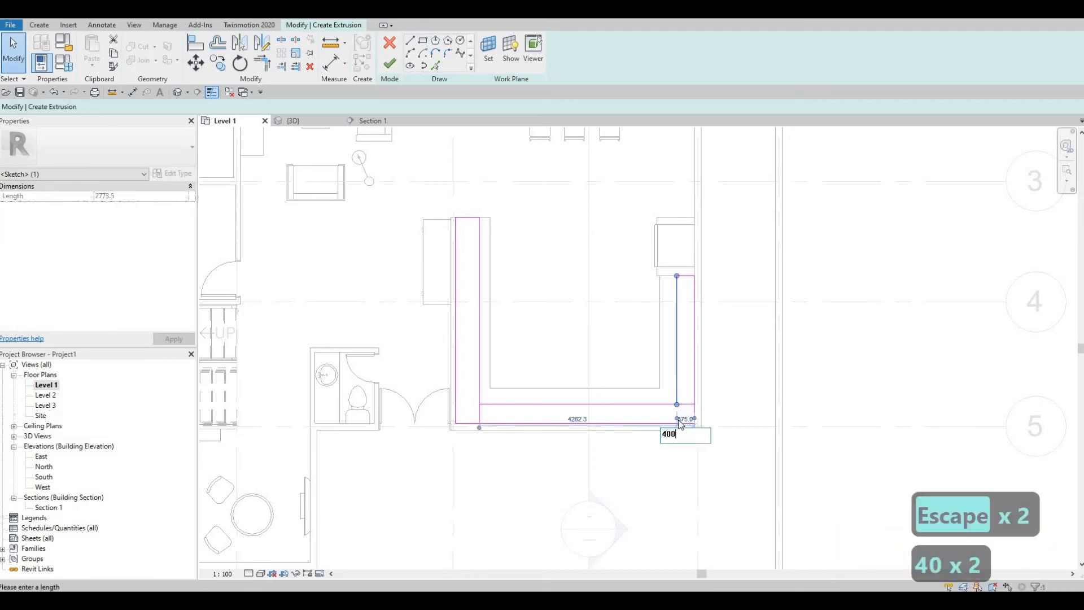
pyautogui.press('Return')
pyautogui.press('Escape')
# Step: Set the depth of the sketched rectangle along the grid 5 wall to 400
pyautogui.click(484, 405)
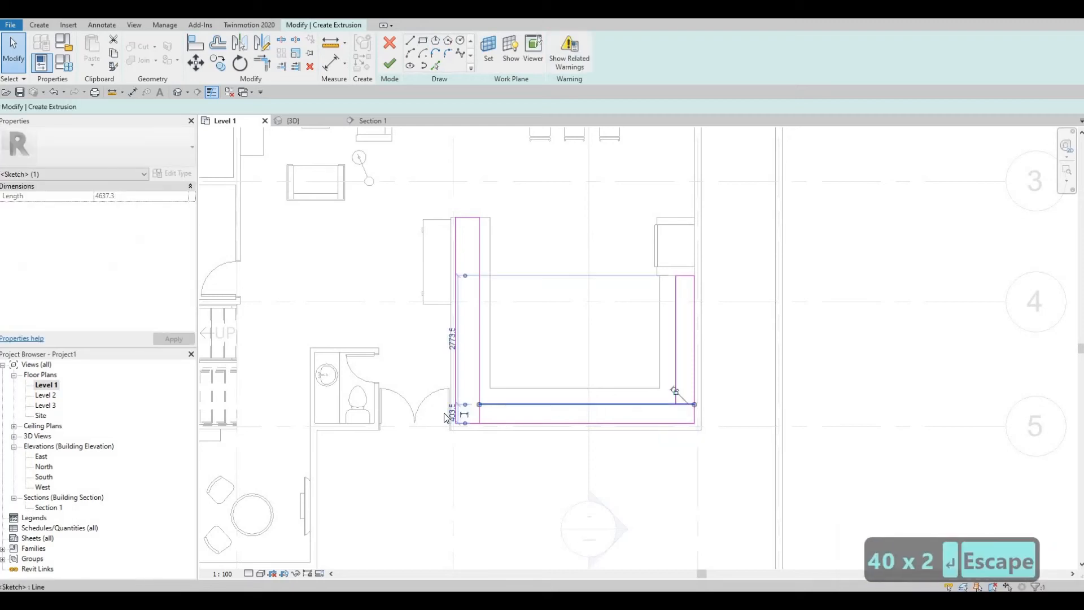
pyautogui.click(452, 413)
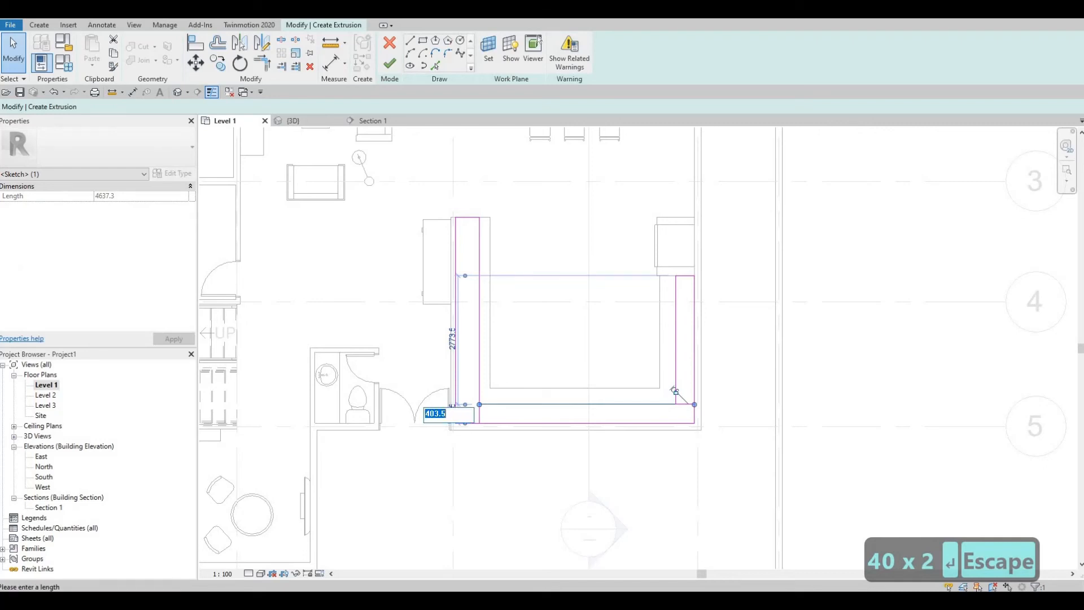
pyautogui.write('400')
pyautogui.press('Return')
pyautogui.press('Escape')
pyautogui.press('Escape')
pyautogui.press('Escape')
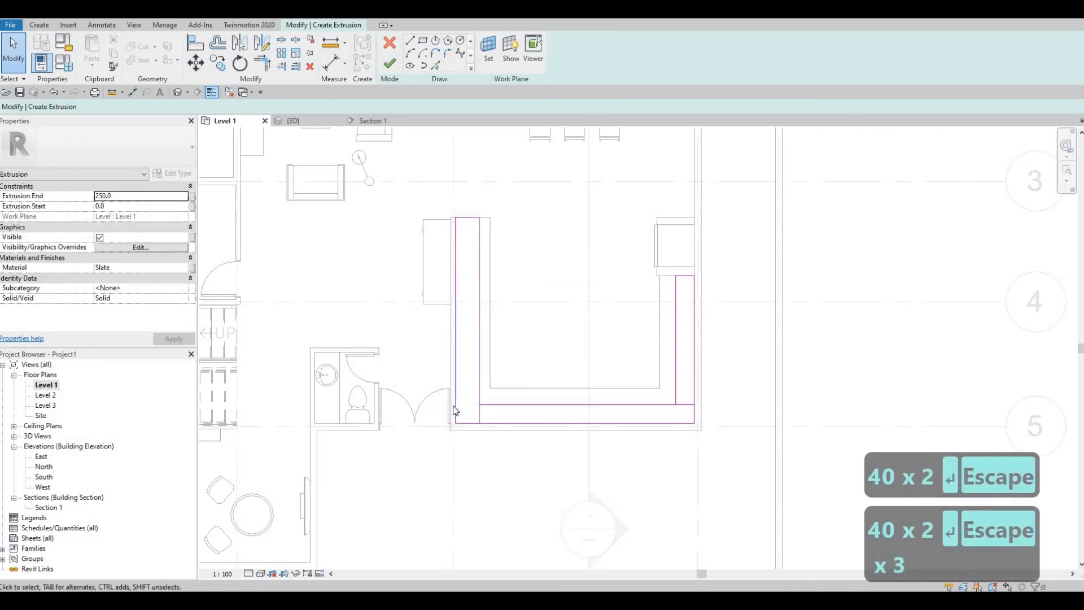
# Step: Trim the inner sketch line along the grid 5 wall to corners with the inner lines along the interior and exterior walls
pyautogui.press('t')
pyautogui.press('r')
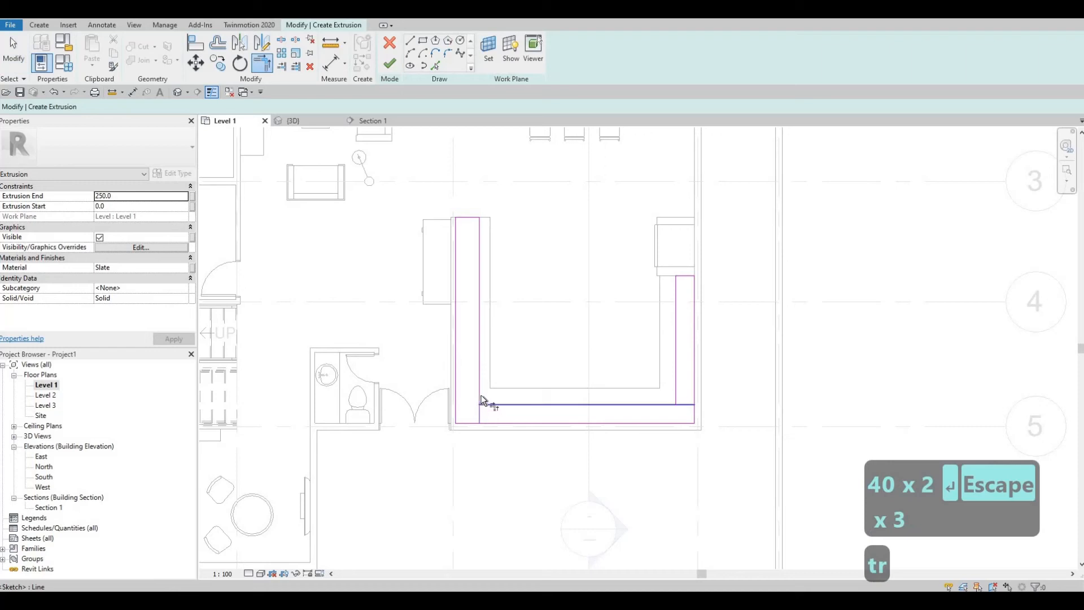
pyautogui.click(485, 405)
pyautogui.click(480, 395)
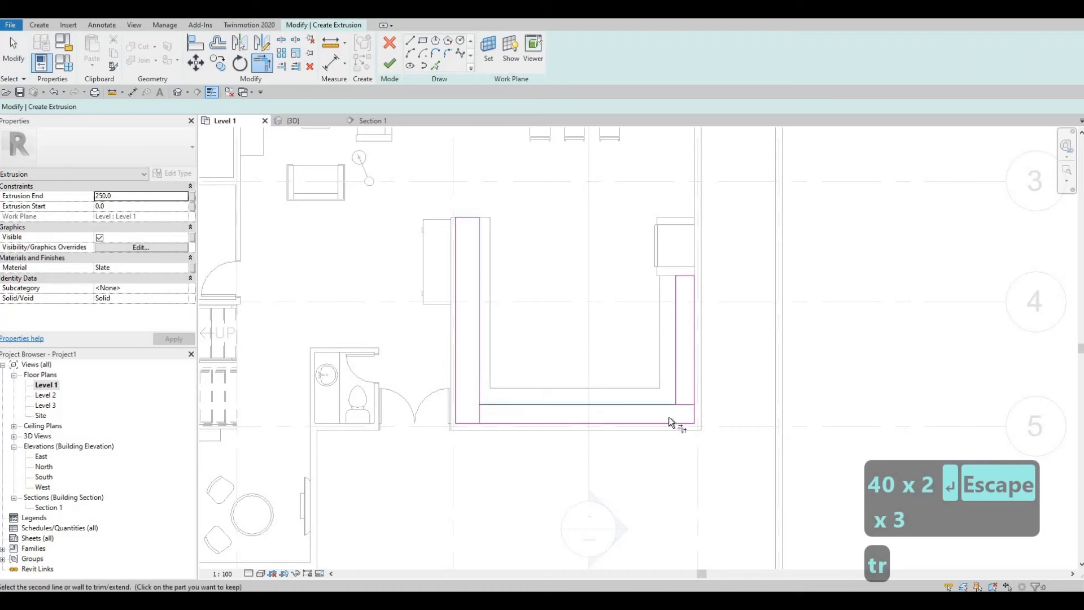
pyautogui.click(679, 381)
pyautogui.press('Escape')
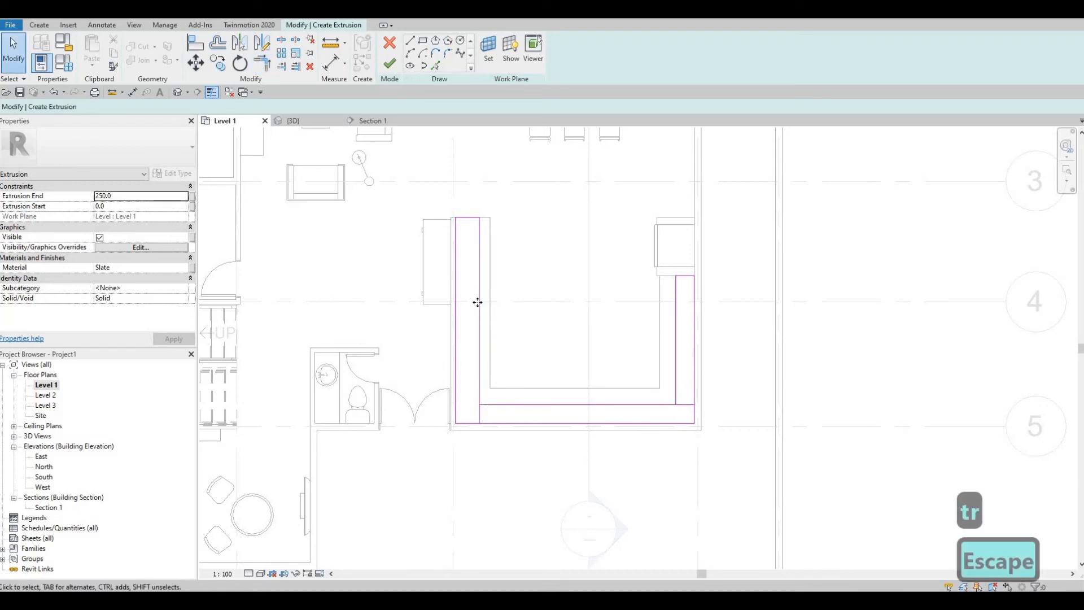
pyautogui.press('Escape')
pyautogui.click(481, 338)
pyautogui.press('Escape')
pyautogui.press('Escape')
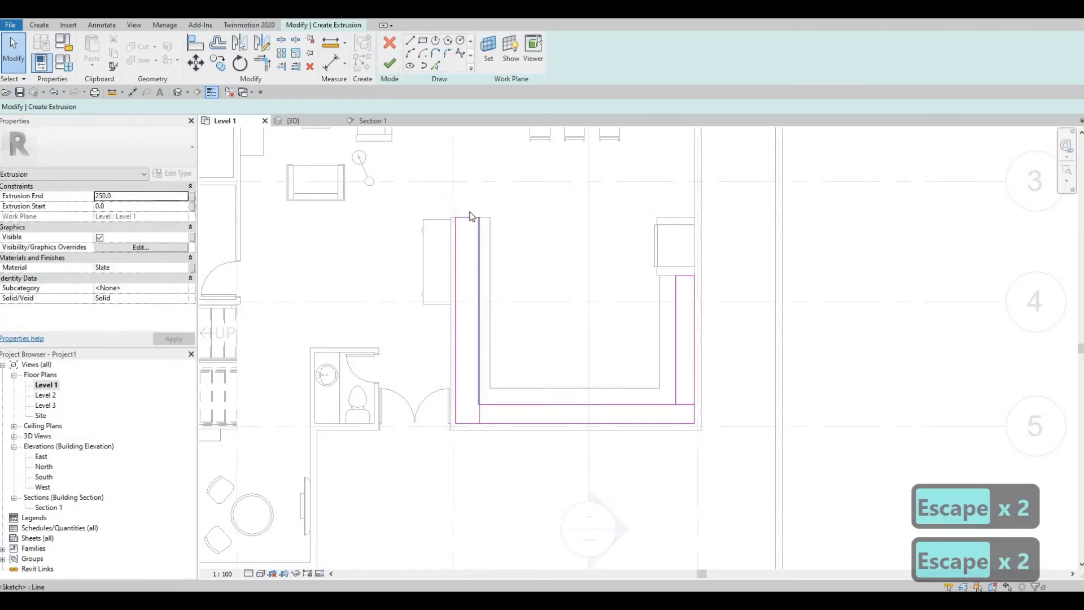
# Step: Set the width of the sketched strip along the interior wall to 500
pyautogui.click(478, 226)
pyautogui.click(467, 191)
pyautogui.write('5')
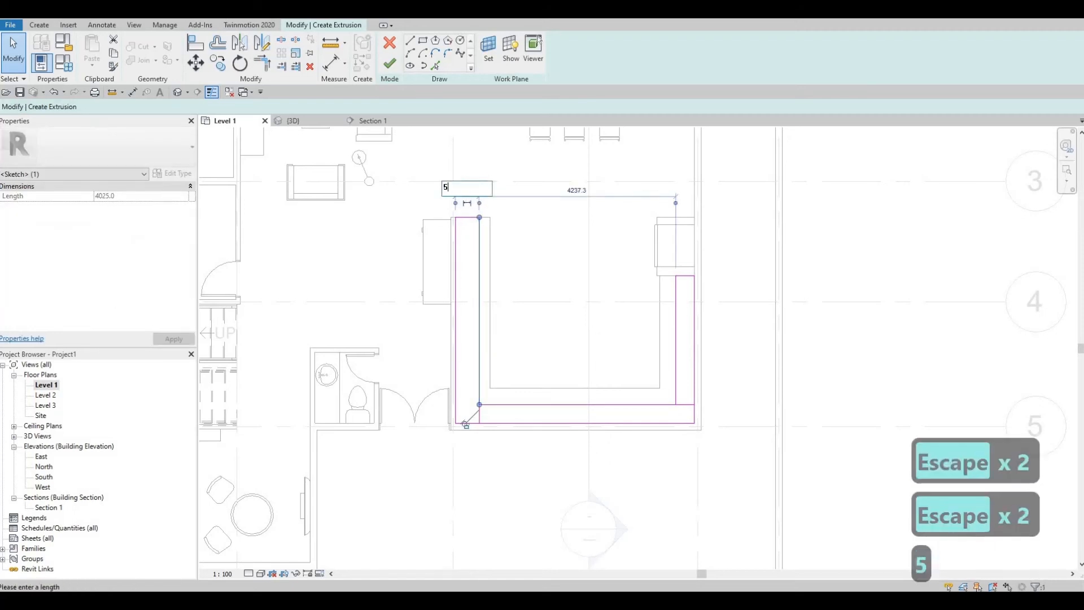
pyautogui.write('0.0')
pyautogui.press('Return')
pyautogui.press('Escape')
pyautogui.press('Escape')
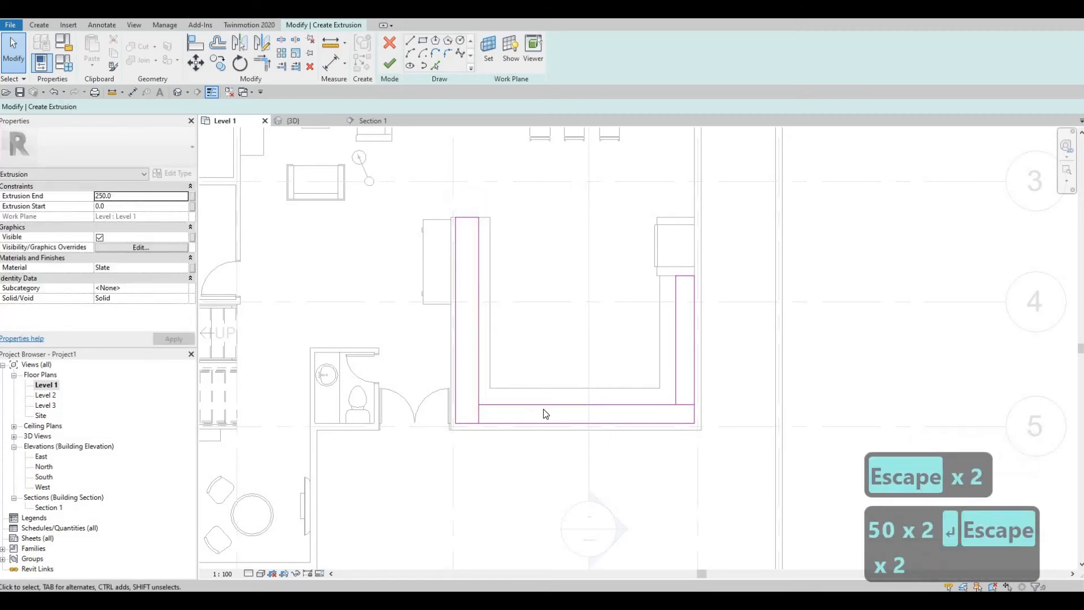
# Step: Set the depth of the sketched strip along the grid 5 wall to 500
pyautogui.click(451, 414)
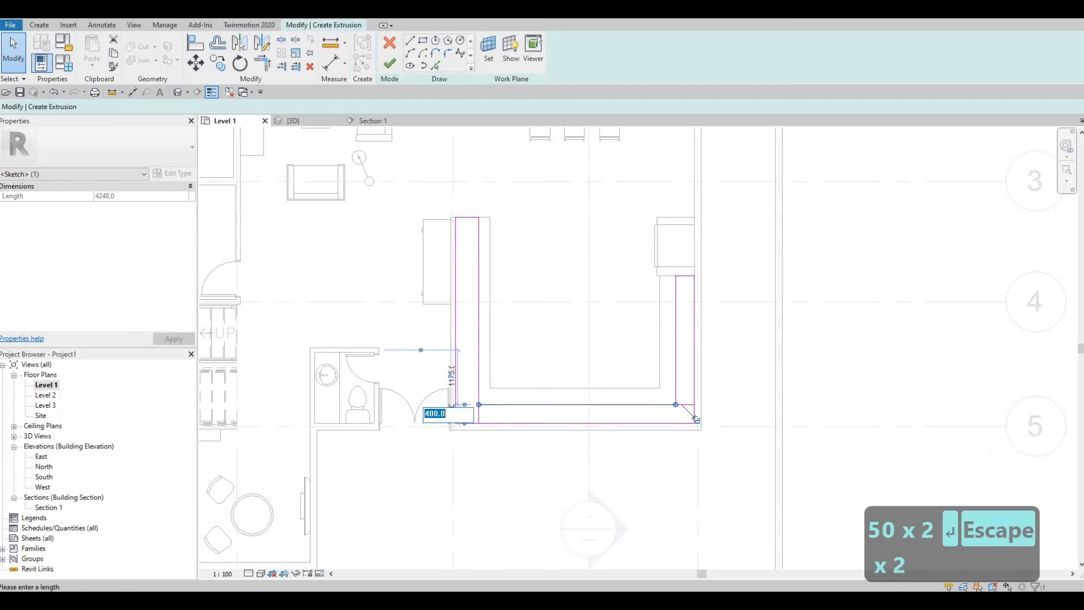
pyautogui.write('500')
pyautogui.press('Return')
pyautogui.press('Escape')
pyautogui.press('Escape')
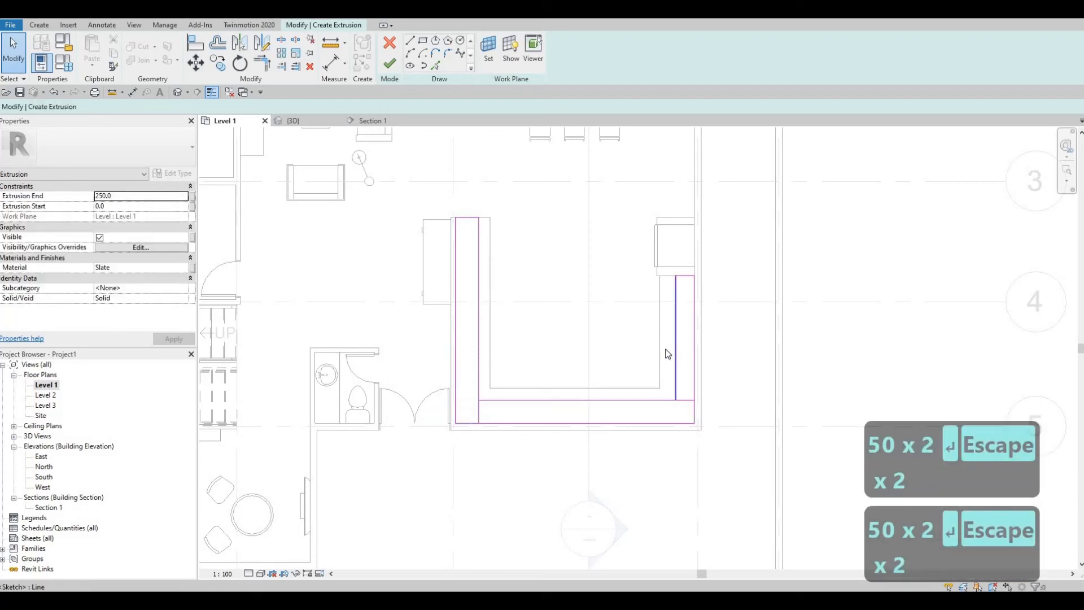
# Step: Set the width of the sketched strip along the exterior wall to 500
pyautogui.click(675, 354)
pyautogui.click(684, 415)
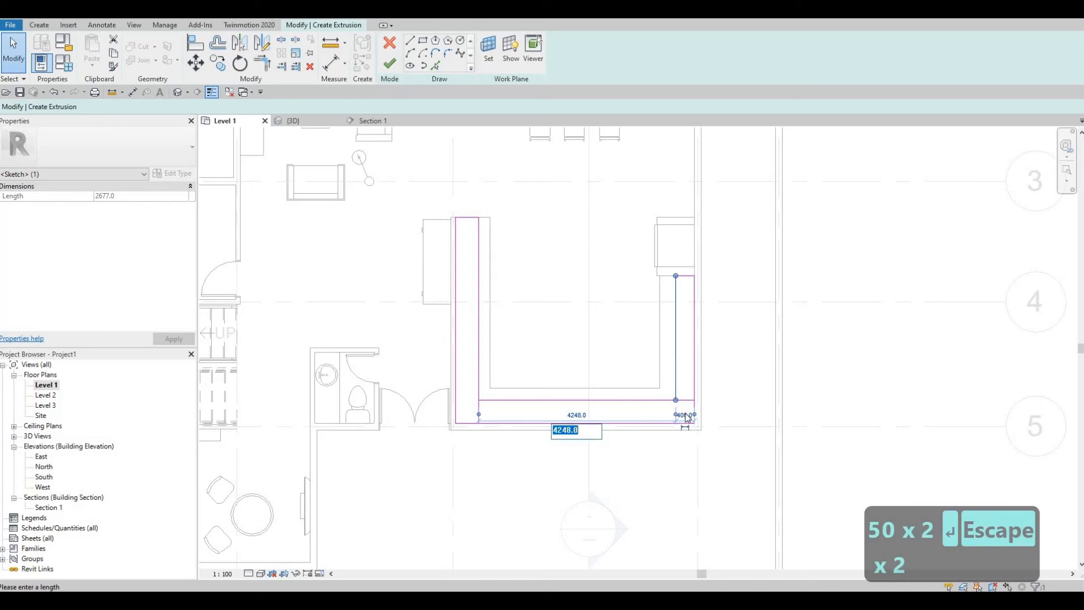
pyautogui.click(685, 416)
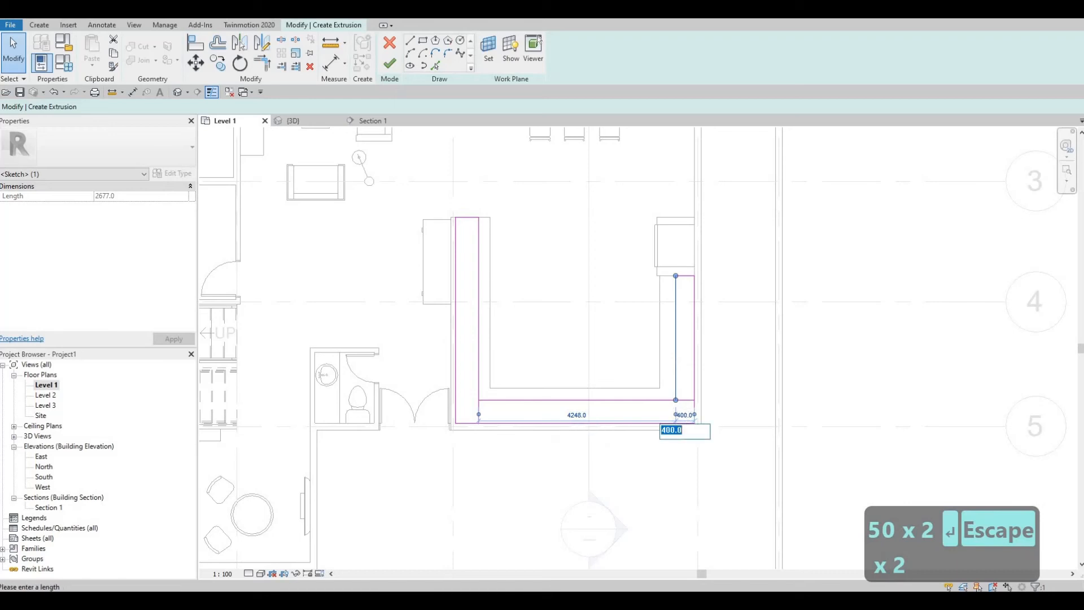
pyautogui.write('500')
pyautogui.press('Return')
pyautogui.press('Escape')
pyautogui.press('Escape')
pyautogui.press('Escape')
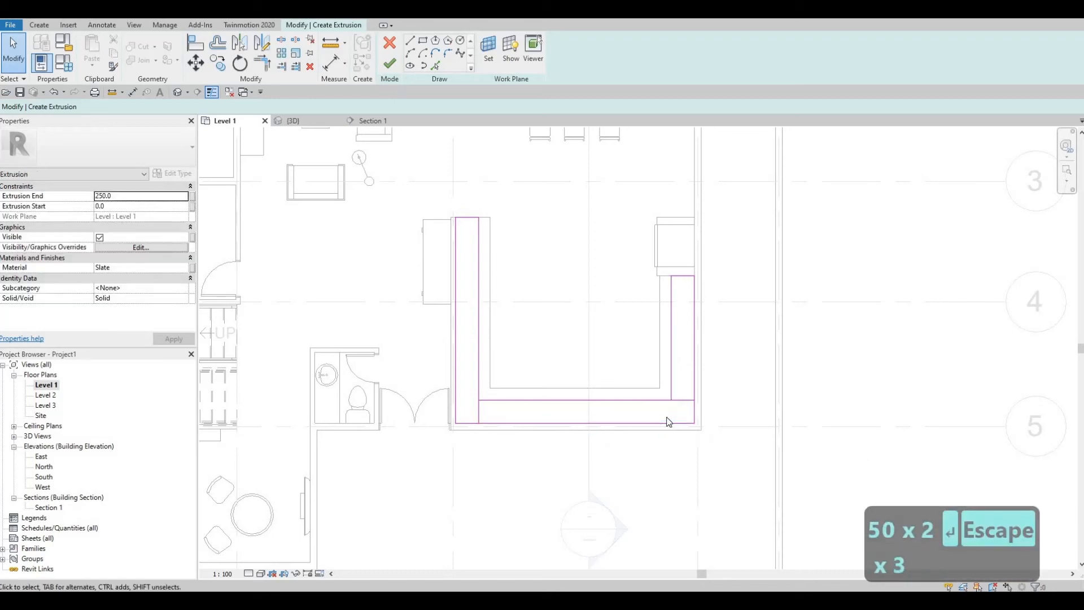
# Step: Trim the inner sketch lines and delete the leftover overlapping segments inside both corners at the grid 5 wall
pyautogui.press('t')
pyautogui.press('r')
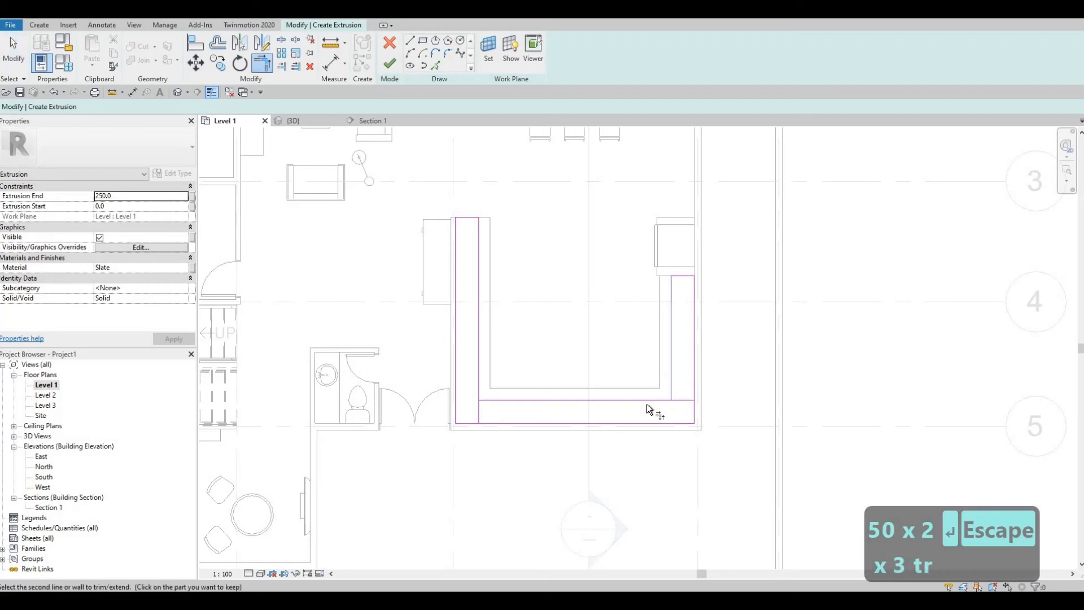
pyautogui.click(479, 383)
pyautogui.press('Escape')
pyautogui.press('Escape')
pyautogui.moveTo(404, 357); pyautogui.dragTo(537, 466)
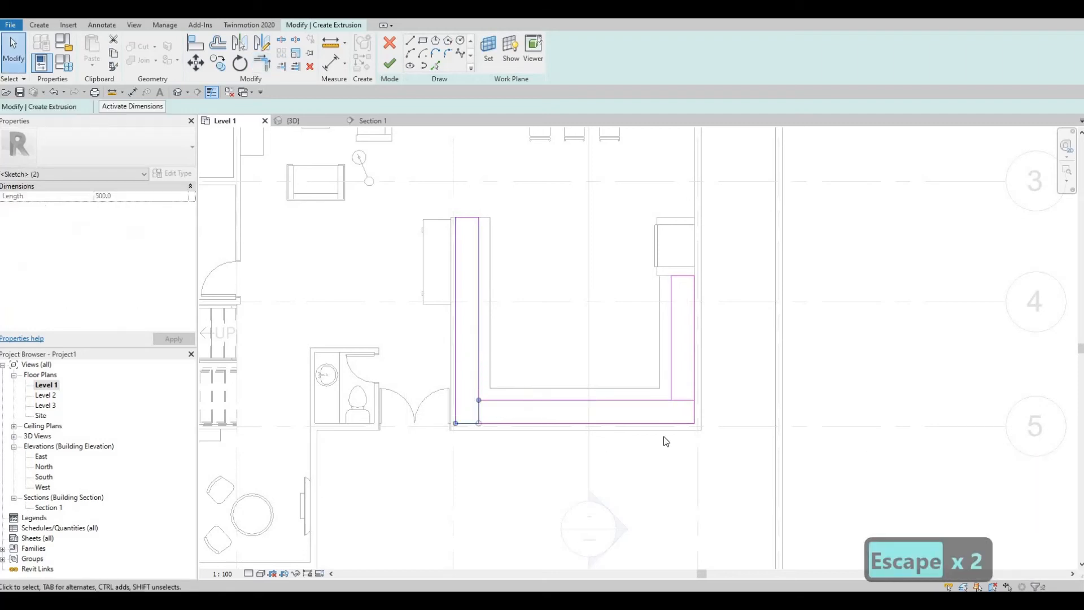
pyautogui.press('Delete')
pyautogui.moveTo(628, 341); pyautogui.dragTo(741, 468)
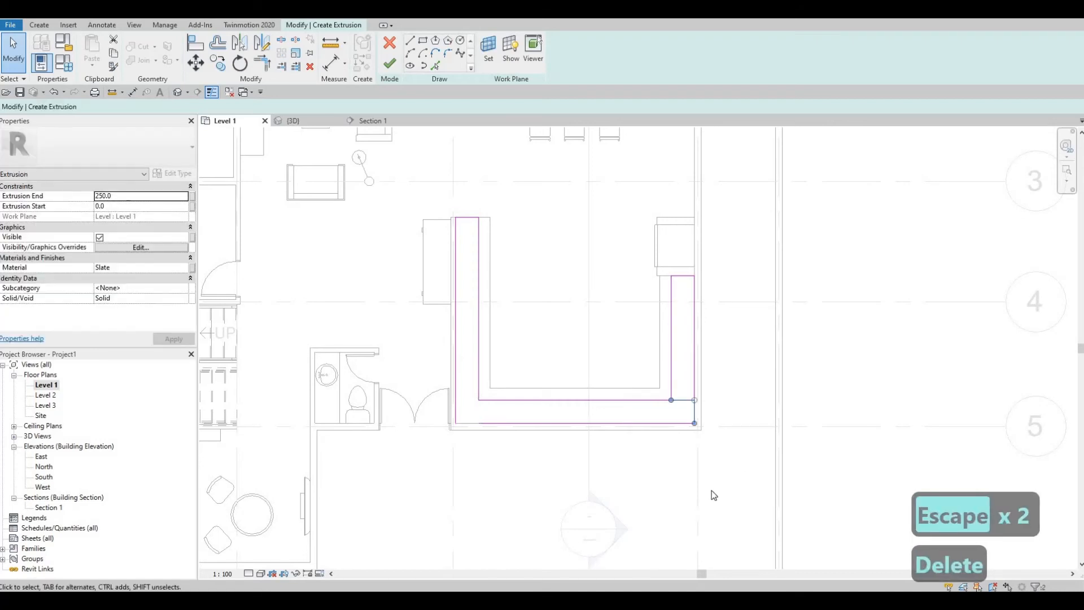
pyautogui.press('Delete')
# Step: Trim the outer sketch line along the grid 5 wall to meet the outer lines along the exterior and interior walls
pyautogui.press('t')
pyautogui.press('r')
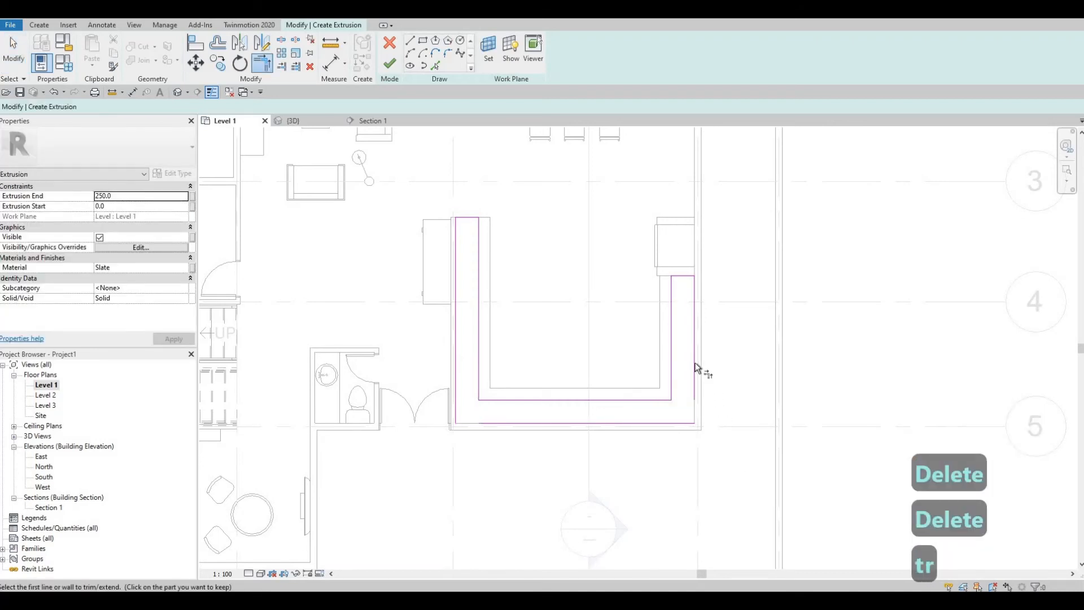
pyautogui.click(694, 370)
pyautogui.click(668, 424)
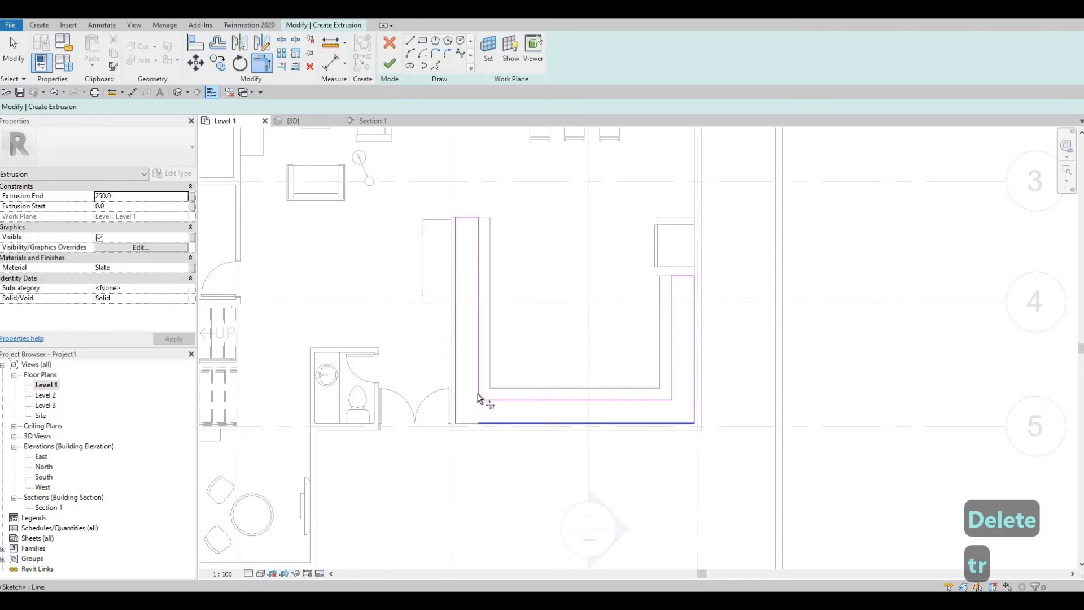
pyautogui.click(499, 423)
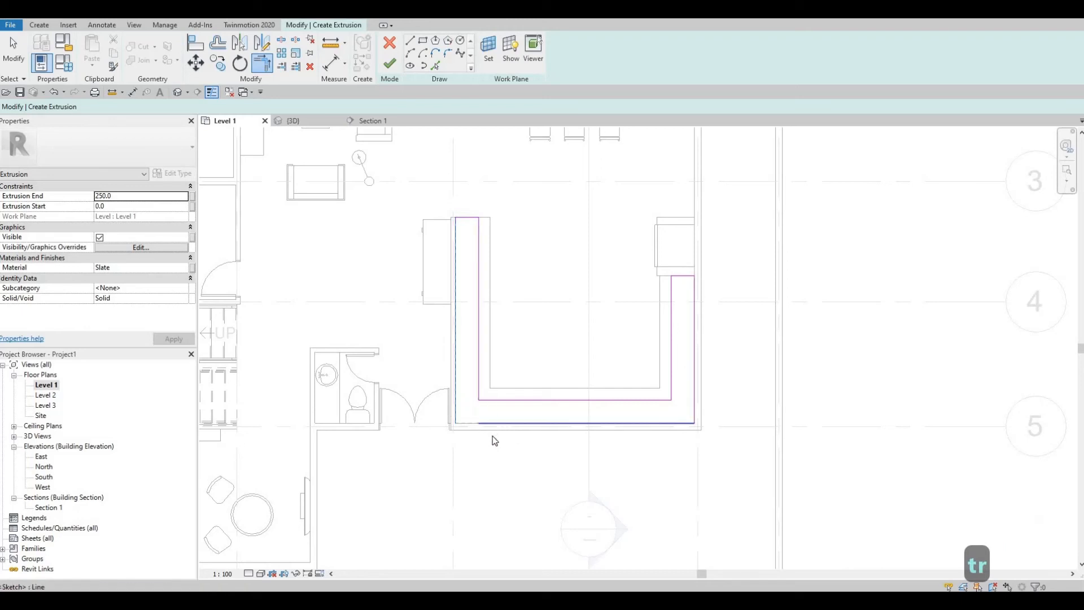
pyautogui.press('Escape')
pyautogui.press('Escape')
pyautogui.press('Escape')
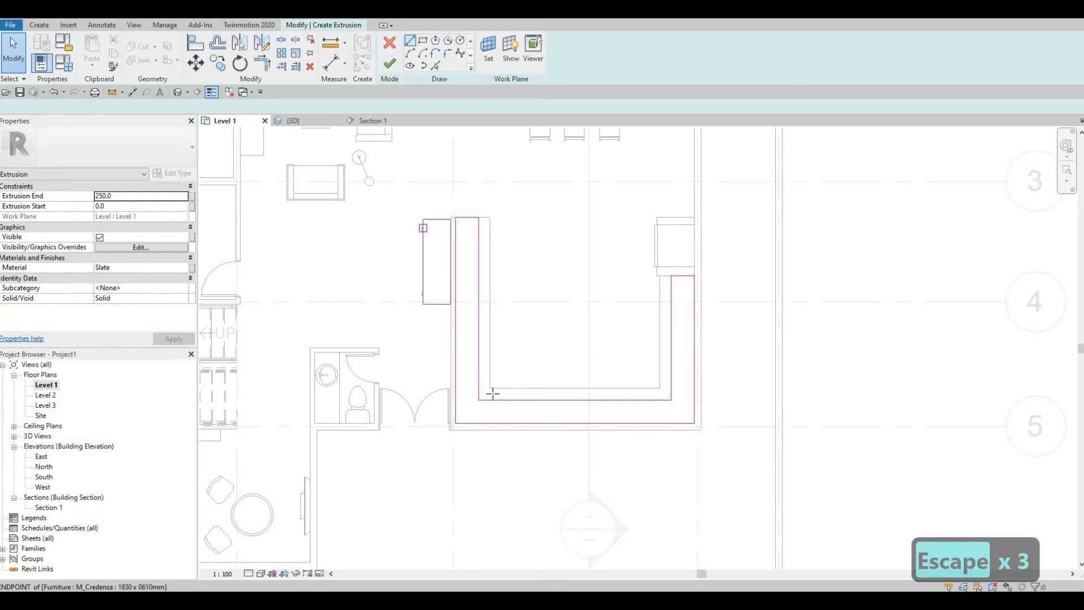
# Step: Draw a diagonal line about 424 long across the sketch's inner corner beside the interior wall
pyautogui.press('l')
pyautogui.press('i')
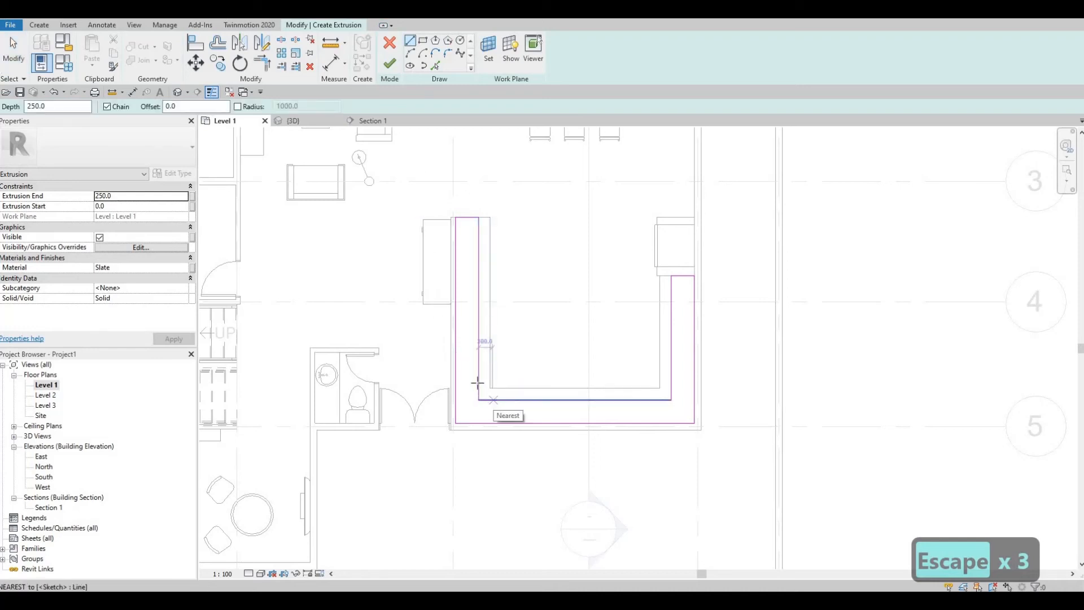
pyautogui.click(477, 382)
pyautogui.click(491, 400)
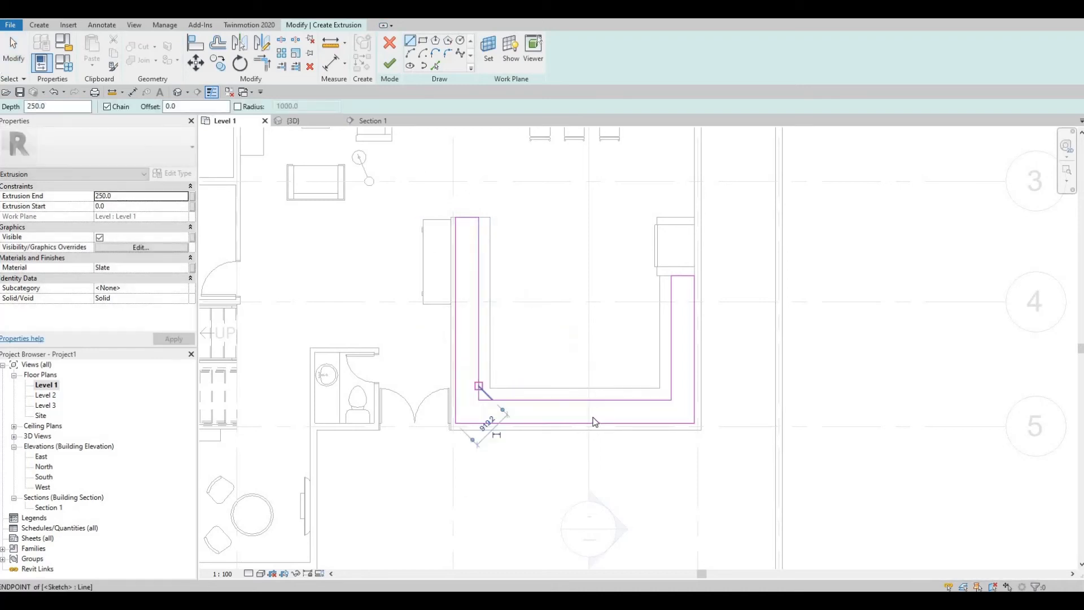
pyautogui.press('Escape')
pyautogui.press('Escape')
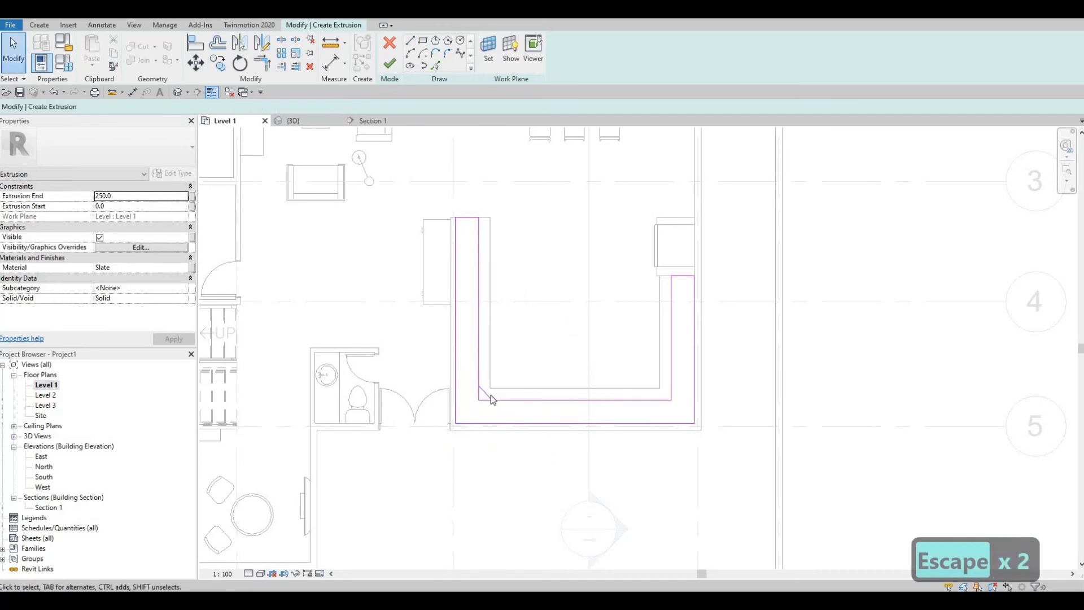
# Step: Mirror a copy of the diagonal about a vertical axis drawn through the middle of the inner line along the grid 5 wall
pyautogui.click(487, 394)
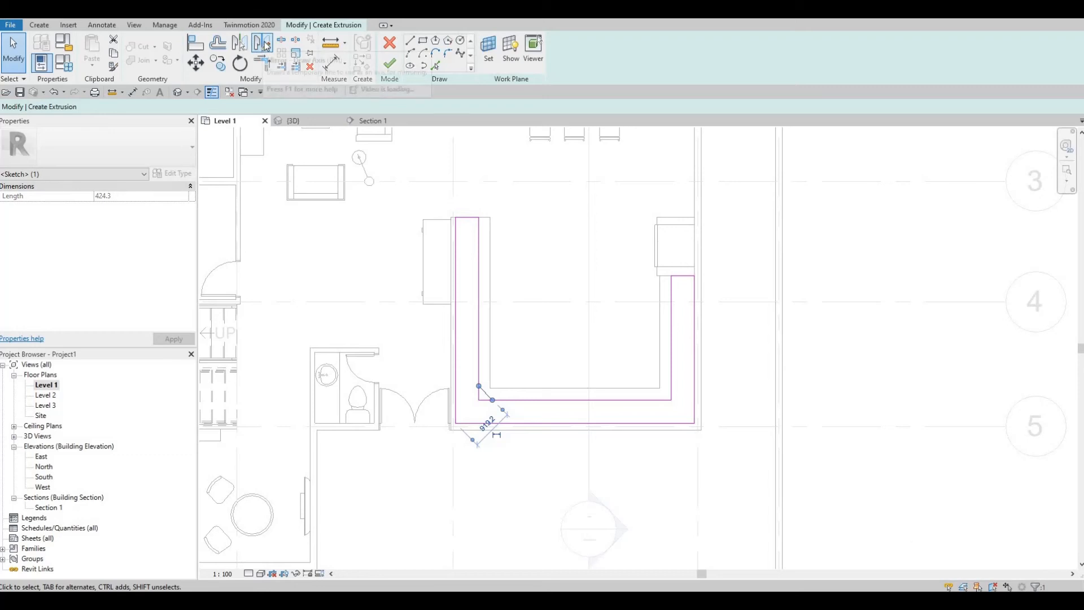
pyautogui.click(263, 44)
pyautogui.click(584, 400)
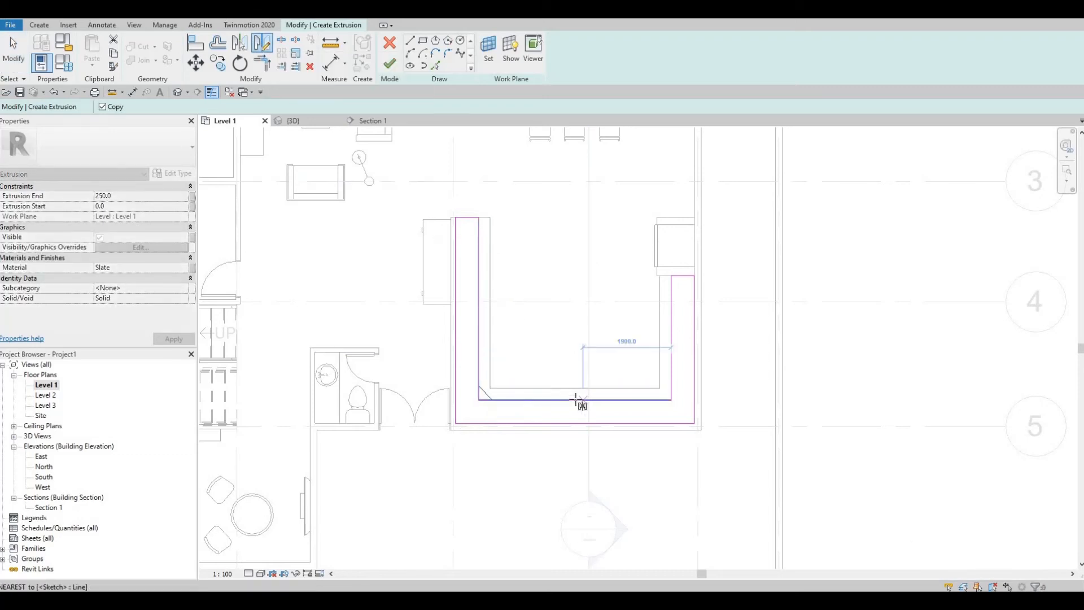
pyautogui.click(571, 365)
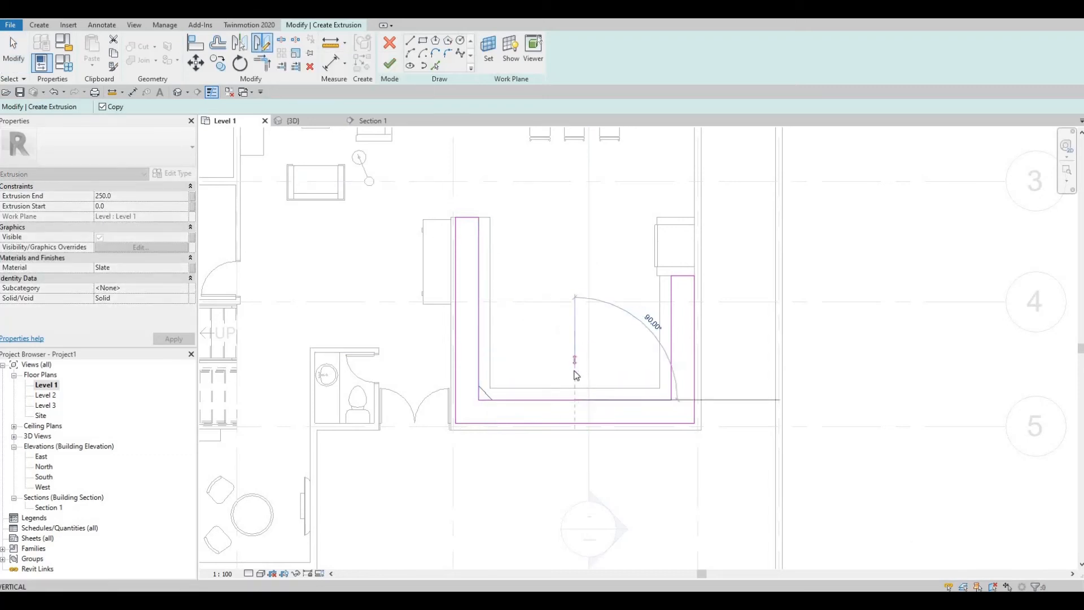
pyautogui.click(576, 375)
pyautogui.press('Escape')
pyautogui.press('Escape')
pyautogui.press('Escape')
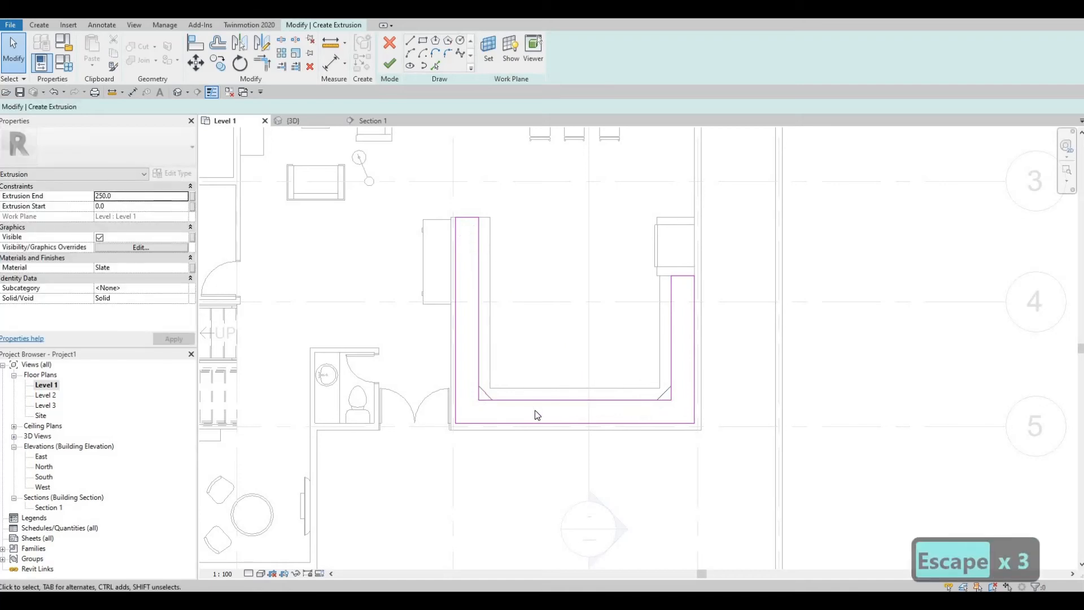
# Step: Trim the inner sketch lines to both diagonals so each inner corner is chamfered
pyautogui.press('t')
pyautogui.press('r')
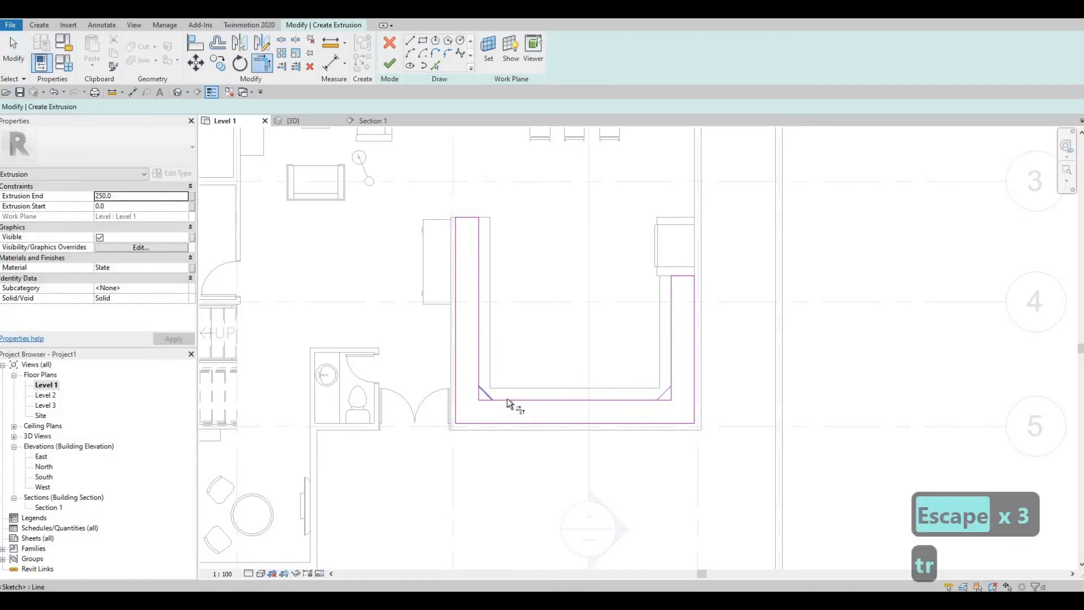
pyautogui.click(506, 398)
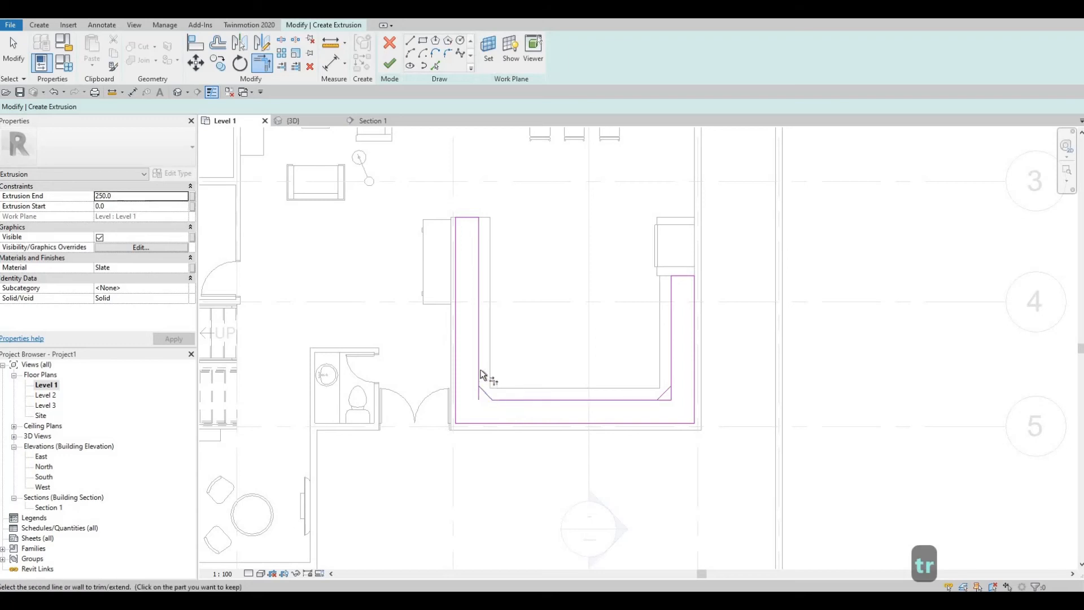
pyautogui.click(479, 369)
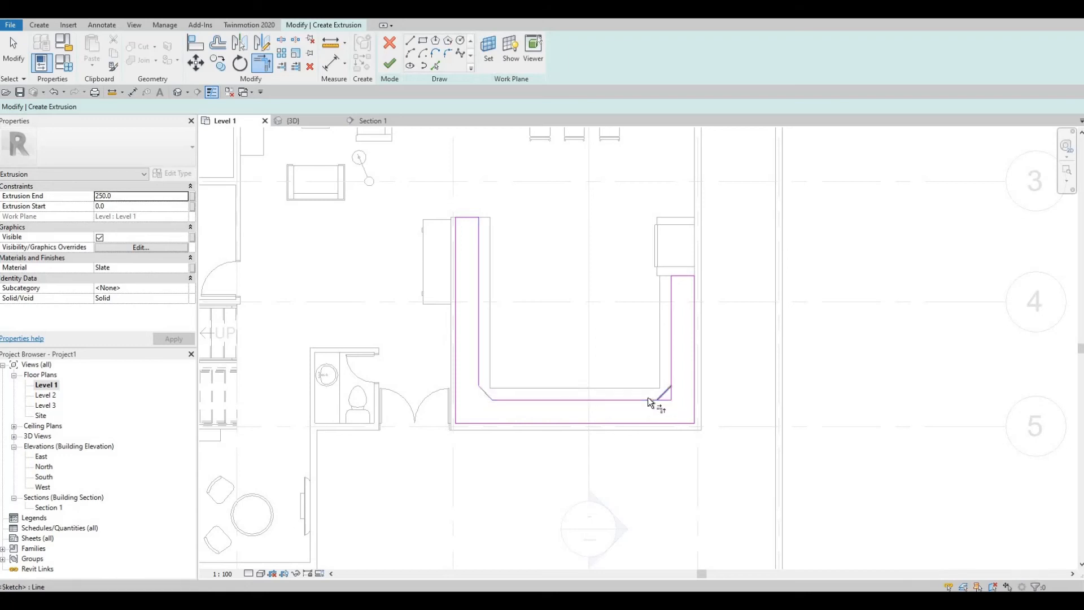
pyautogui.click(669, 386)
pyautogui.click(670, 381)
pyautogui.scroll(-2, 546, 476)
pyautogui.moveTo(546, 475); pyautogui.dragTo(621, 416, button='middle')
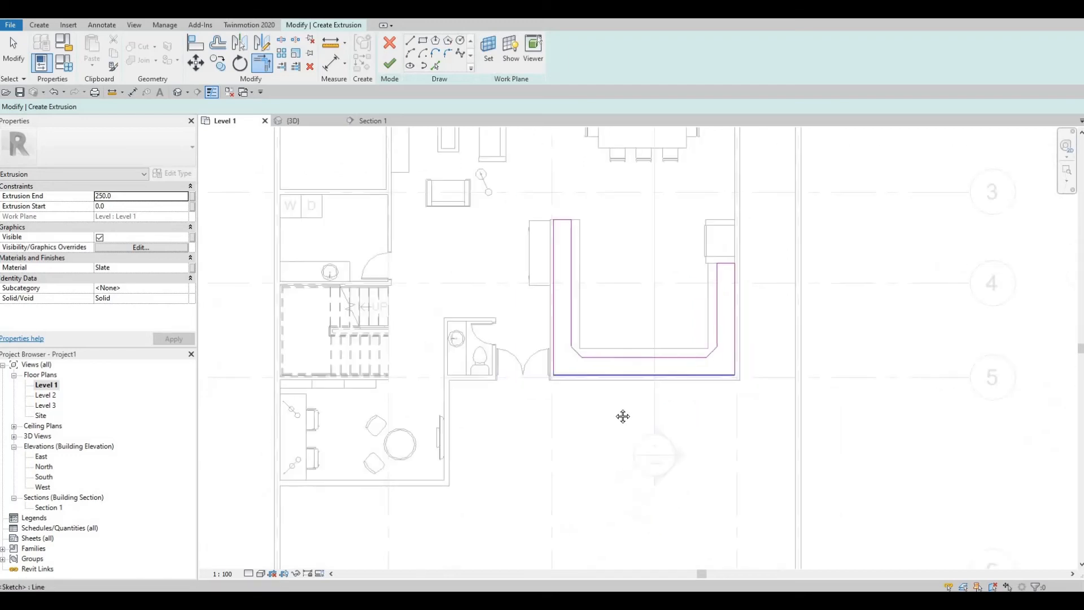
pyautogui.press('Escape')
# Step: Set the extrusion's material to Birch - Glossy and finish its sketch
pyautogui.scroll(1, 622, 417)
pyautogui.moveTo(433, 209); pyautogui.dragTo(420, 233, button='middle')
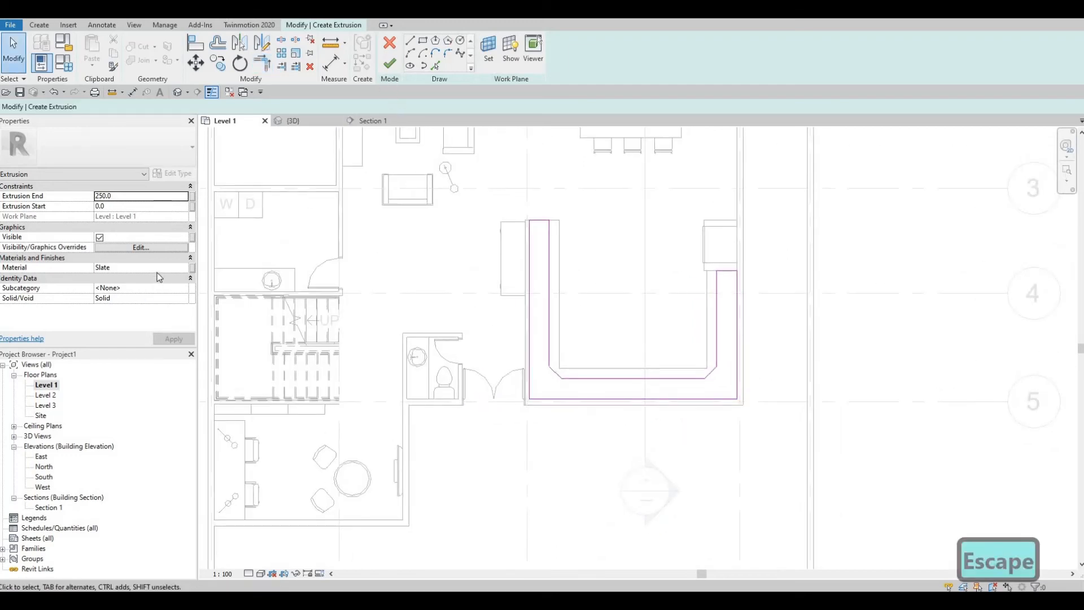
pyautogui.click(184, 270)
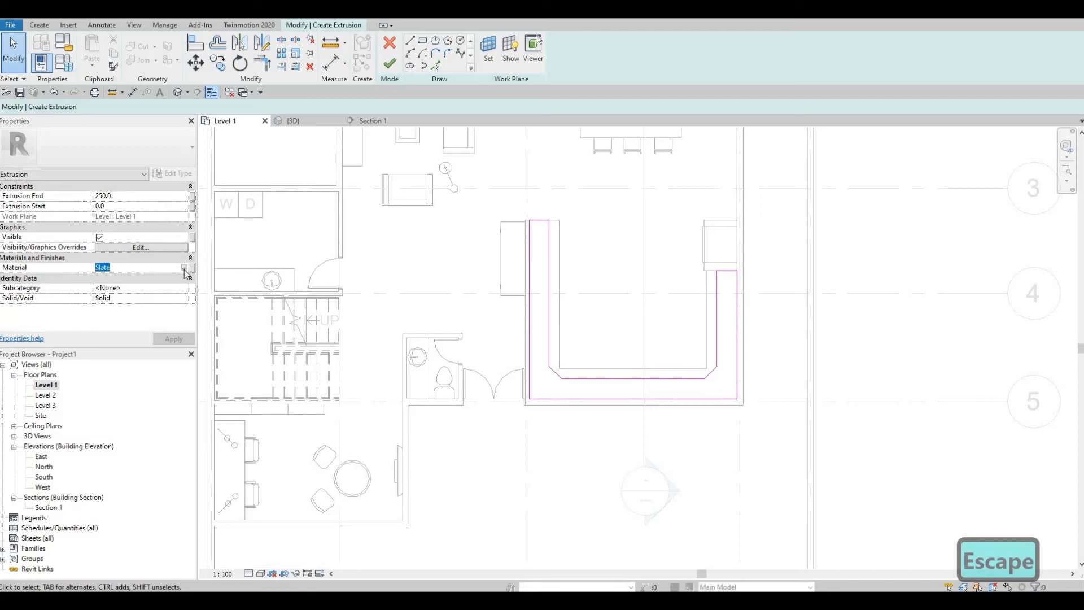
pyautogui.click(184, 267)
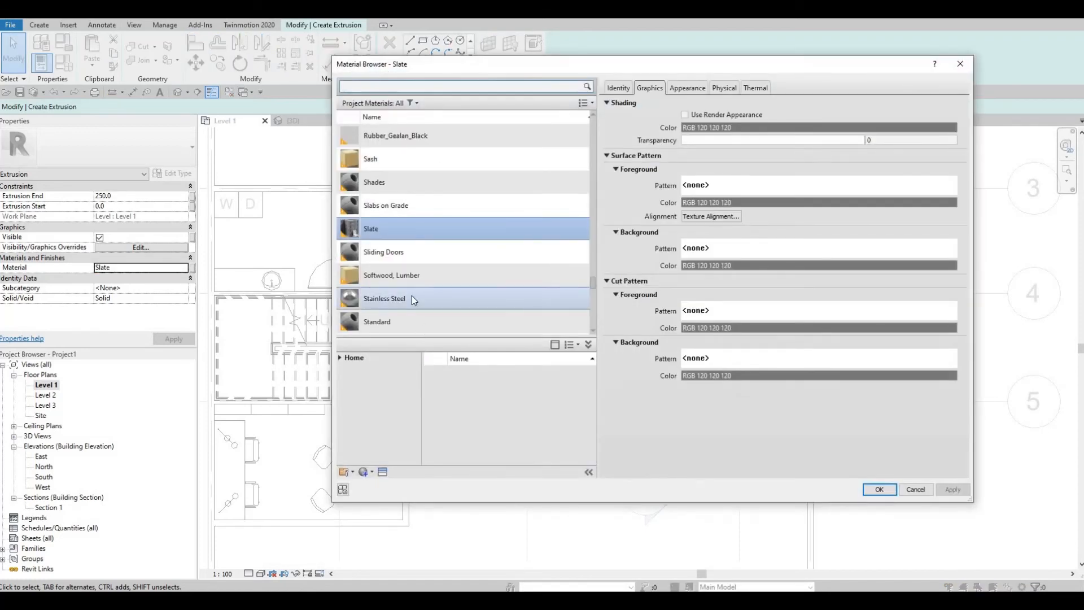
pyautogui.scroll(-1, 417, 282)
pyautogui.scroll(3, 431, 132)
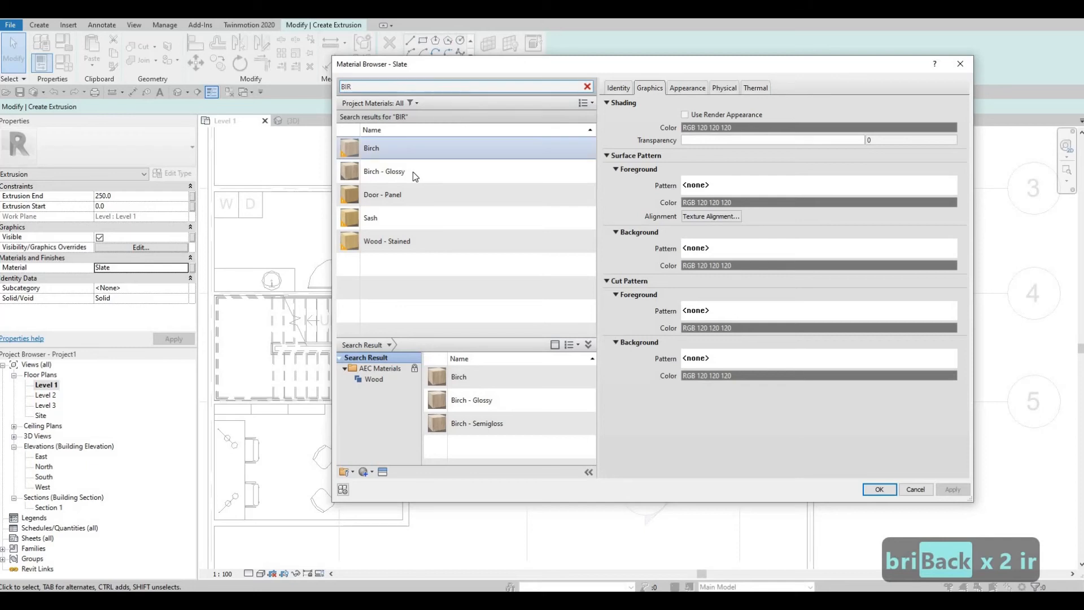
pyautogui.click(412, 172)
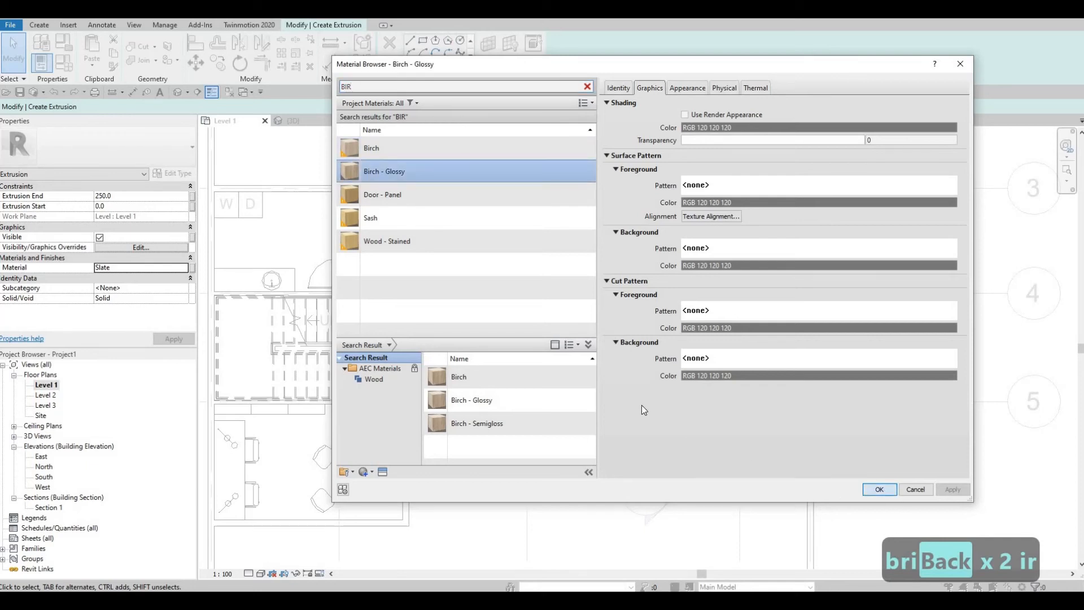
pyautogui.press('Return')
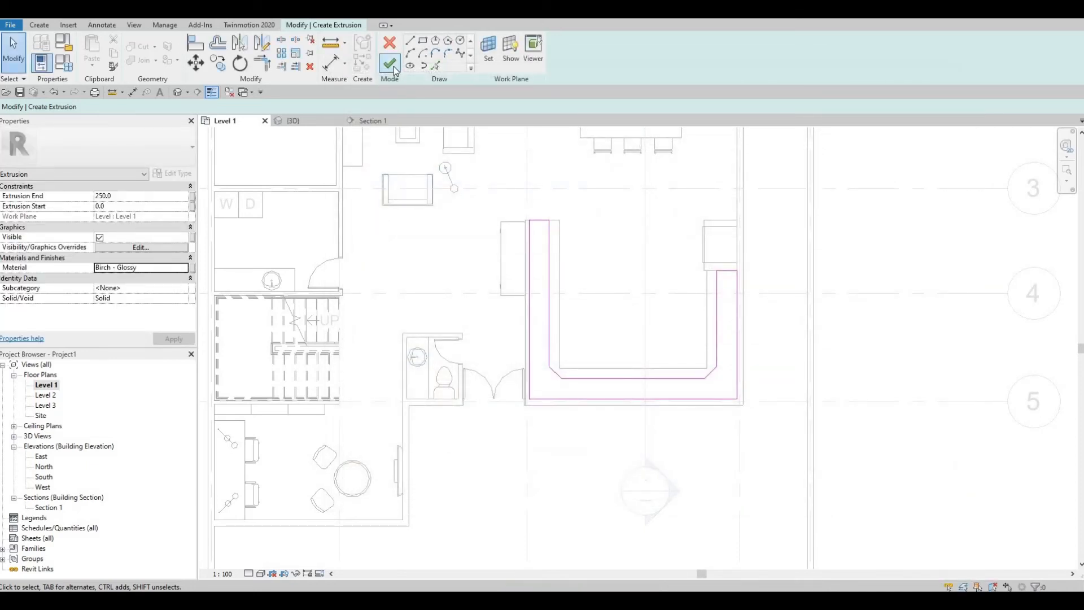
pyautogui.click(392, 67)
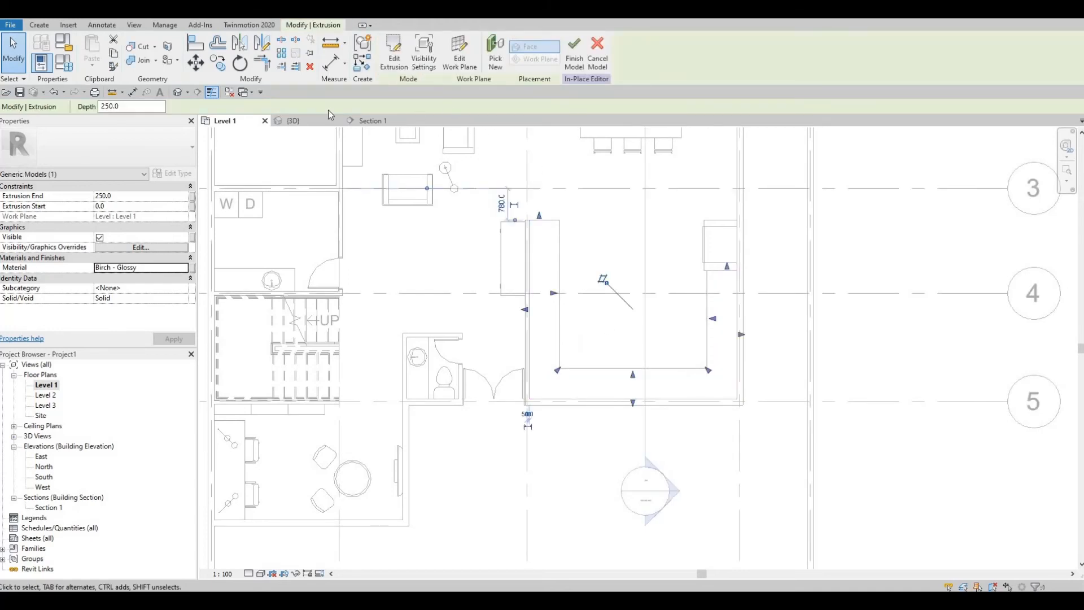
# Step: In the 3D view, stretch the extrusion's top and bottom faces so it runs from about 1664 to about 2736 above Level 1
pyautogui.click(293, 121)
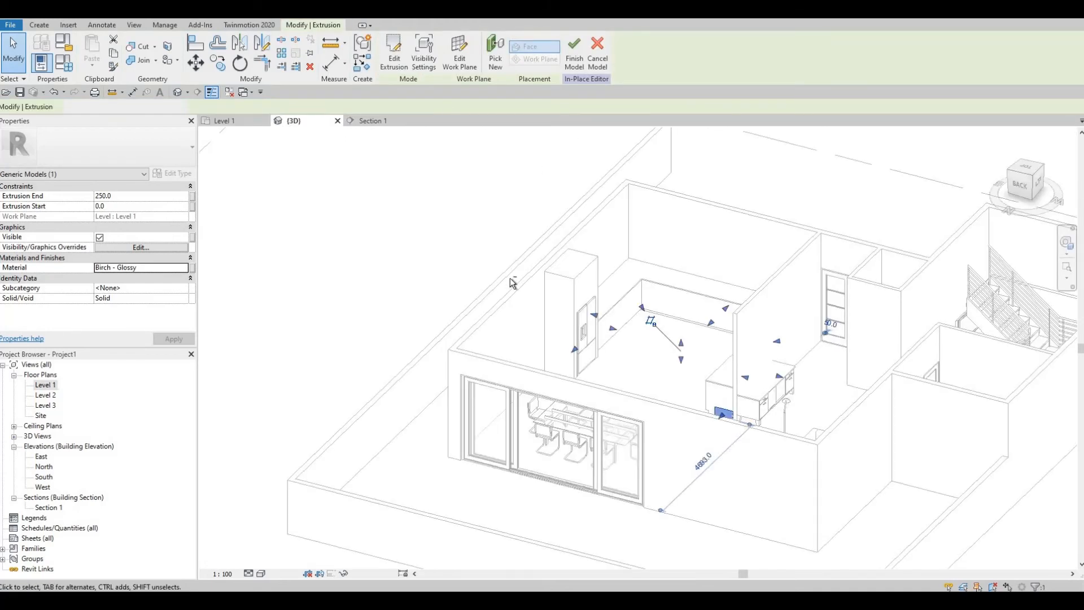
pyautogui.keyDown('shift'); pyautogui.moveTo(632, 339); pyautogui.dragTo(710, 272, button='middle'); pyautogui.keyUp('shift')
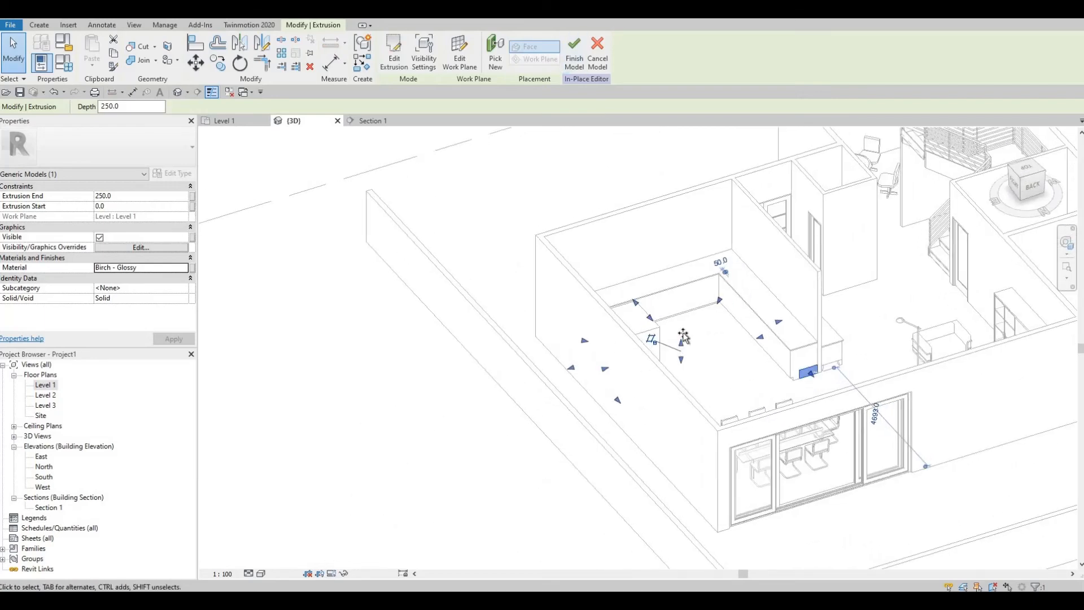
pyautogui.moveTo(683, 337); pyautogui.dragTo(683, 250)
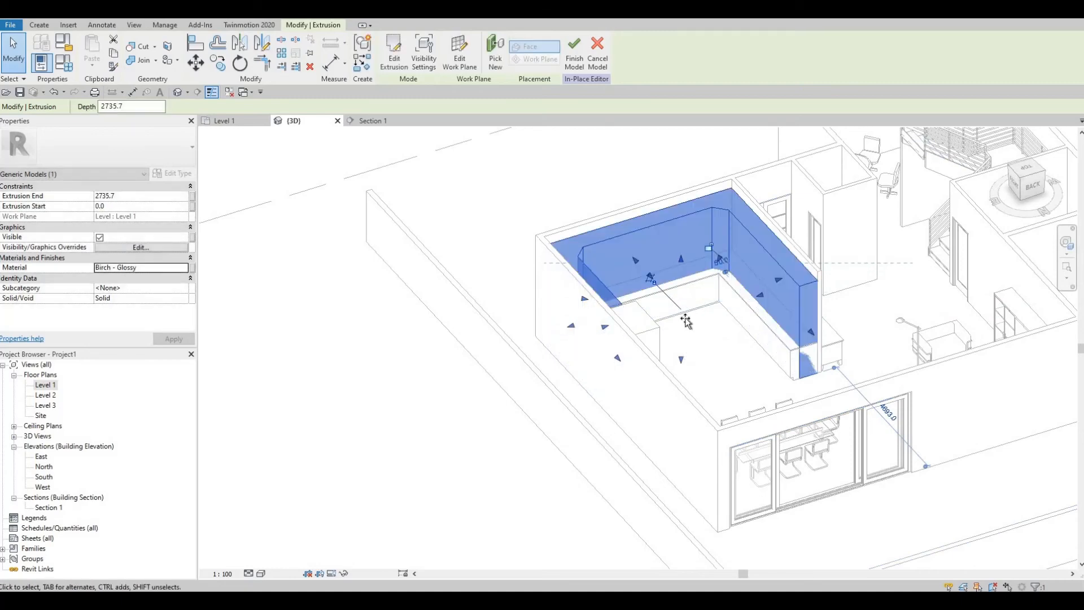
pyautogui.moveTo(685, 321)
pyautogui.mouseDown()
pyautogui.moveTo(691, 291)
pyautogui.moveTo(701, 305)
pyautogui.mouseUp()
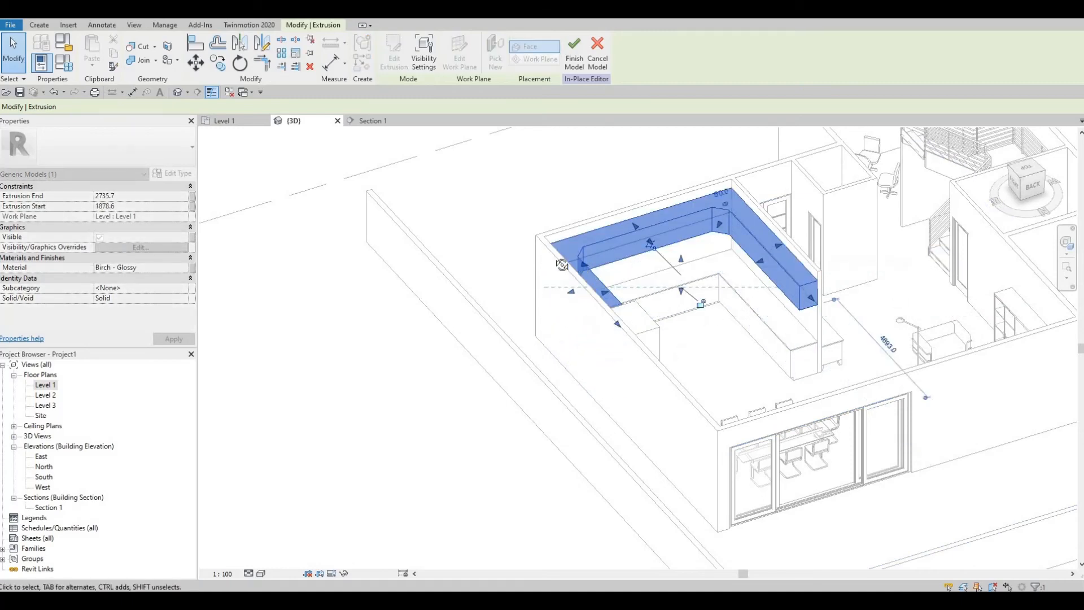
pyautogui.keyDown('shift'); pyautogui.moveTo(561, 264); pyautogui.dragTo(677, 300, button='middle'); pyautogui.keyUp('shift')
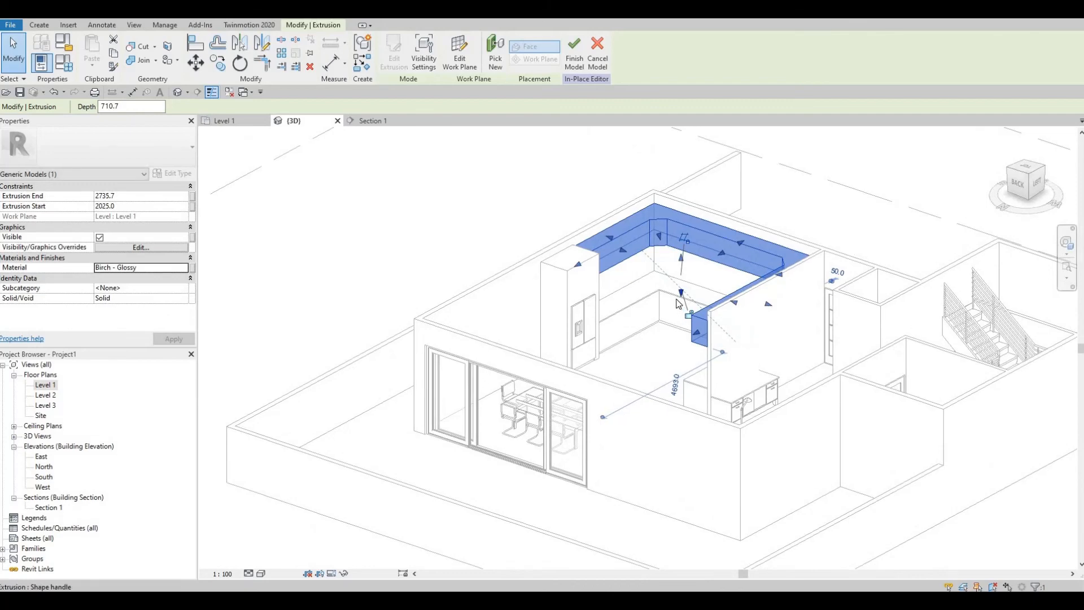
pyautogui.moveTo(677, 303); pyautogui.dragTo(678, 324)
pyautogui.keyDown('shift'); pyautogui.moveTo(674, 316); pyautogui.dragTo(632, 249, button='middle'); pyautogui.keyUp('shift')
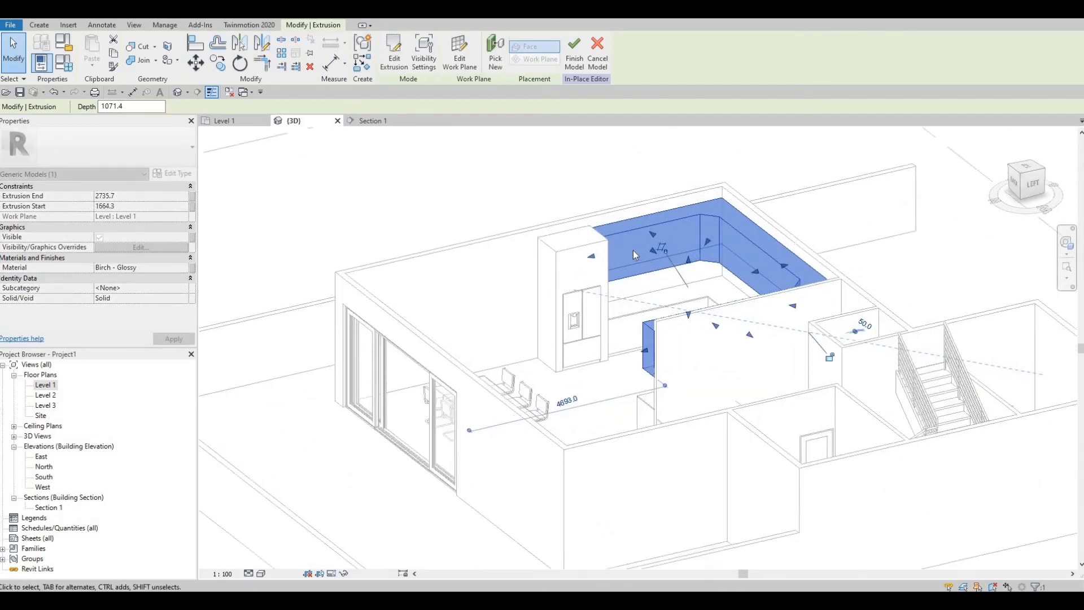
pyautogui.press('Escape')
# Step: Align the top face of the U-shaped extrusion with the top of the refrigerator surround
pyautogui.scroll(2, 621, 305)
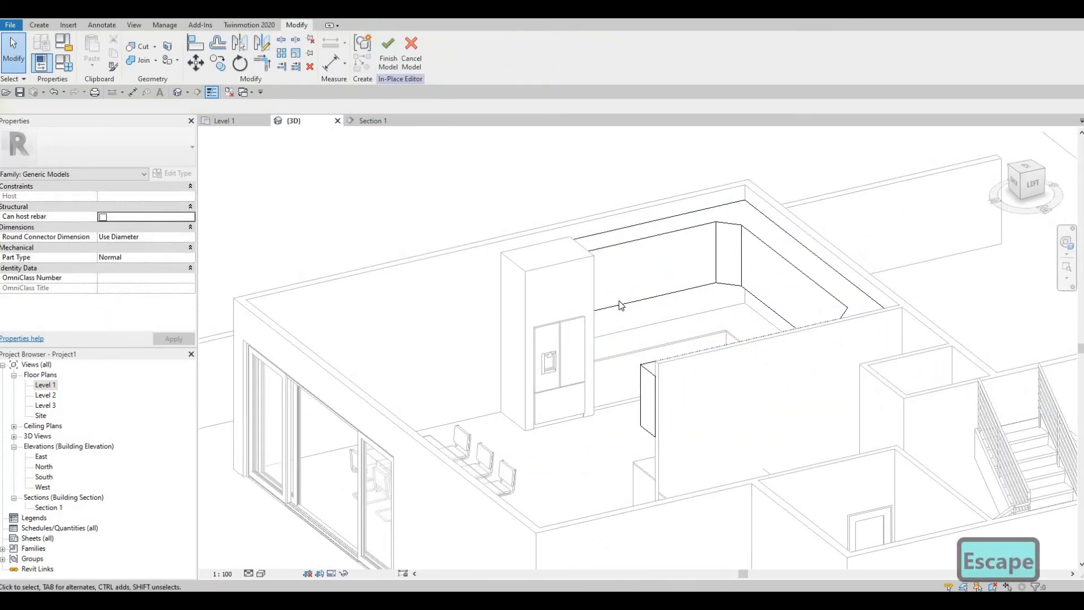
pyautogui.press('a')
pyautogui.press('l')
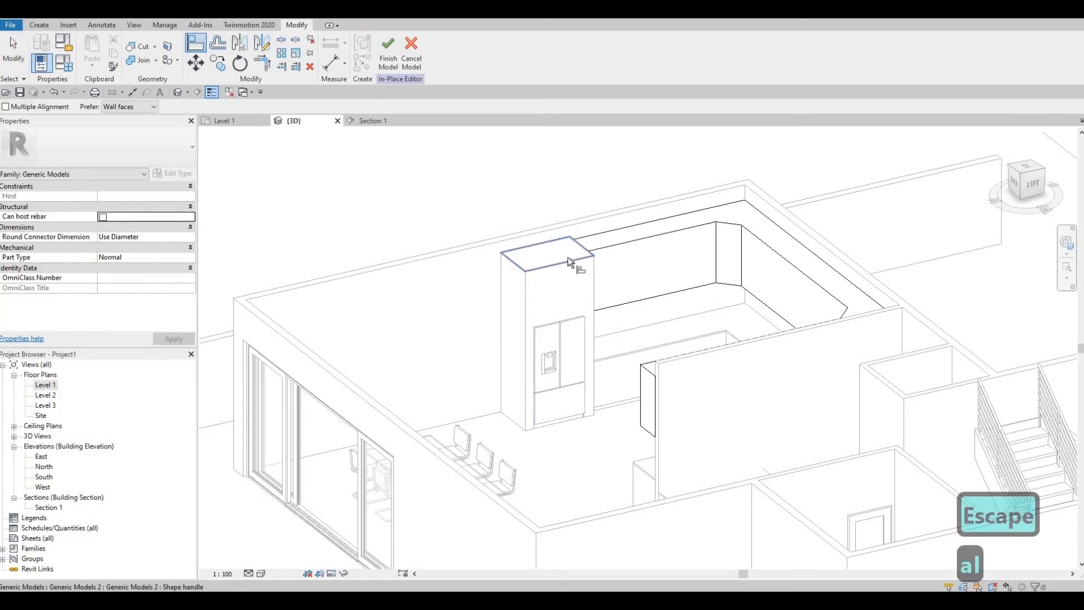
pyautogui.click(569, 261)
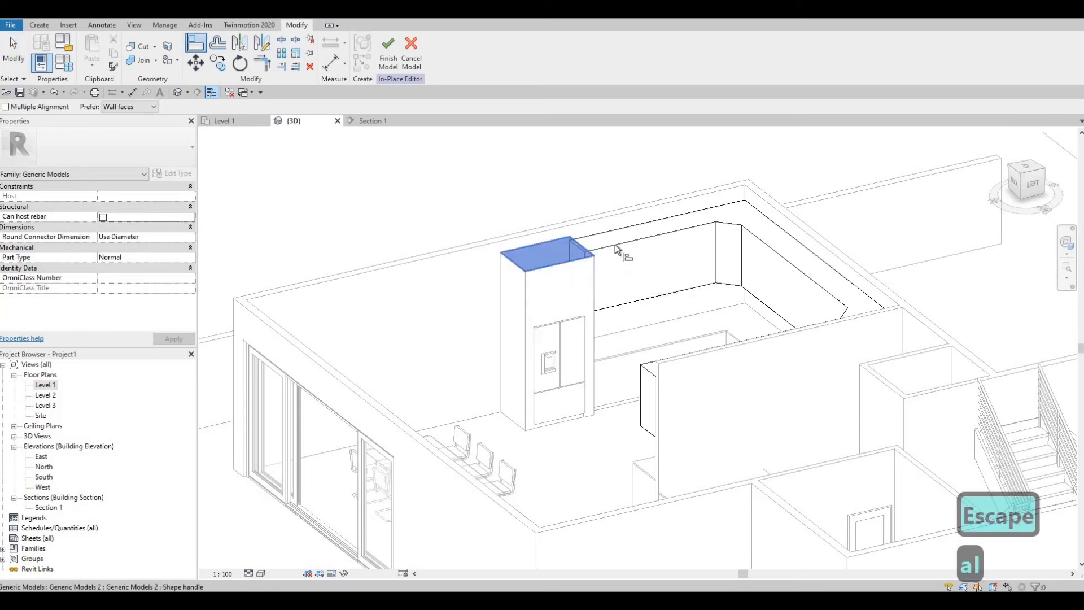
pyautogui.click(582, 246)
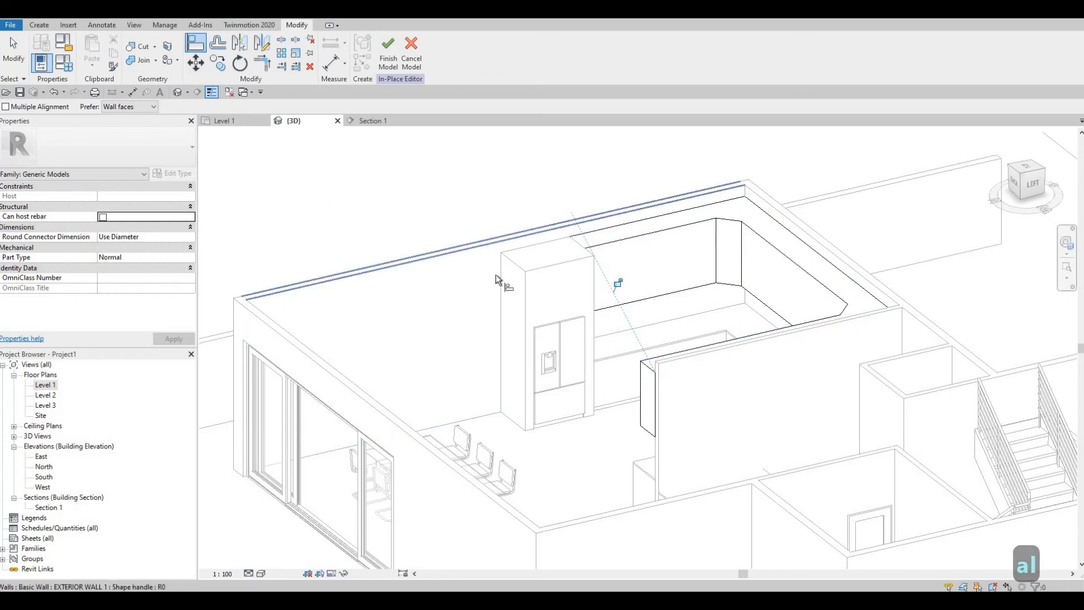
pyautogui.press('Escape')
pyautogui.keyDown('shift'); pyautogui.moveTo(655, 300); pyautogui.dragTo(700, 318, button='middle'); pyautogui.keyUp('shift')
pyautogui.press('Escape')
pyautogui.press('Escape')
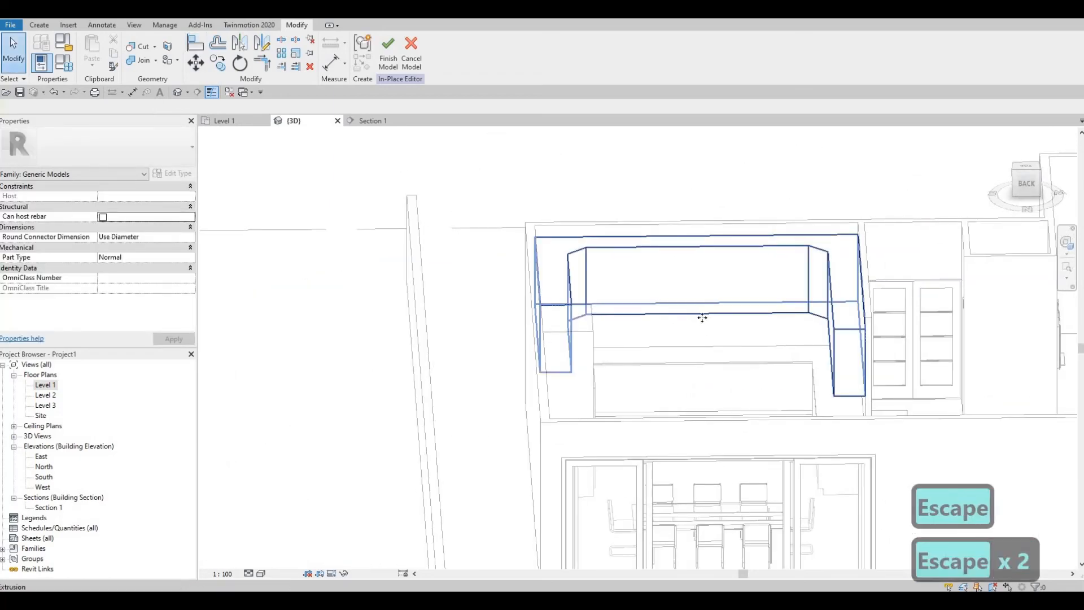
# Step: Examine the U-shaped extrusion from several sides, checking its fit against the walls, the refrigerator surround and the counter below
pyautogui.click(702, 318)
pyautogui.keyDown('shift'); pyautogui.moveTo(820, 317); pyautogui.dragTo(607, 307, button='middle'); pyautogui.keyUp('shift')
pyautogui.press('Escape')
pyautogui.scroll(3, 609, 307)
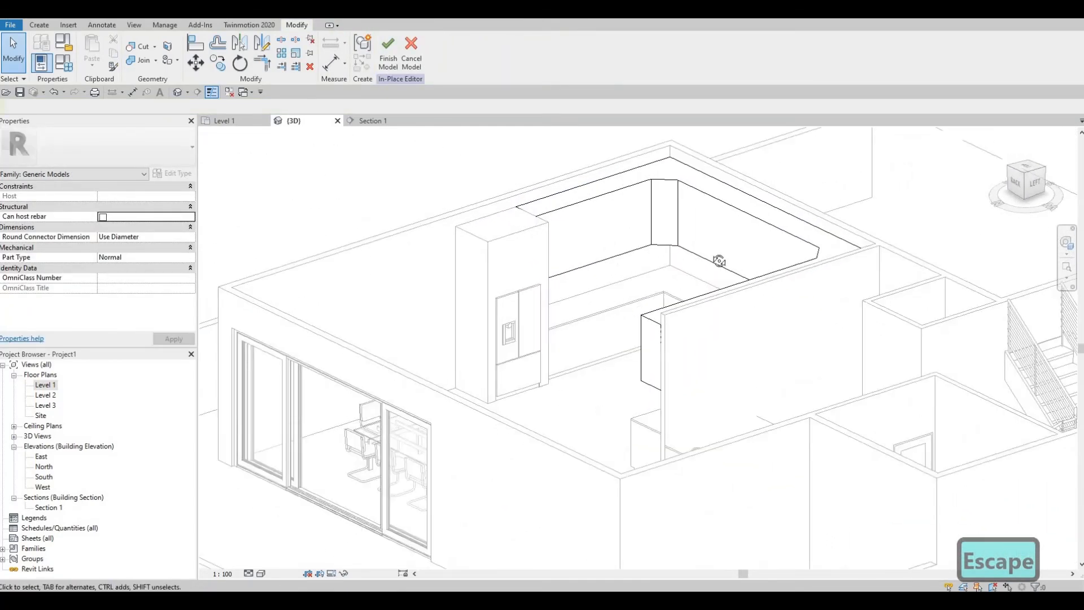
pyautogui.keyDown('shift'); pyautogui.moveTo(719, 260); pyautogui.dragTo(781, 253, button='middle'); pyautogui.keyUp('shift')
pyautogui.keyDown('shift'); pyautogui.moveTo(739, 321); pyautogui.dragTo(805, 251, button='middle'); pyautogui.keyUp('shift')
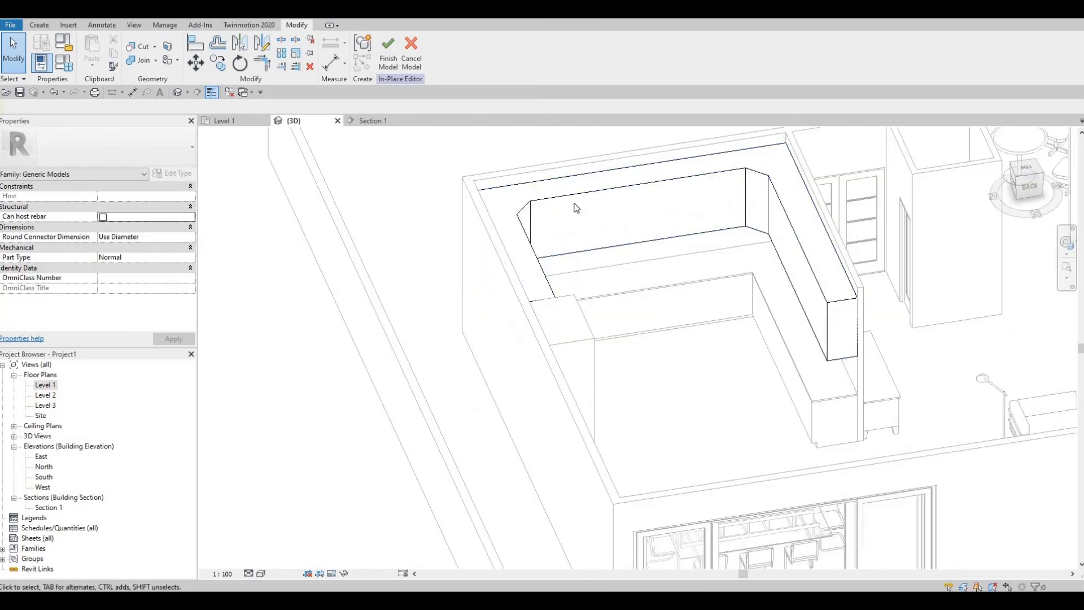
pyautogui.keyDown('shift'); pyautogui.moveTo(532, 237); pyautogui.dragTo(484, 275, button='middle'); pyautogui.keyUp('shift')
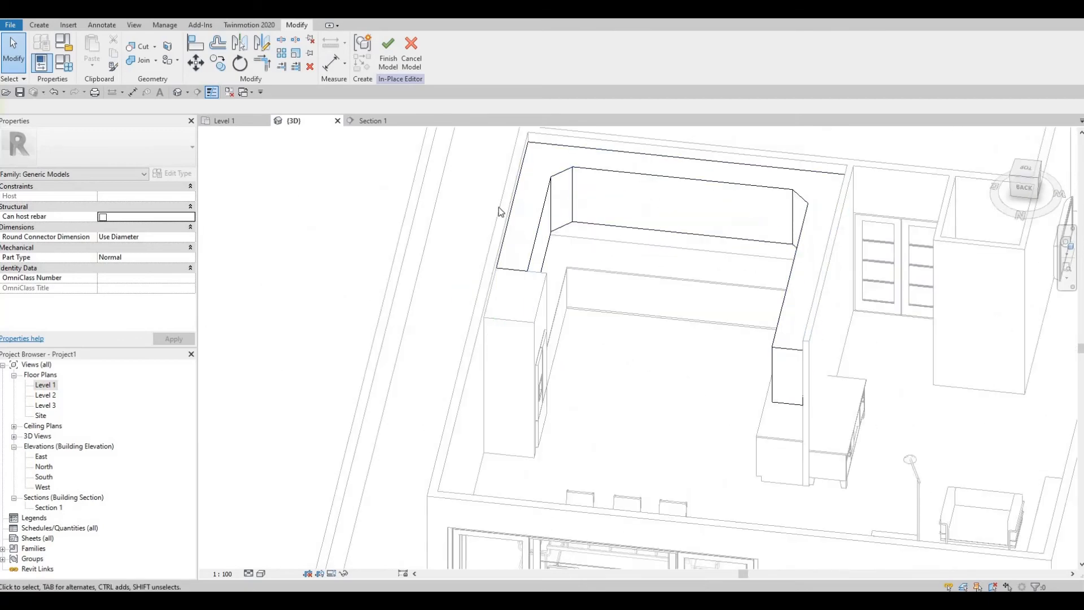
pyautogui.keyDown('shift'); pyautogui.moveTo(540, 256); pyautogui.dragTo(545, 237, button='middle'); pyautogui.keyUp('shift')
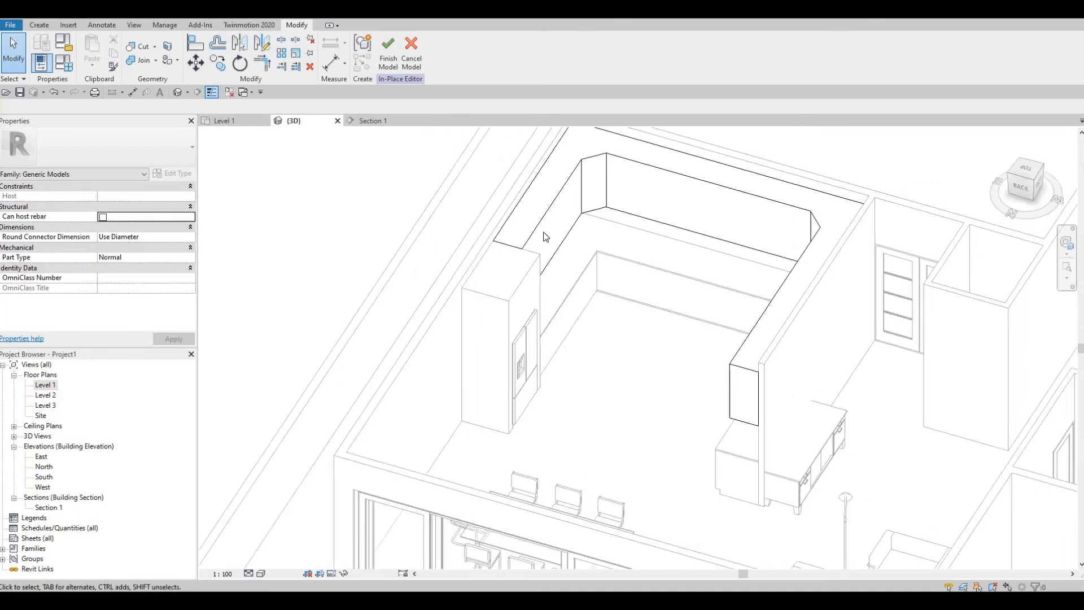
pyautogui.keyDown('shift'); pyautogui.moveTo(692, 242); pyautogui.dragTo(564, 191, button='middle'); pyautogui.keyUp('shift')
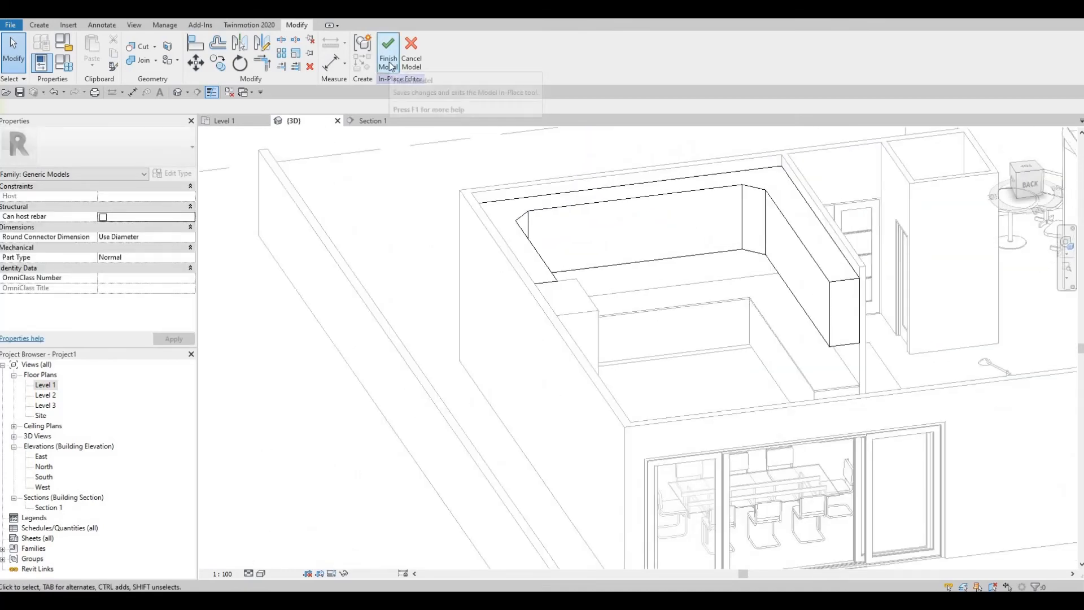
# Step: Finish the in-place model of the chamfered U-shaped extrusion
pyautogui.click(390, 66)
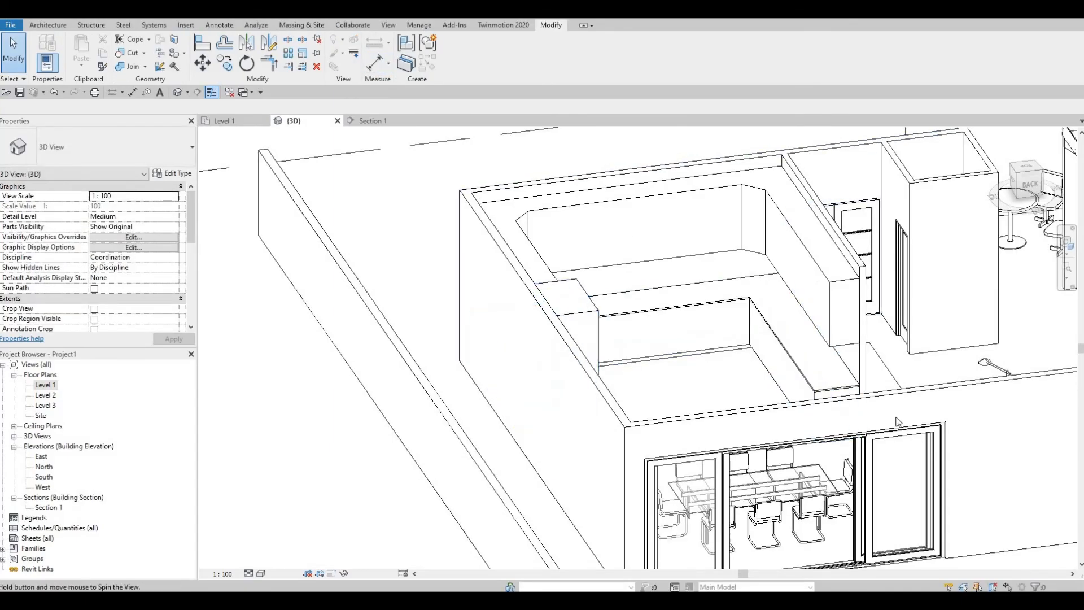
pyautogui.keyDown('shift'); pyautogui.moveTo(838, 422); pyautogui.dragTo(463, 320, button='middle'); pyautogui.keyUp('shift')
pyautogui.keyDown('shift'); pyautogui.moveTo(531, 316); pyautogui.dragTo(483, 315, button='middle'); pyautogui.keyUp('shift')
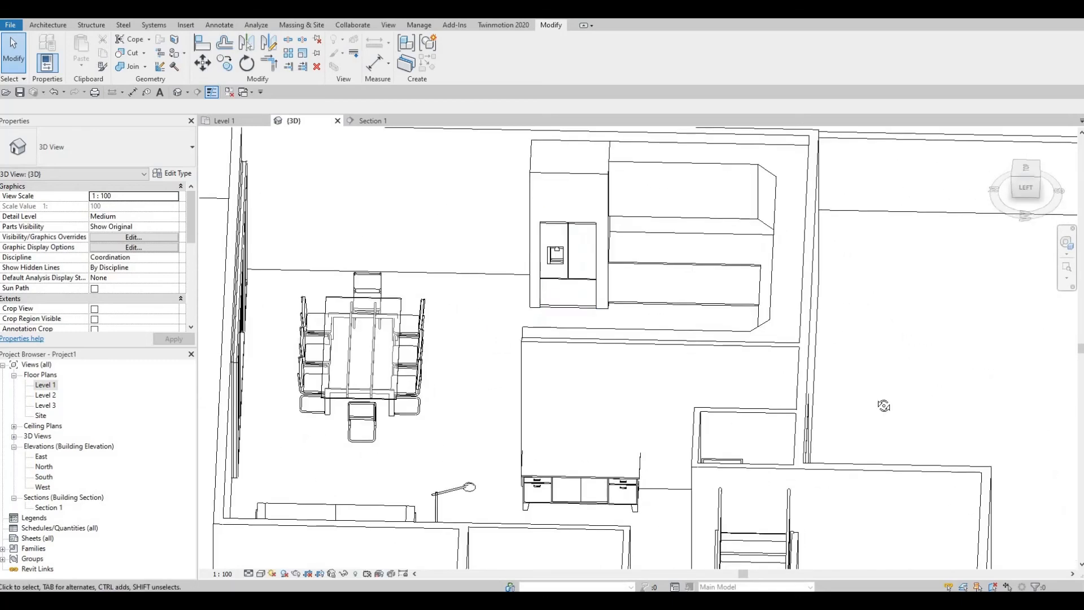
pyautogui.keyDown('shift'); pyautogui.moveTo(884, 405); pyautogui.dragTo(395, 367, button='middle'); pyautogui.keyUp('shift')
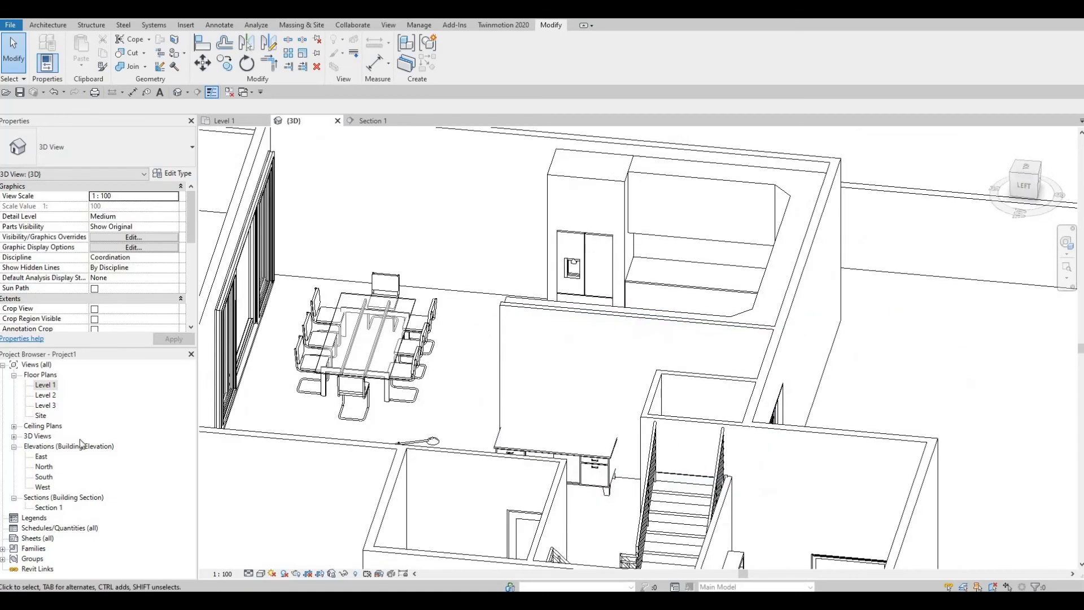
# Step: Open the Level 1 floor plan at the kitchen area
pyautogui.doubleClick(44, 385)
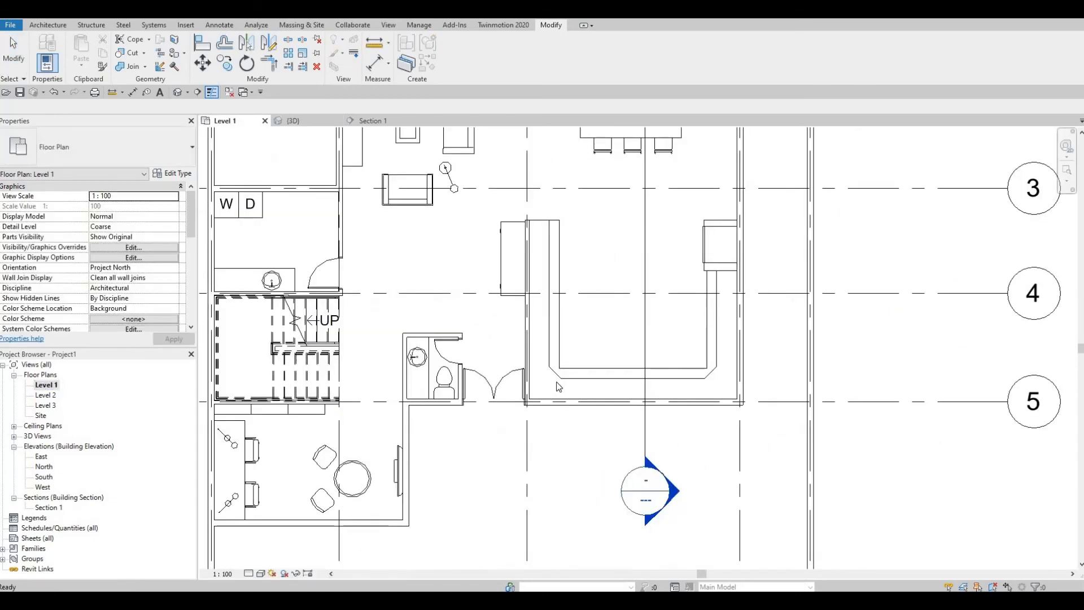
pyautogui.scroll(-2, 519, 342)
pyautogui.moveTo(562, 316)
pyautogui.mouseDown(button='middle')
pyautogui.moveTo(520, 342)
pyautogui.moveTo(554, 335)
pyautogui.mouseUp(button='middle')
pyautogui.scroll(2, 559, 322)
pyautogui.scroll(-1, 546, 313)
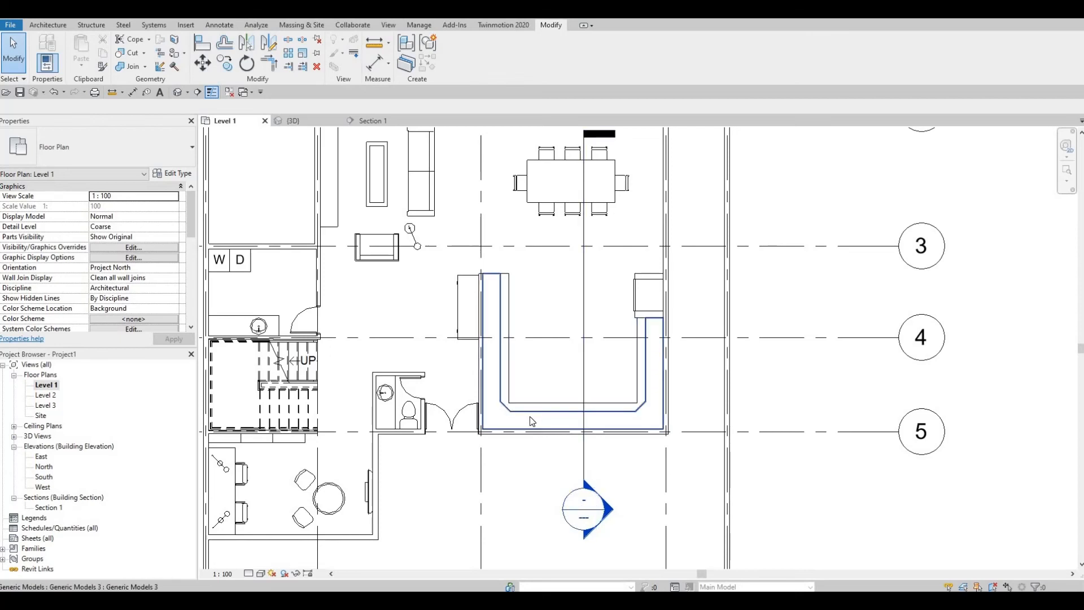
pyautogui.moveTo(496, 285); pyautogui.dragTo(514, 278, button='middle')
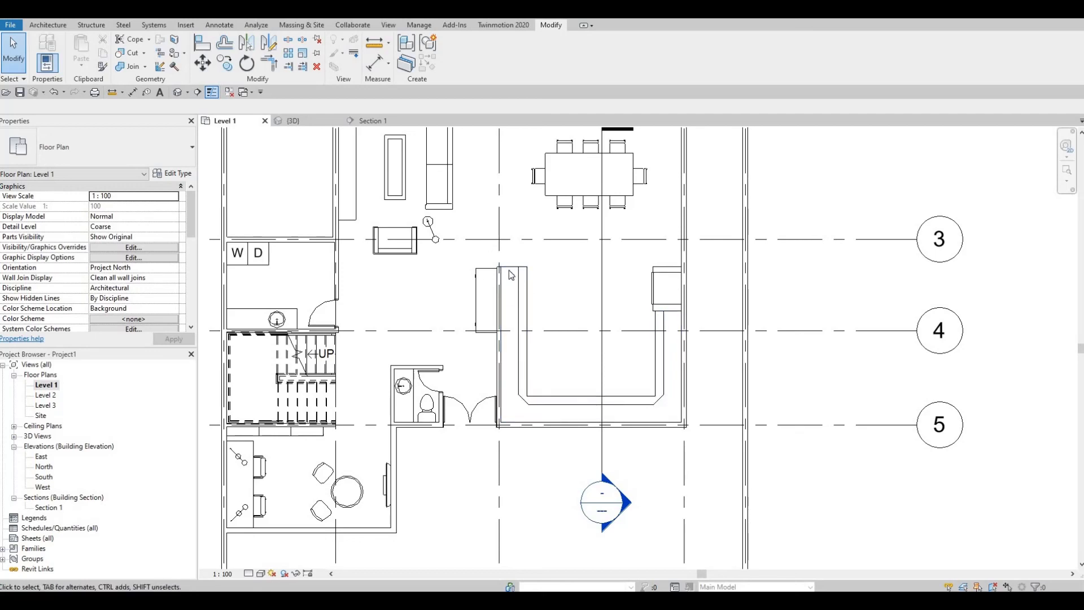
# Step: Align the credenza's short edge nearest grid 3 with the end of the kitchen counter across the interior wall
pyautogui.scroll(4, 465, 299)
pyautogui.scroll(2, 465, 299)
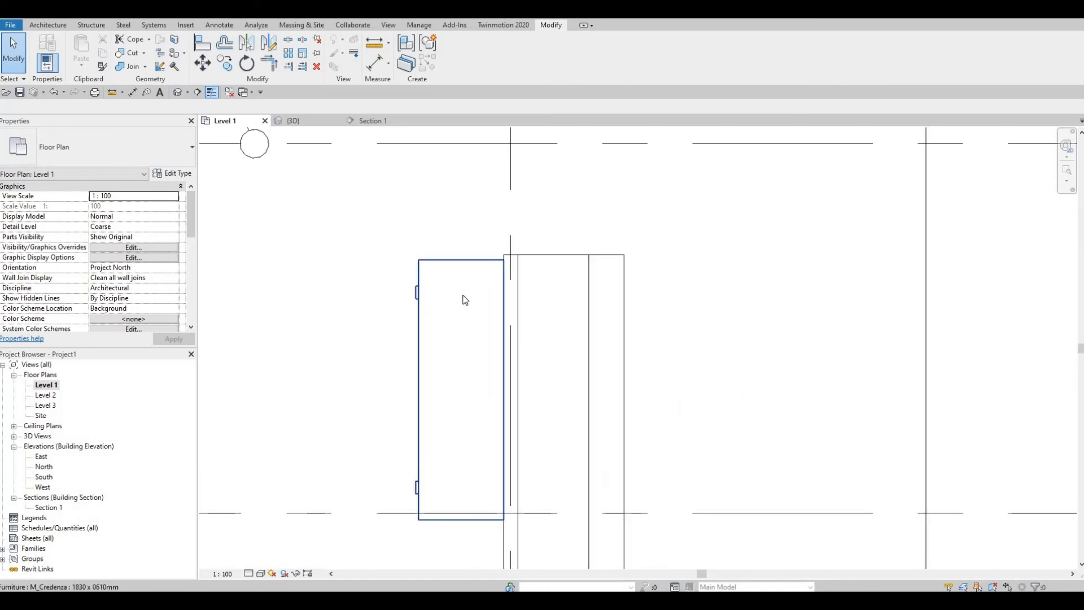
pyautogui.press('a')
pyautogui.press('l')
pyautogui.click(547, 255)
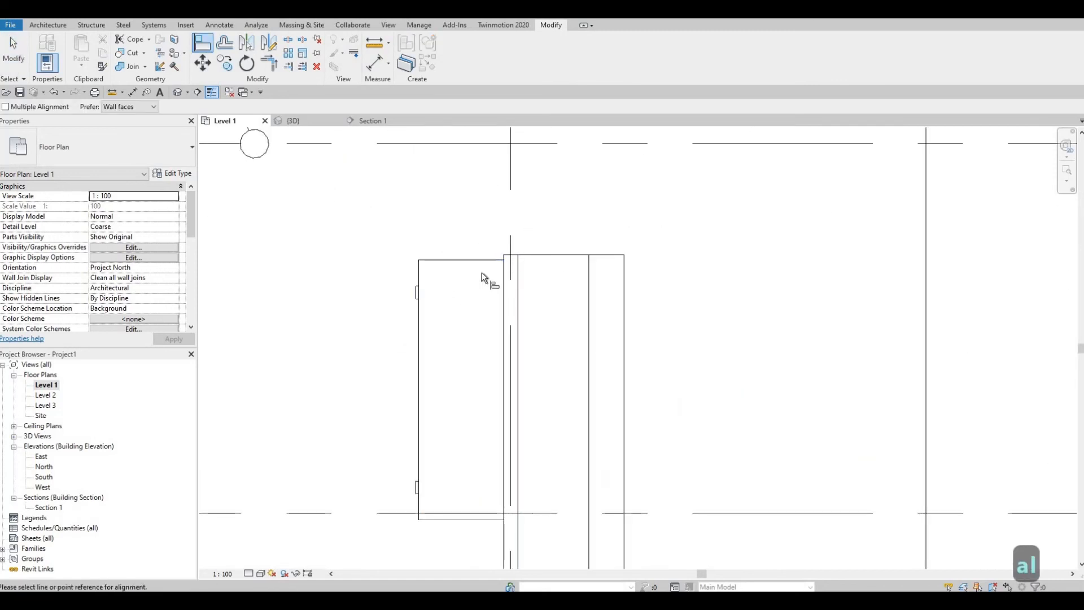
pyautogui.click(514, 381)
pyautogui.press('Escape')
pyautogui.press('Escape')
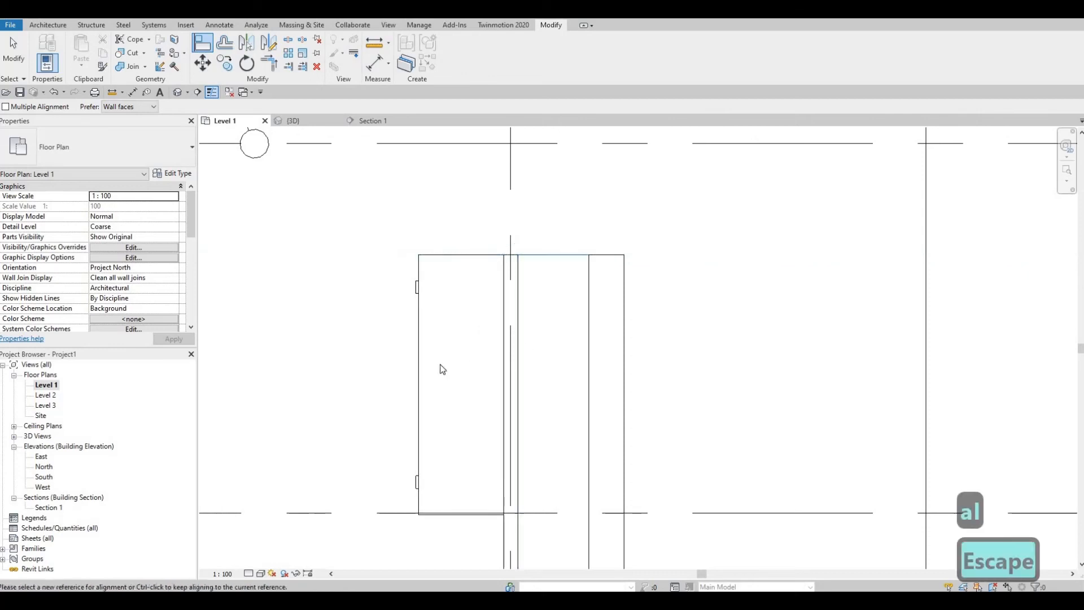
pyautogui.scroll(-3, 493, 354)
pyautogui.scroll(-3, 536, 330)
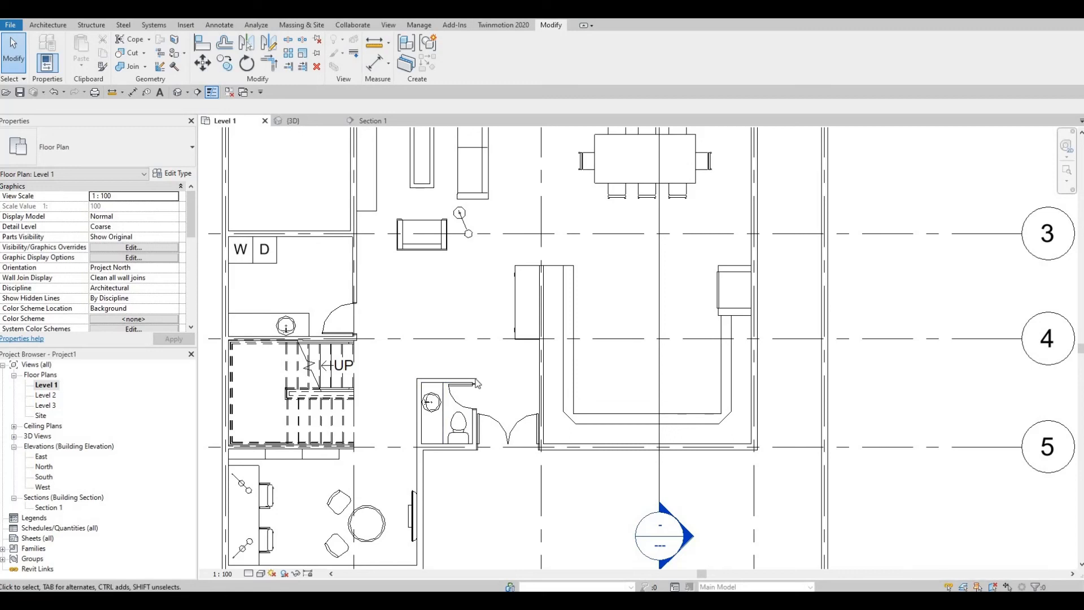
pyautogui.press('Escape')
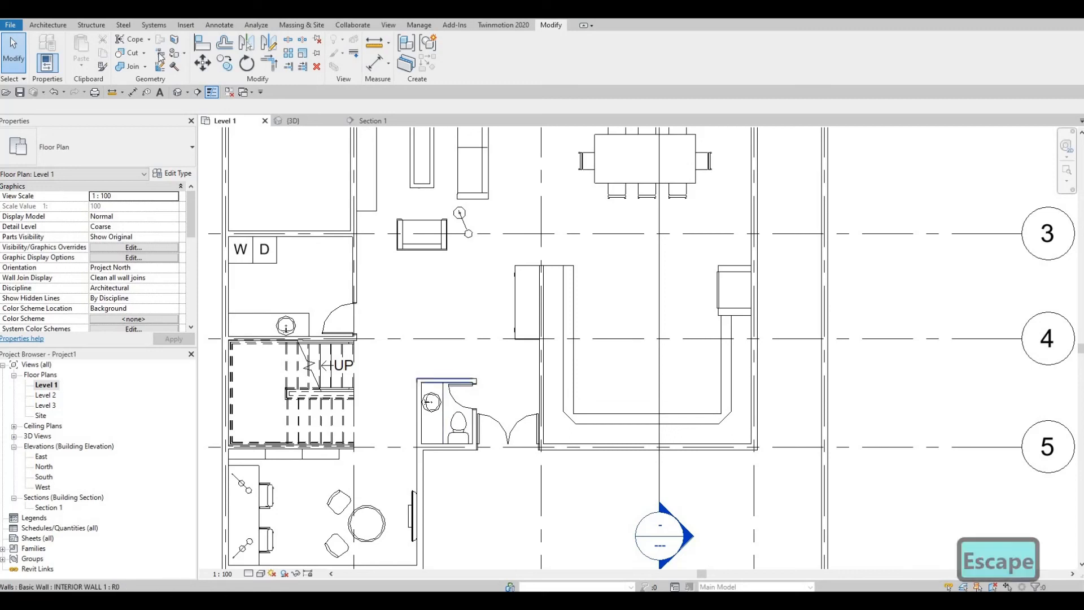
pyautogui.scroll(2, 395, 355)
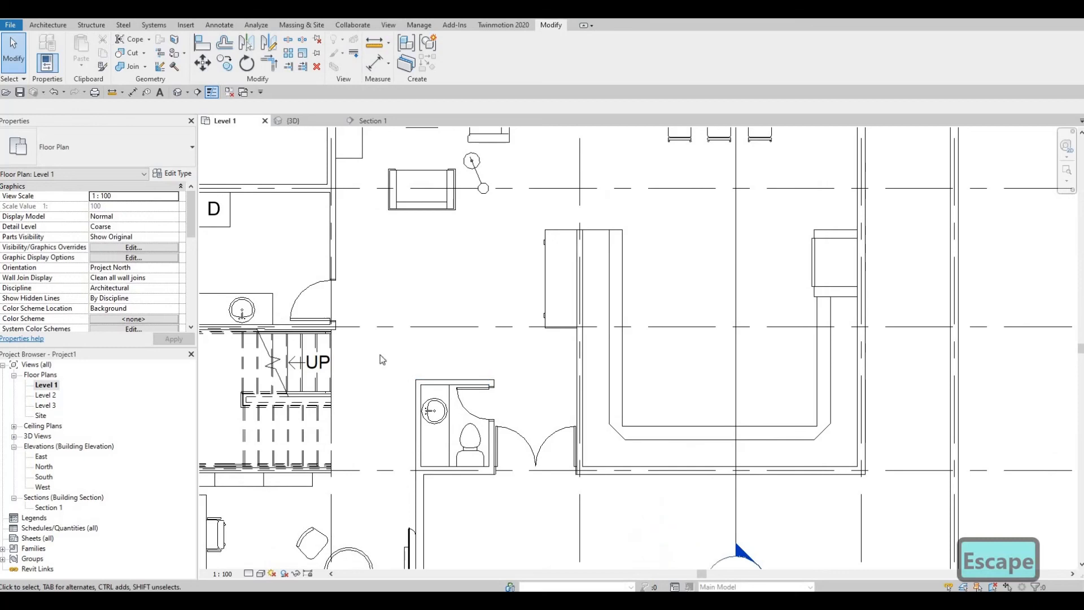
pyautogui.click(419, 395)
pyautogui.press('Escape')
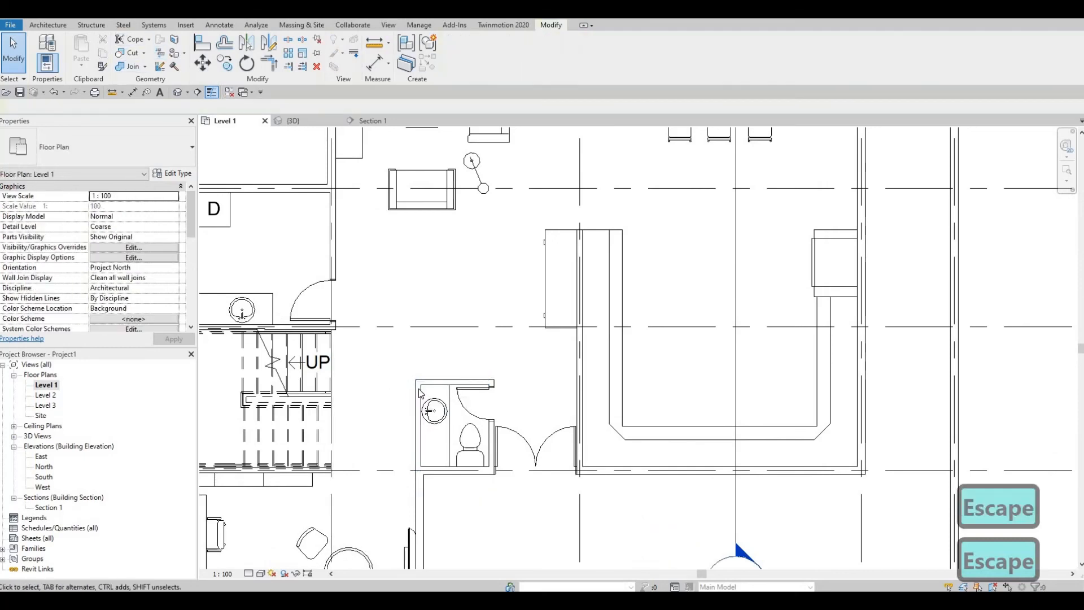
pyautogui.press('c')
pyautogui.press('s')
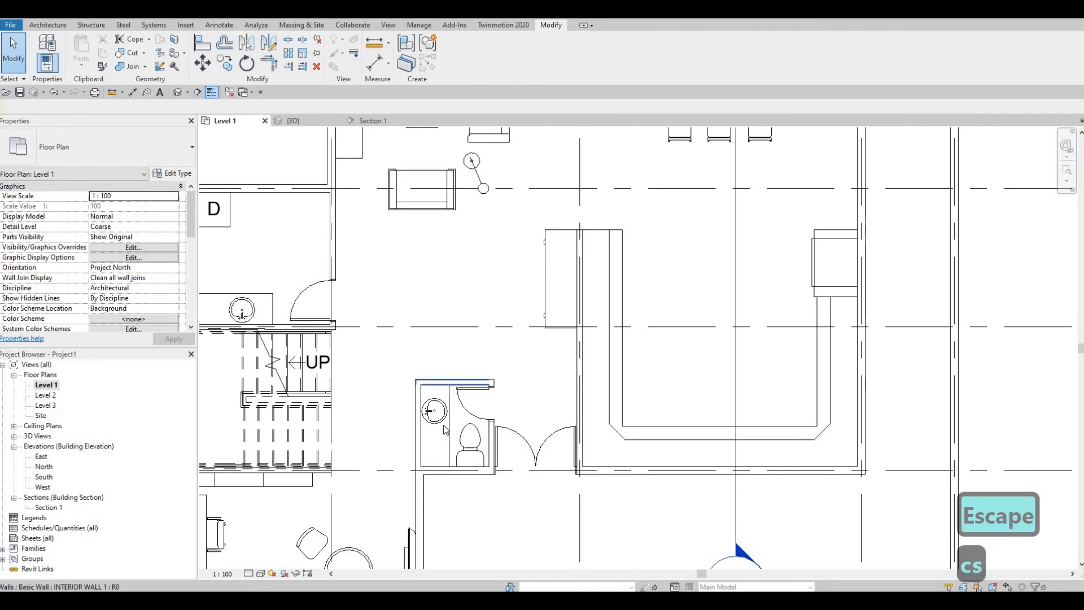
pyautogui.press('Escape')
pyautogui.press('Escape')
# Step: Draw an INTERIOR WALL 1 segment about 1350 mm long just outside the small bathroom, parallel to its wall nearest grid 4
pyautogui.click(419, 400)
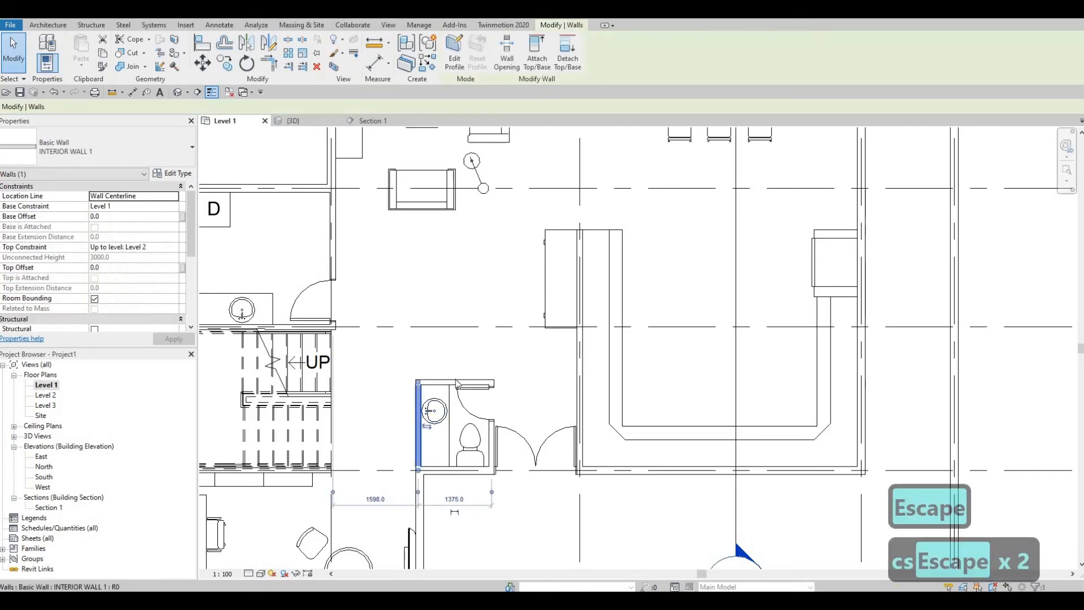
pyautogui.press('c')
pyautogui.press('s')
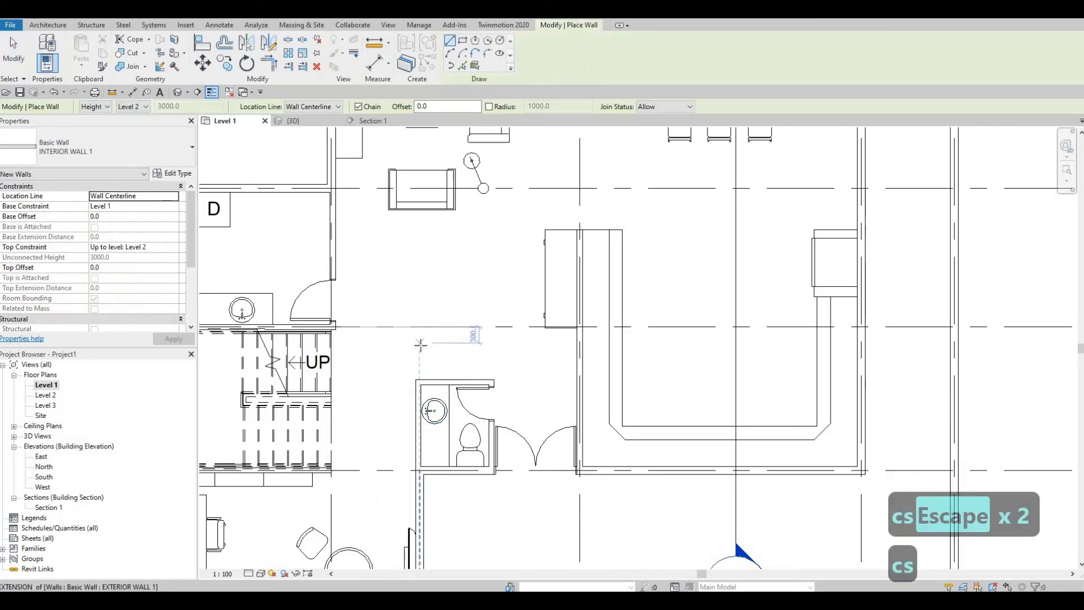
pyautogui.click(493, 346)
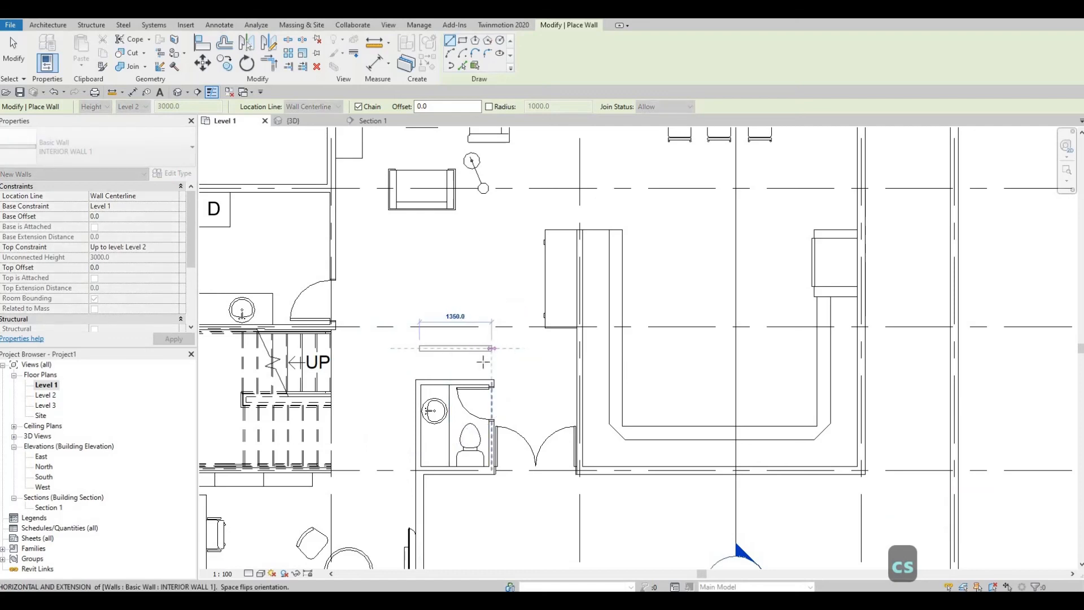
pyautogui.click(434, 340)
pyautogui.press('Escape')
pyautogui.press('Escape')
pyautogui.press('Escape')
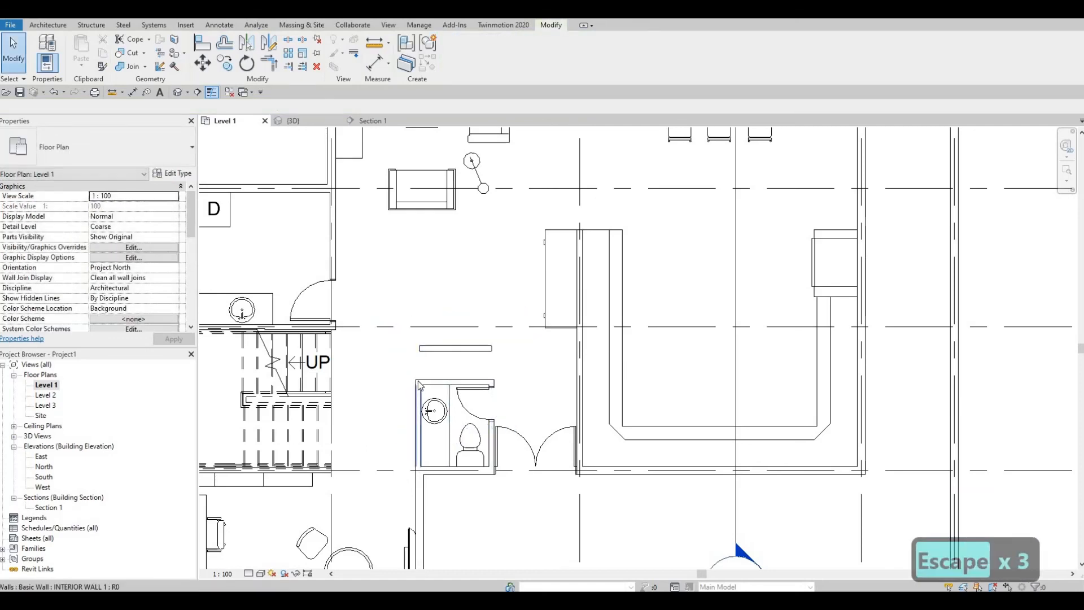
# Step: Trim both ends of the new wall to the bathroom's side walls so they enclose a narrow rectangular space
pyautogui.press('t')
pyautogui.press('r')
pyautogui.click(436, 349)
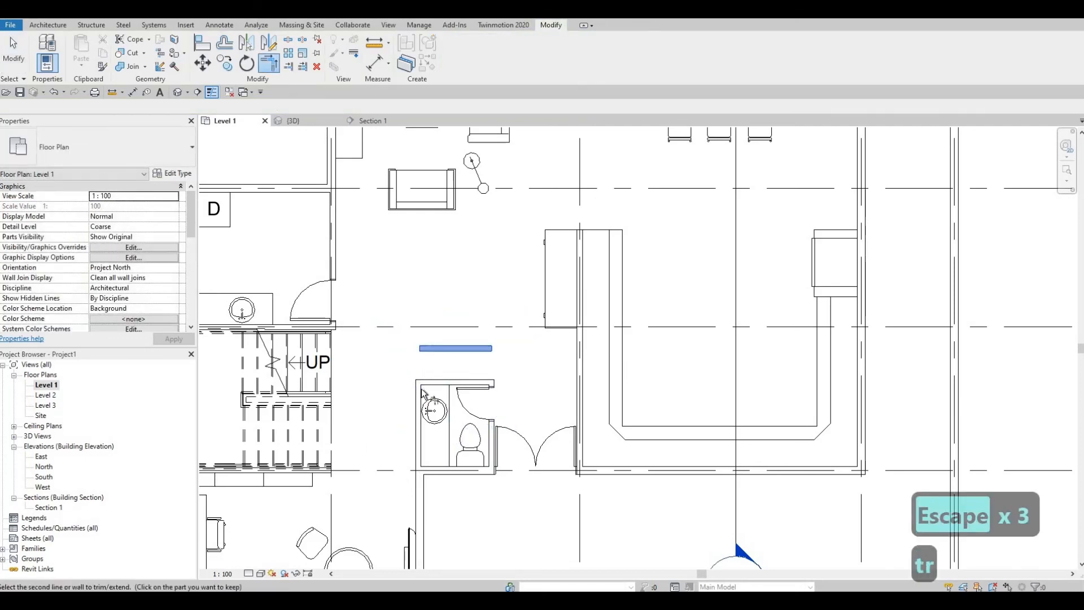
pyautogui.click(418, 389)
pyautogui.click(481, 348)
pyautogui.click(493, 395)
pyautogui.press('Escape')
pyautogui.press('Escape')
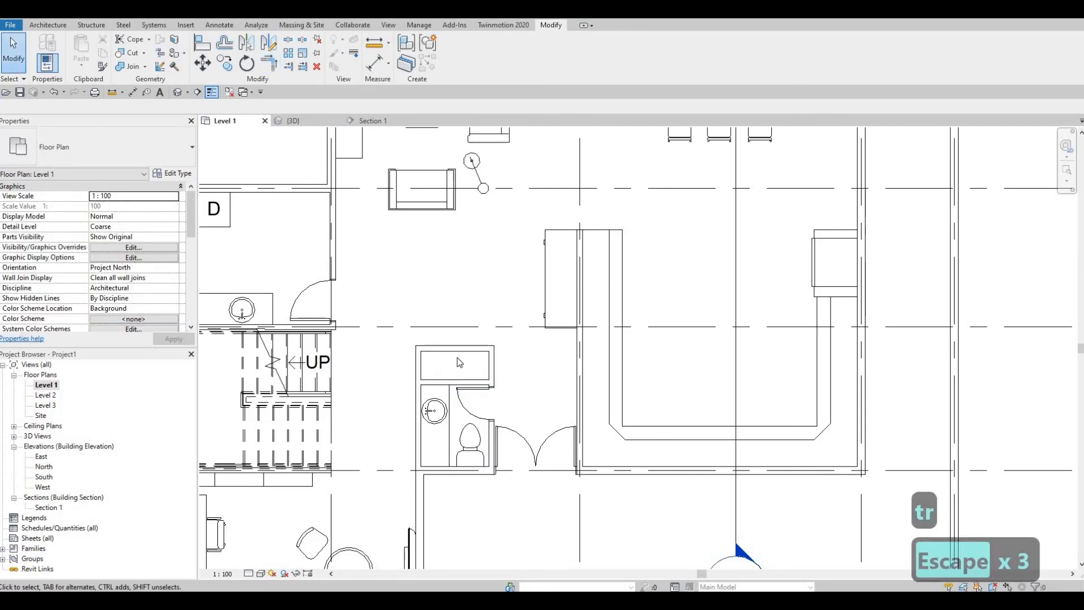
# Step: Set the width of the M_Credenza type 1830 x 0610mm beside the kitchen wall to 1500 mm
pyautogui.scroll(-2, 459, 354)
pyautogui.moveTo(515, 315); pyautogui.dragTo(508, 357, button='middle')
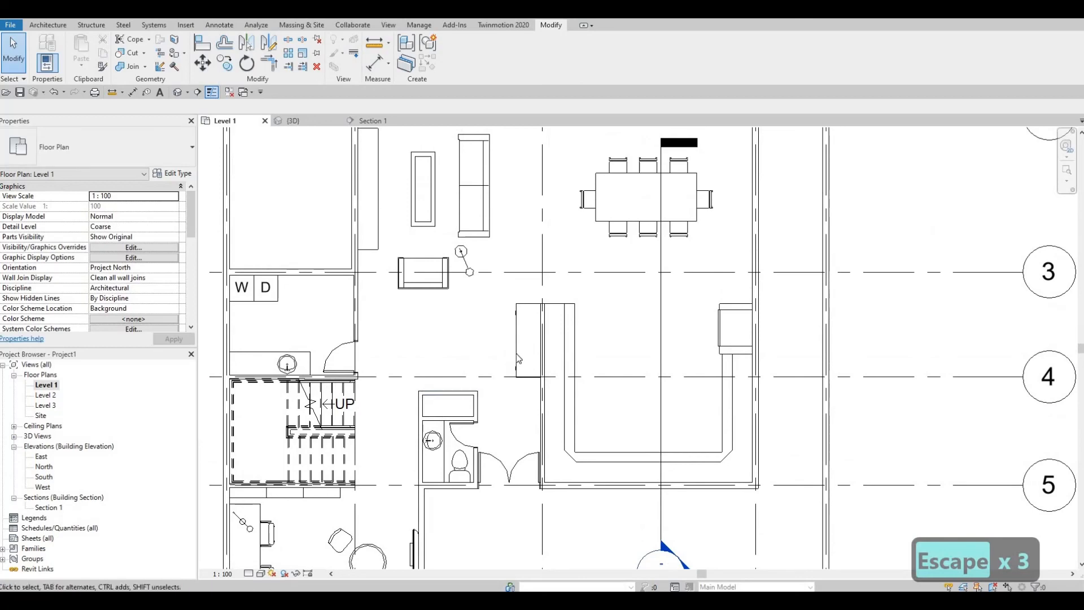
pyautogui.scroll(1, 516, 354)
pyautogui.click(516, 354)
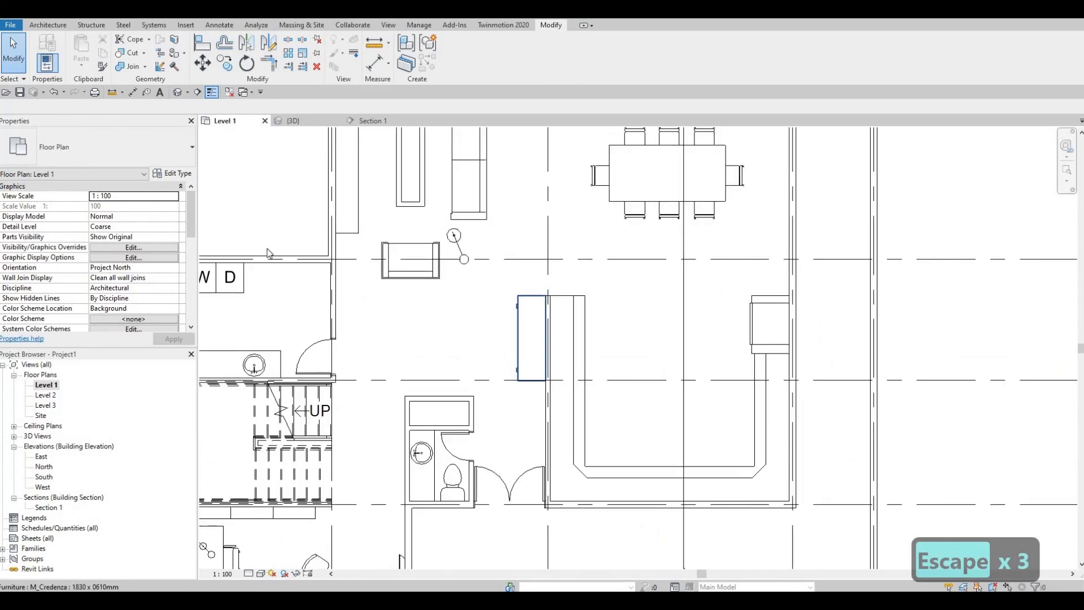
pyautogui.click(177, 175)
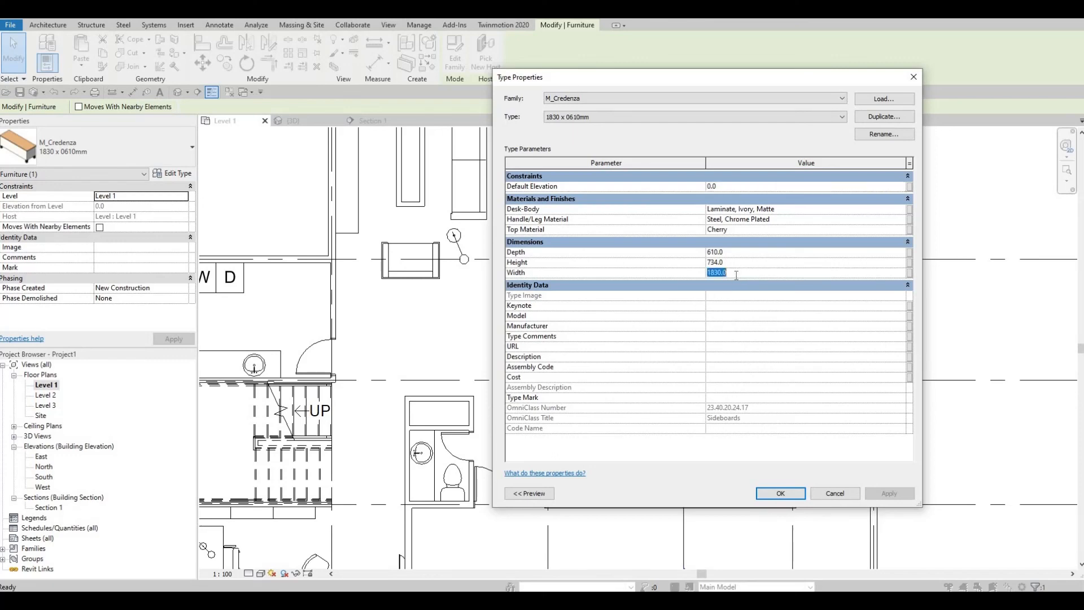
pyautogui.click(736, 275)
pyautogui.write('1500')
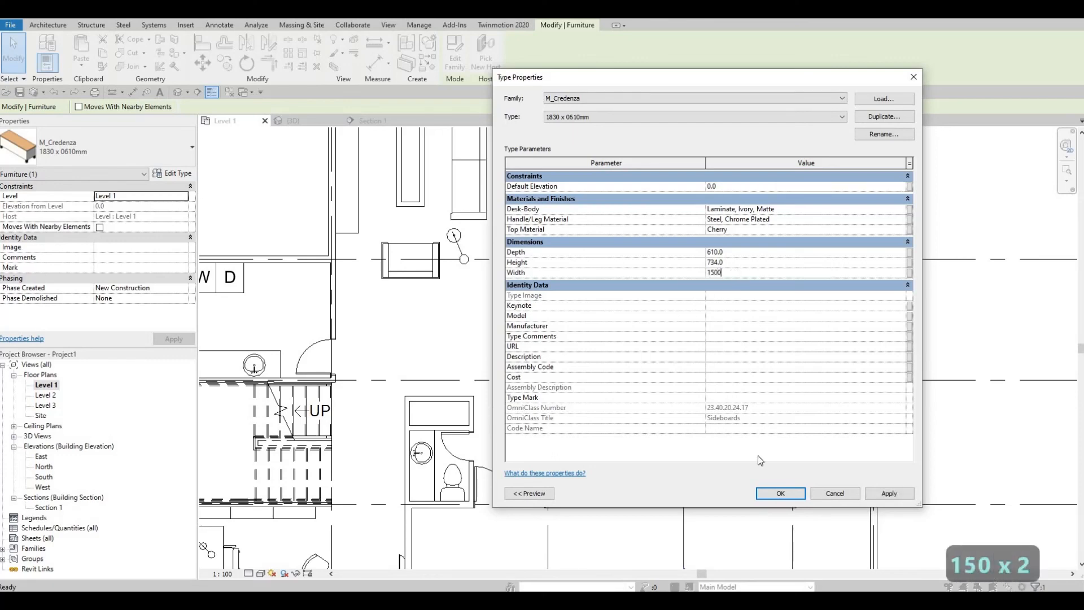
pyautogui.click(779, 493)
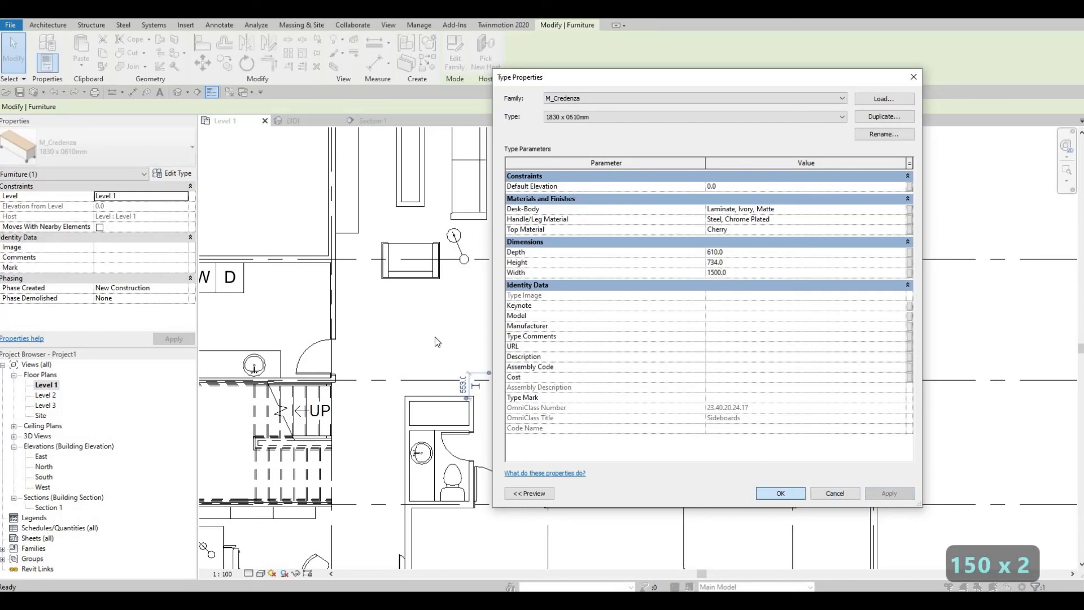
pyautogui.press('Escape')
pyautogui.press('Escape')
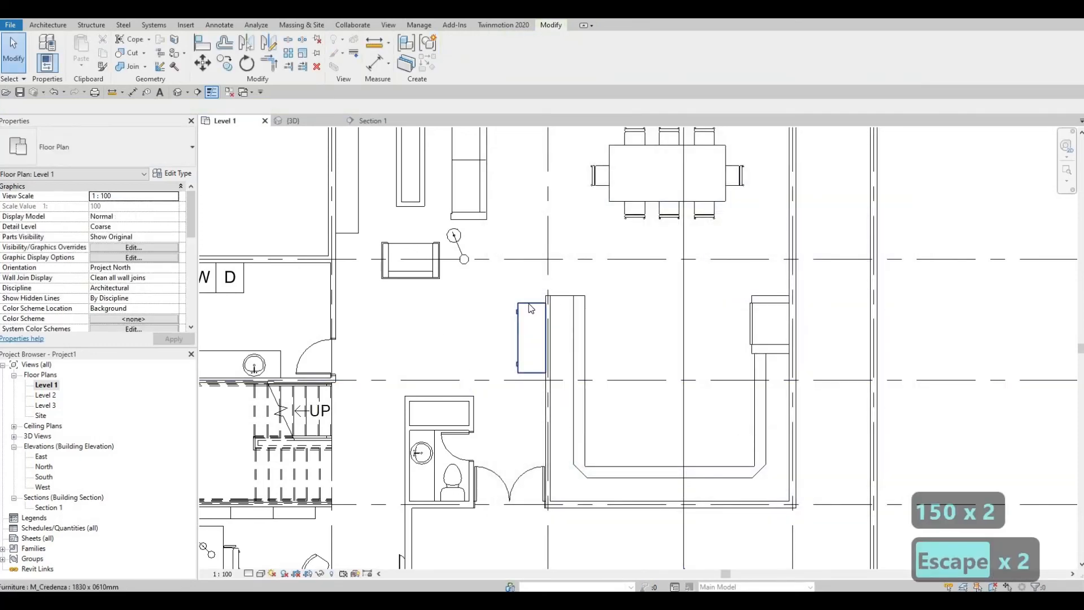
# Step: Align the credenza's short edge nearest grid 3 with the end of the kitchen counter again
pyautogui.press('a')
pyautogui.press('l')
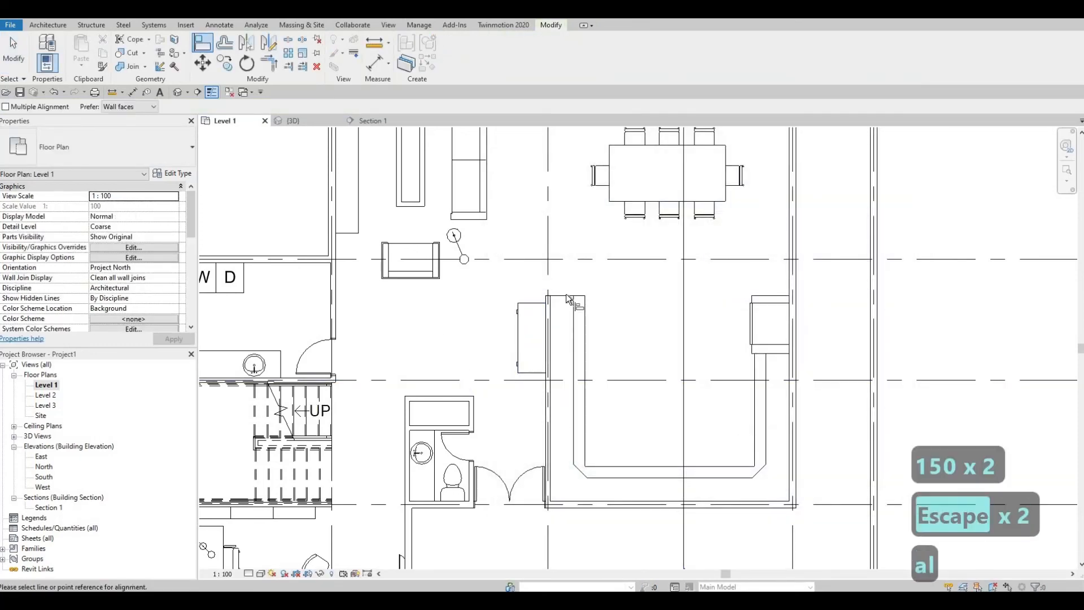
pyautogui.click(531, 306)
pyautogui.press('Escape')
pyautogui.press('Escape')
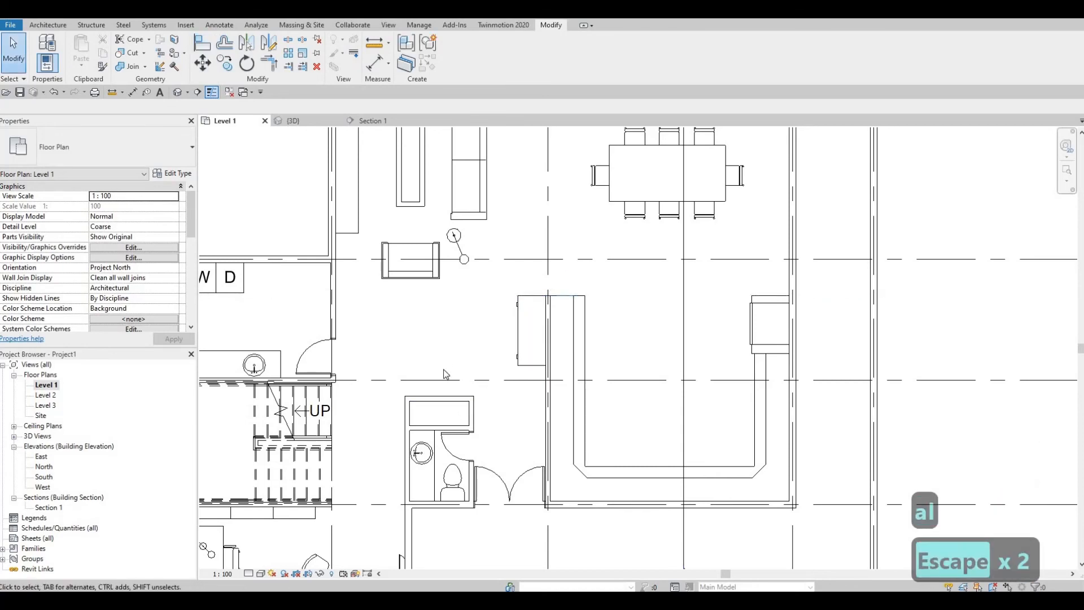
# Step: Examine the Level 1 plan around the bathroom, the enclosed space beside it, the kitchen and the overall layout
pyautogui.moveTo(521, 402); pyautogui.dragTo(565, 329, button='middle')
pyautogui.scroll(-5, 564, 329)
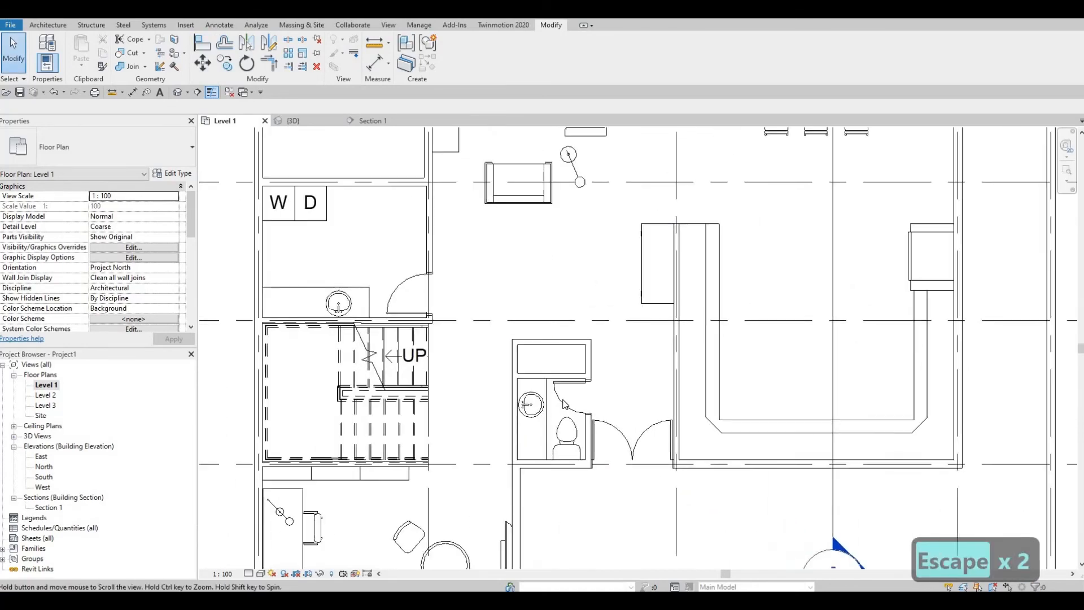
pyautogui.scroll(5, 572, 388)
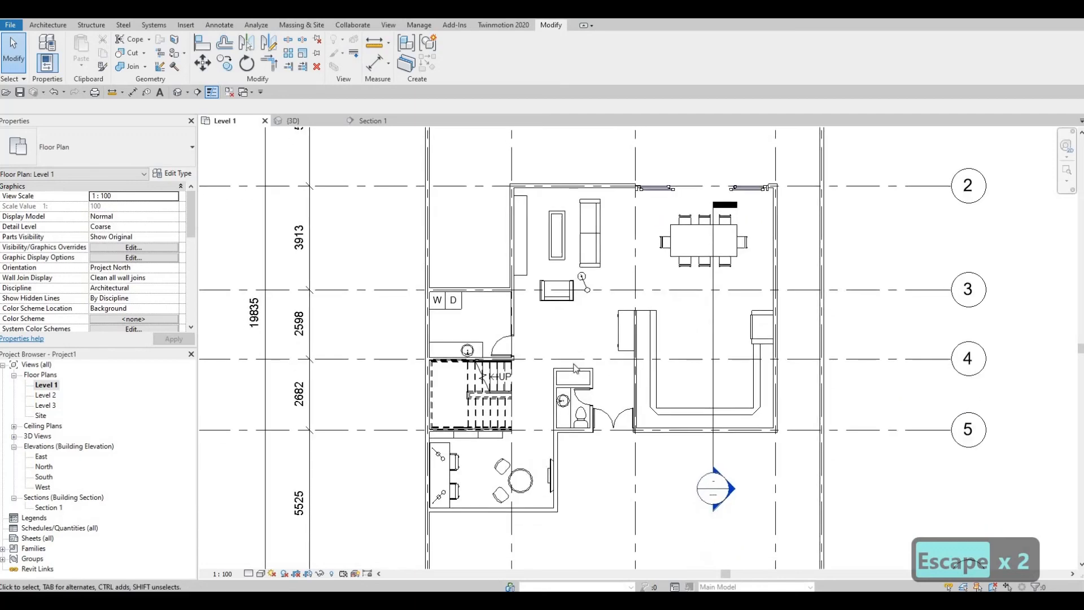
pyautogui.scroll(-4, 622, 350)
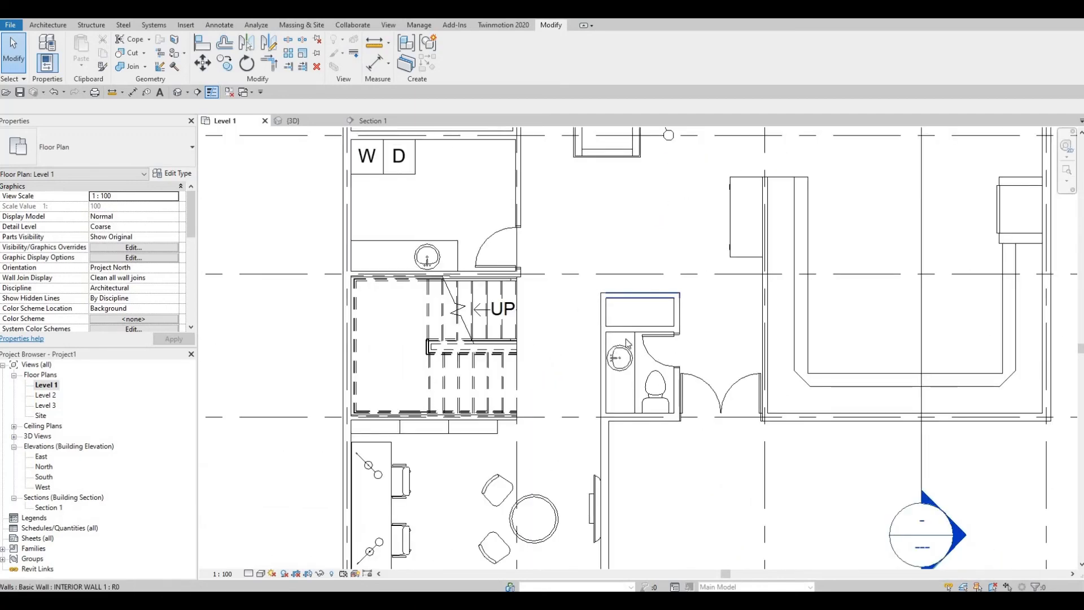
pyautogui.scroll(2, 608, 390)
pyautogui.scroll(4, 610, 392)
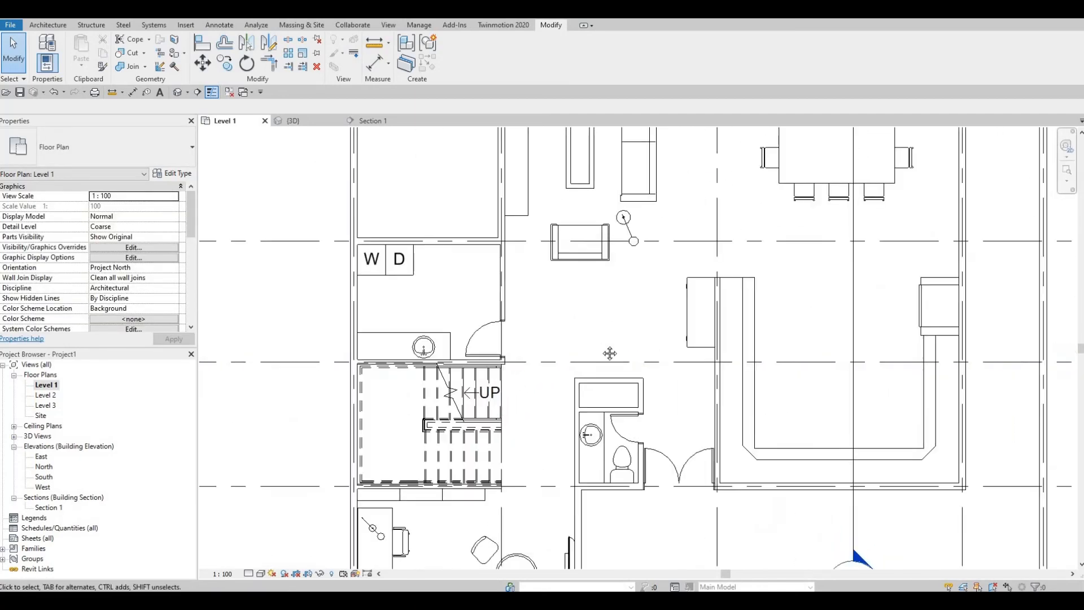
pyautogui.scroll(-1, 617, 351)
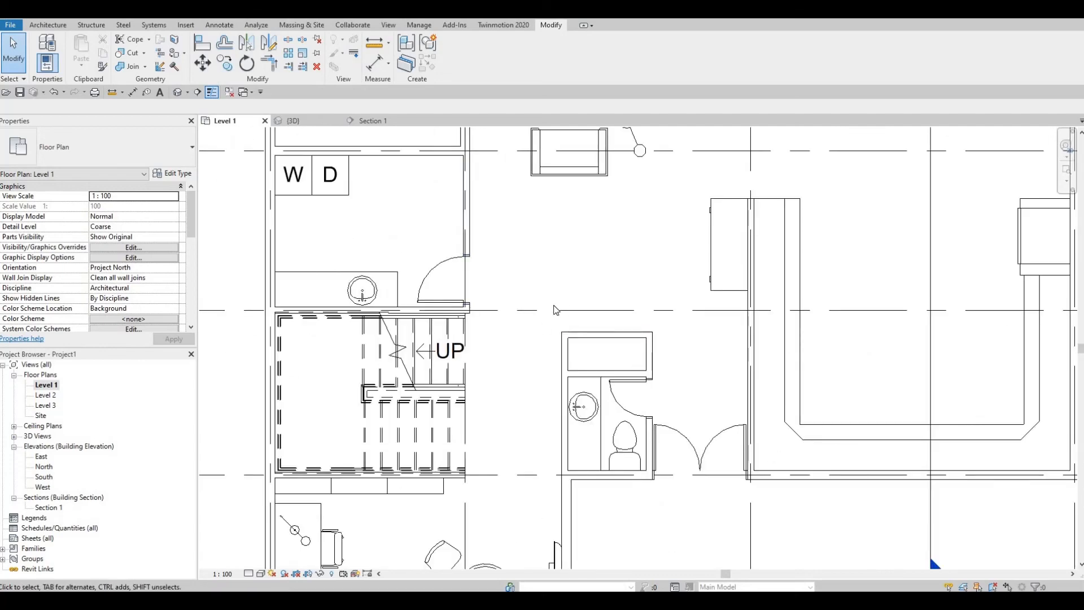
pyautogui.scroll(-2, 451, 227)
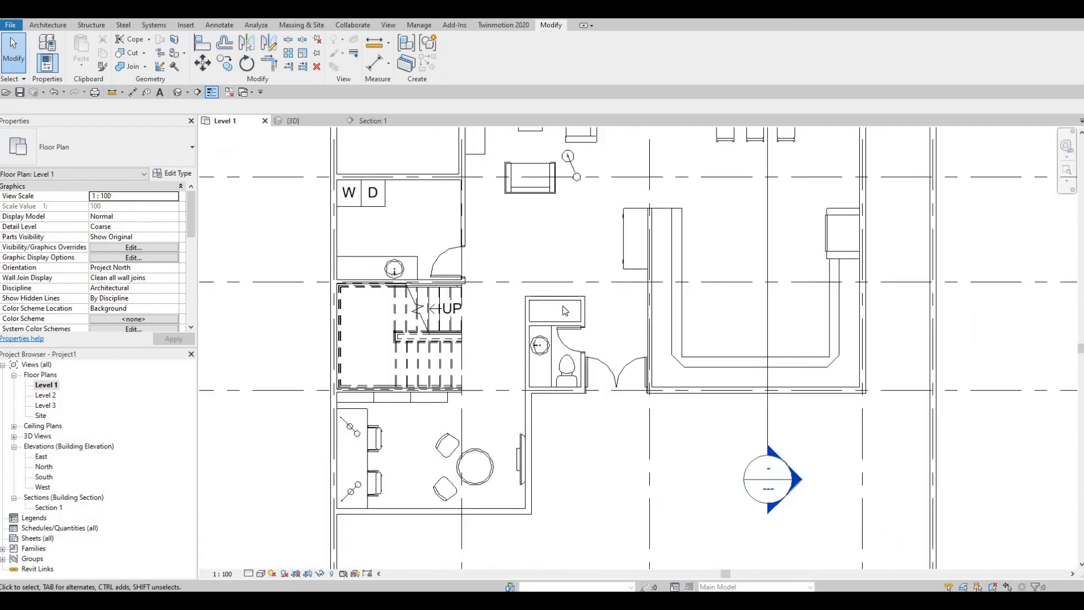
pyautogui.moveTo(629, 152); pyautogui.dragTo(590, 228, button='middle')
pyautogui.scroll(-2, 591, 228)
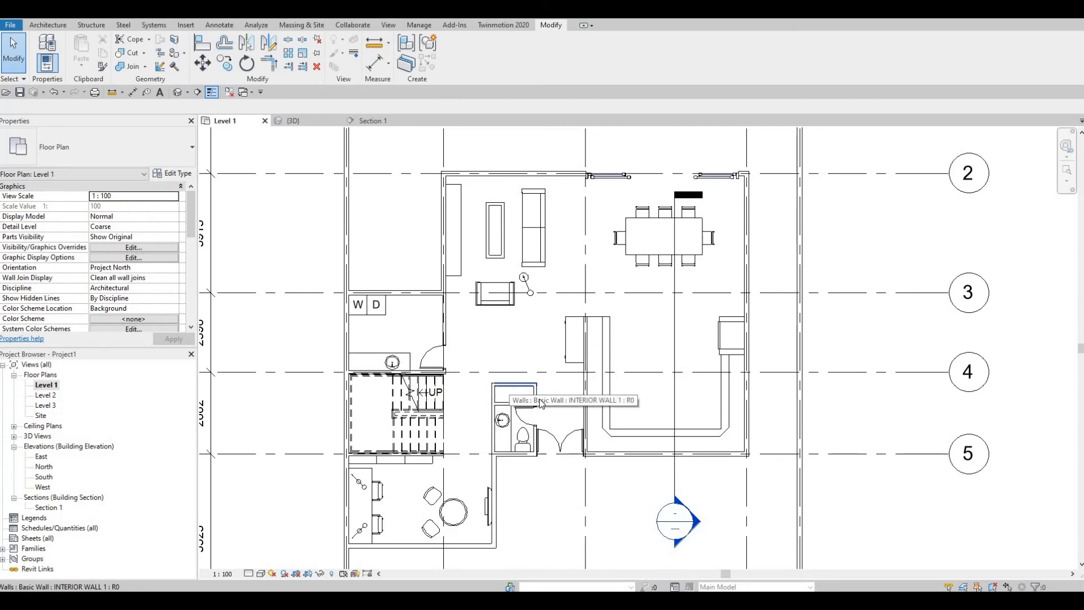
pyautogui.scroll(2, 608, 409)
pyautogui.scroll(-4, 609, 409)
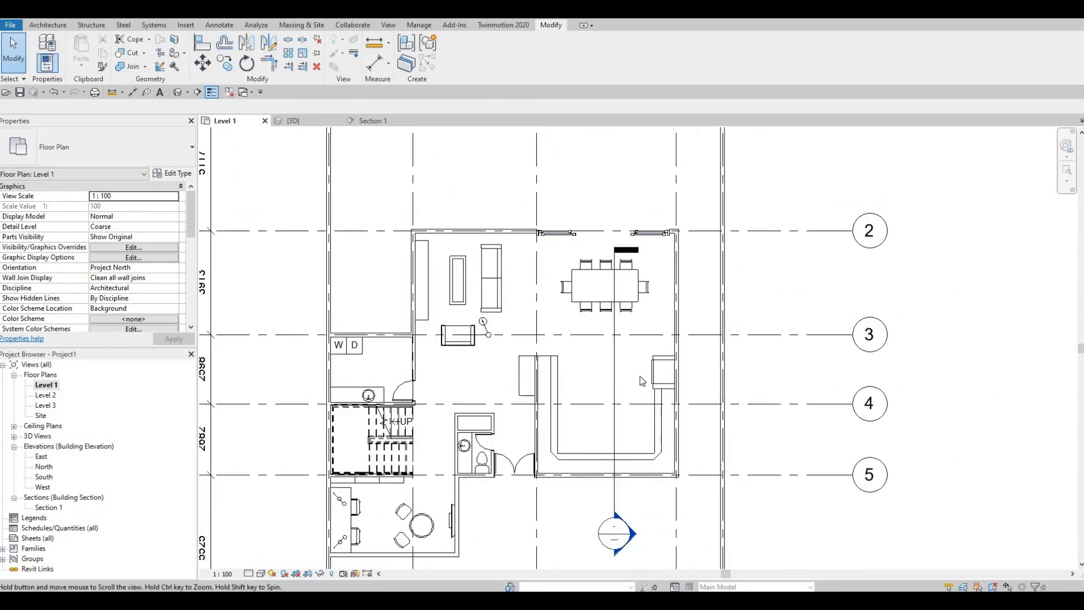
pyautogui.scroll(-3, 647, 398)
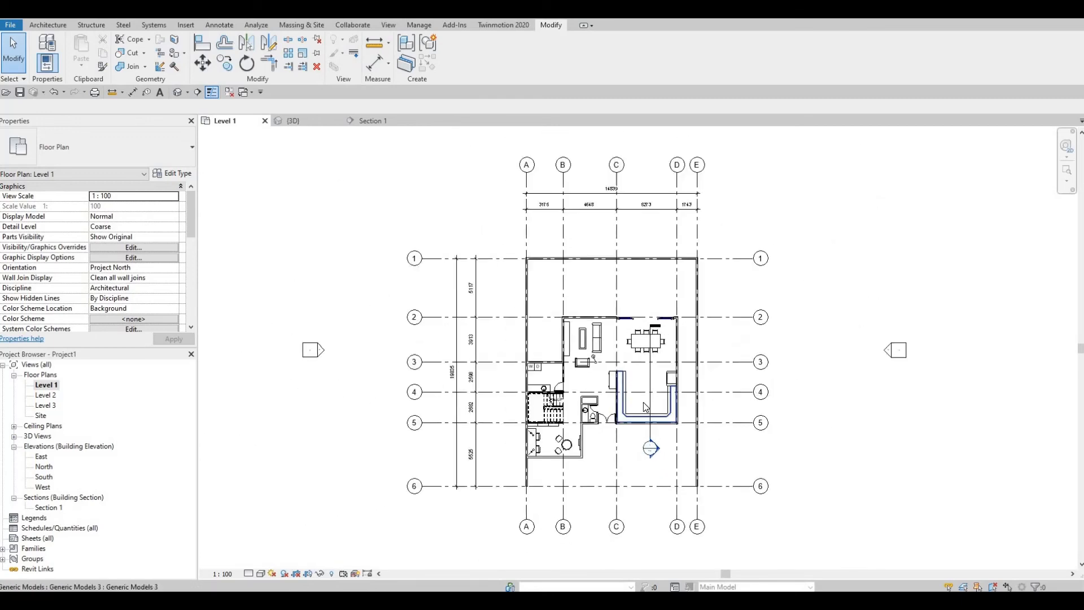